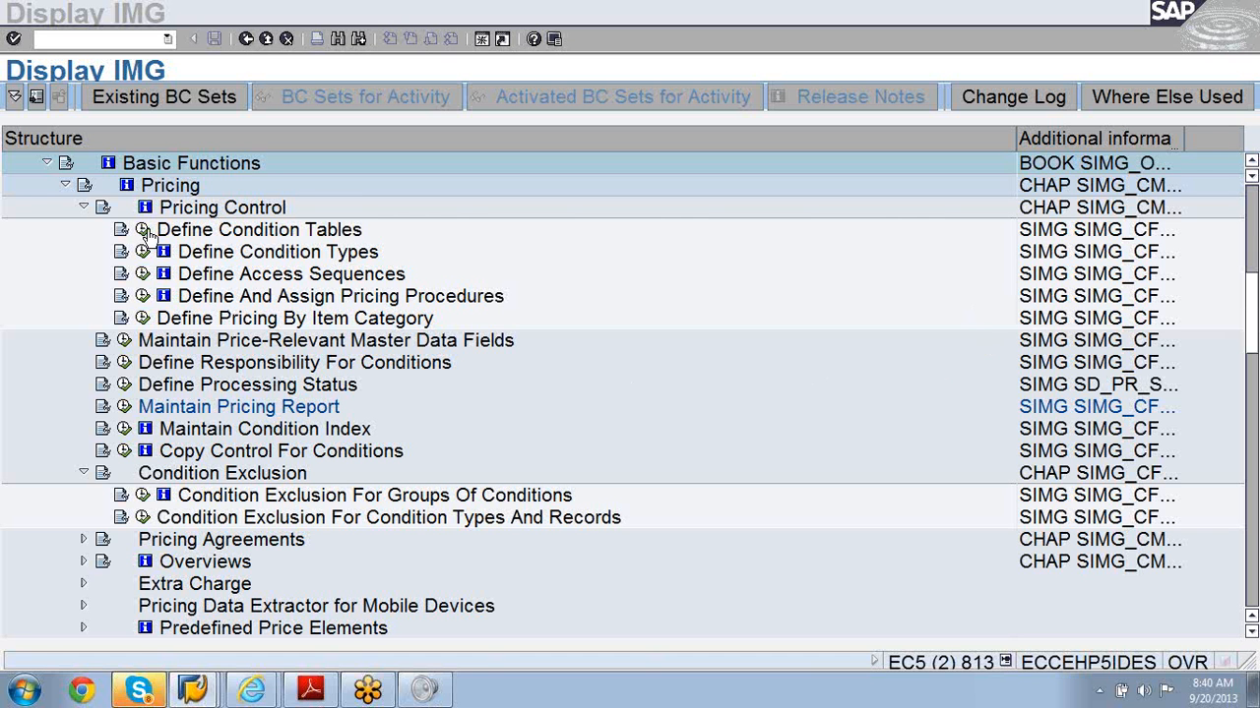
Open the Define Condition Tables documentation and read the Message Control definition of a condition table
{"action": "left_click", "coordinate": [246, 455]}
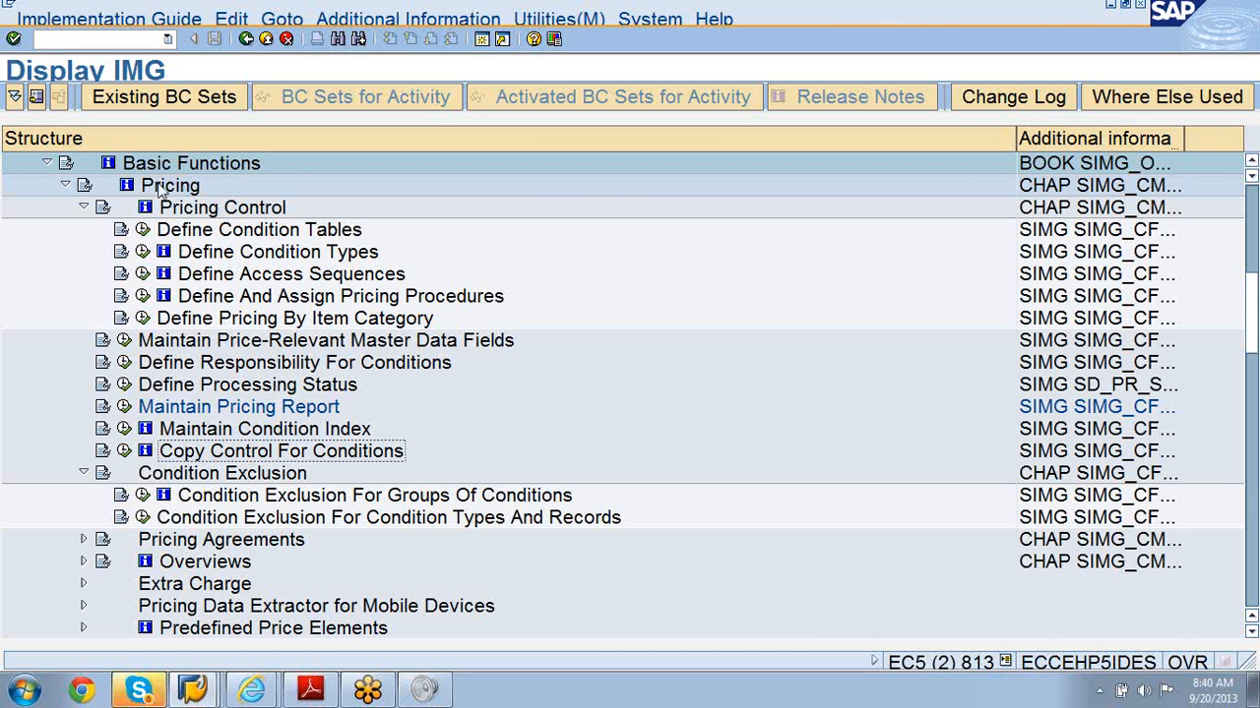
{"action": "left_click", "coordinate": [200, 231]}
{"action": "left_click", "coordinate": [121, 229]}
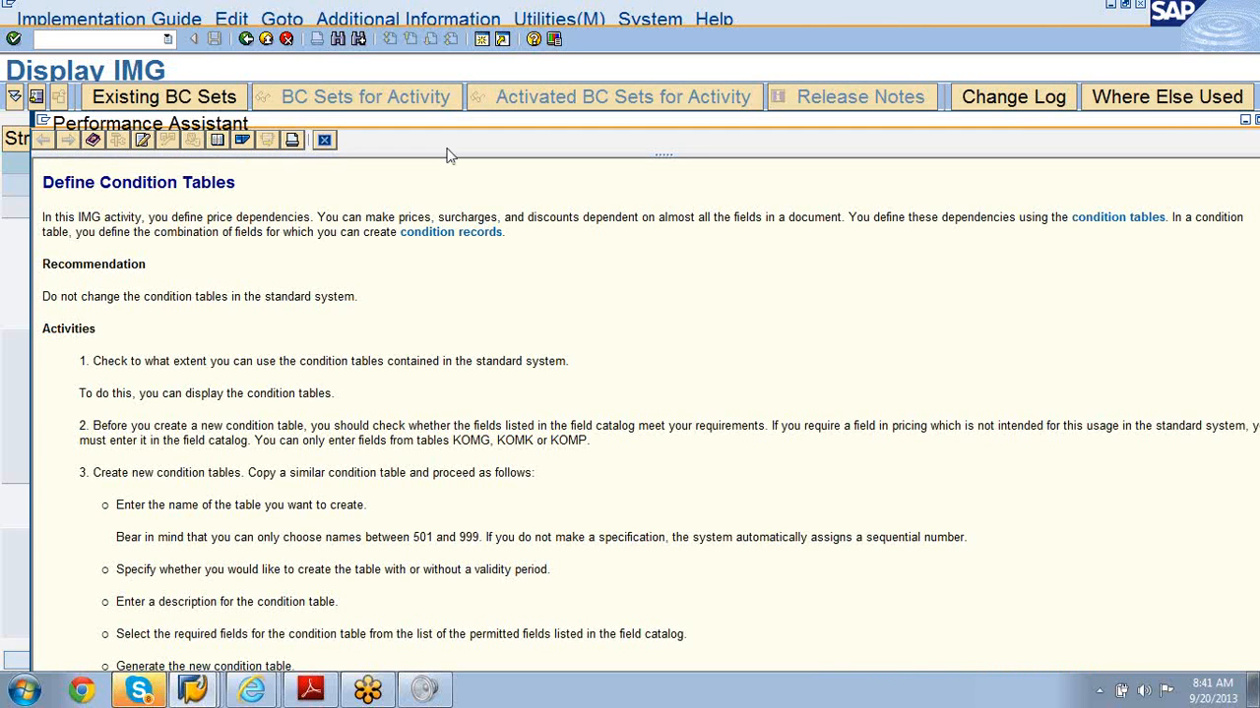
{"action": "left_click", "coordinate": [1110, 220]}
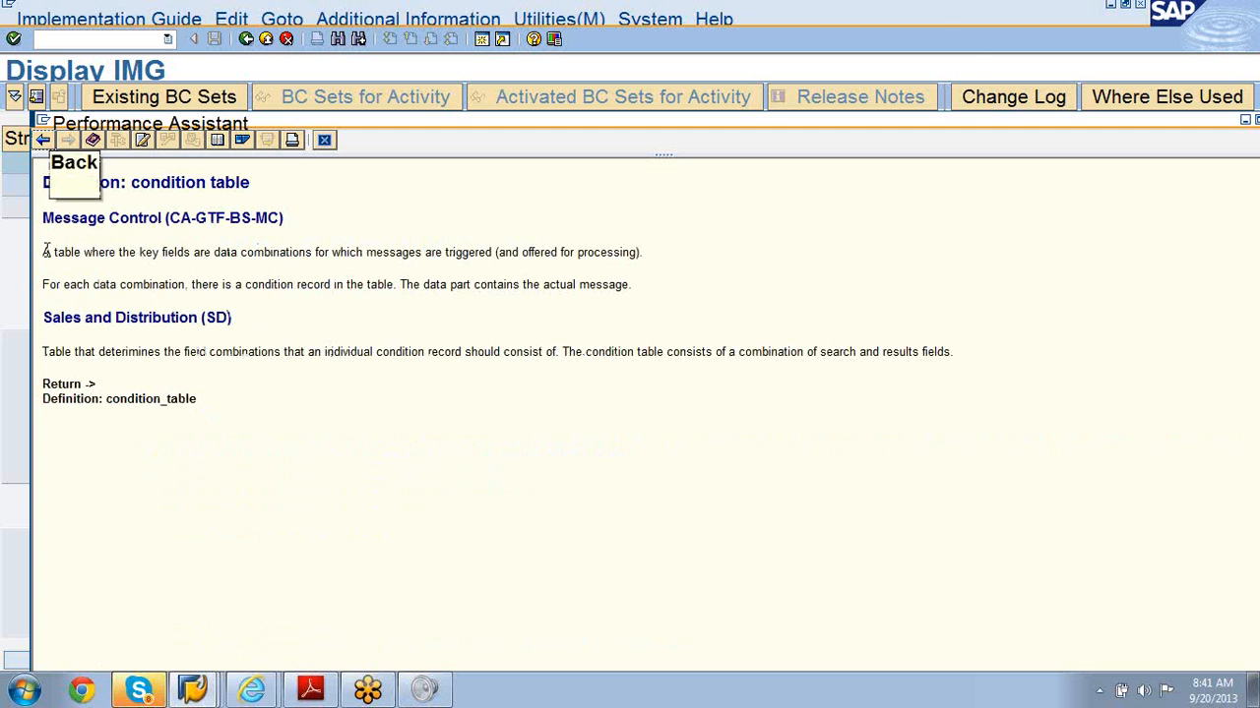
{"action": "left_click_drag", "start_coordinate": [46, 251], "coordinate": [390, 256]}
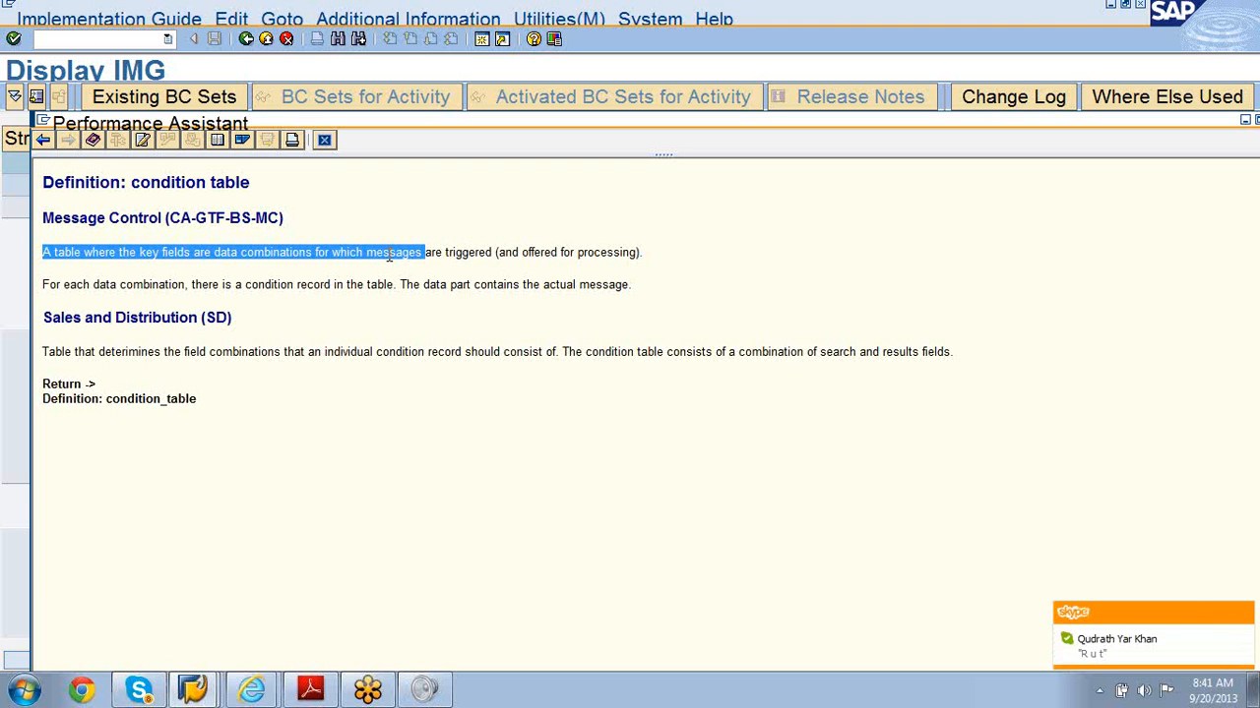
{"action": "left_click_drag", "start_coordinate": [390, 256], "coordinate": [644, 256]}
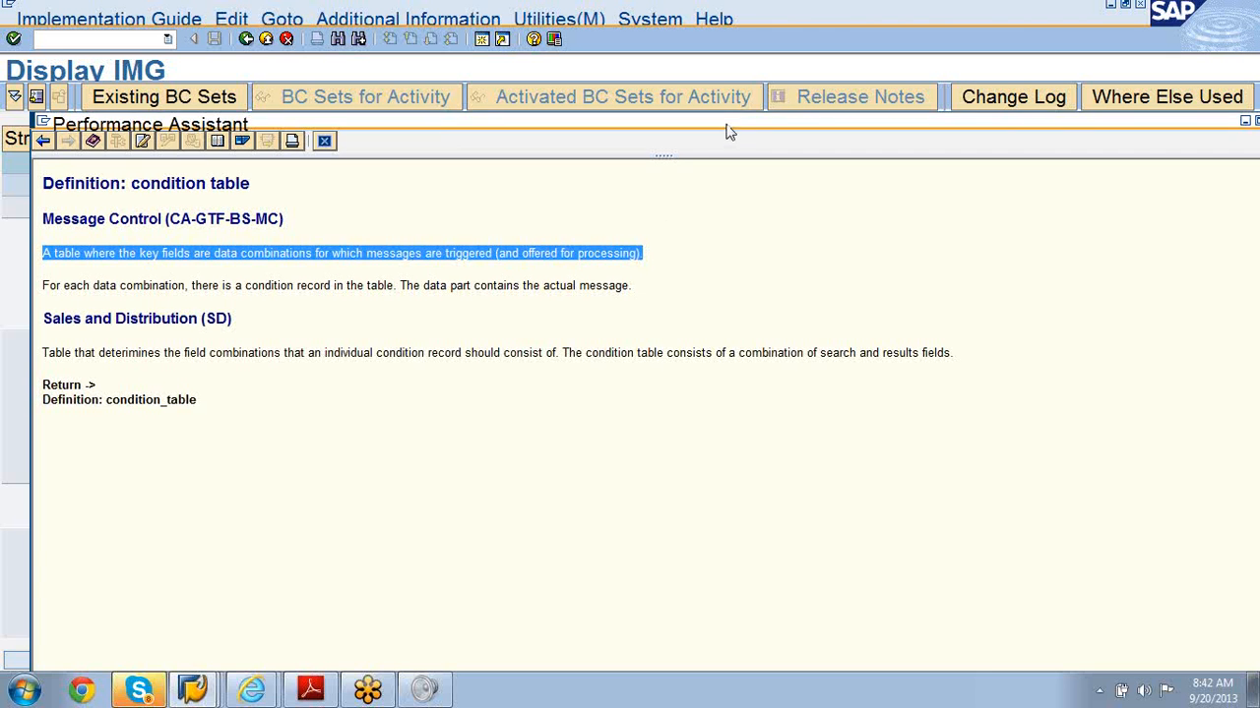
Move the help window aside and view the activities offered under Define Condition Tables
{"action": "left_click_drag", "start_coordinate": [728, 128], "coordinate": [689, 399]}
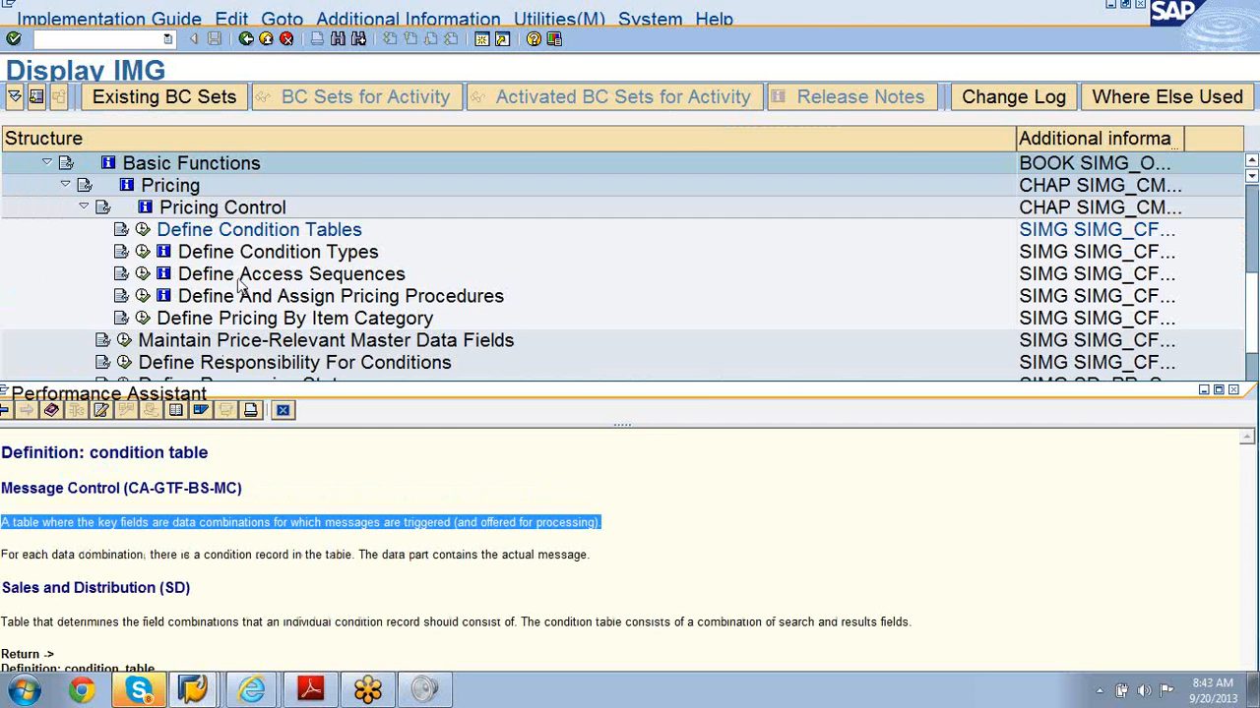
{"action": "left_click", "coordinate": [143, 229]}
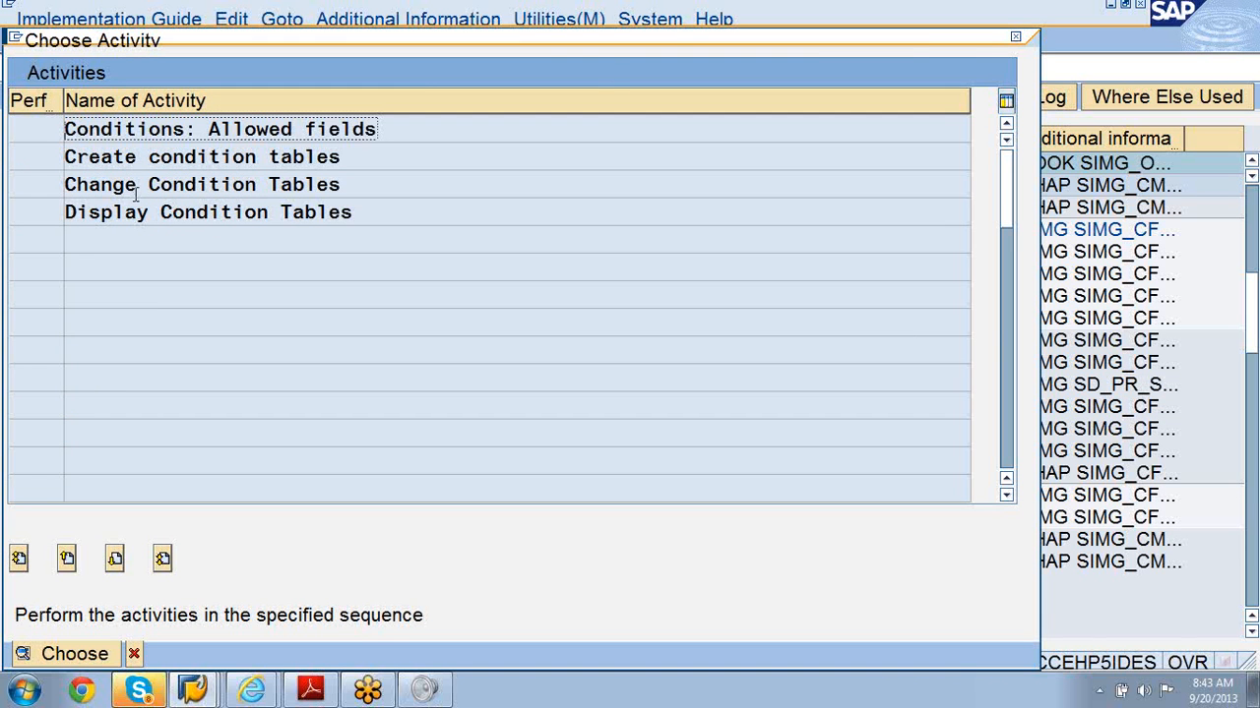
{"action": "left_click", "coordinate": [1015, 39]}
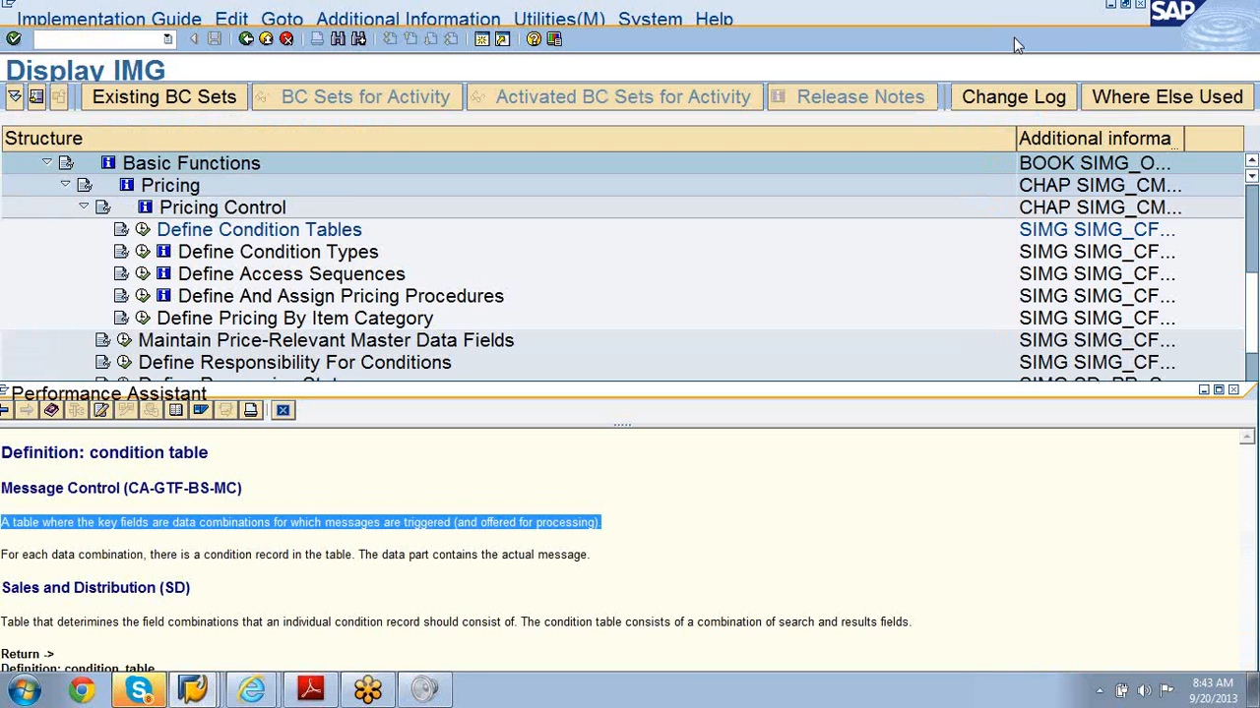
Read the Sales and Distribution definition of a condition table and close the help window
{"action": "left_click_drag", "start_coordinate": [988, 397], "coordinate": [1026, 195]}
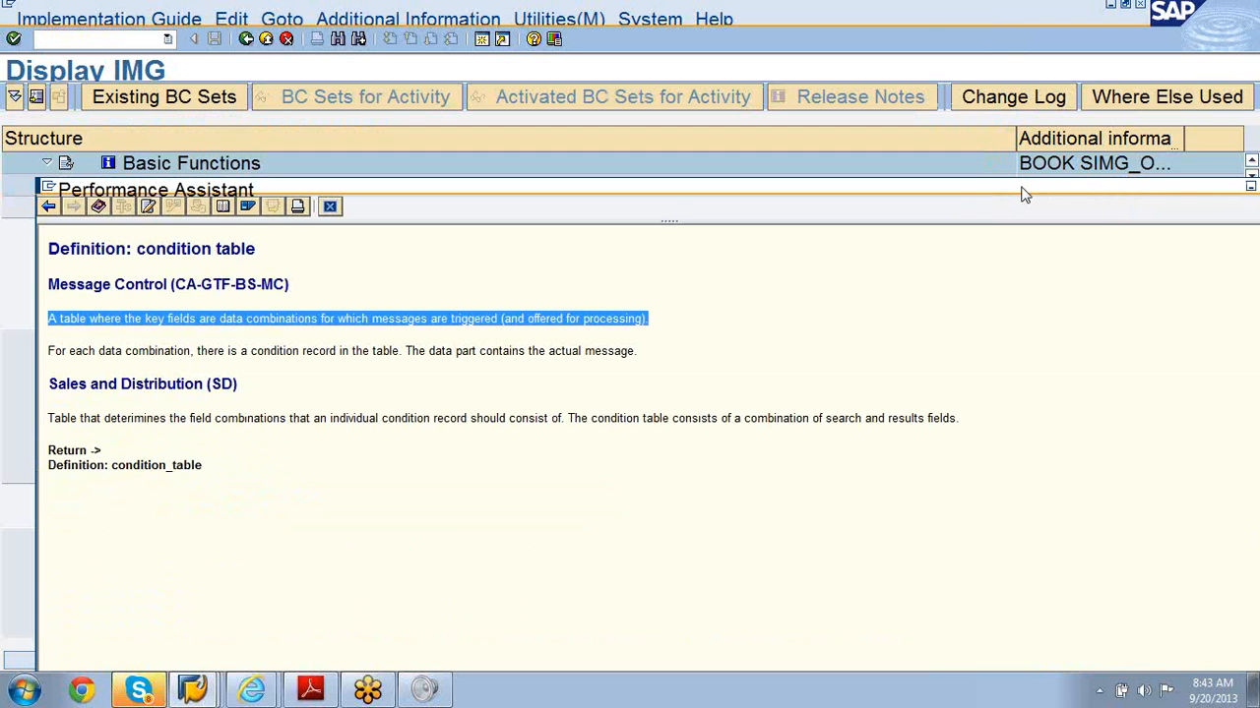
{"action": "left_click_drag", "start_coordinate": [1024, 195], "coordinate": [1032, 5]}
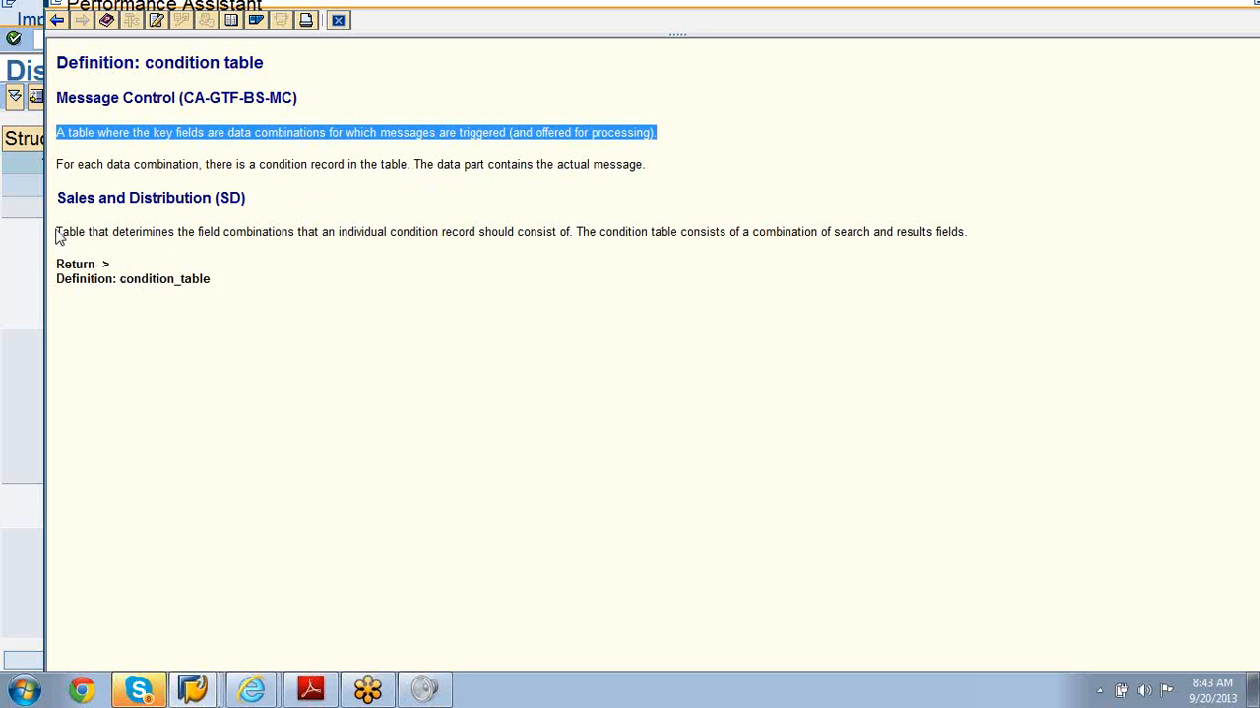
{"action": "left_click_drag", "start_coordinate": [57, 232], "coordinate": [974, 233]}
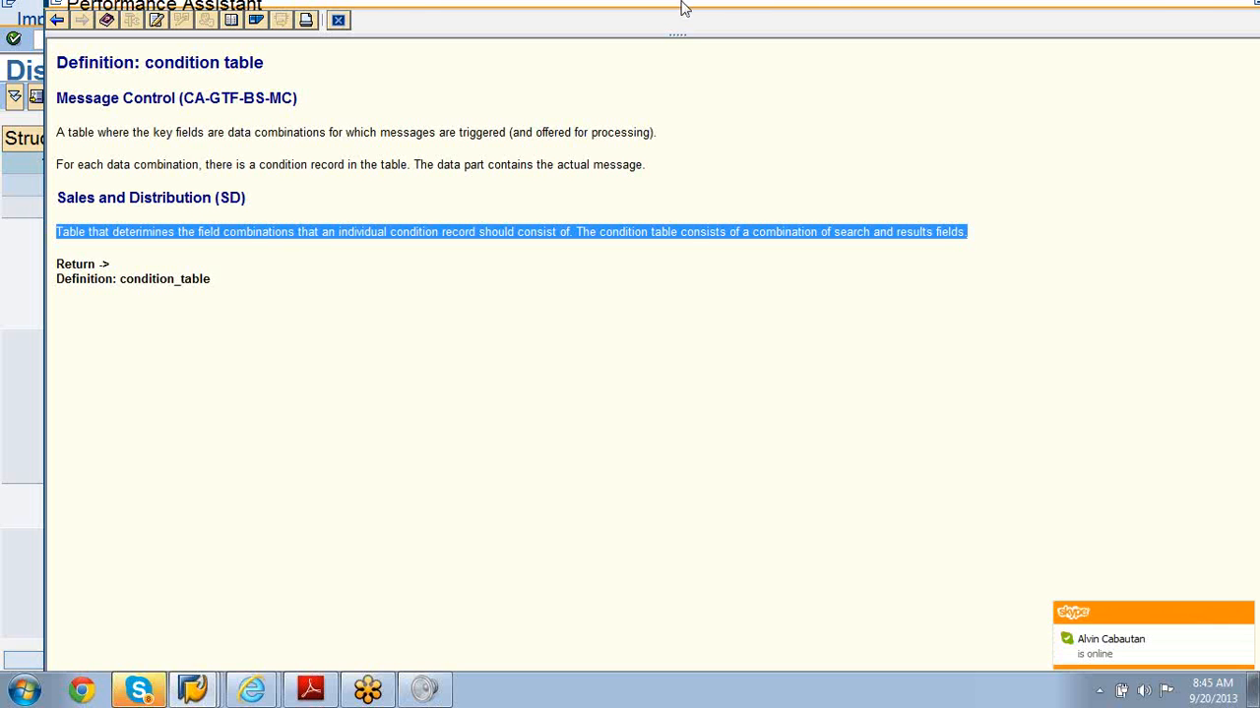
{"action": "left_click", "coordinate": [338, 22]}
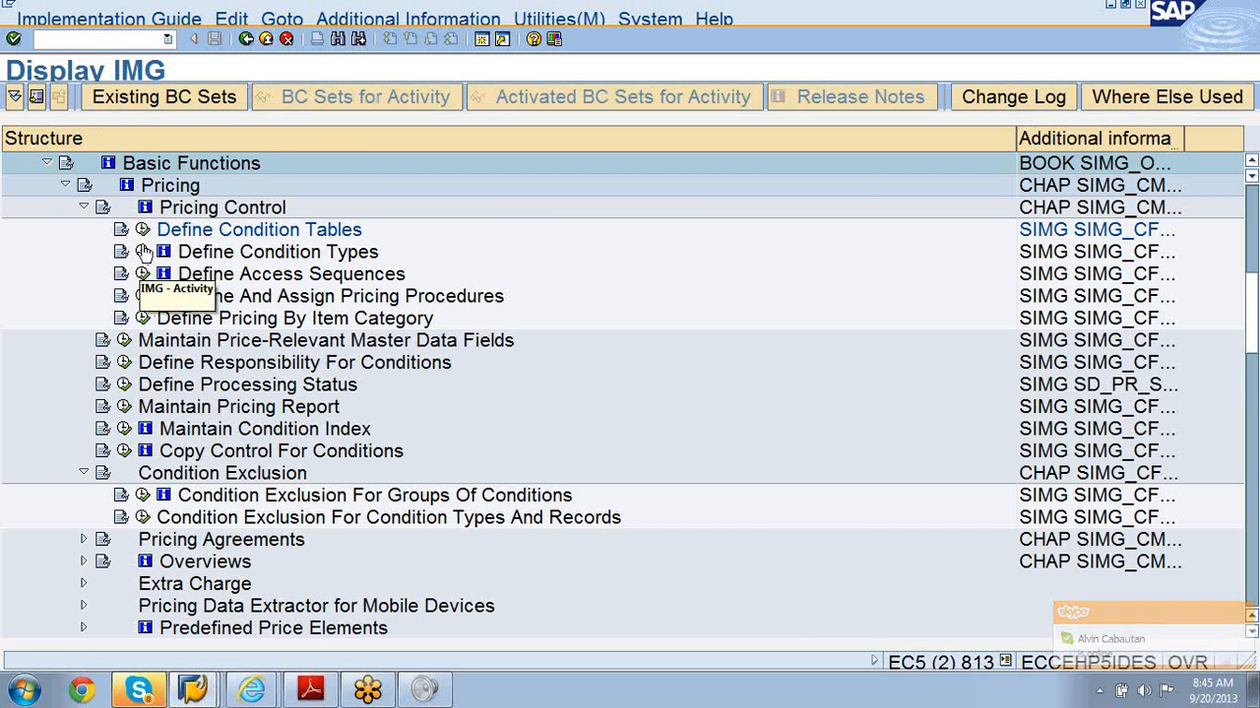
Start the Change Condition Tables activity under Define Condition Tables and choose table 004, Material
{"action": "left_click", "coordinate": [143, 229]}
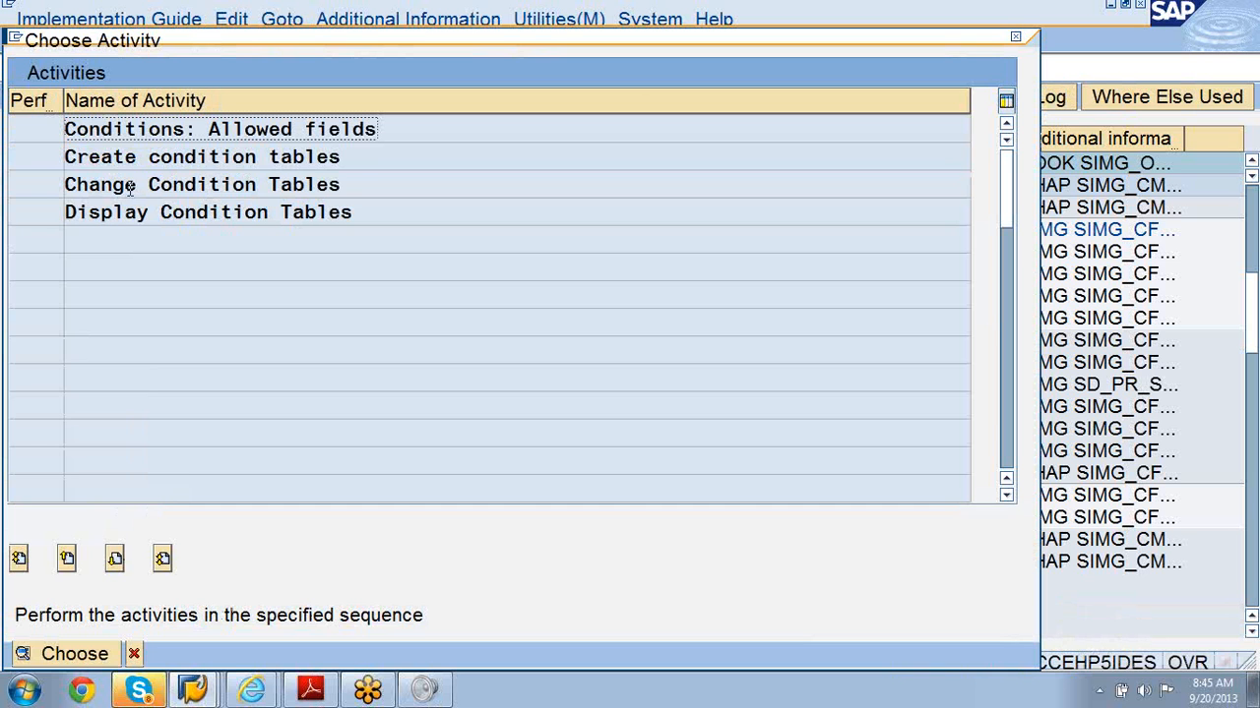
{"action": "double_click", "coordinate": [129, 186]}
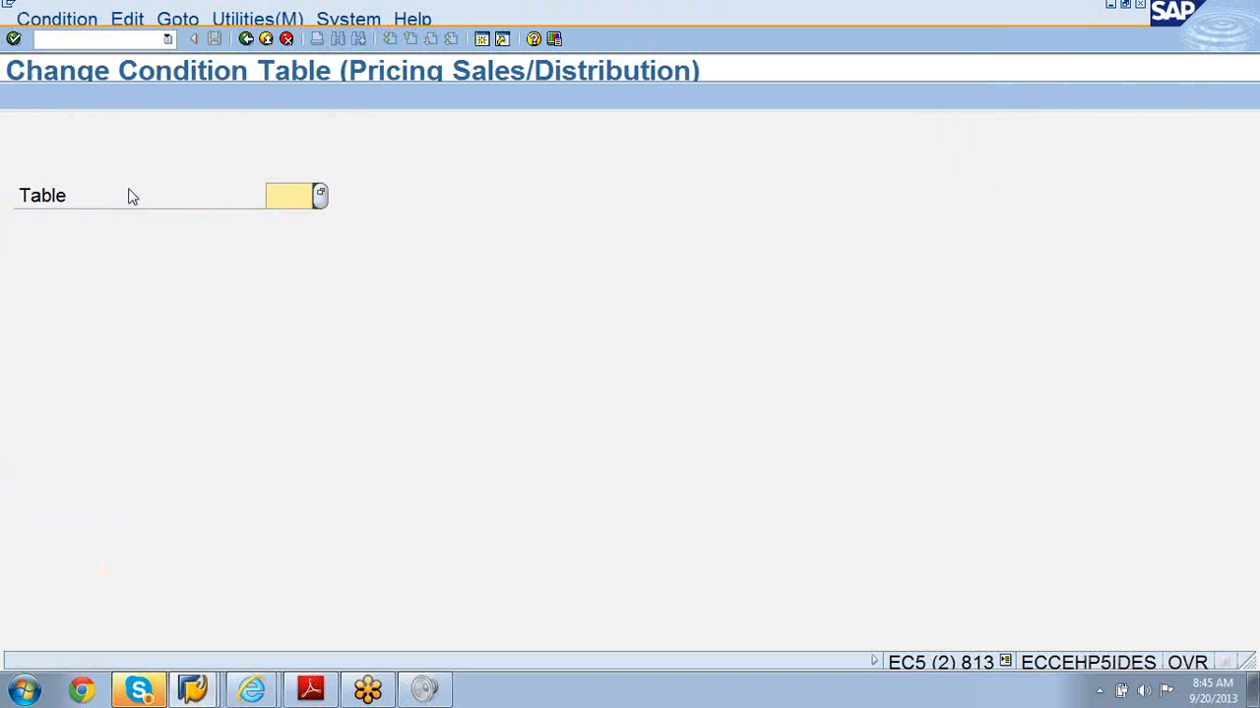
{"action": "left_click", "coordinate": [320, 195]}
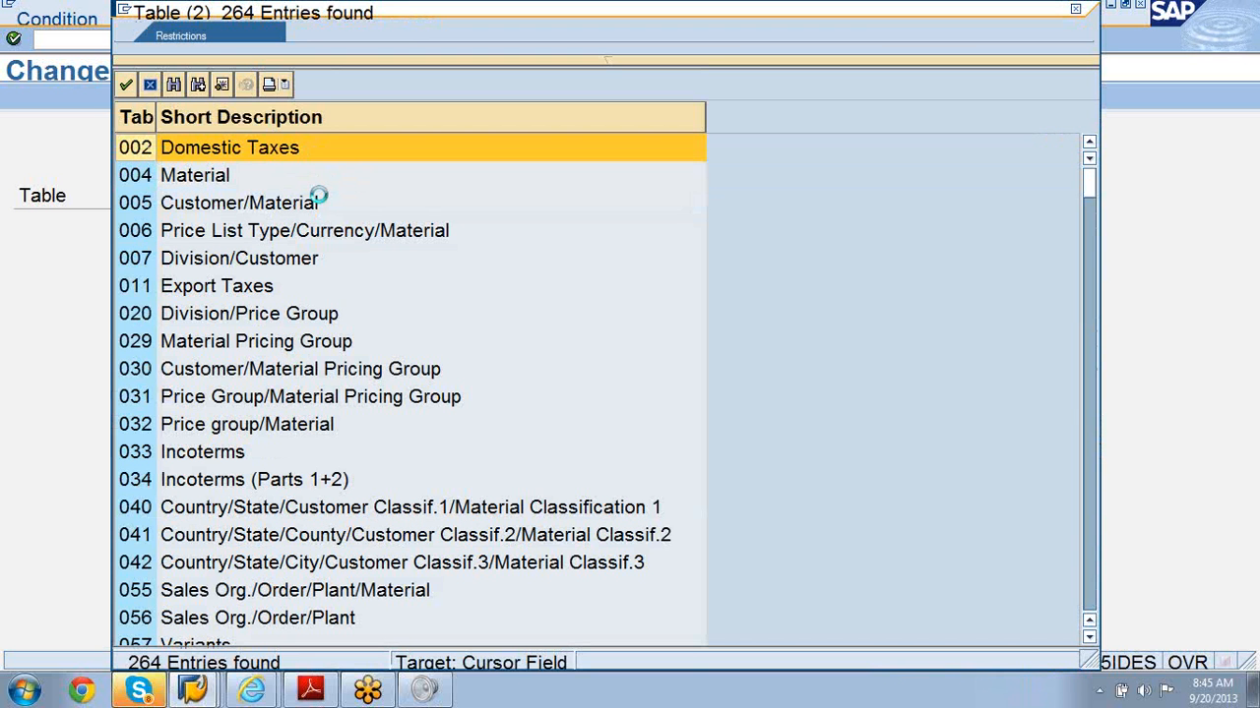
{"action": "double_click", "coordinate": [192, 177]}
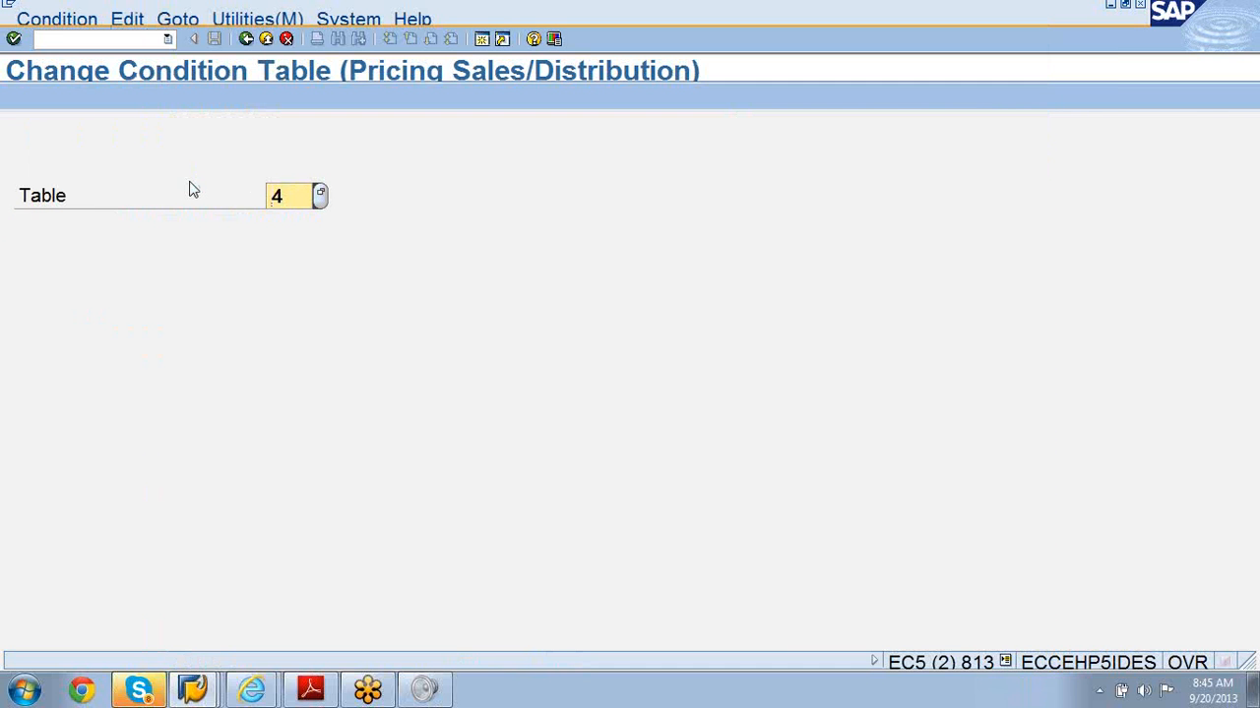
Try to open condition table 4 for changing and cancel the access key request
{"action": "left_click", "coordinate": [57, 20]}
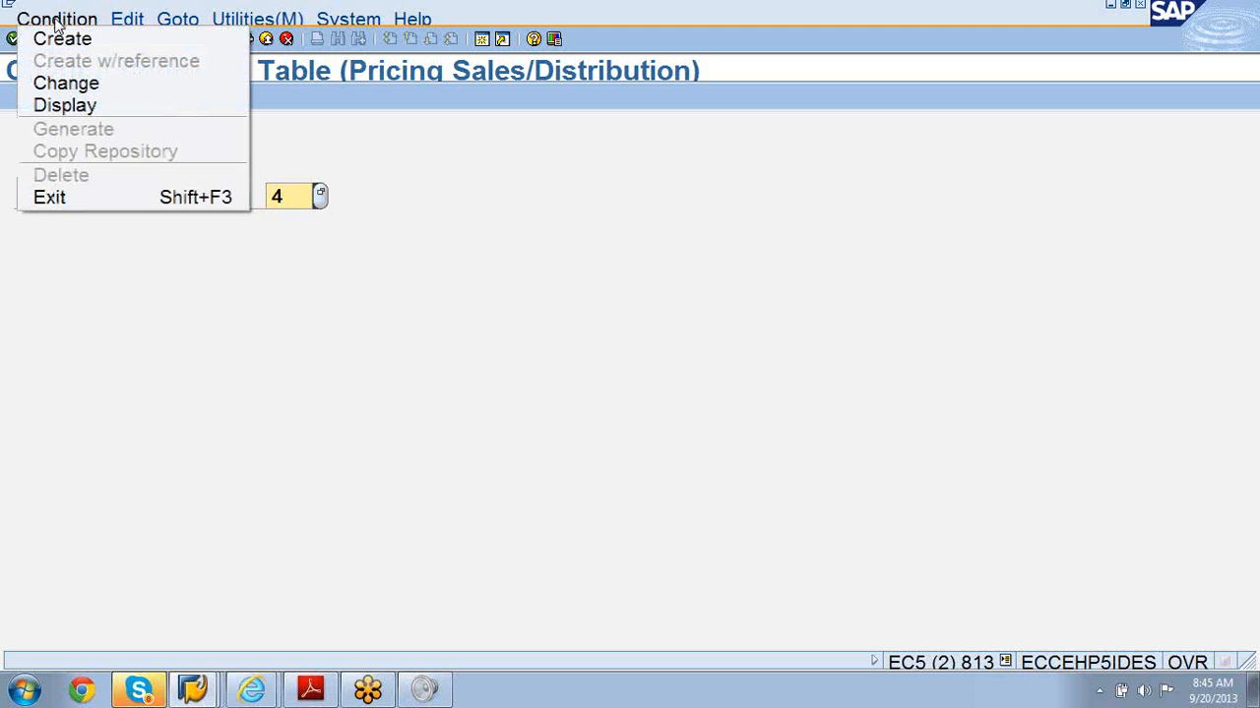
{"action": "left_click", "coordinate": [333, 135]}
{"action": "key", "text": "Return"}
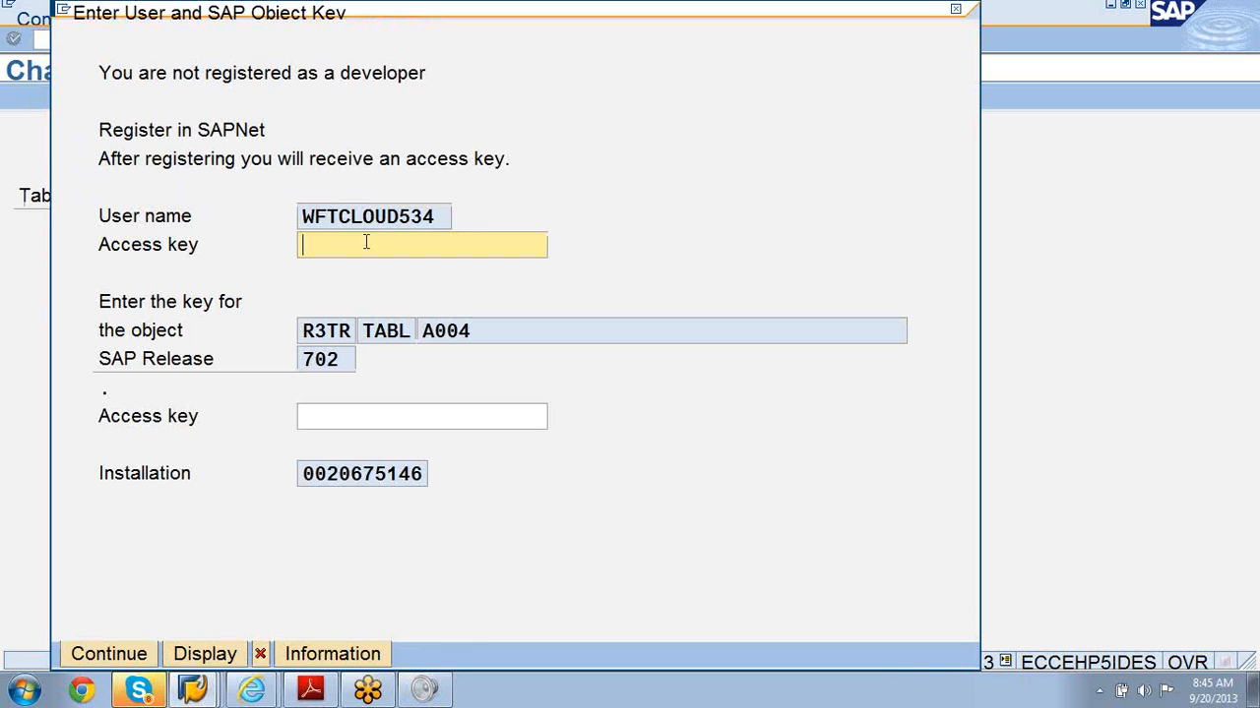
{"action": "left_click", "coordinate": [261, 656]}
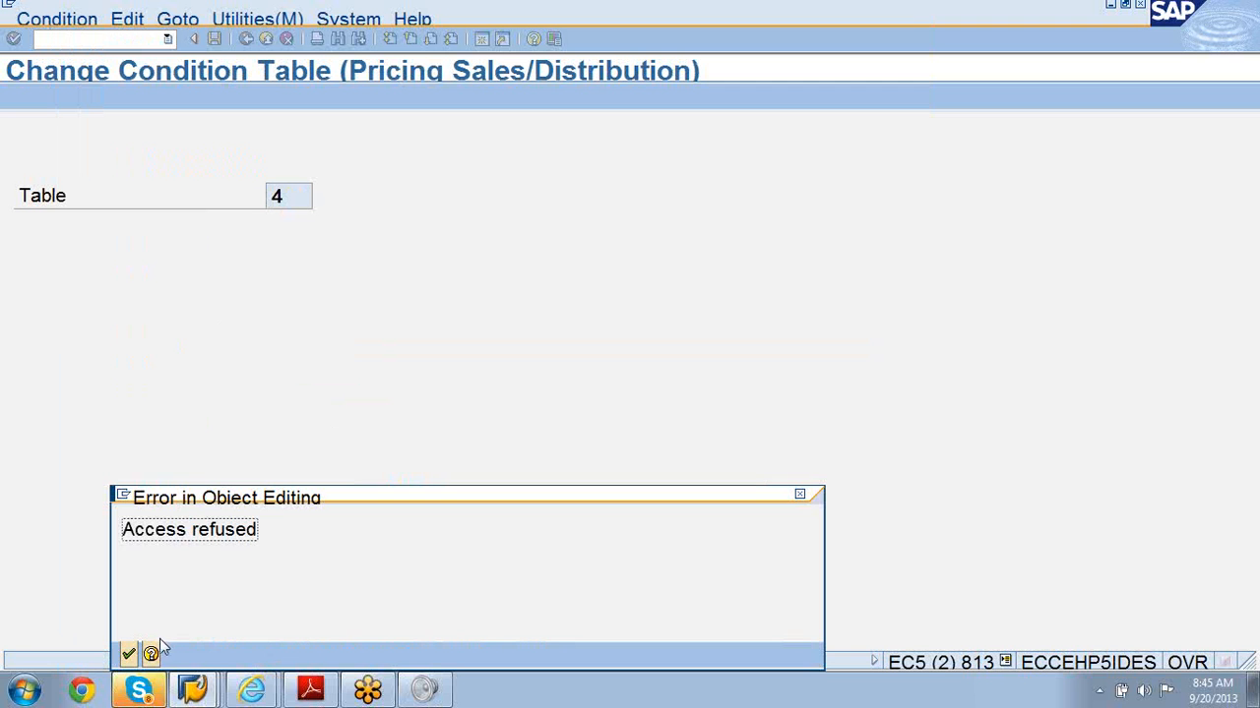
{"action": "left_click", "coordinate": [128, 656]}
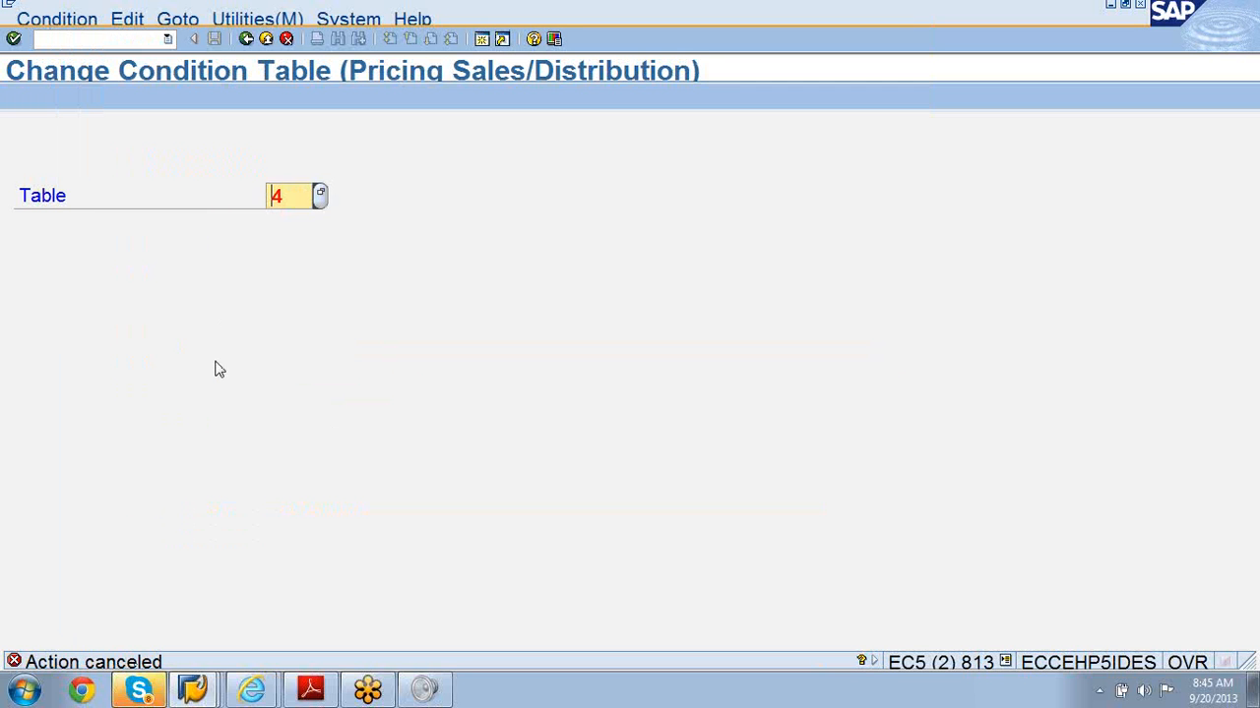
Switch from changing to displaying condition tables for table 4
{"action": "left_click", "coordinate": [85, 22]}
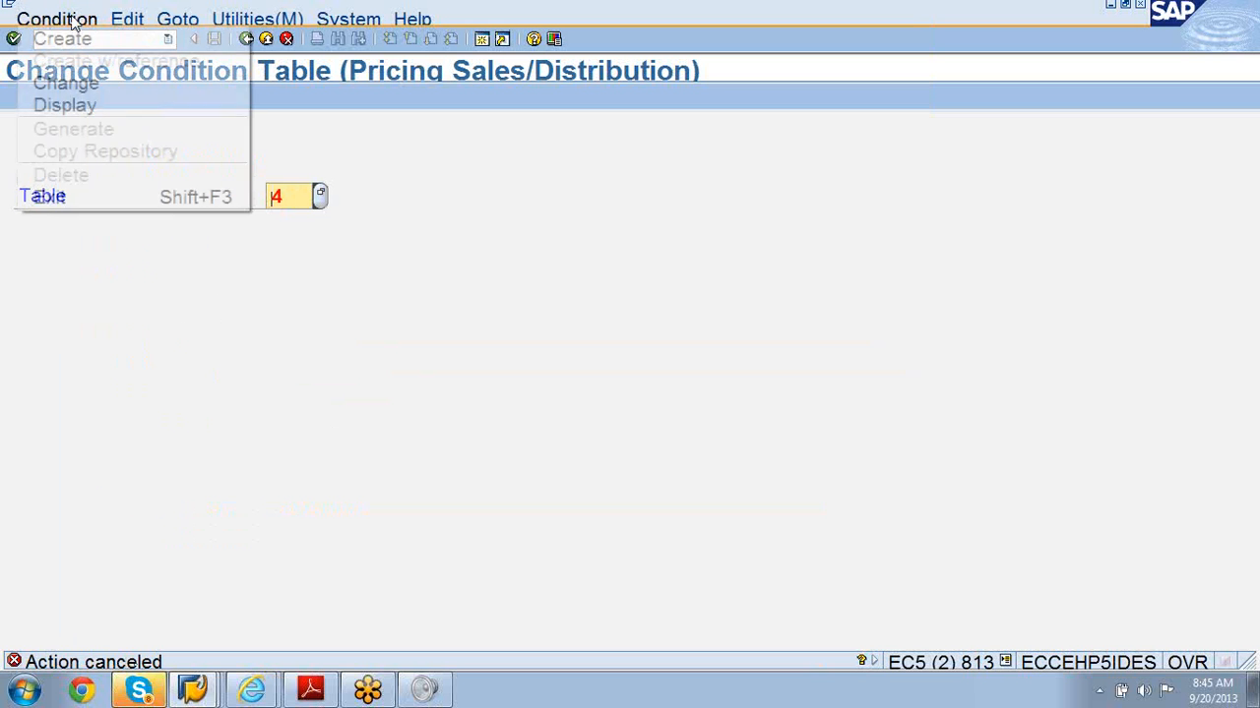
{"action": "left_click", "coordinate": [112, 104]}
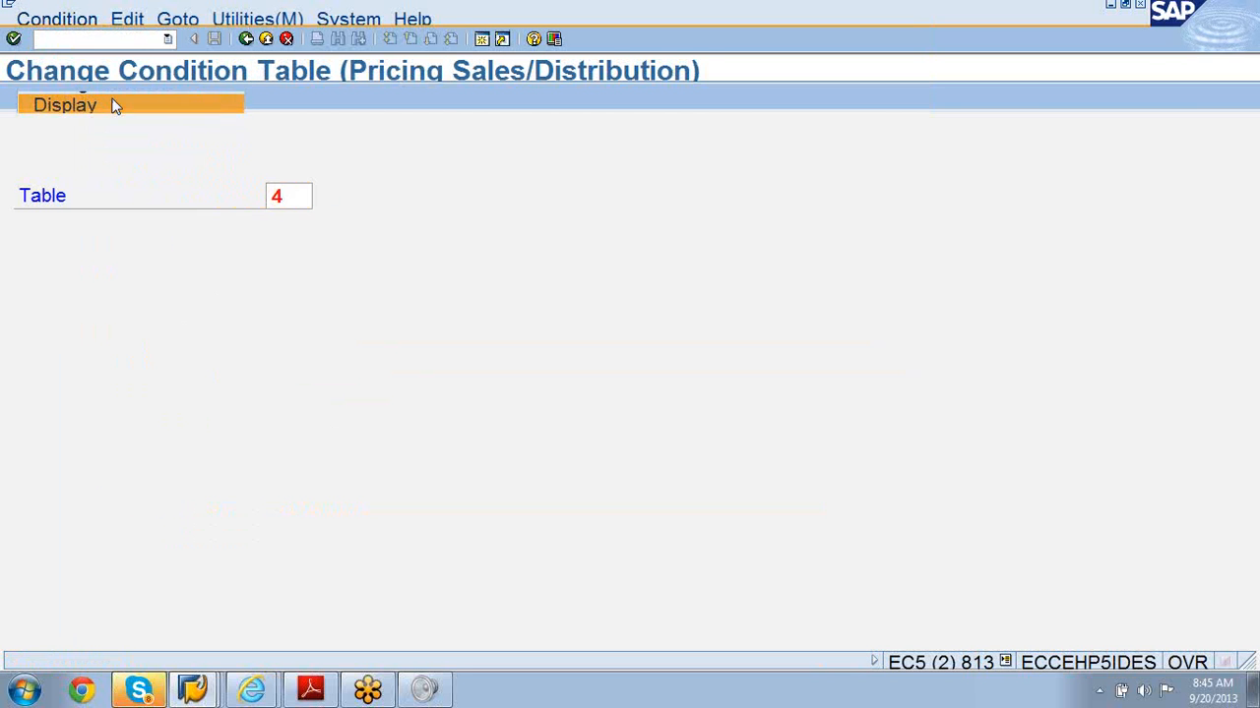
{"action": "left_click", "coordinate": [57, 20]}
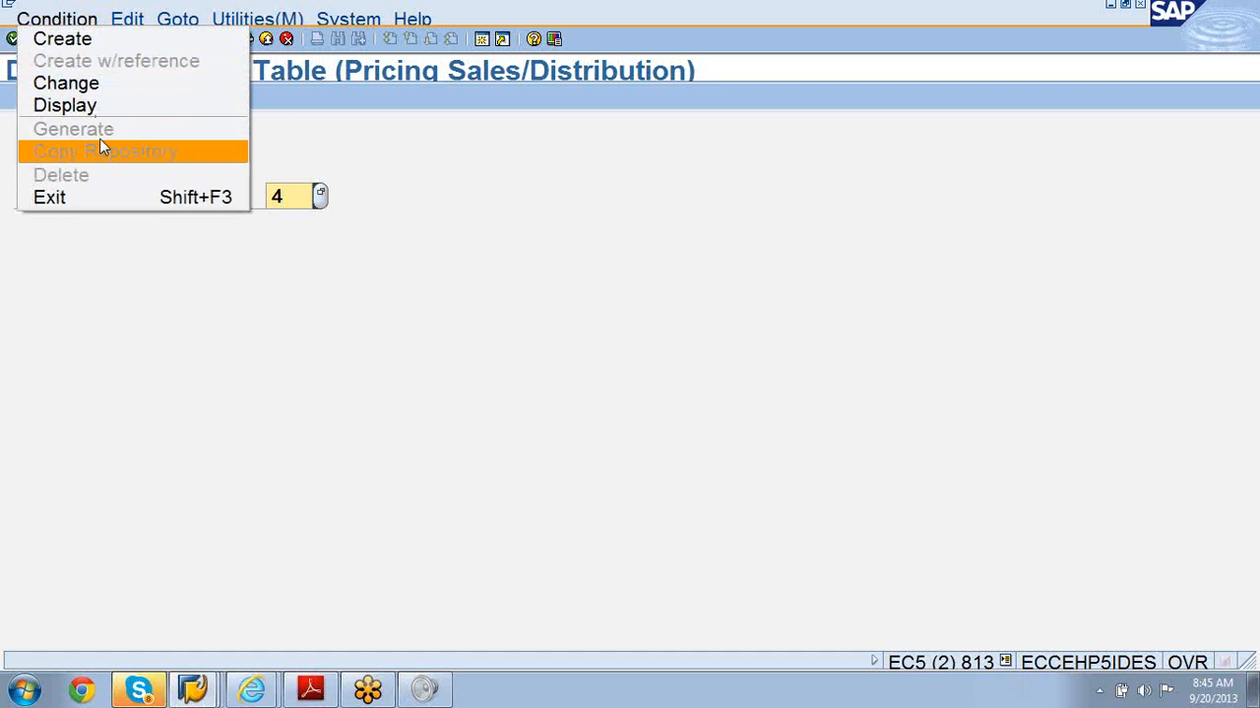
{"action": "left_click", "coordinate": [307, 145]}
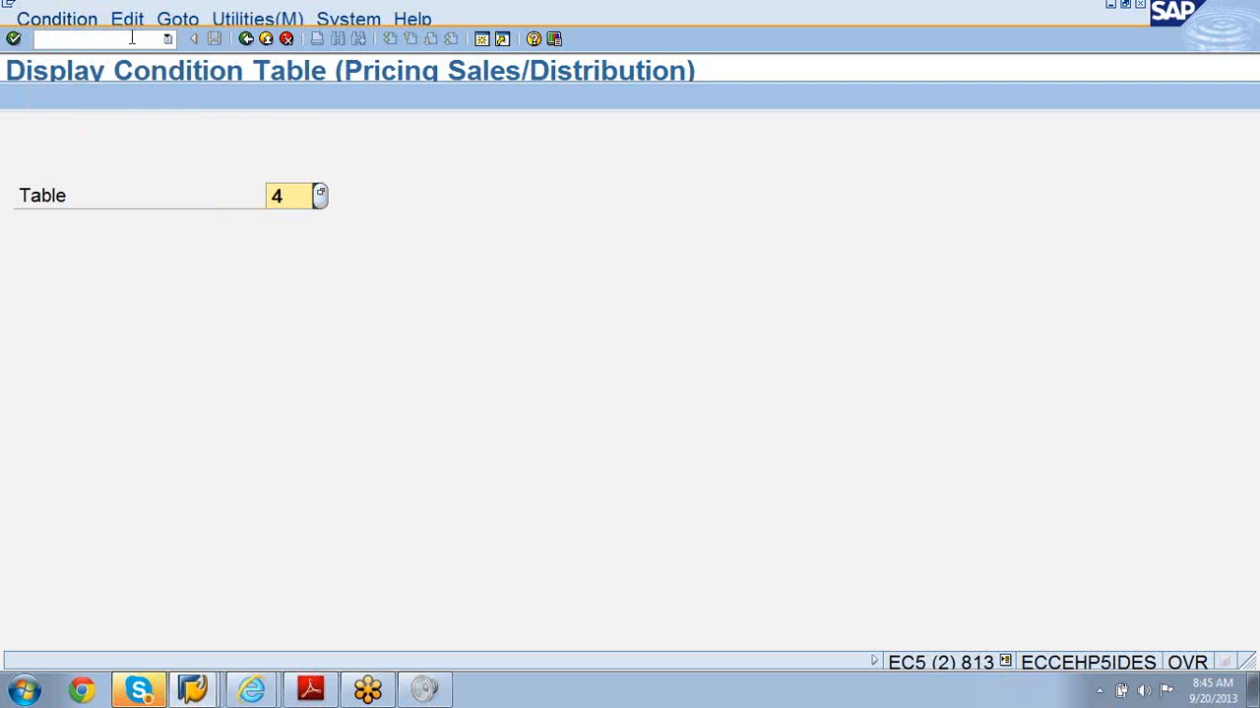
Start creating condition table 546 by copying from condition table 4
{"action": "left_click", "coordinate": [49, 20]}
{"action": "left_click", "coordinate": [51, 38]}
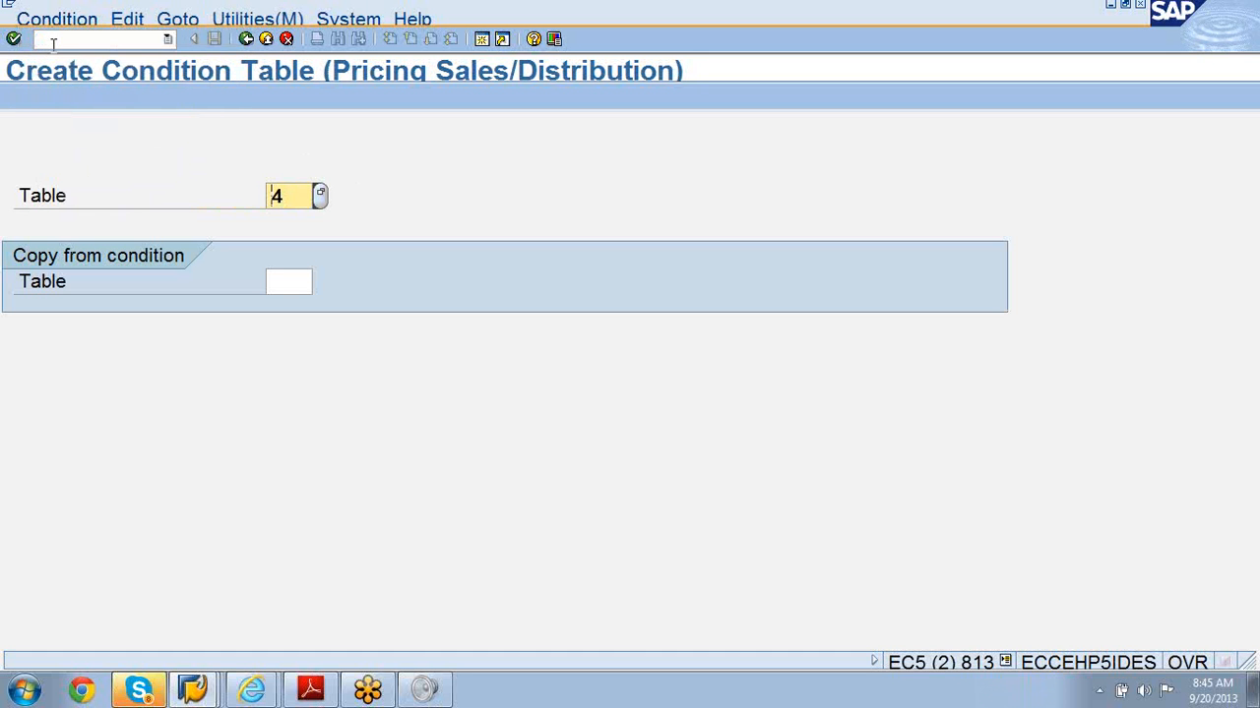
{"action": "left_click", "coordinate": [295, 192]}
{"action": "key", "text": "BackSpace"}
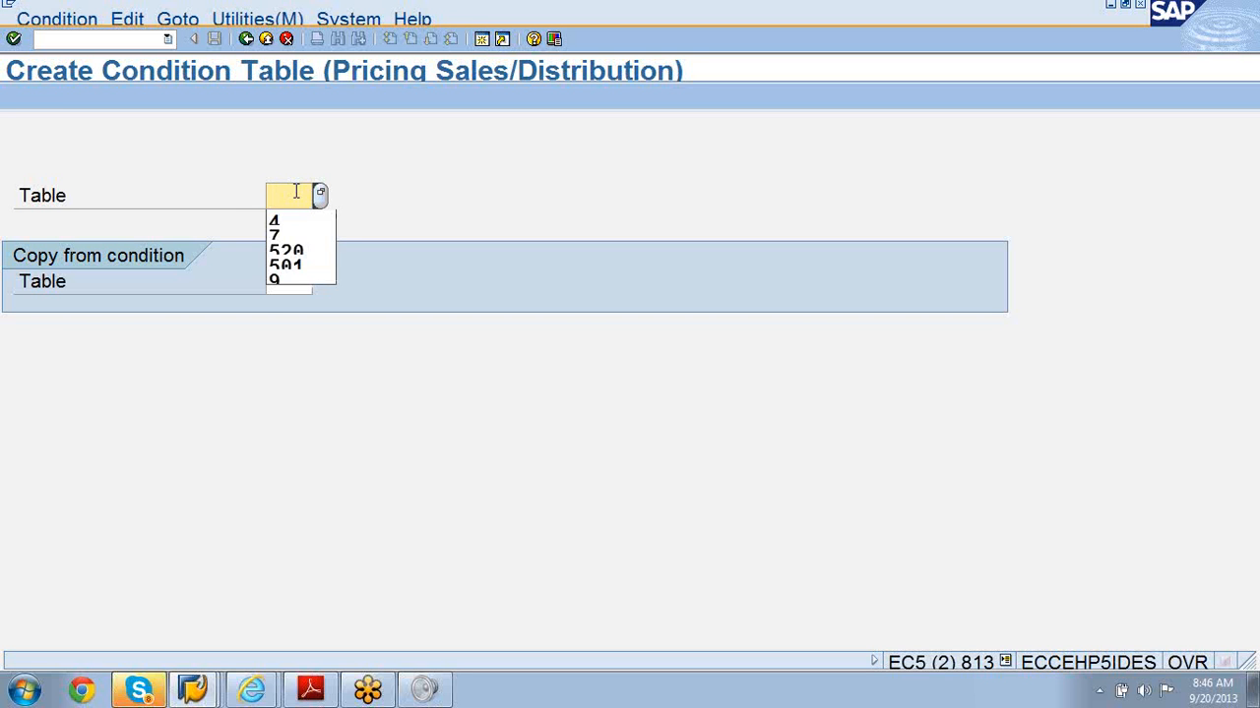
{"action": "type", "text": "546"}
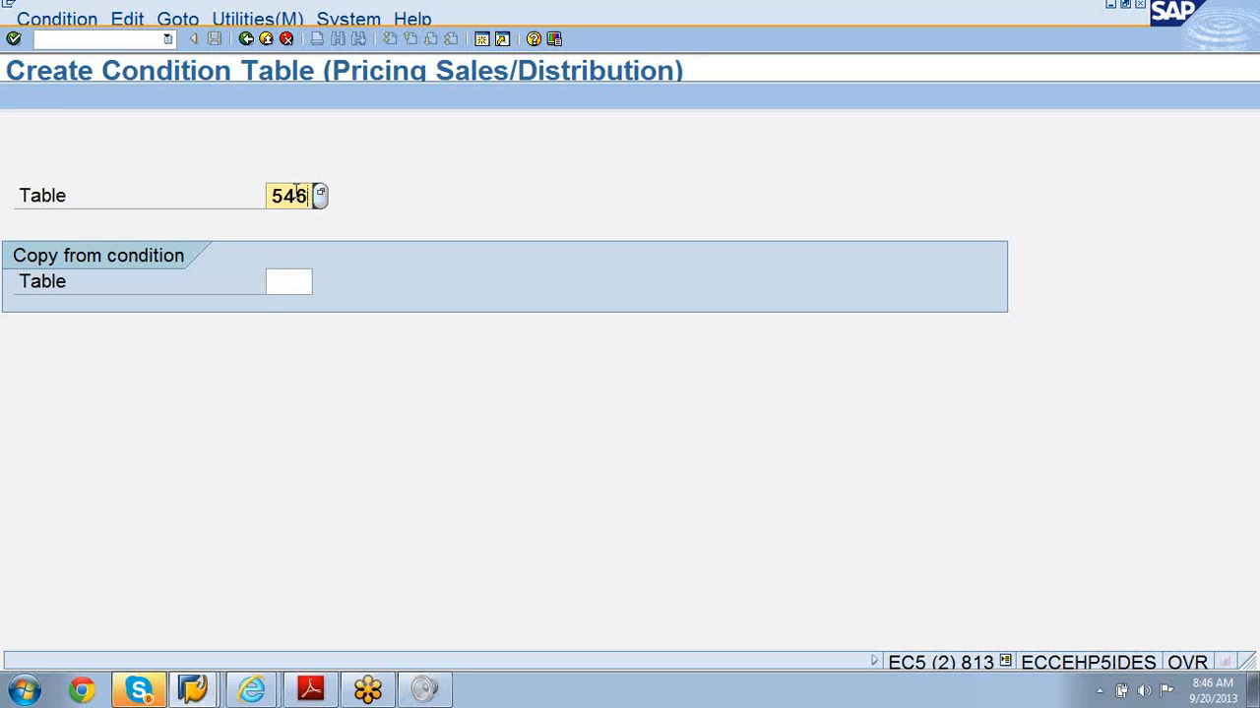
{"action": "left_click", "coordinate": [285, 282]}
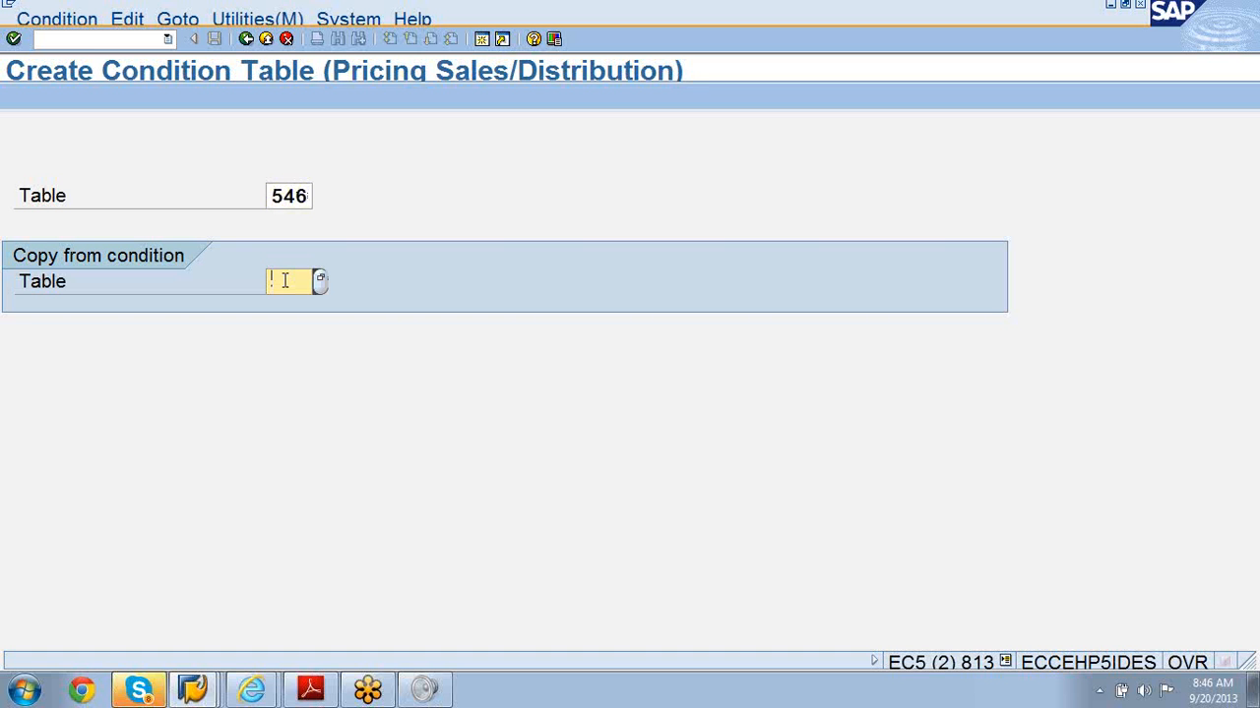
{"action": "type", "text": "4"}
{"action": "key", "text": "Return"}
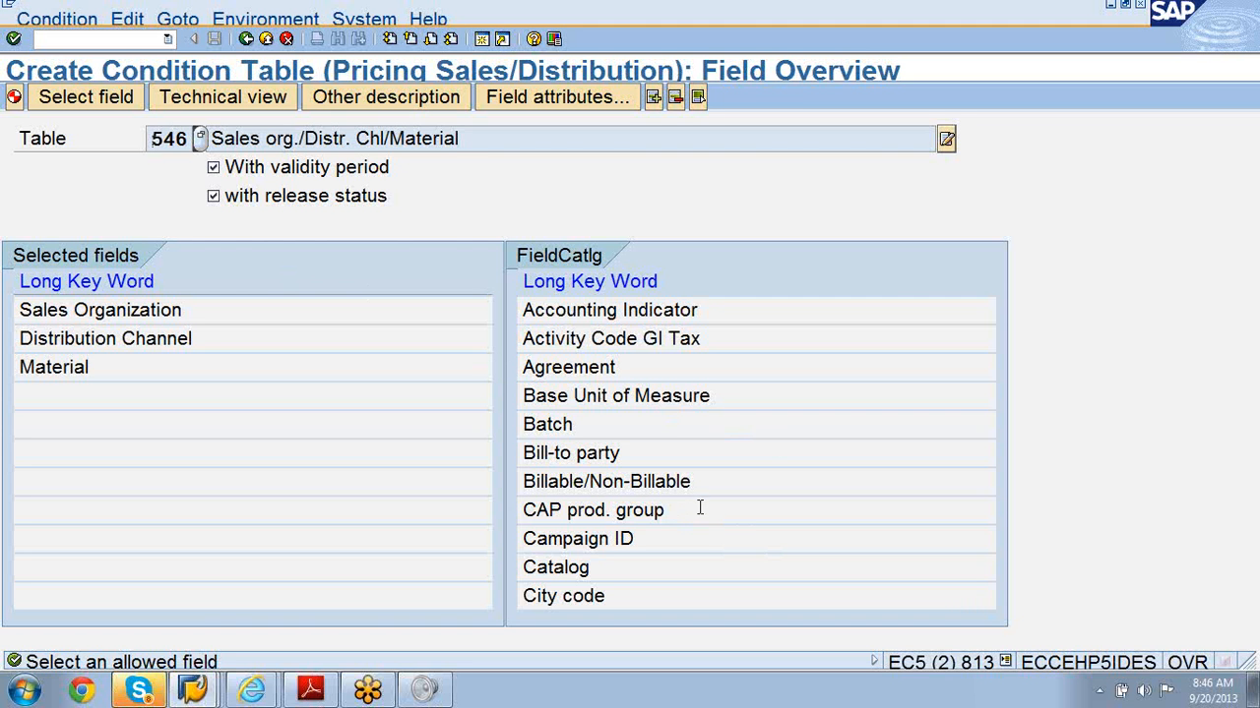
Add the Division field from the field catalog to the selected fields of table 546
{"action": "left_click", "coordinate": [757, 504]}
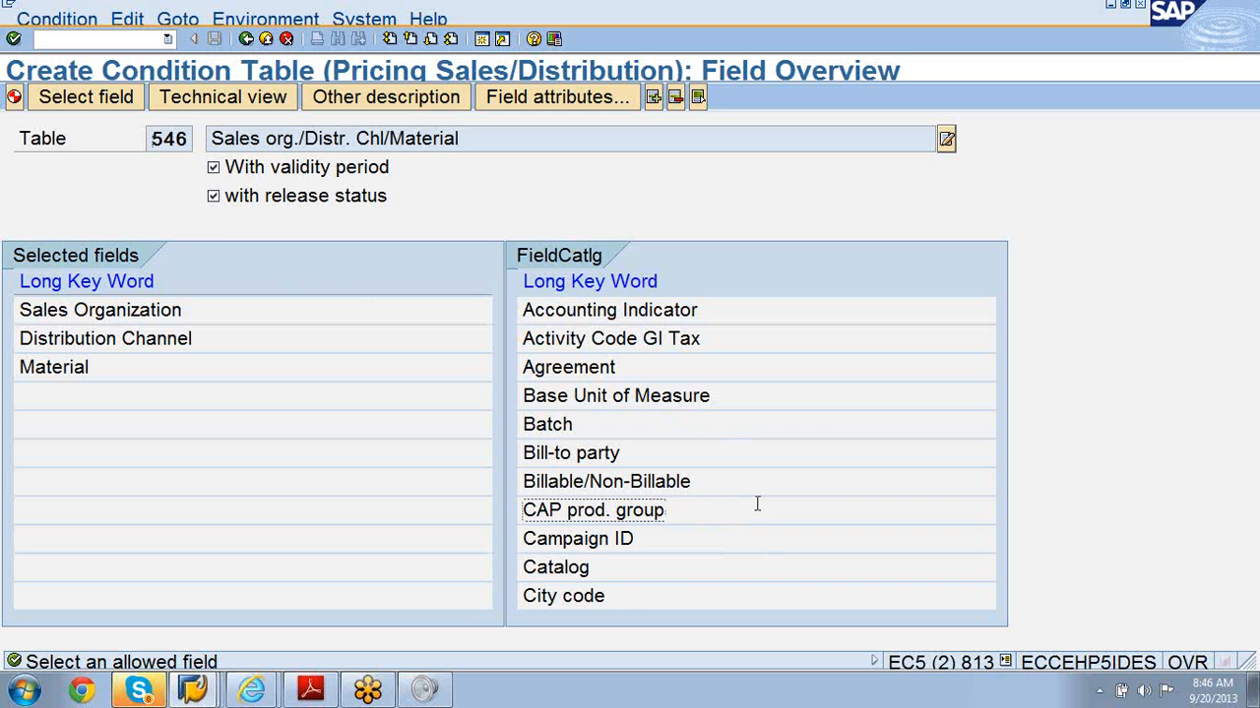
{"action": "left_click", "coordinate": [431, 40]}
{"action": "left_click", "coordinate": [431, 40]}
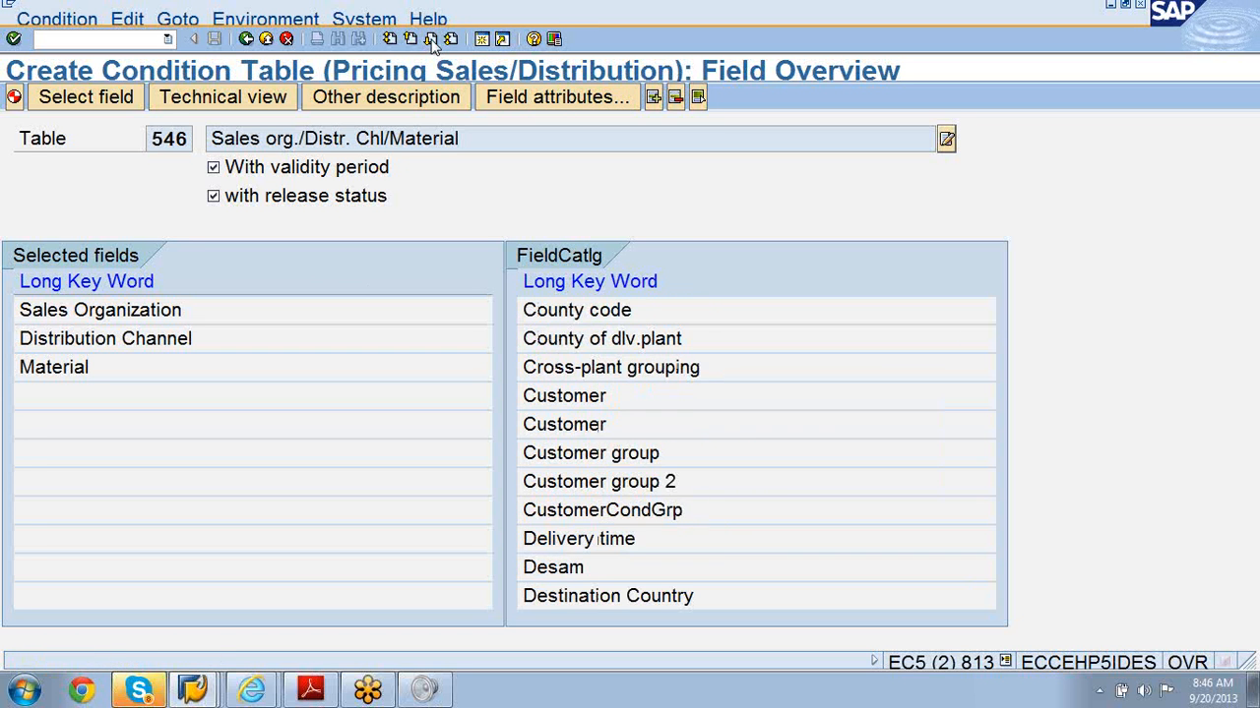
{"action": "left_click", "coordinate": [431, 40]}
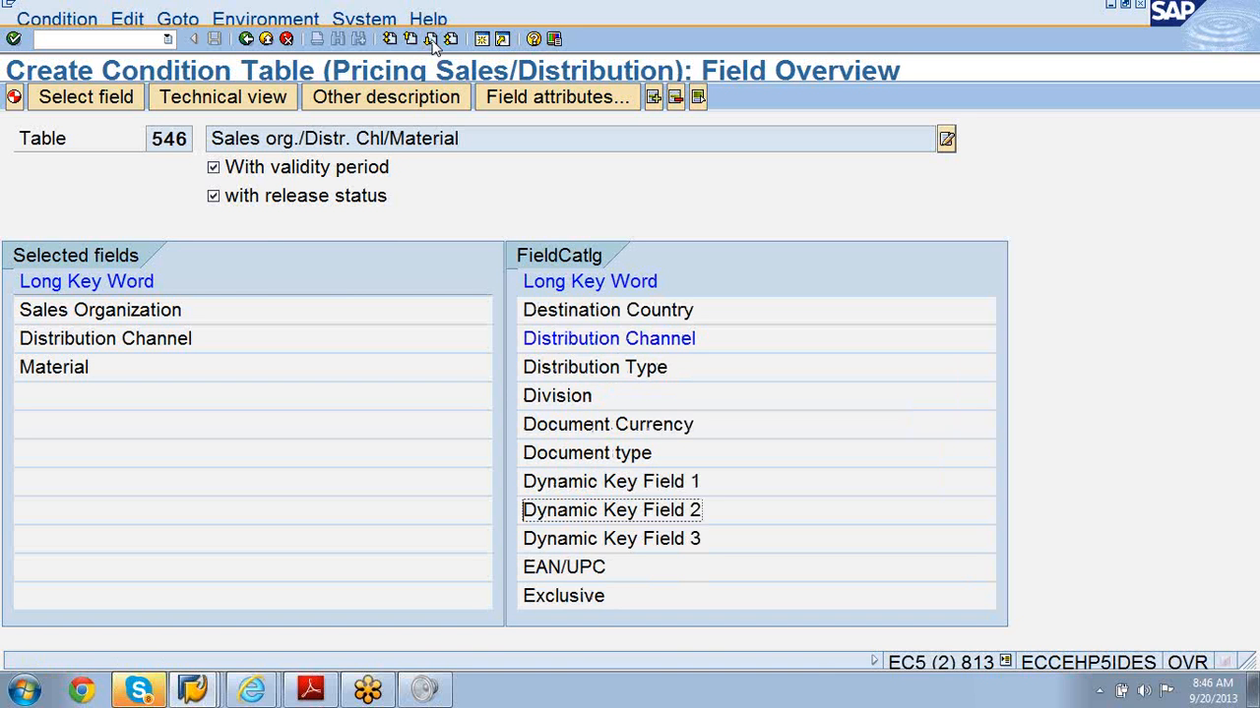
{"action": "double_click", "coordinate": [558, 396]}
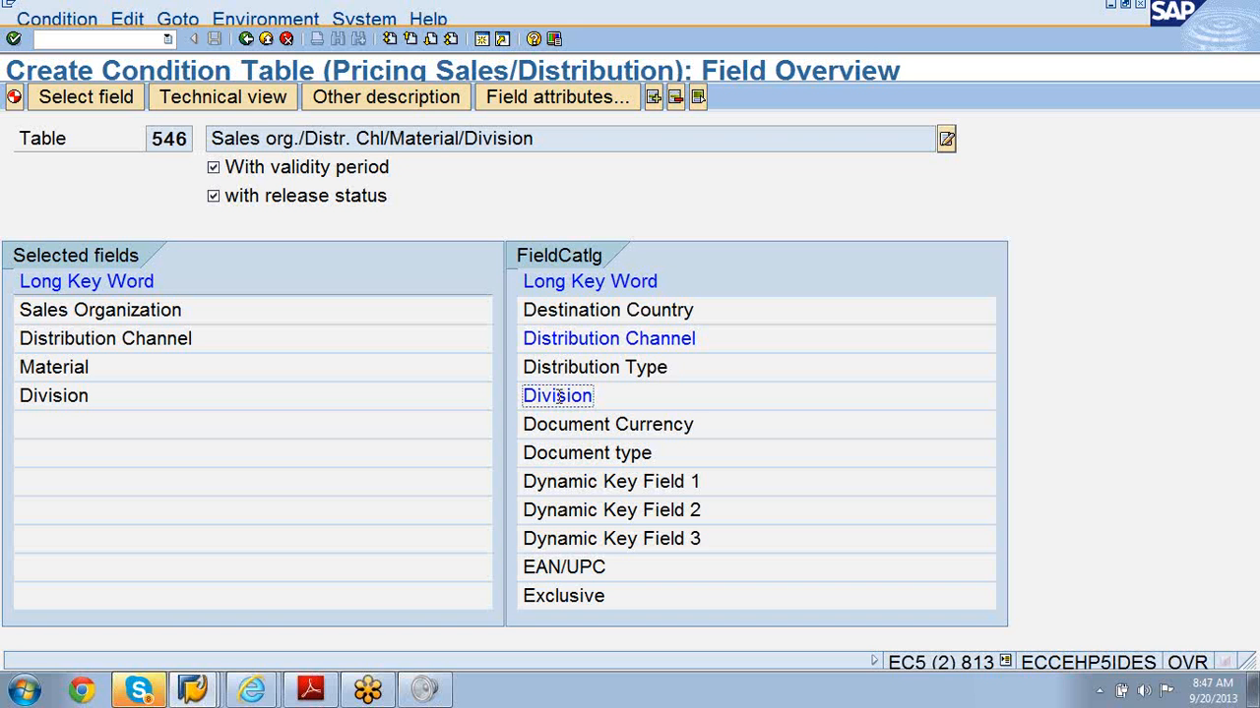
Generate condition table 546 as a local object, and return from the generation log to the condition table activities
{"action": "left_click", "coordinate": [14, 99]}
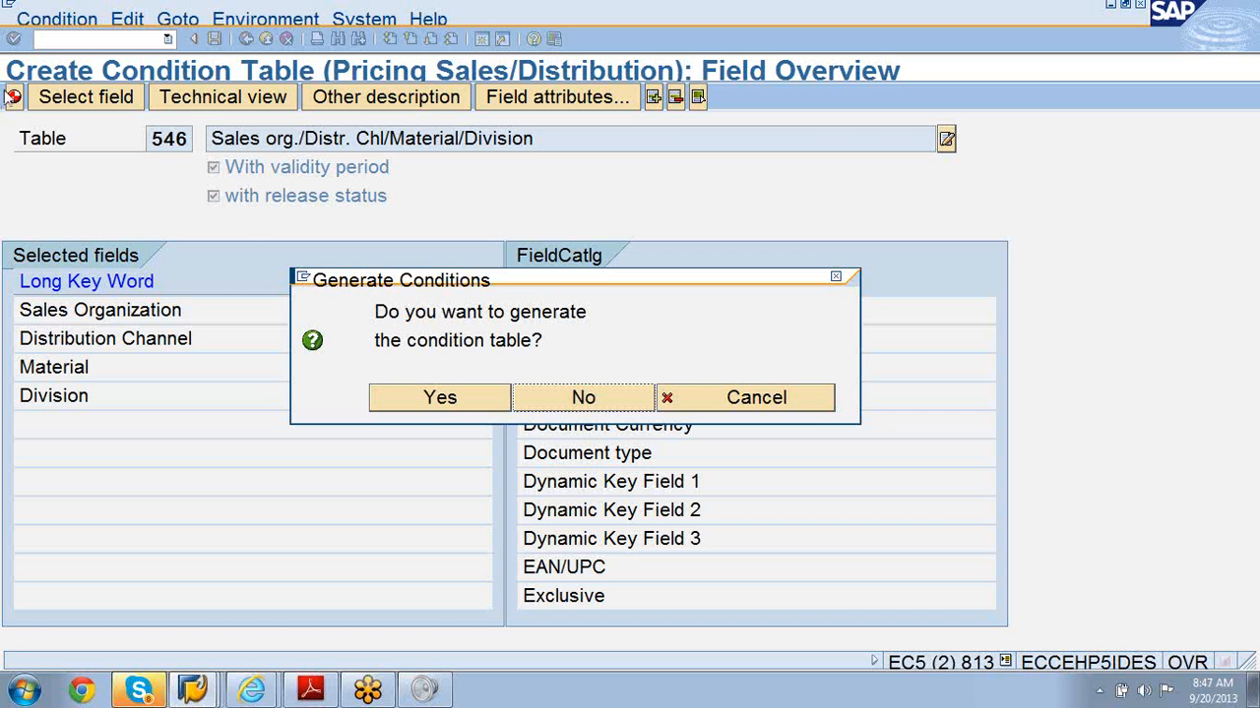
{"action": "left_click", "coordinate": [426, 404]}
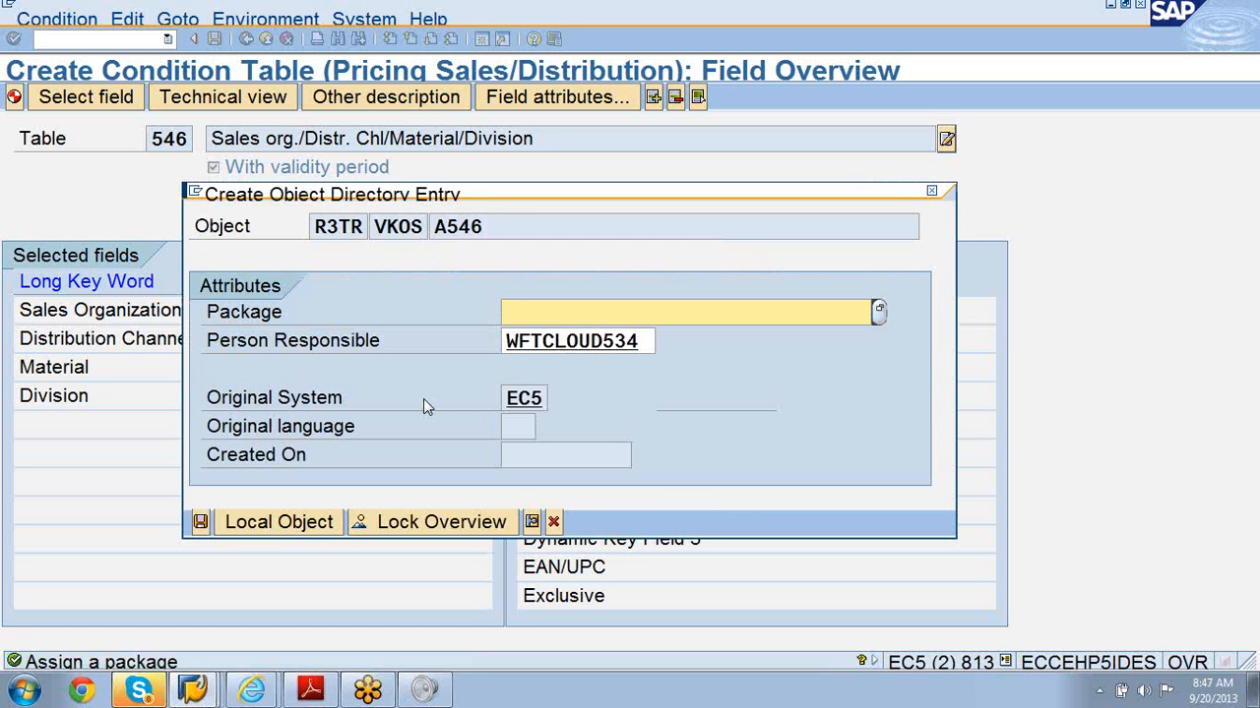
{"action": "left_click", "coordinate": [278, 524]}
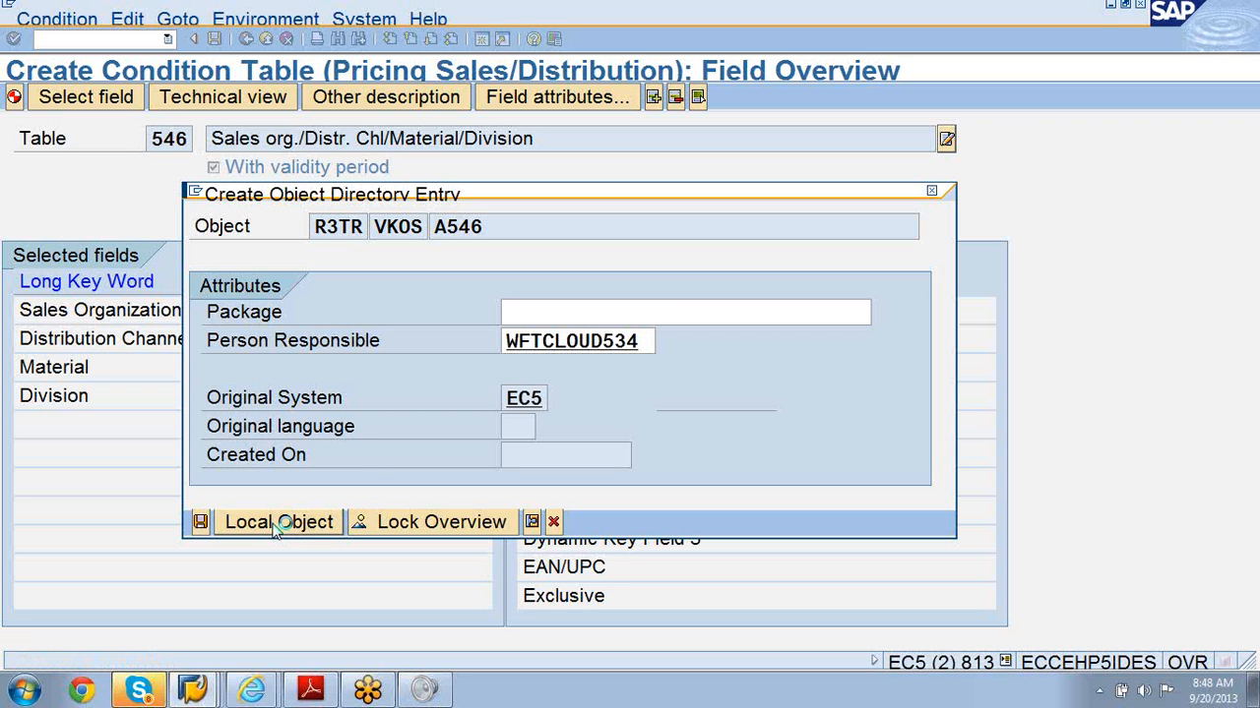
{"action": "left_click", "coordinate": [277, 529]}
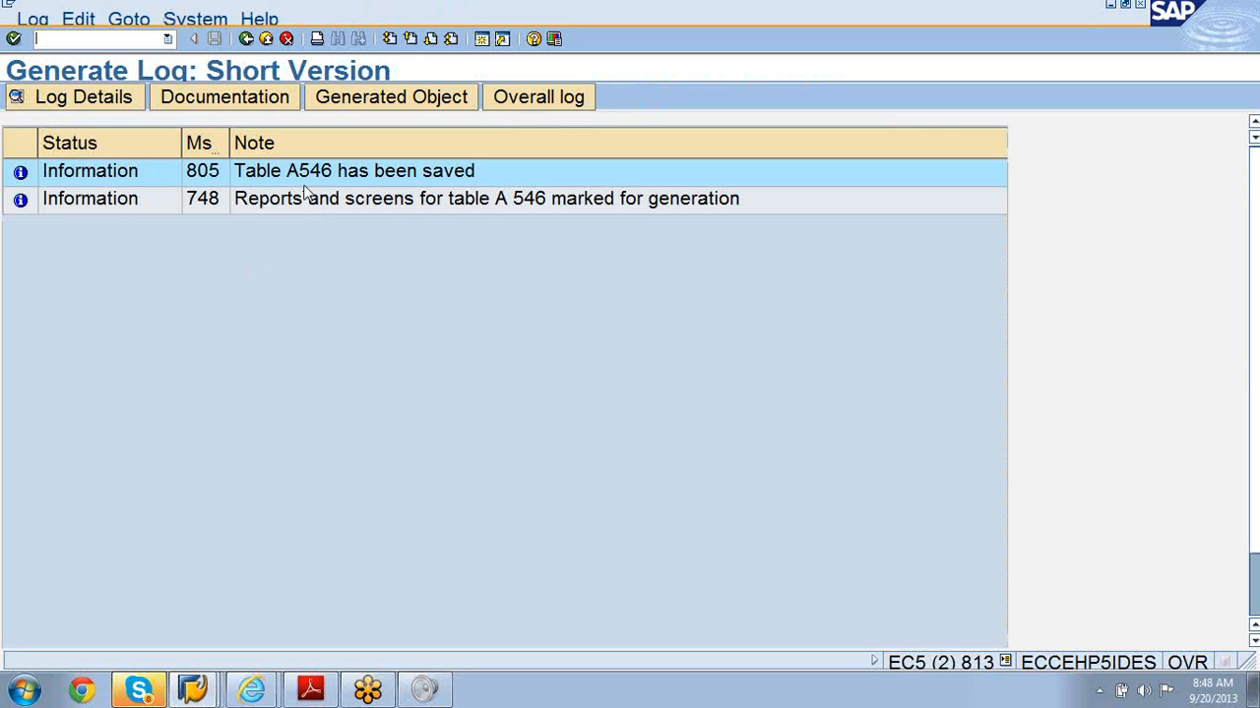
{"action": "left_click", "coordinate": [247, 39]}
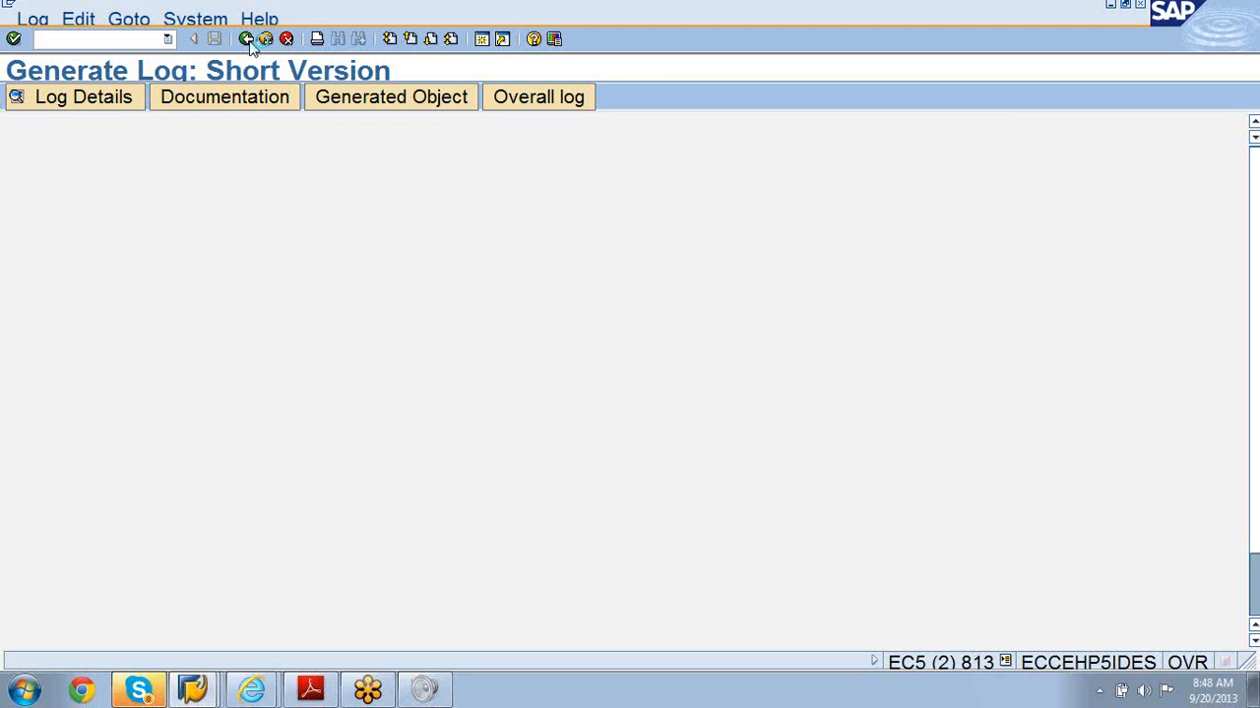
{"action": "left_click", "coordinate": [248, 41]}
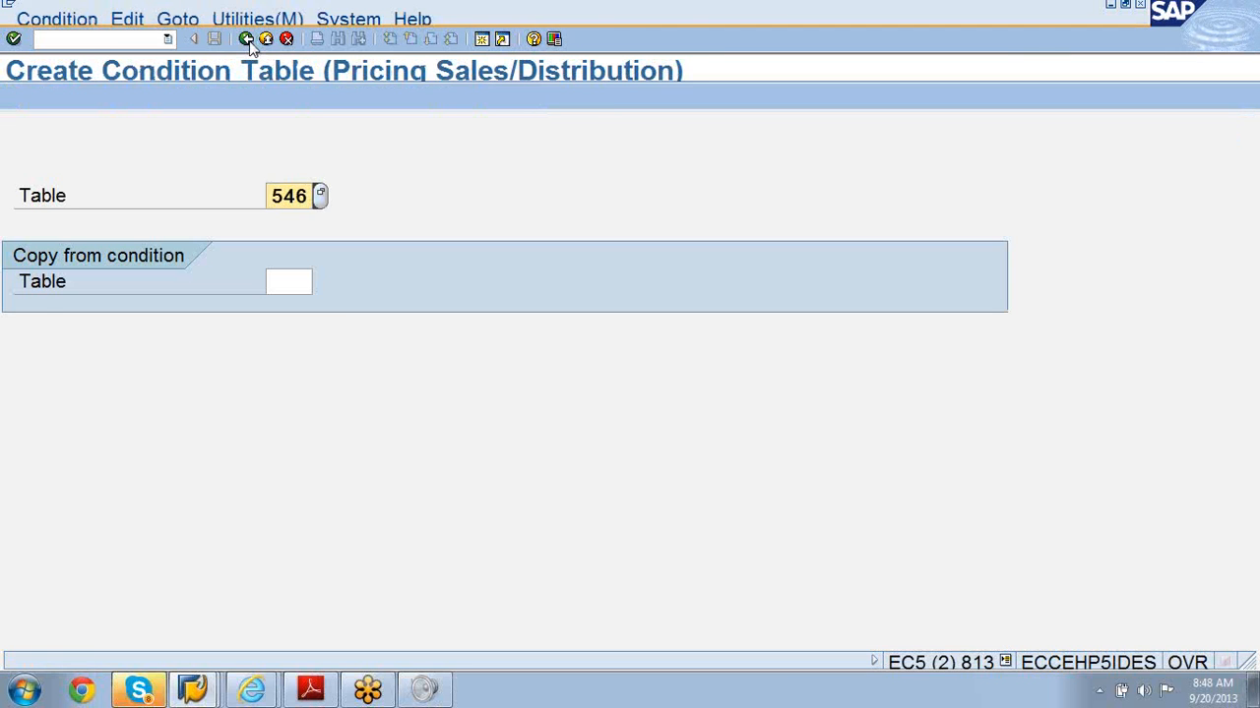
{"action": "left_click", "coordinate": [248, 42]}
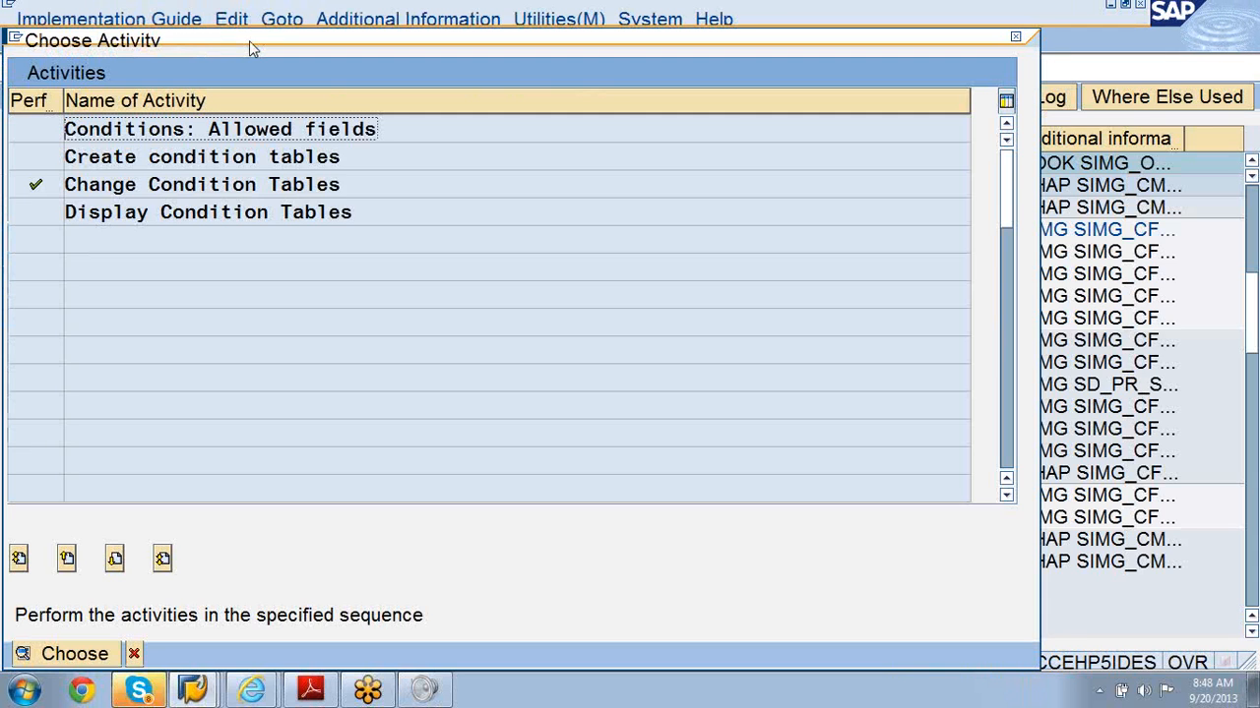
Display the selected fields of condition table 546, and return to the IMG structure
{"action": "double_click", "coordinate": [140, 220]}
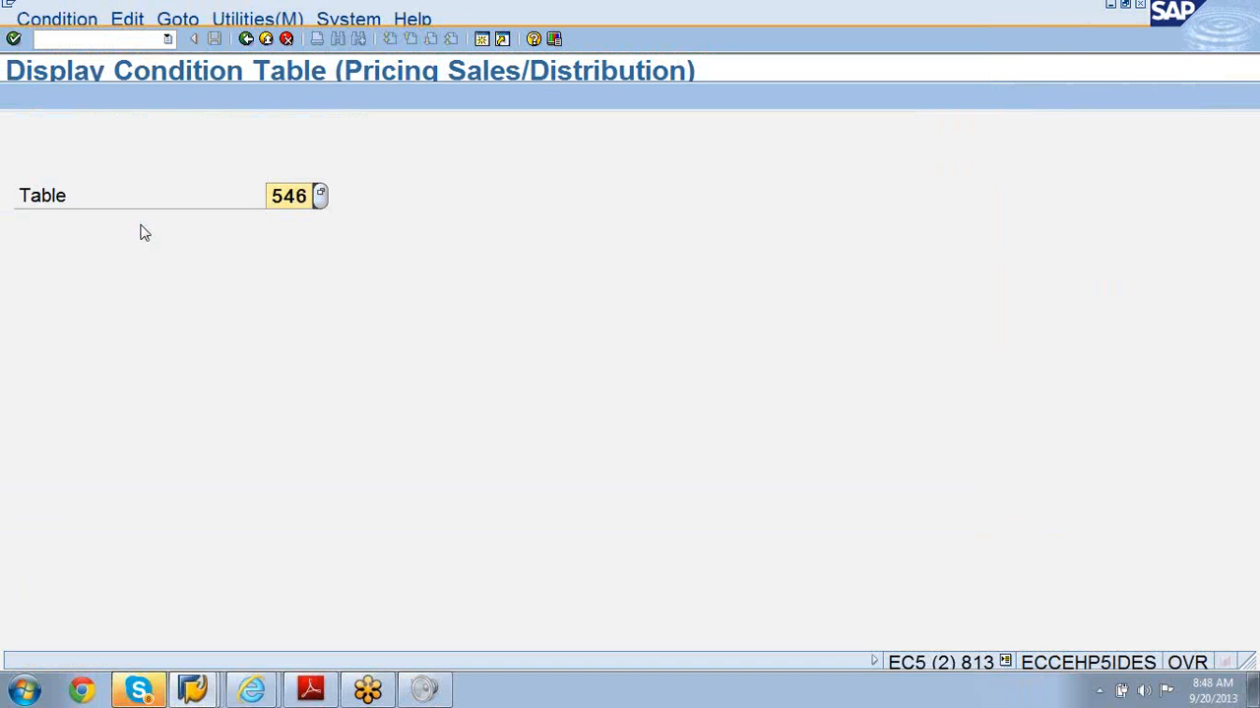
{"action": "left_click", "coordinate": [14, 43]}
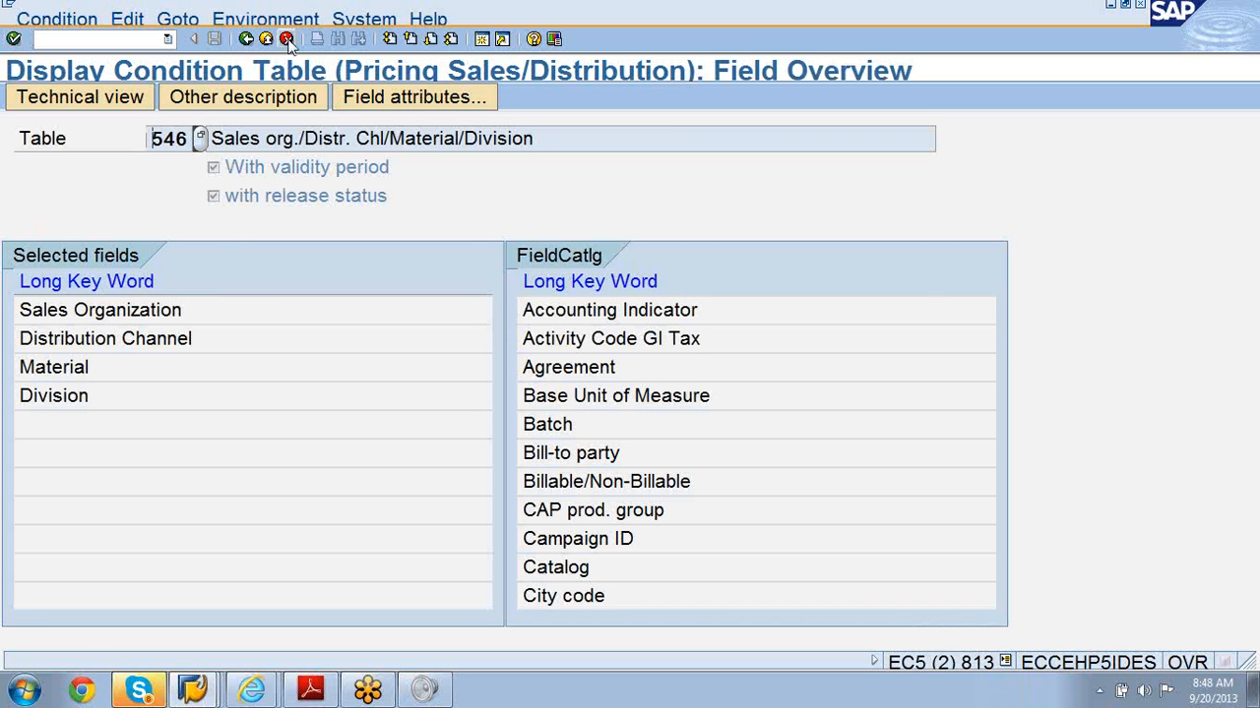
{"action": "left_click", "coordinate": [246, 40]}
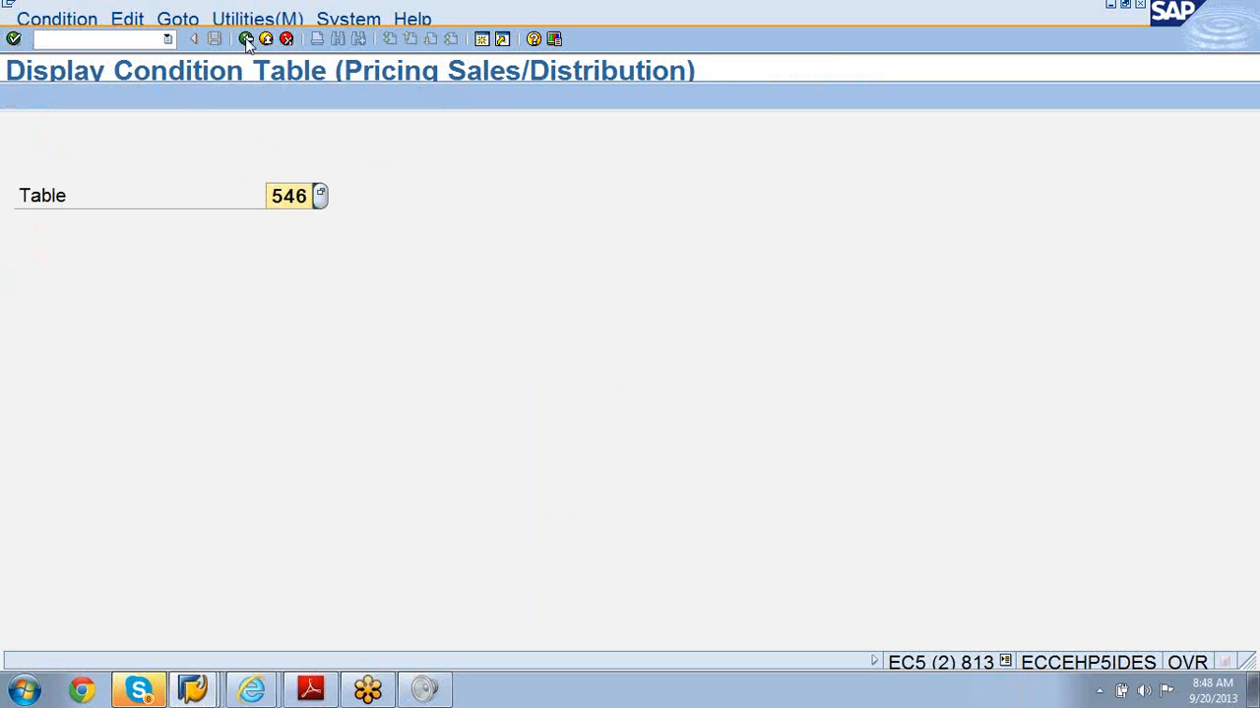
{"action": "left_click", "coordinate": [246, 40]}
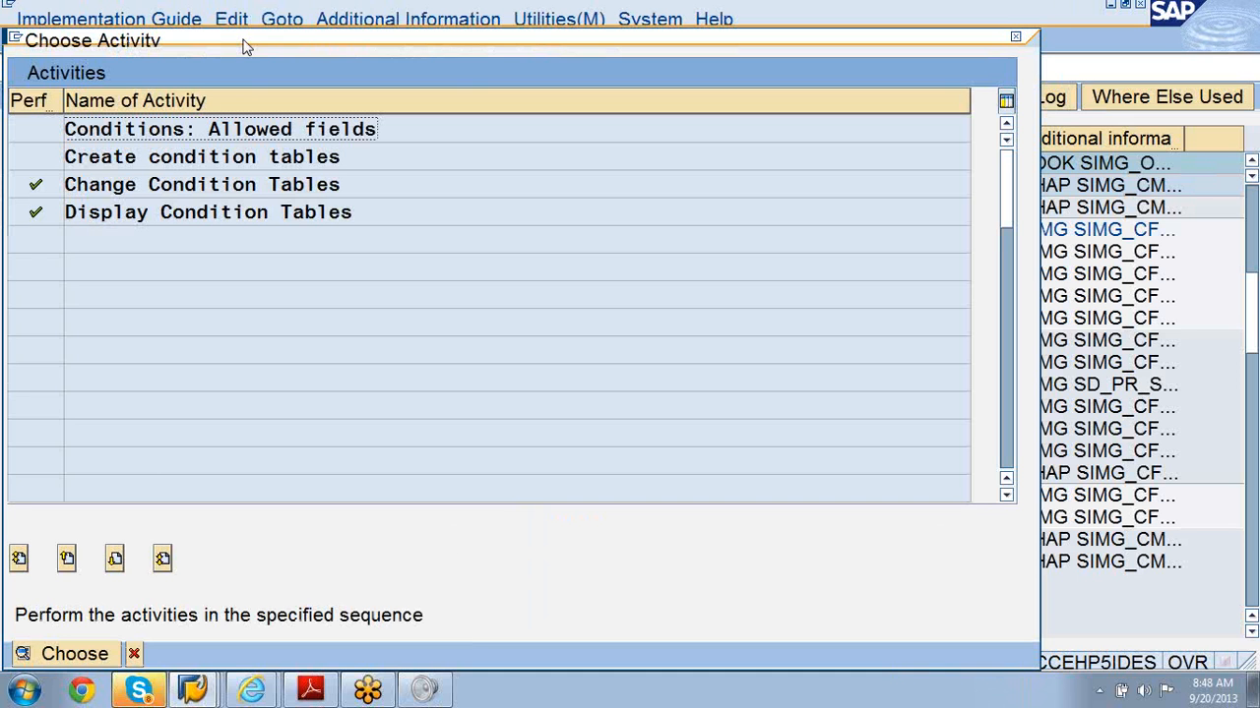
{"action": "left_click", "coordinate": [133, 653]}
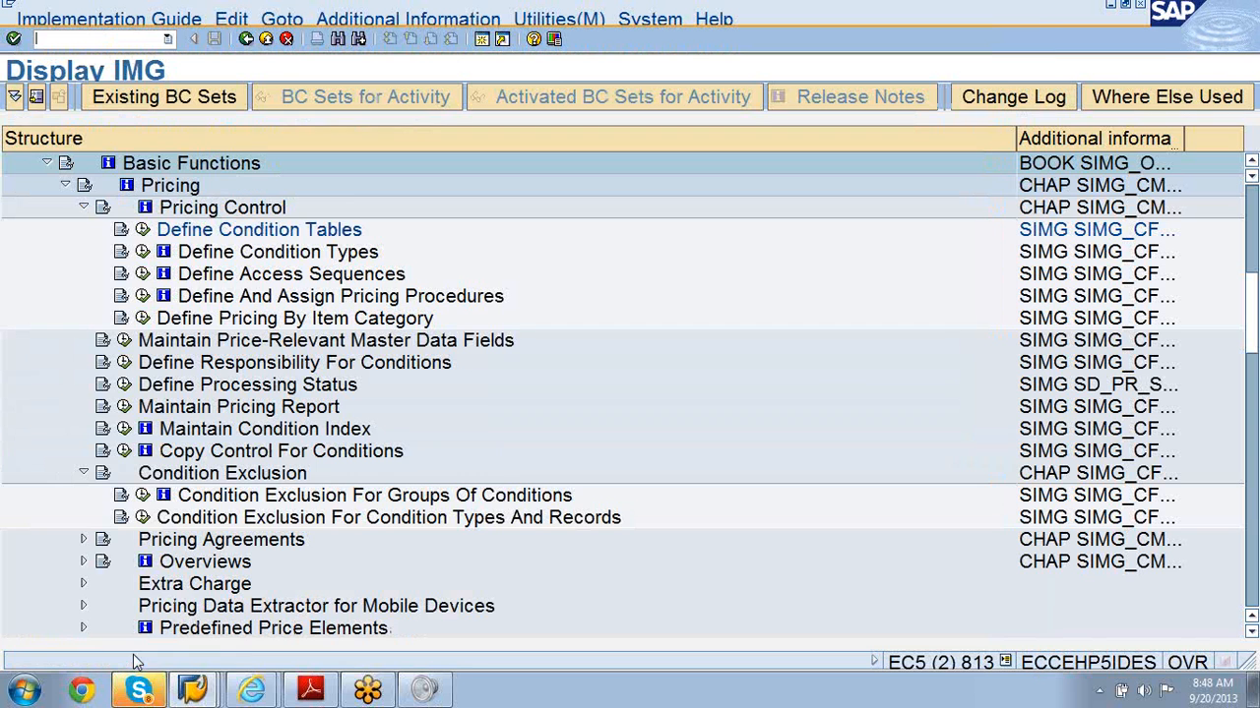
Read the documentation for Define Condition Types, including the definition of price elements, and close it
{"action": "left_click", "coordinate": [184, 254]}
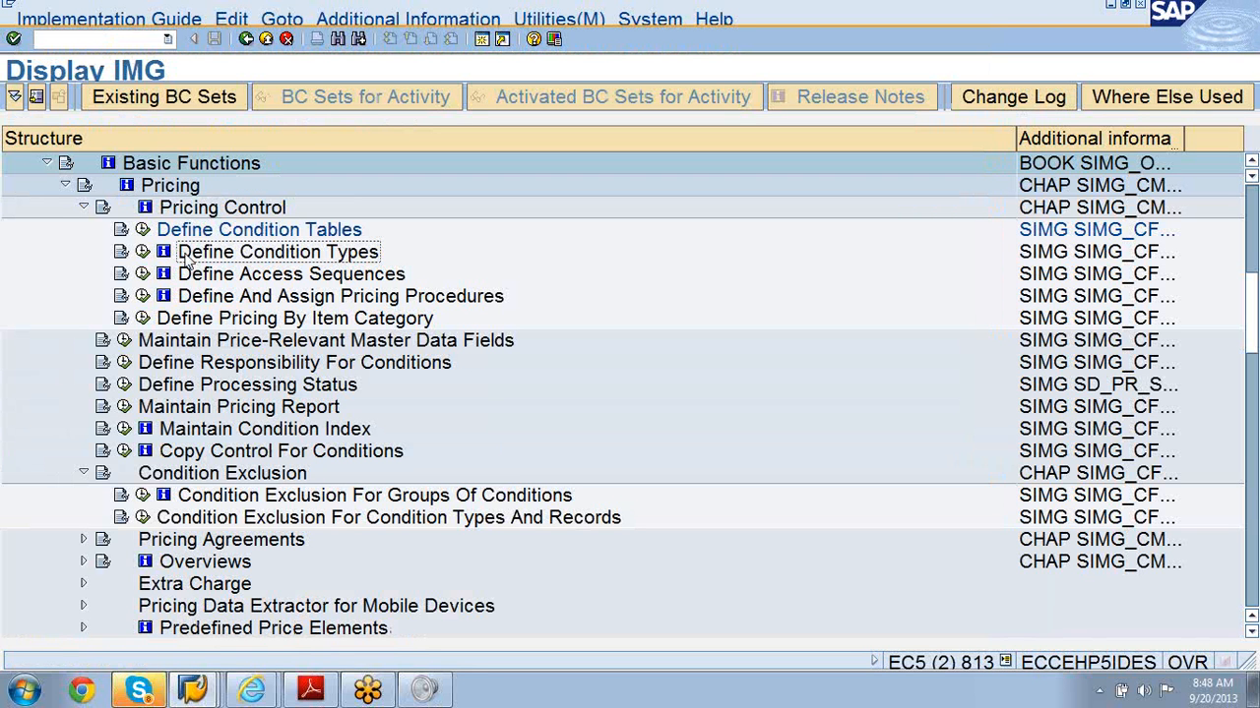
{"action": "left_click", "coordinate": [119, 252]}
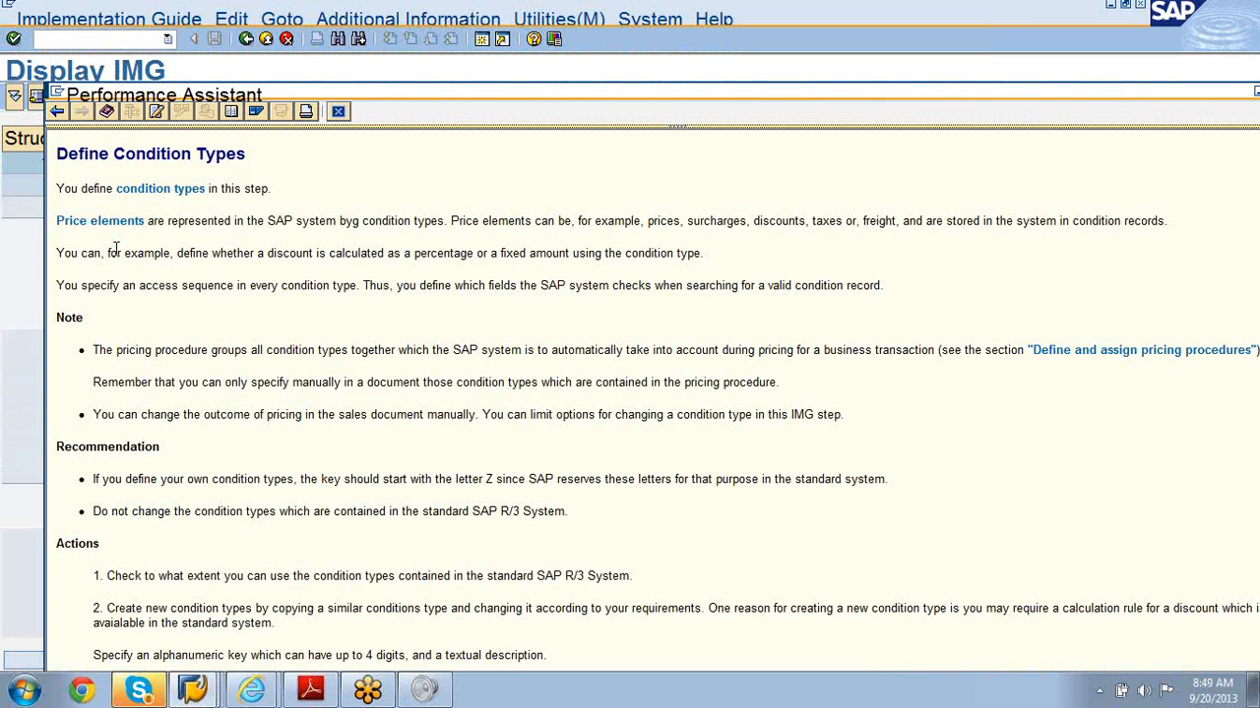
{"action": "left_click", "coordinate": [93, 225]}
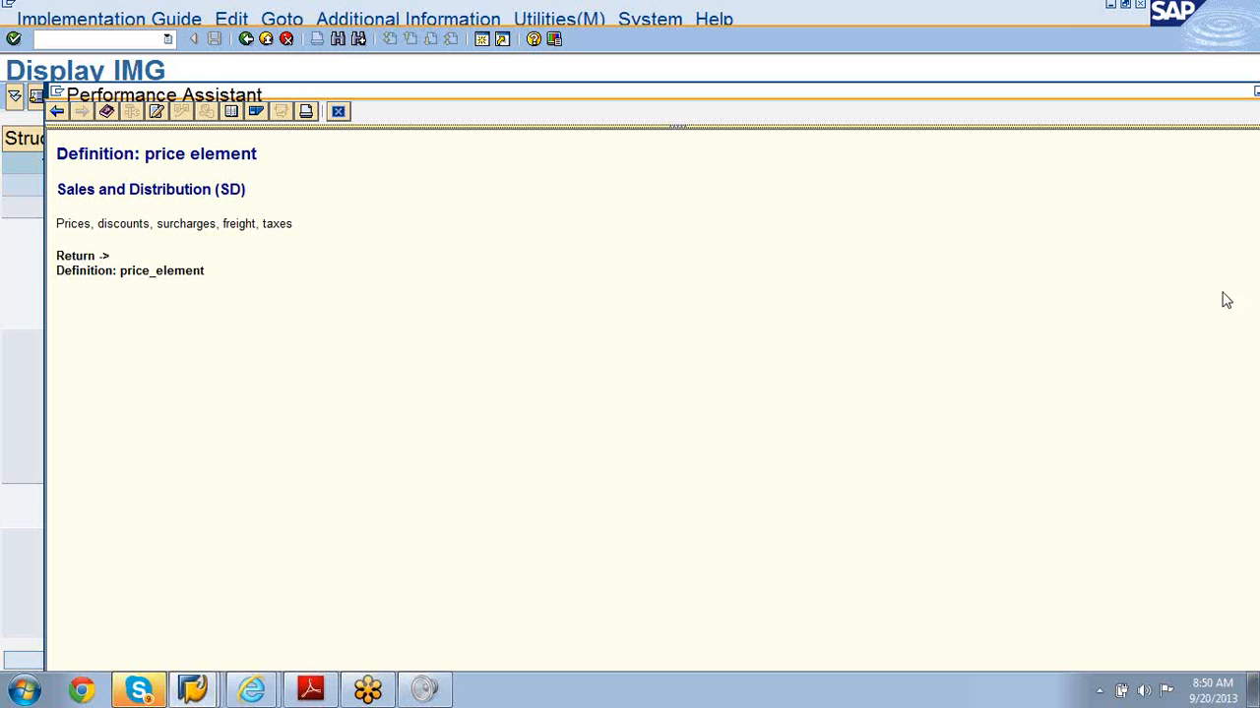
{"action": "left_click", "coordinate": [339, 113]}
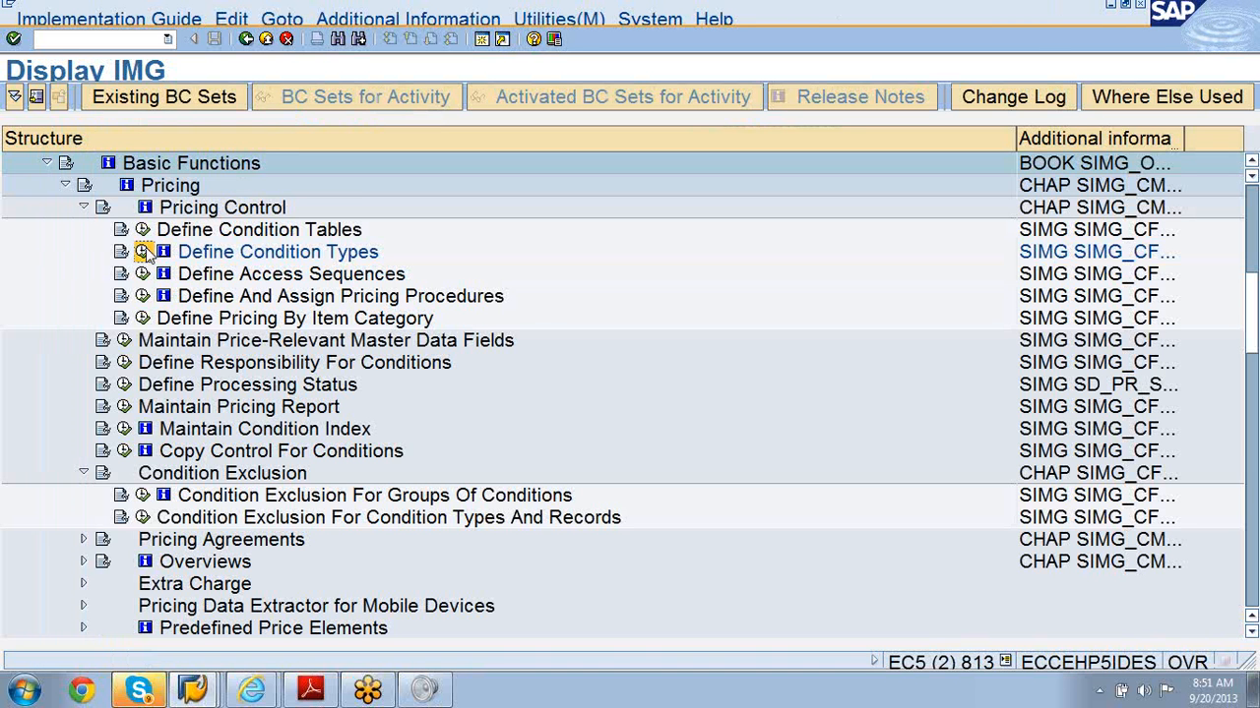
Open the Maintain Condition Types activity and position the list at condition type PR00
{"action": "left_click", "coordinate": [143, 252]}
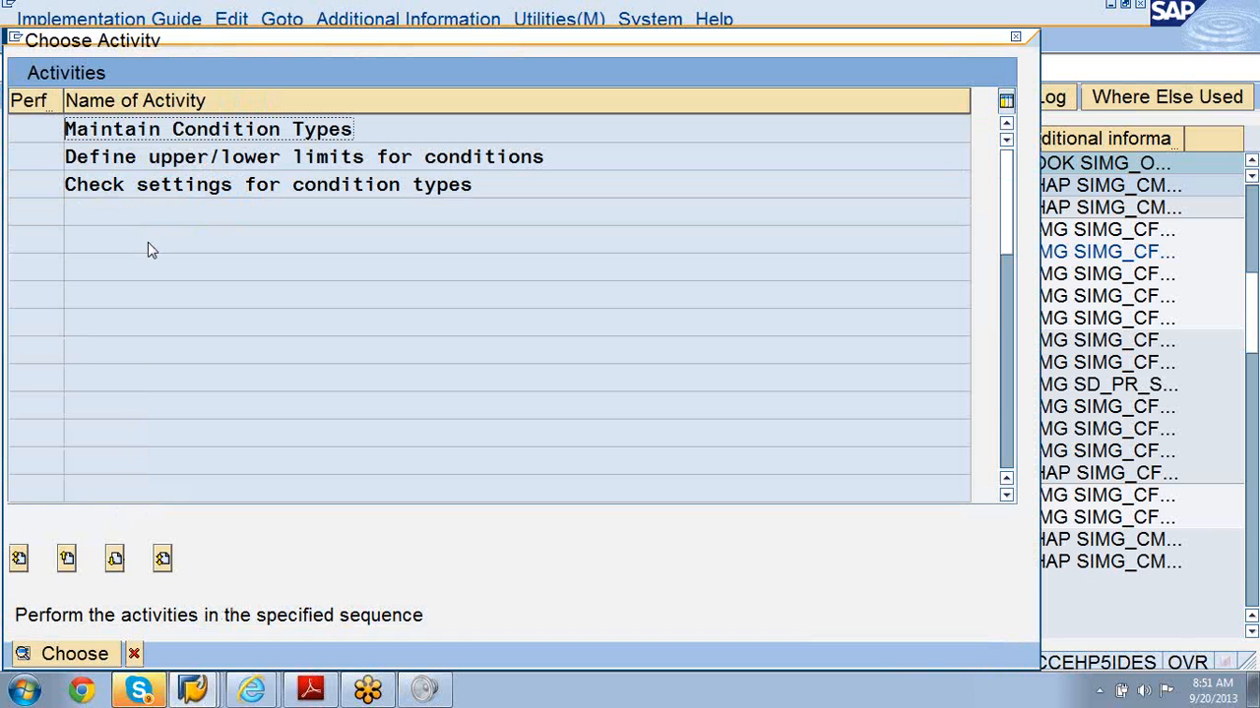
{"action": "double_click", "coordinate": [176, 129]}
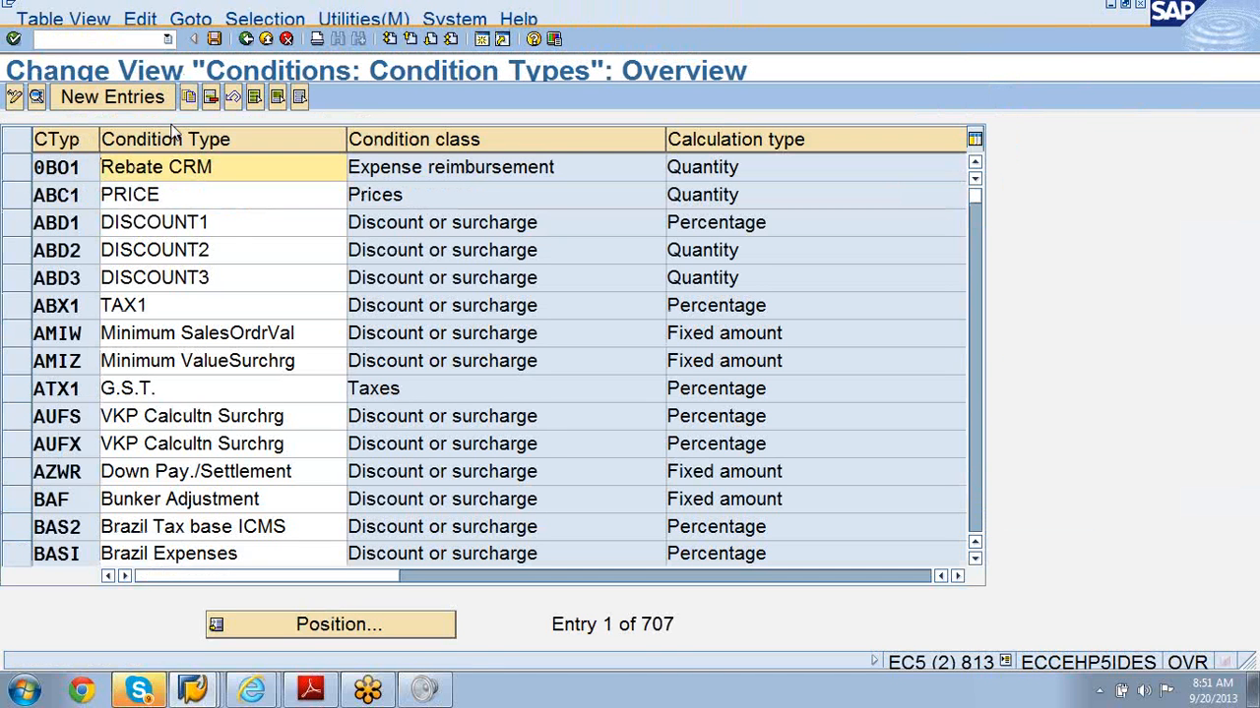
{"action": "left_click", "coordinate": [315, 625]}
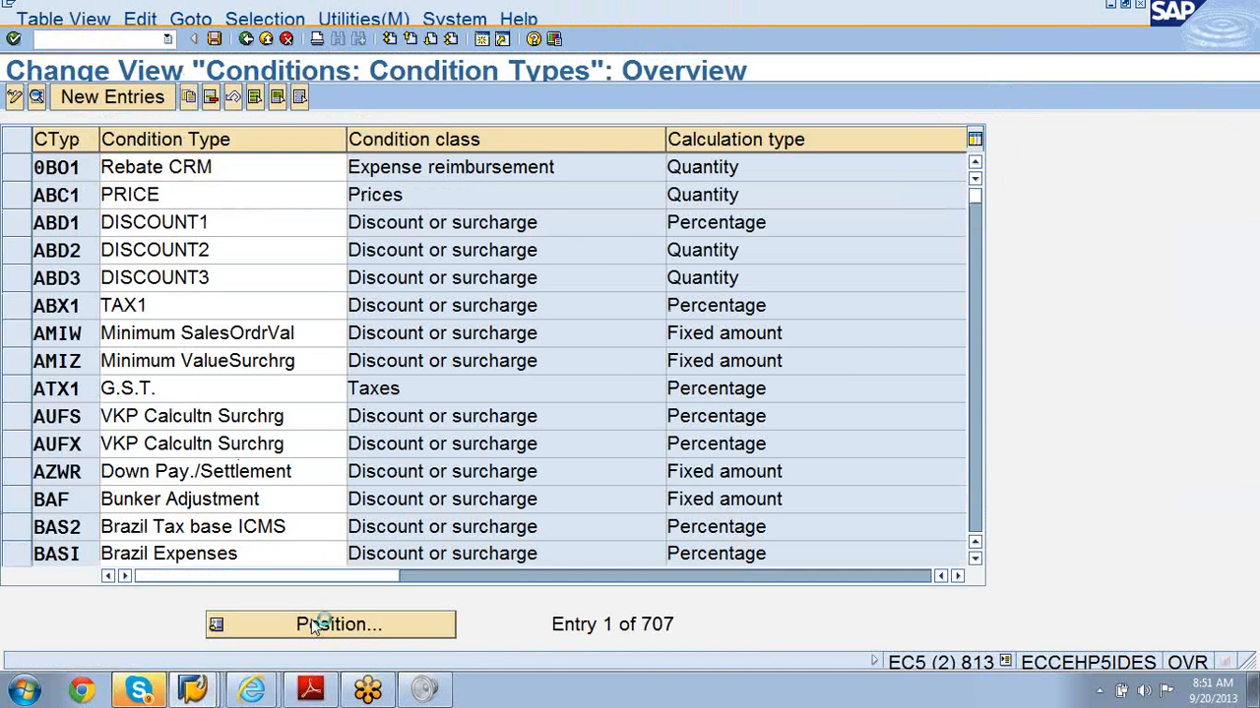
{"action": "type", "text": "pr00"}
{"action": "key", "text": "Return"}
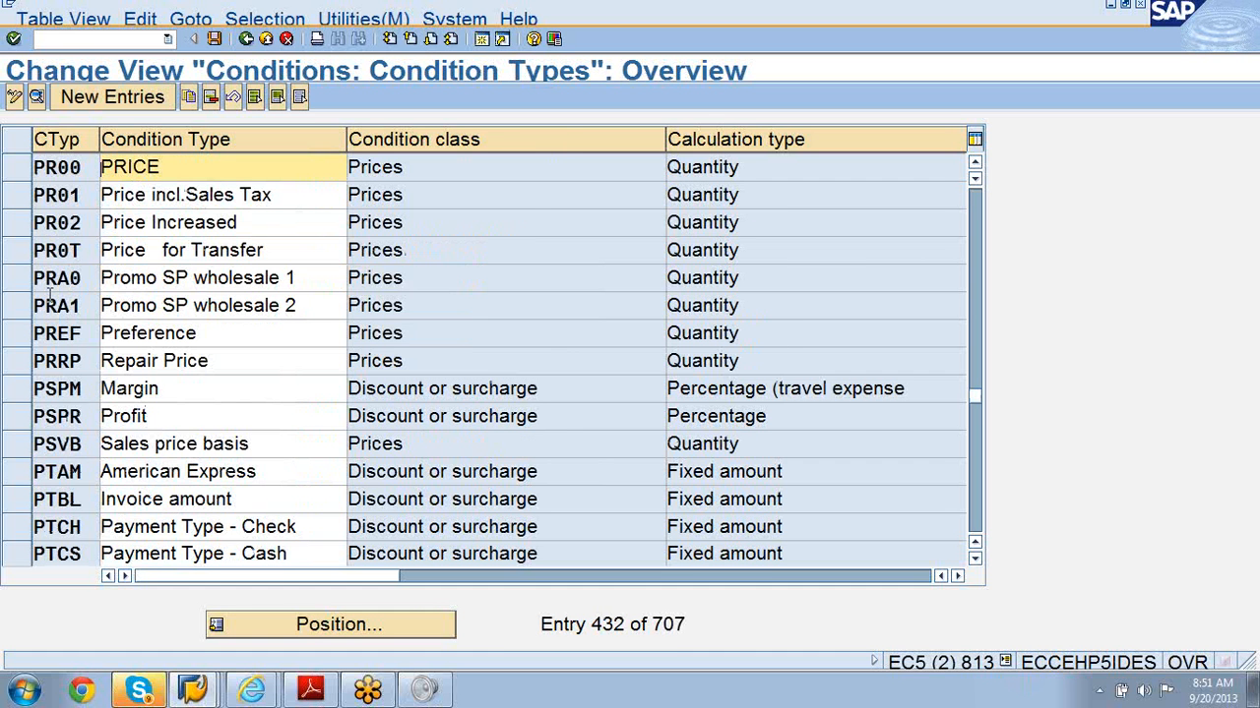
Start copying condition type PR00 and enter YROO as the key of the copy
{"action": "left_click", "coordinate": [17, 173]}
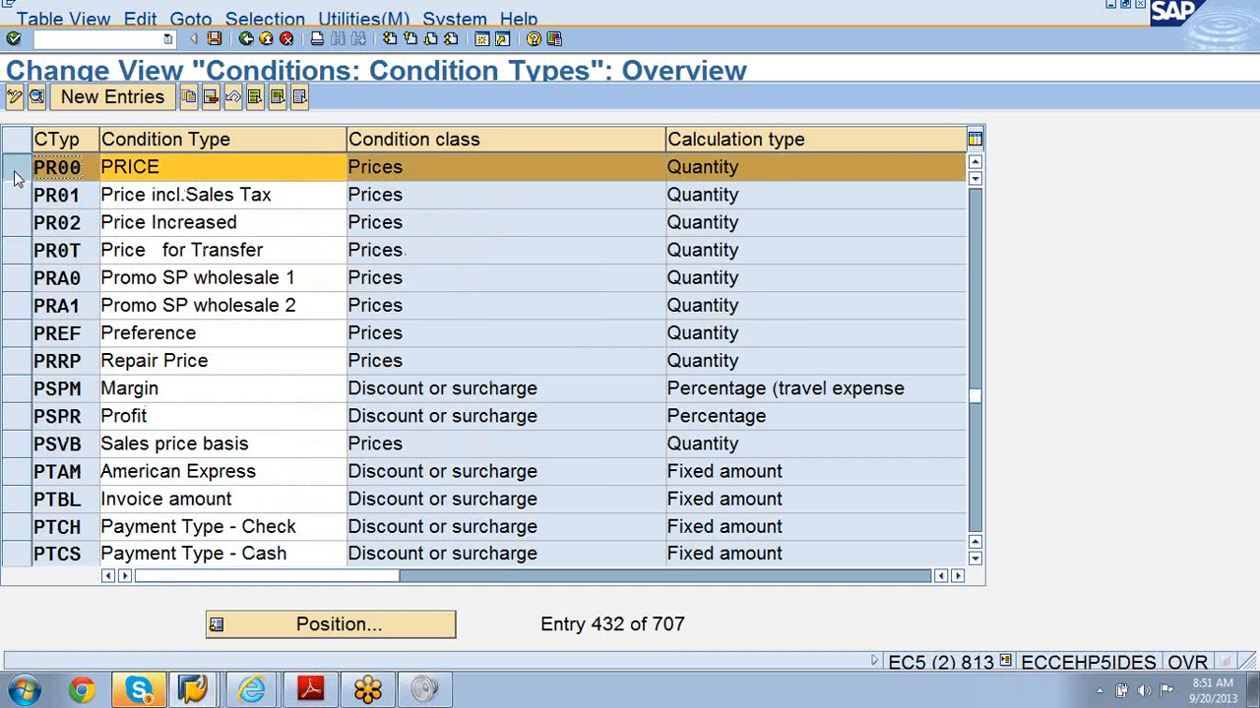
{"action": "left_click", "coordinate": [189, 99]}
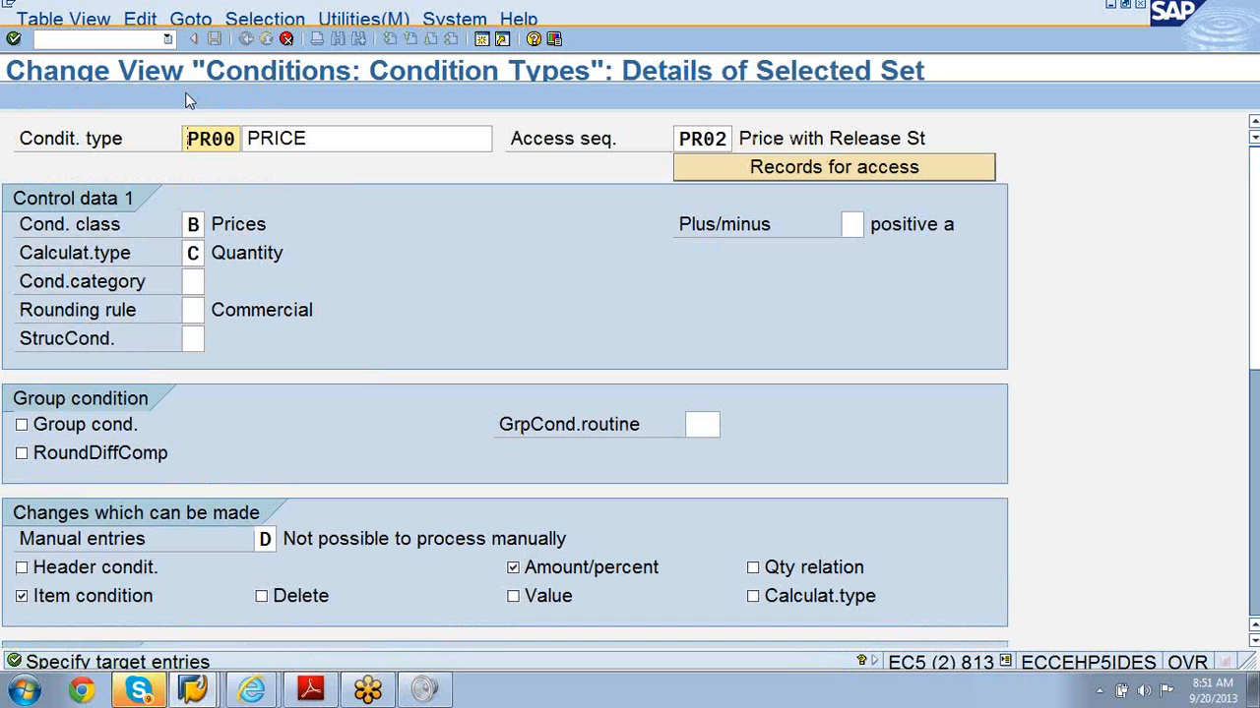
{"action": "left_click", "coordinate": [201, 139]}
{"action": "key", "text": "BackSpace"}
{"action": "type", "text": "Y"}
{"action": "left_click", "coordinate": [174, 137]}
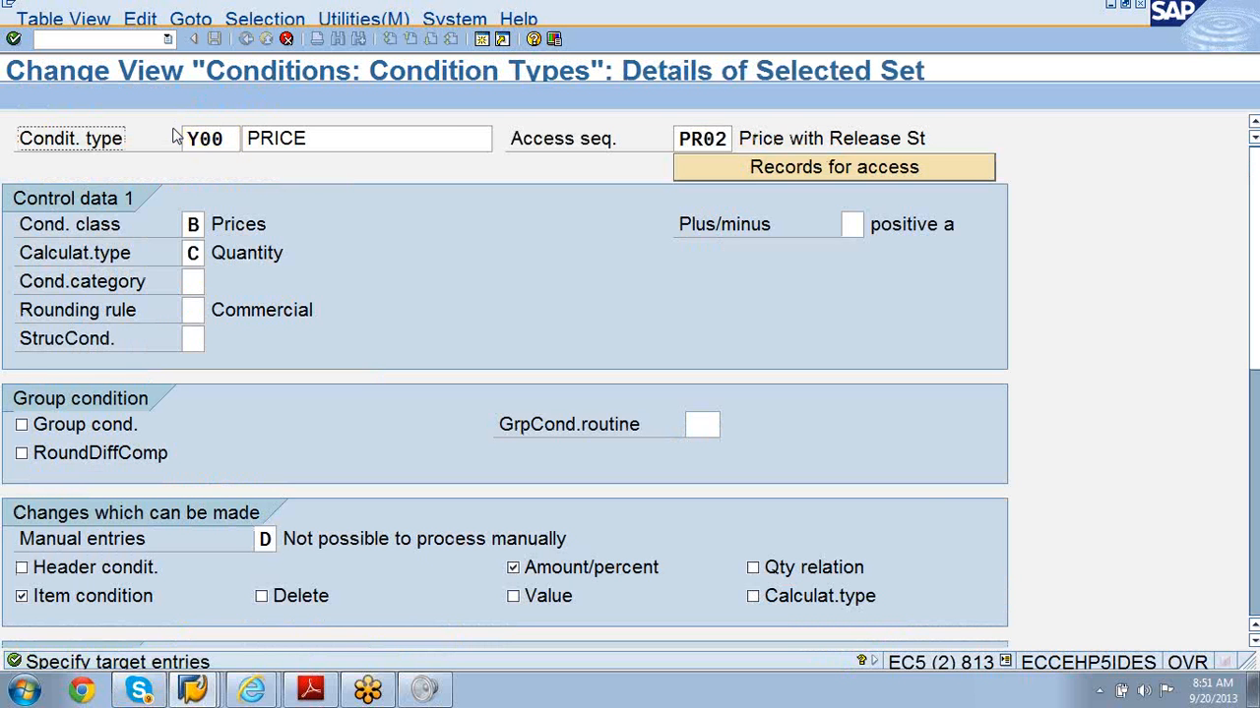
{"action": "left_click", "coordinate": [230, 139]}
{"action": "key", "text": "BackSpace"}
{"action": "key", "text": "BackSpace"}
{"action": "type", "text": "R00"}
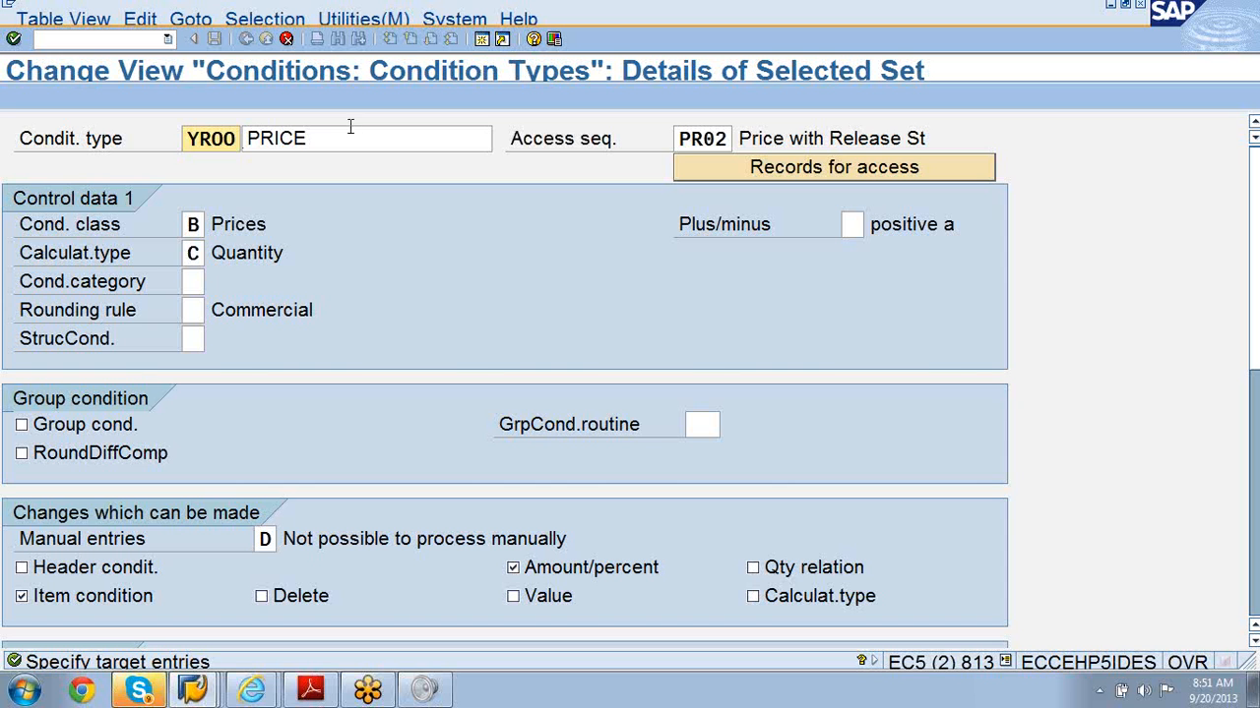
Set the copied condition type's description to PRICE V1 and go to its access sequence entry
{"action": "left_click", "coordinate": [349, 138]}
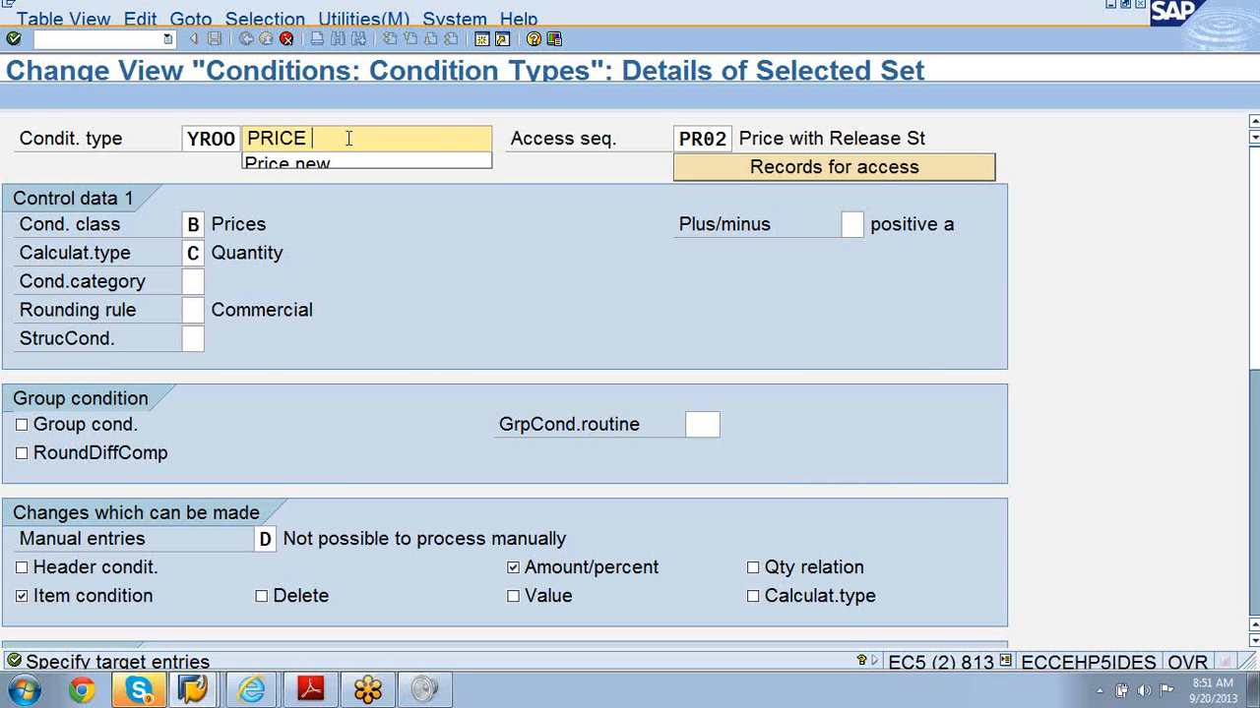
{"action": "type", "text": "V"}
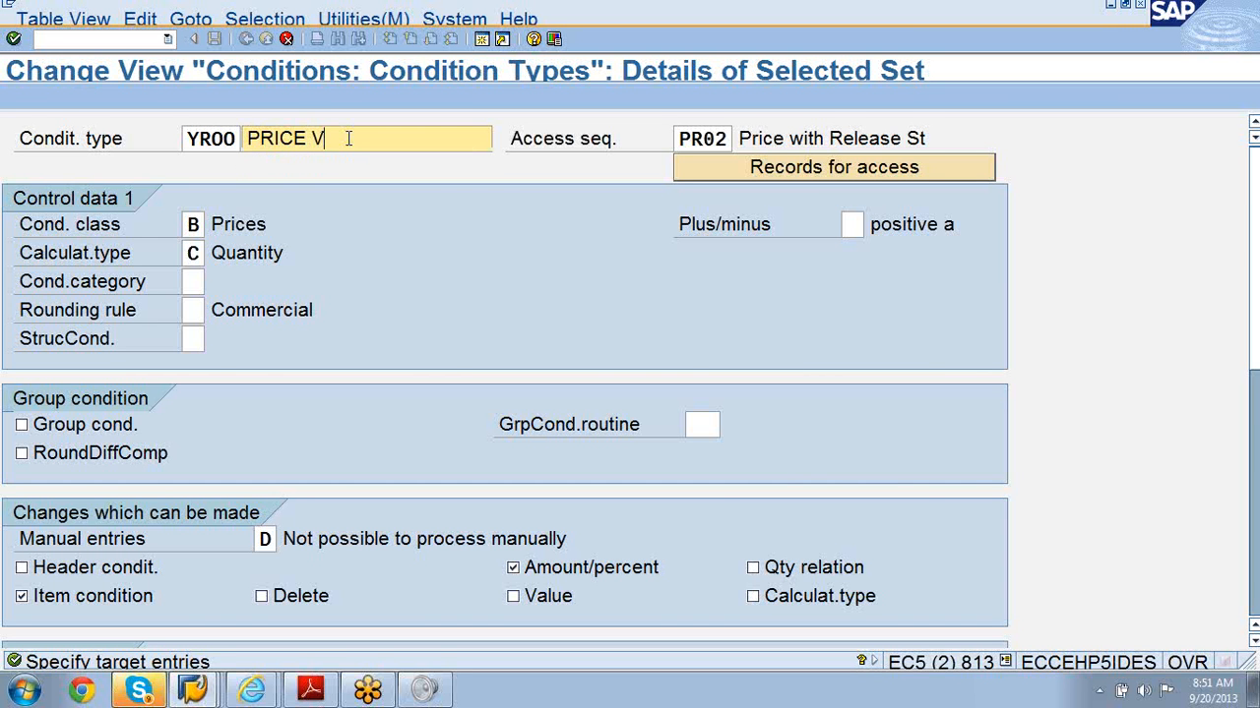
{"action": "type", "text": "1"}
{"action": "left_click", "coordinate": [730, 139]}
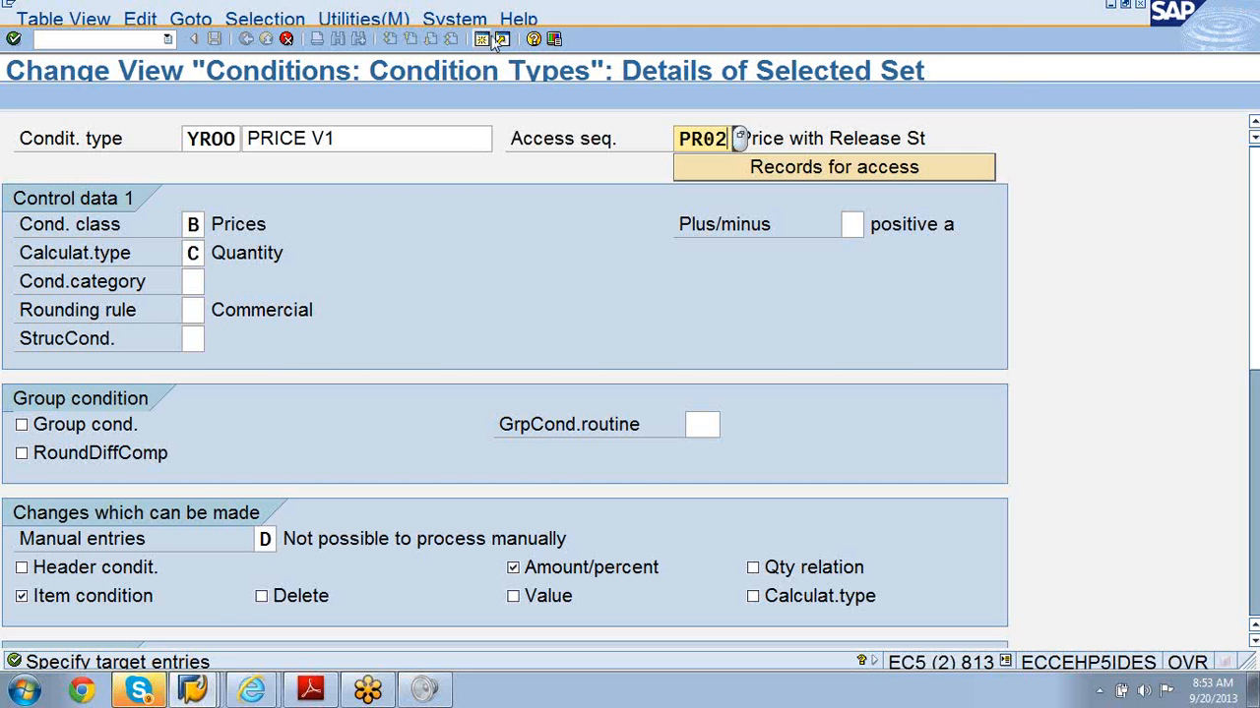
Cancel the condition type copy, discard its changes and return to the IMG structure
{"action": "left_click", "coordinate": [286, 39]}
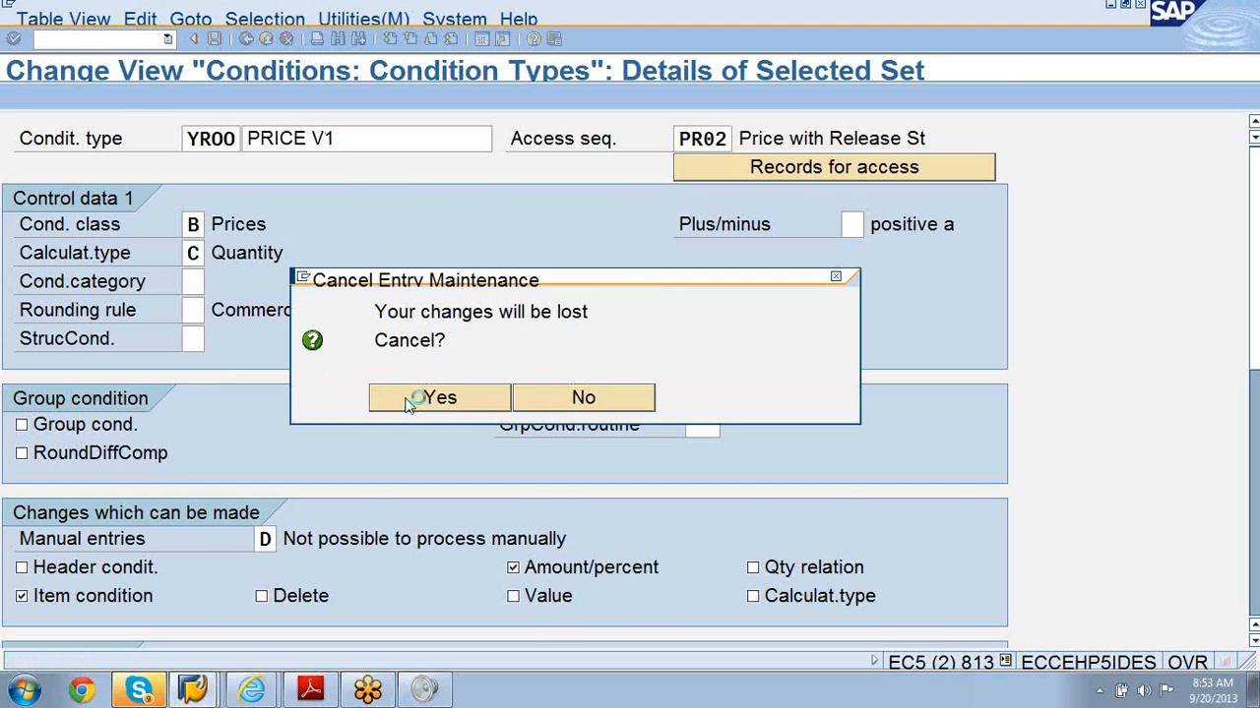
{"action": "left_click", "coordinate": [411, 396]}
{"action": "left_click", "coordinate": [246, 40]}
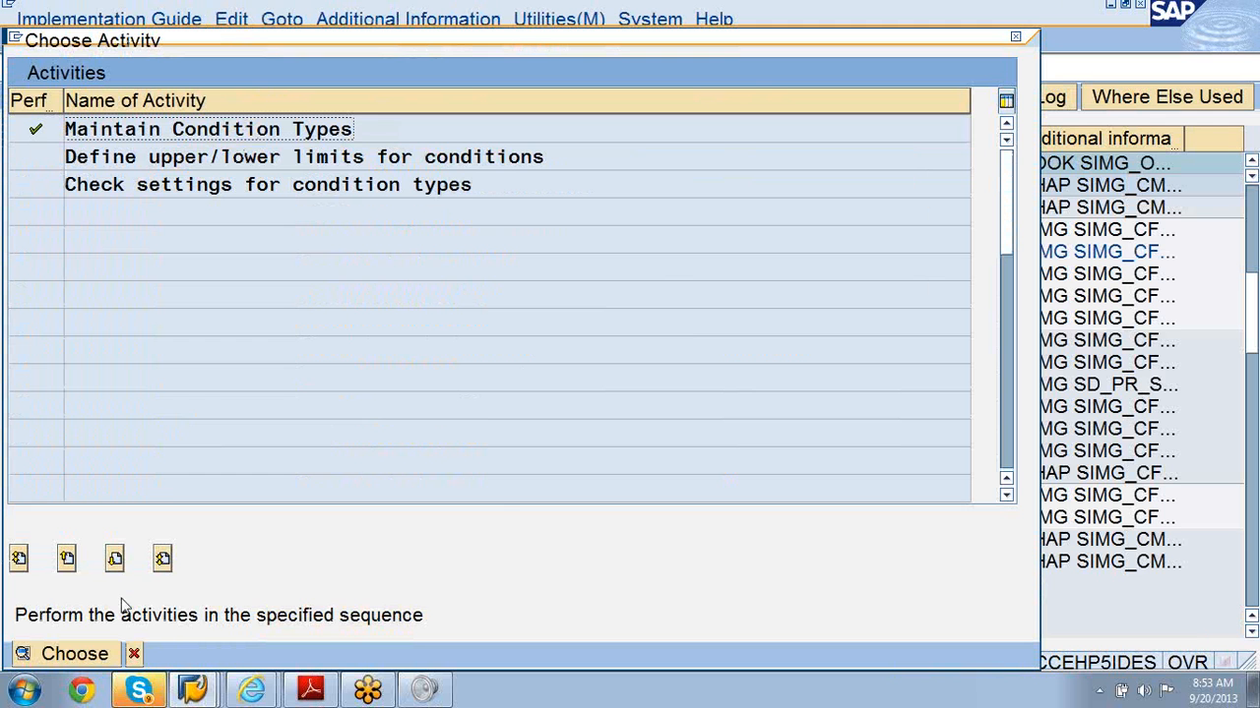
{"action": "left_click", "coordinate": [134, 654]}
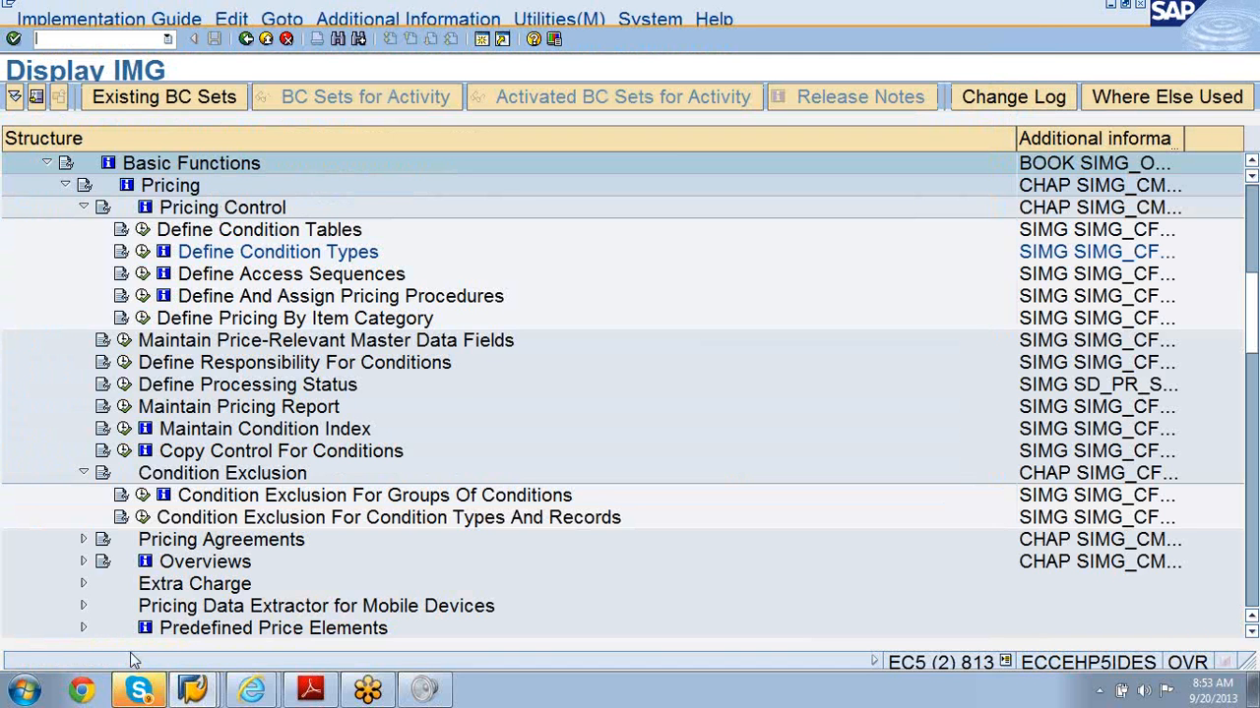
Open the Maintain Access Sequences activity and position the list at access sequence PR02
{"action": "left_click", "coordinate": [142, 276]}
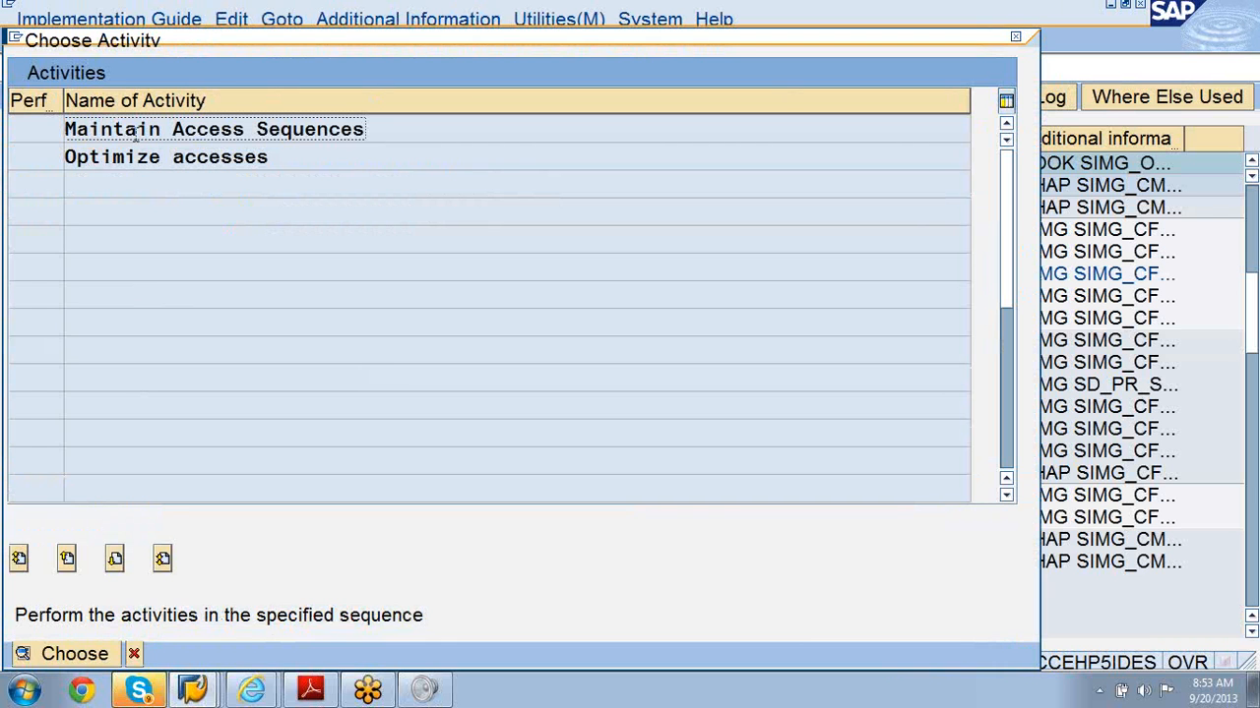
{"action": "double_click", "coordinate": [136, 129]}
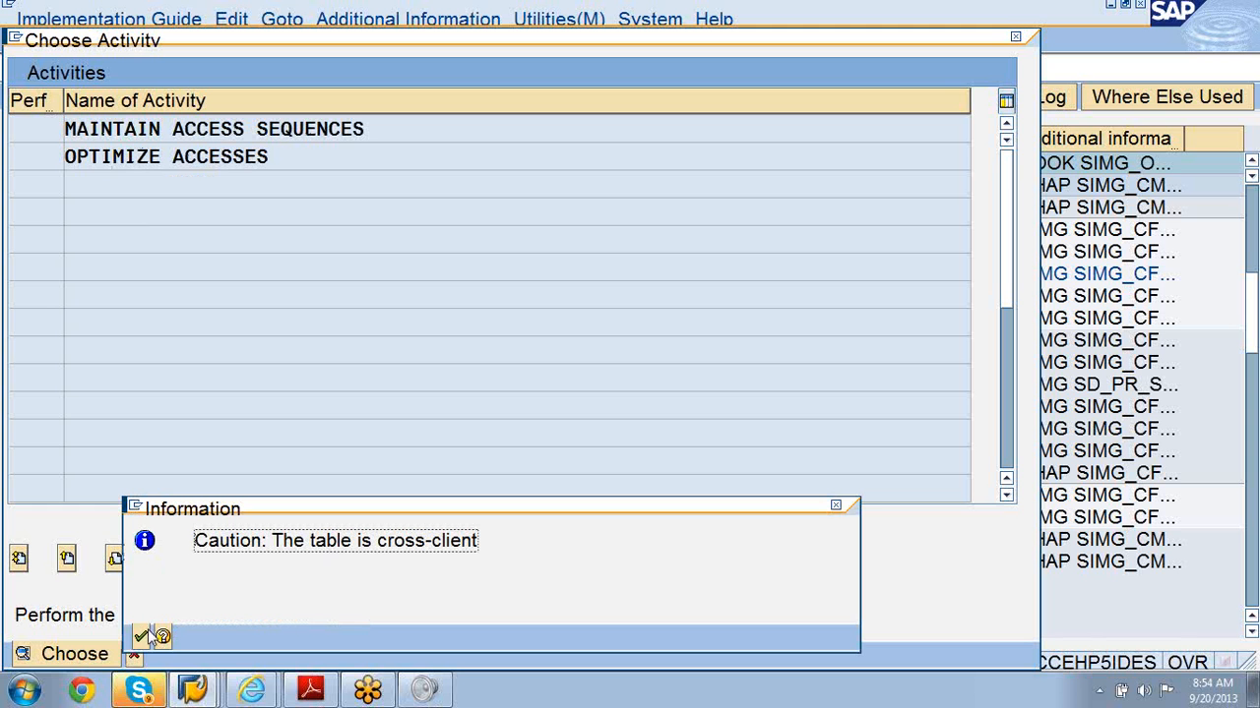
{"action": "left_click", "coordinate": [141, 639]}
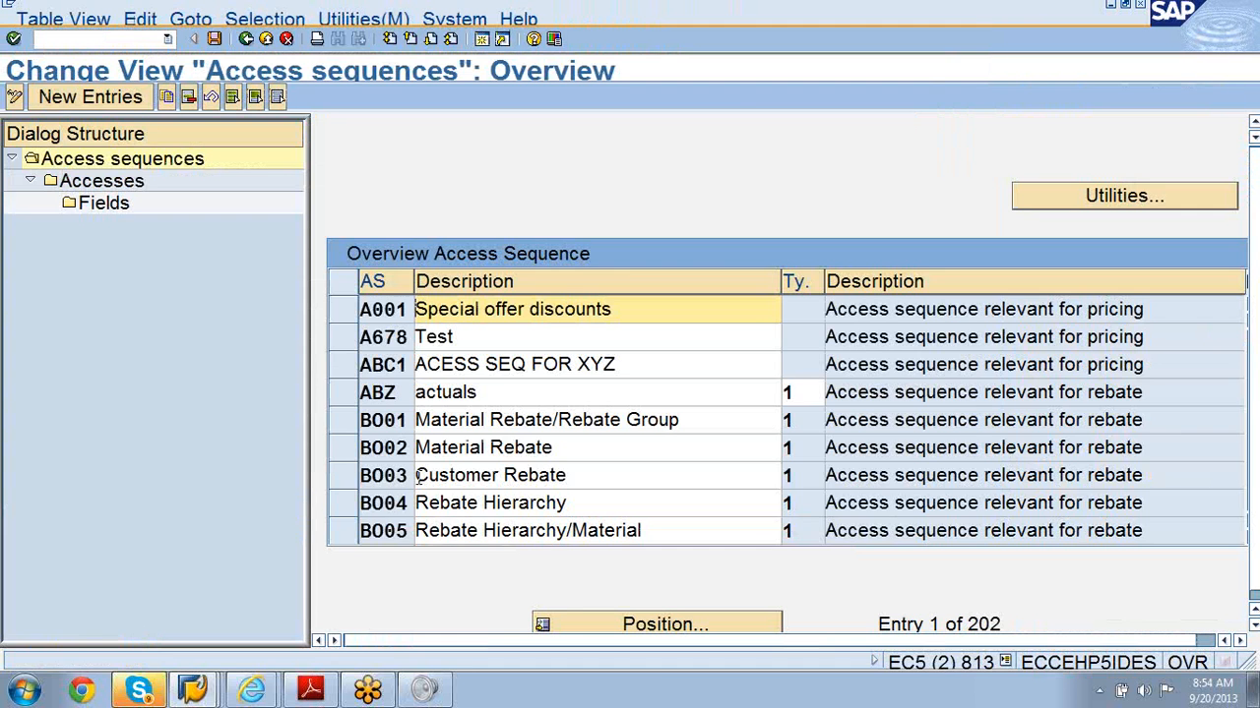
{"action": "left_click", "coordinate": [583, 622]}
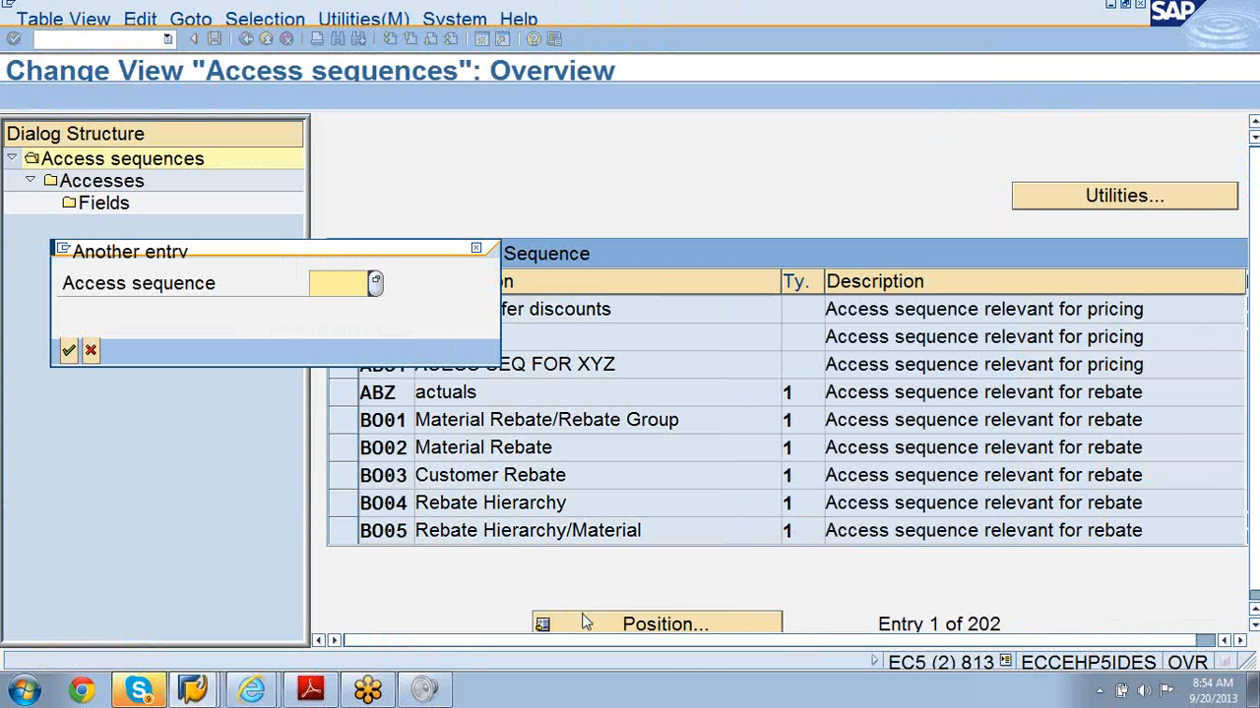
{"action": "type", "text": "pr0"}
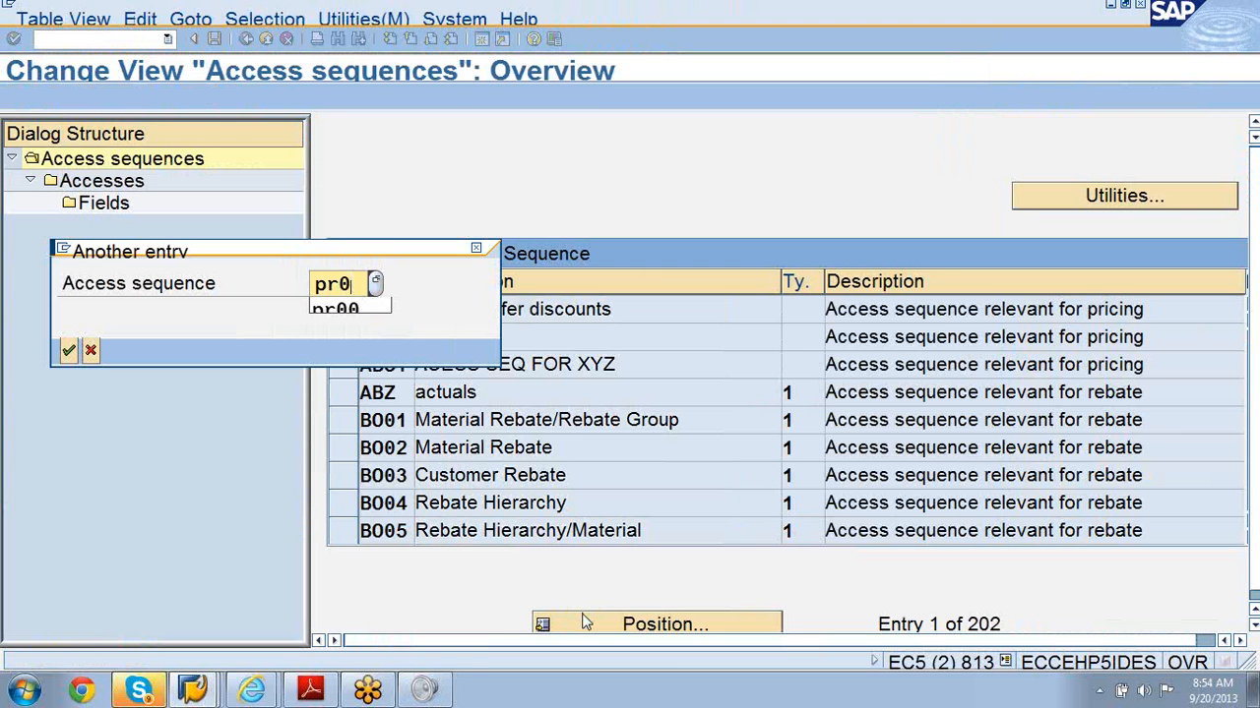
{"action": "type", "text": "2"}
{"action": "key", "text": "Return"}
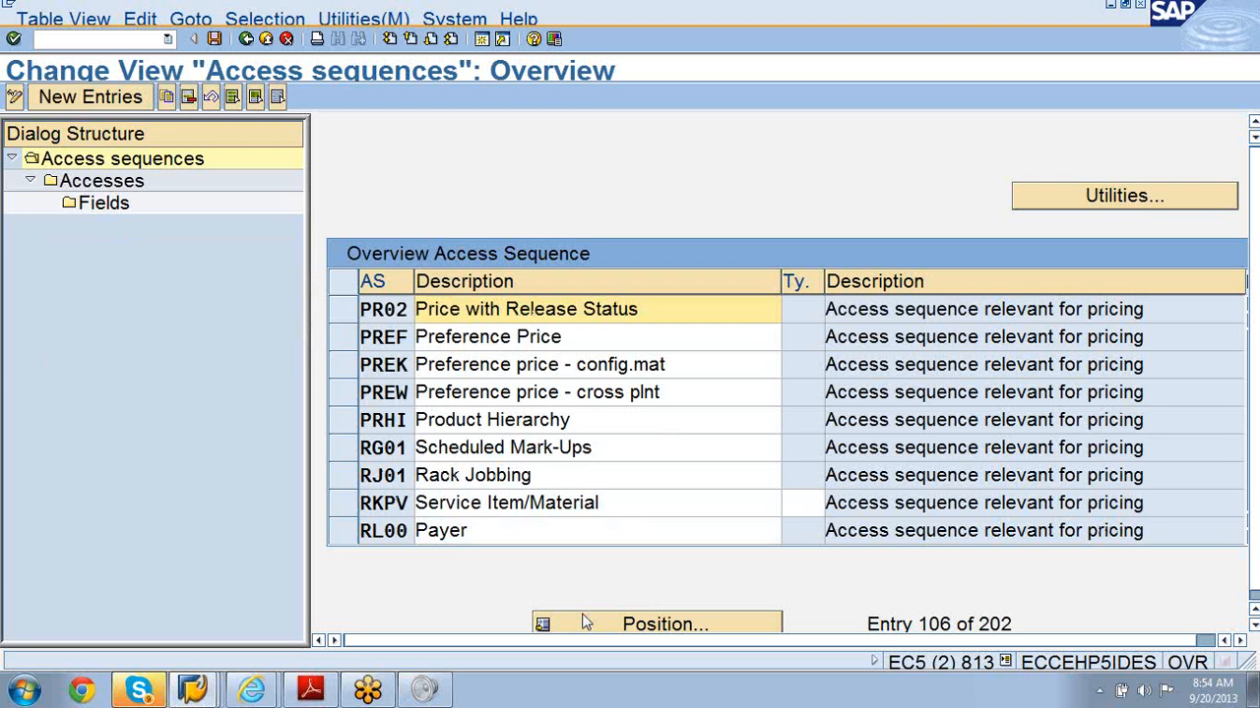
Open the accesses of access sequence PR02 and add access number 50 with condition table 546
{"action": "left_click", "coordinate": [346, 313]}
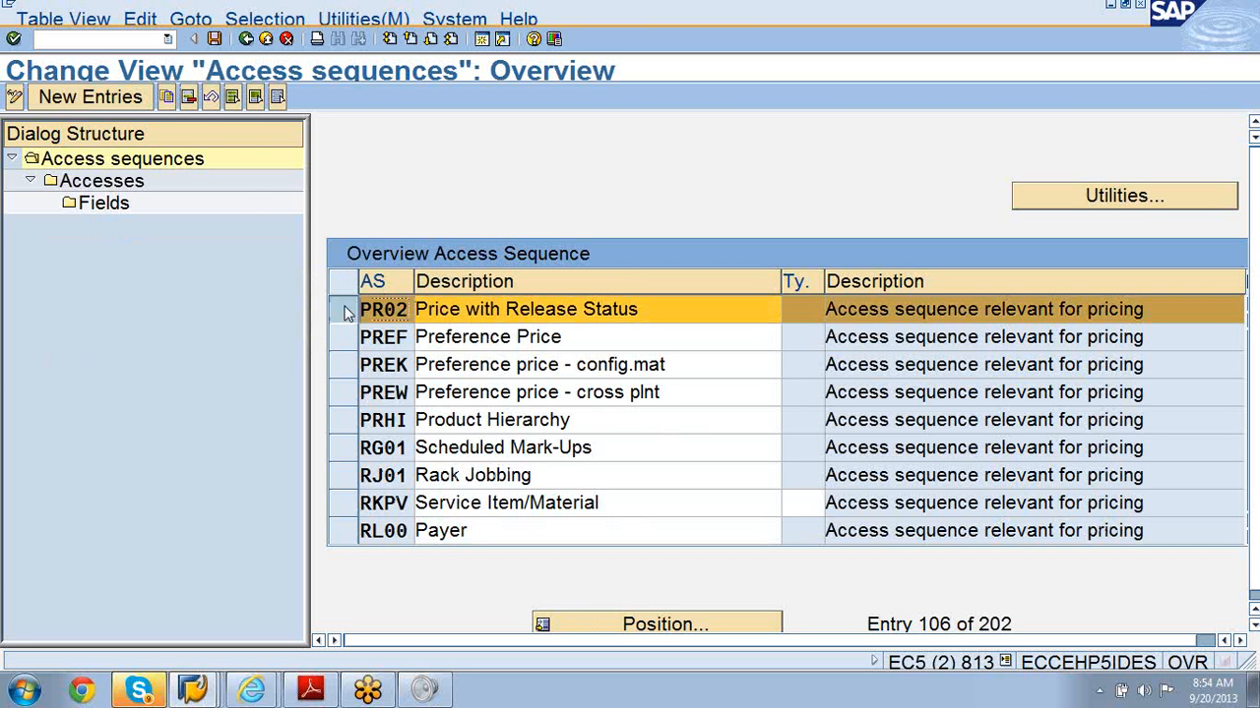
{"action": "double_click", "coordinate": [110, 187]}
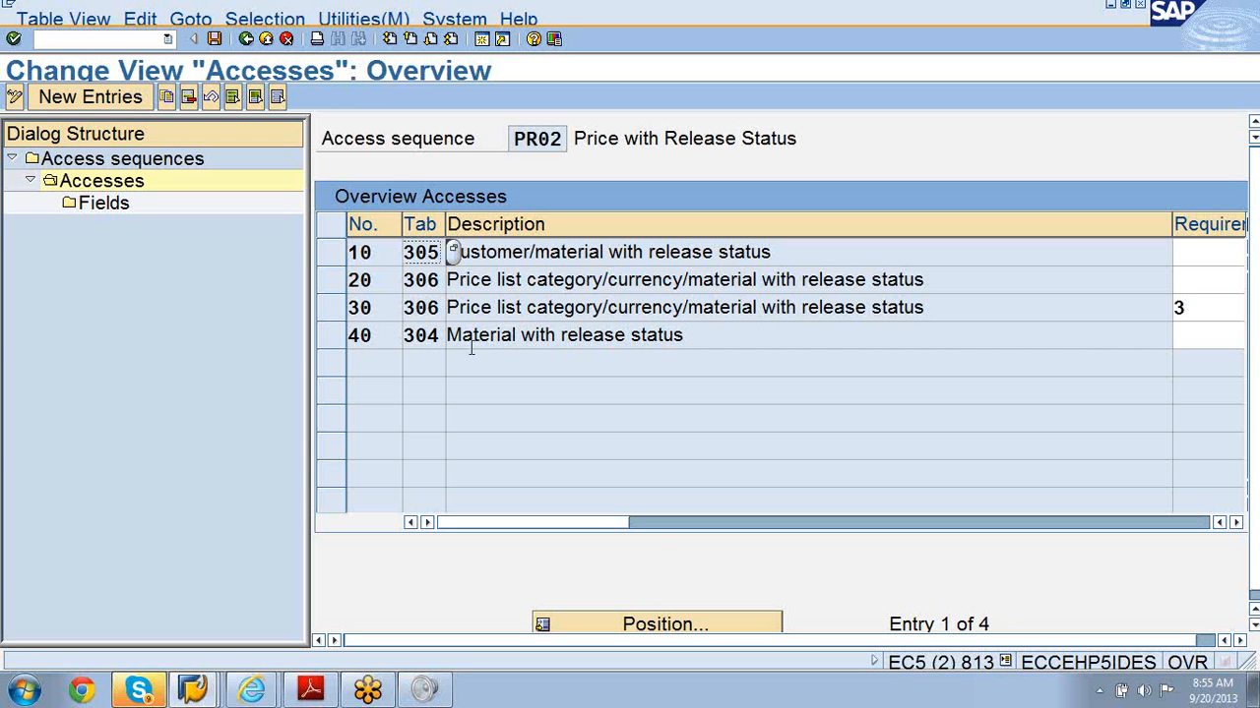
{"action": "left_click", "coordinate": [108, 90]}
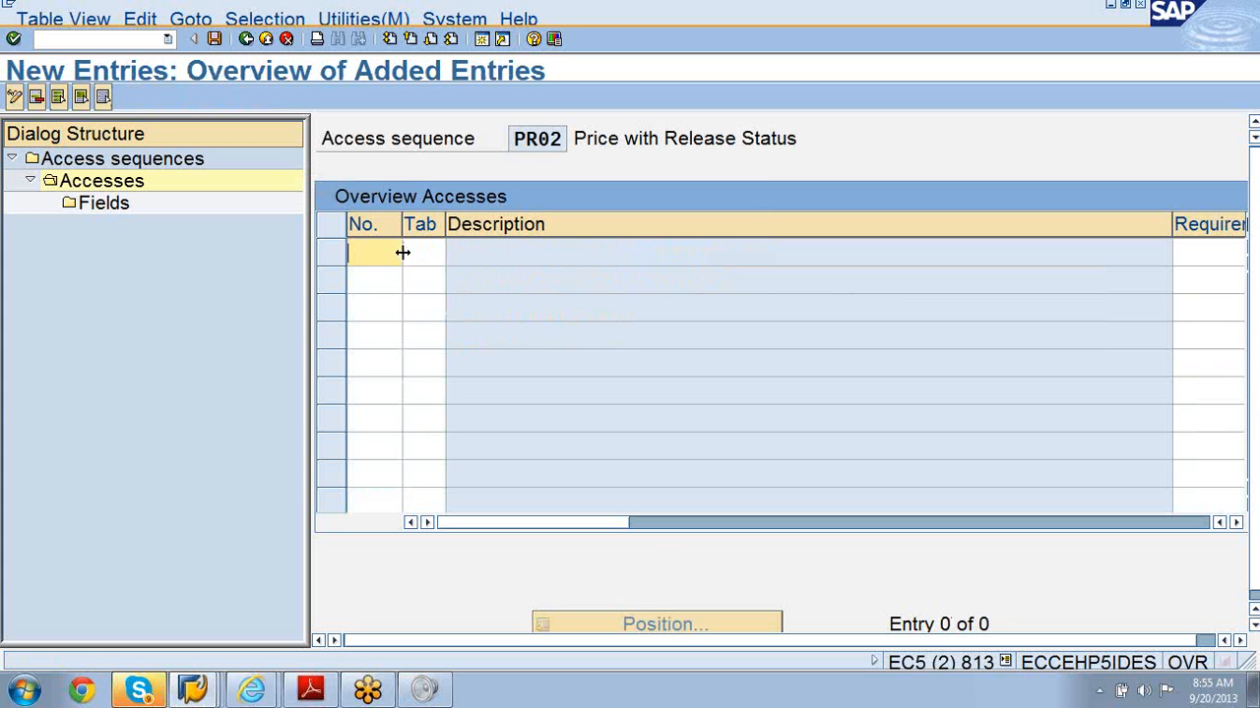
{"action": "type", "text": "50"}
{"action": "left_click", "coordinate": [425, 256]}
{"action": "type", "text": "546"}
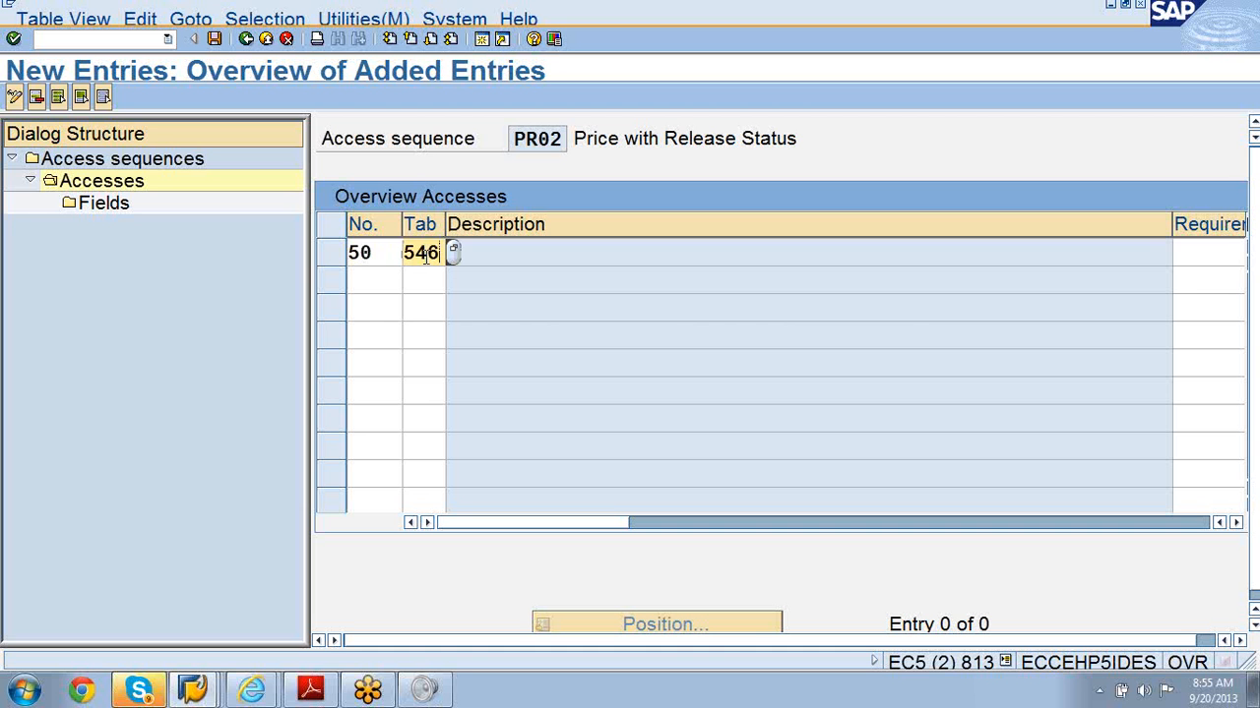
{"action": "key", "text": "Return"}
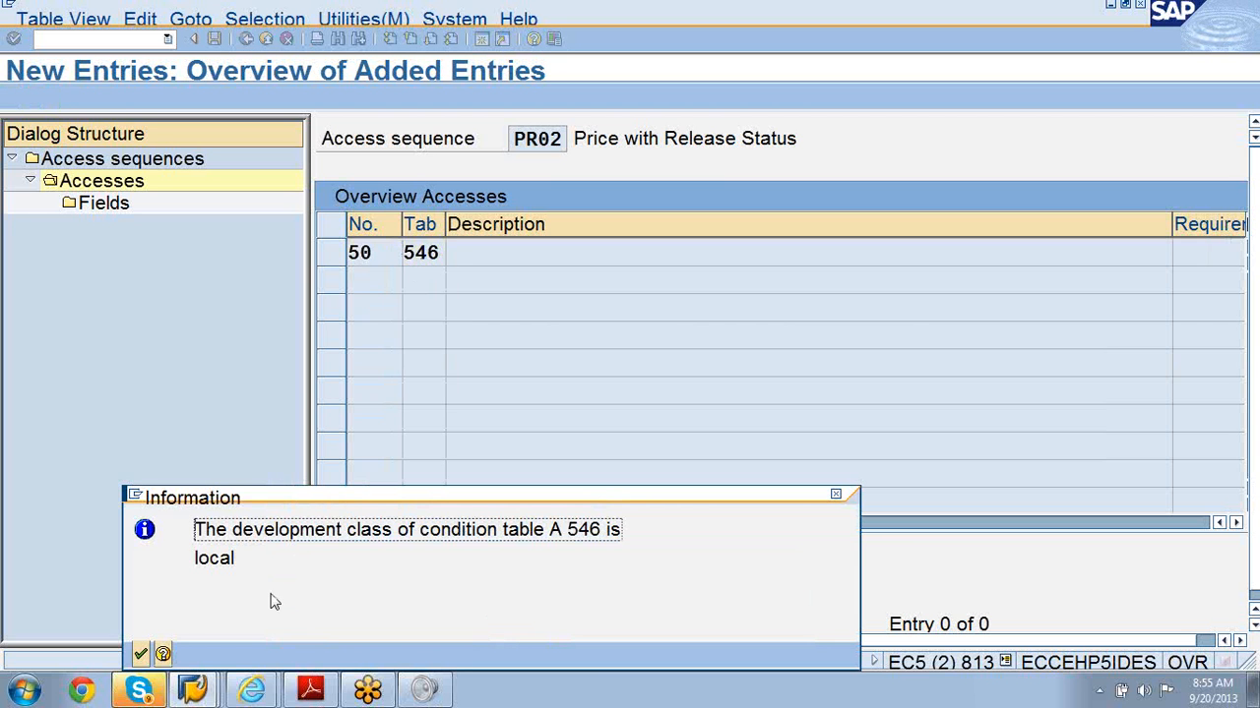
{"action": "left_click", "coordinate": [142, 653]}
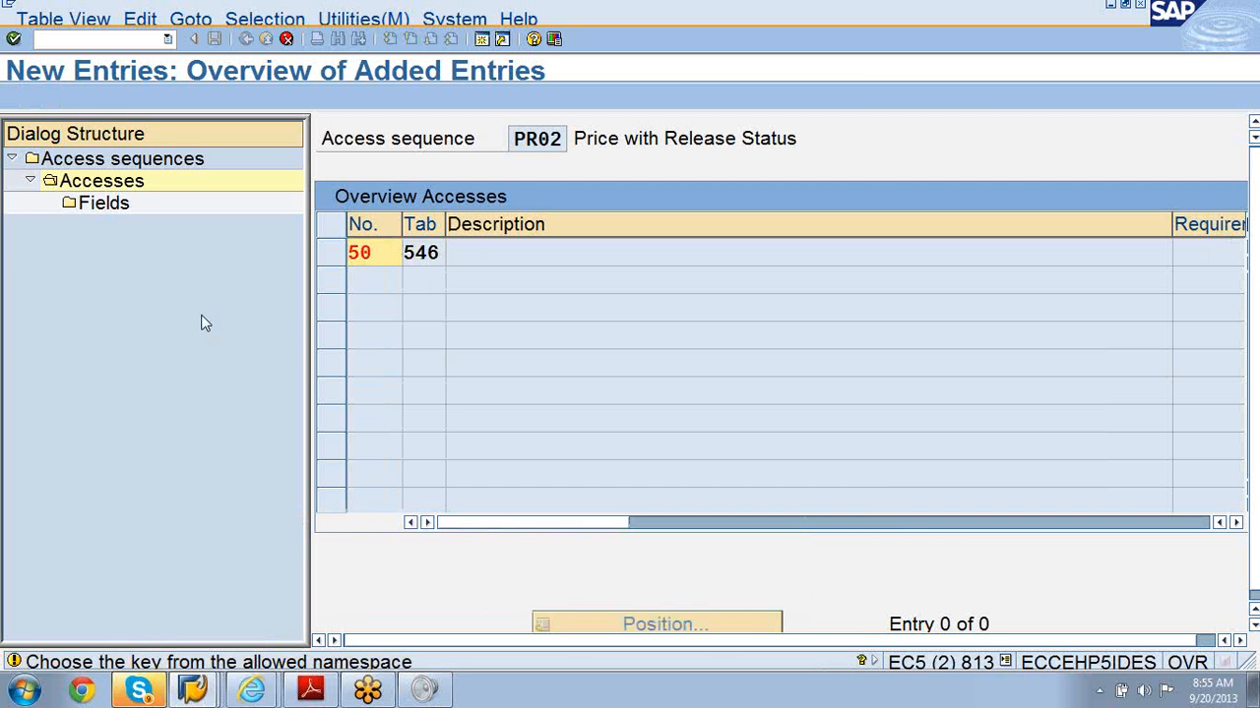
{"action": "left_click", "coordinate": [14, 38]}
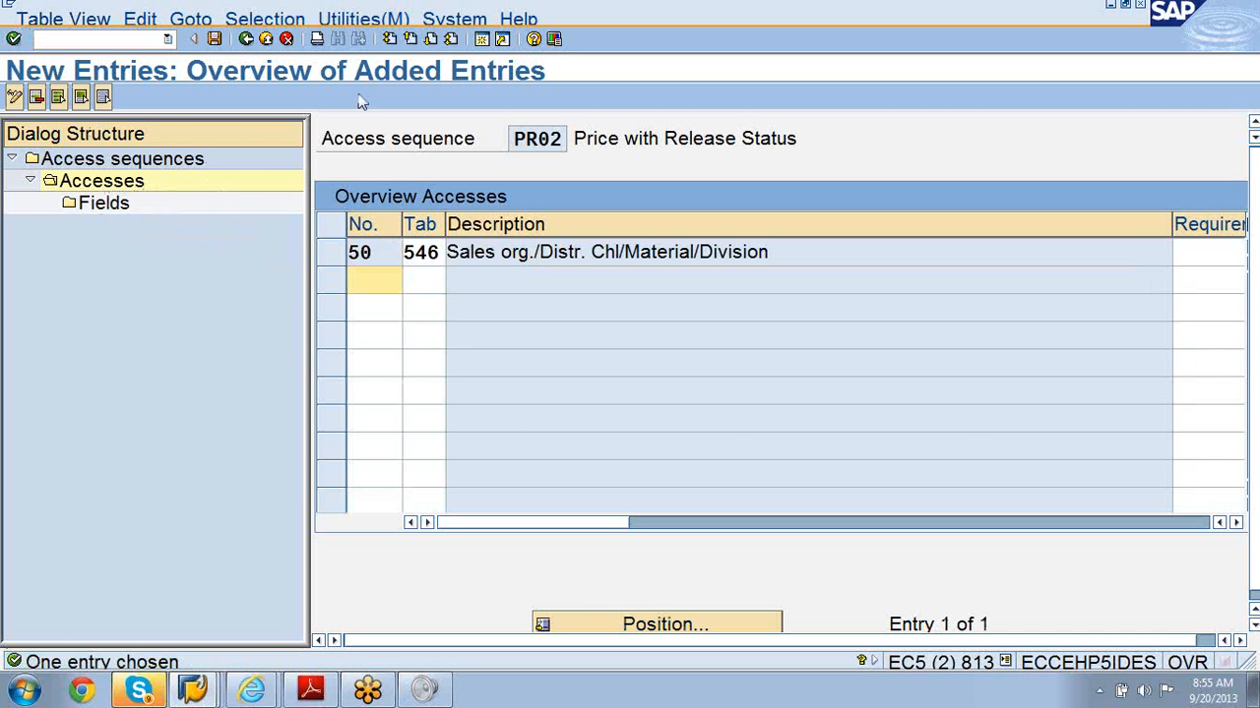
Try to save access 50 of access sequence PR02 without assigning its fields
{"action": "left_click", "coordinate": [215, 39]}
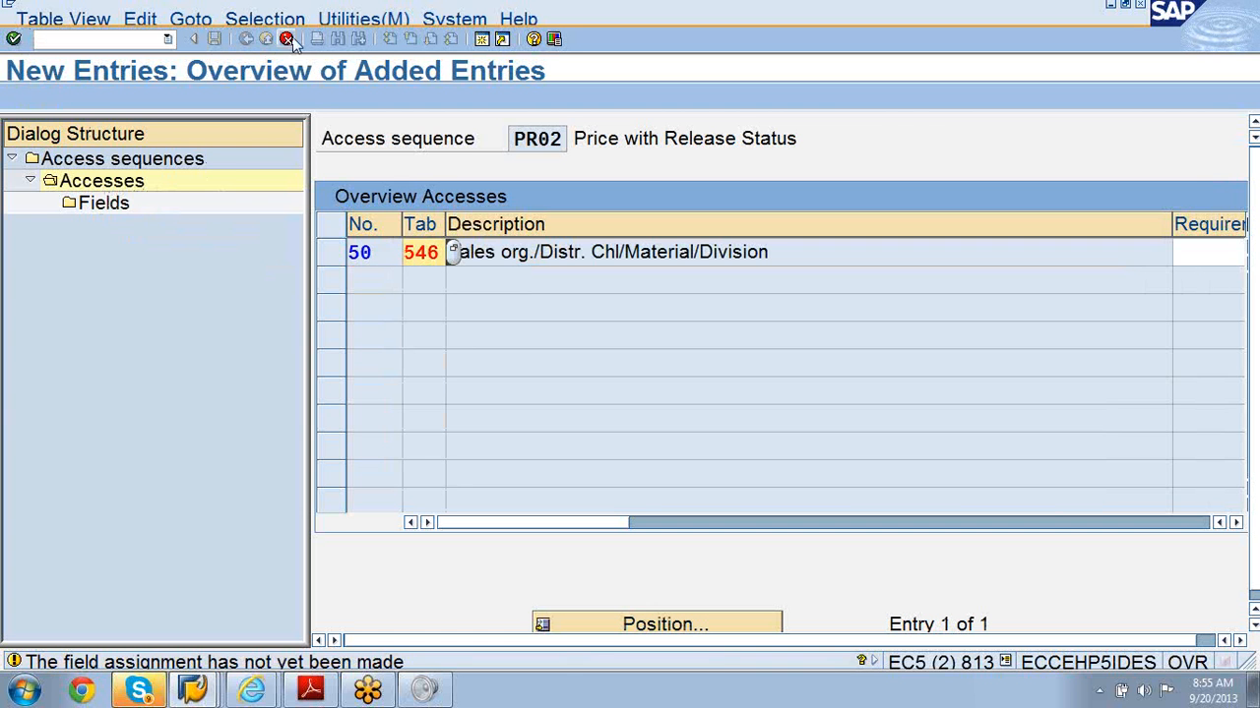
{"action": "left_click", "coordinate": [14, 39]}
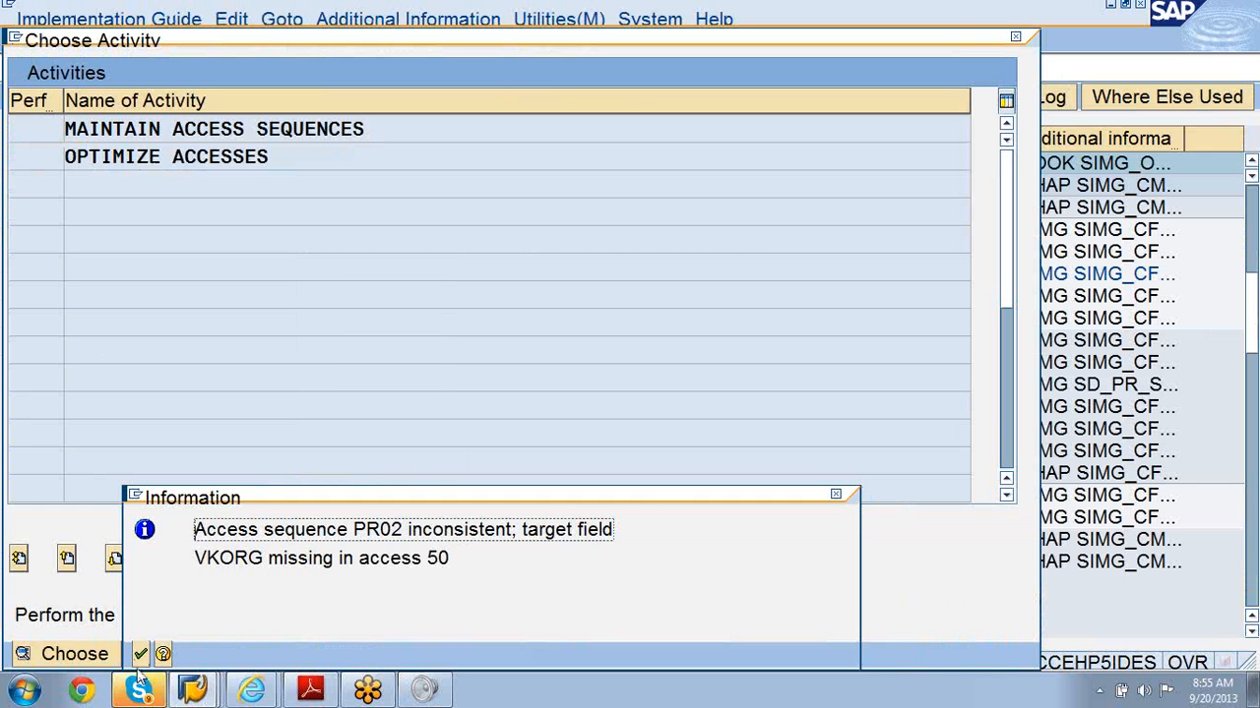
{"action": "left_click", "coordinate": [140, 655]}
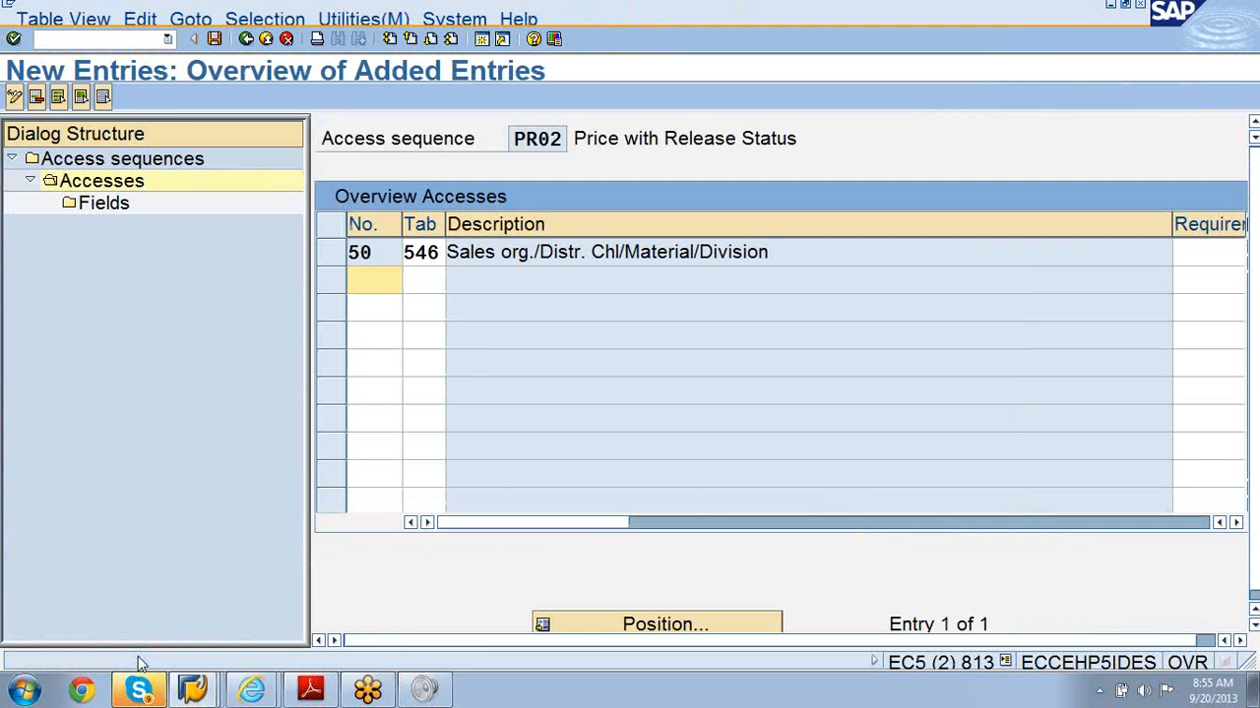
{"action": "left_click", "coordinate": [214, 39]}
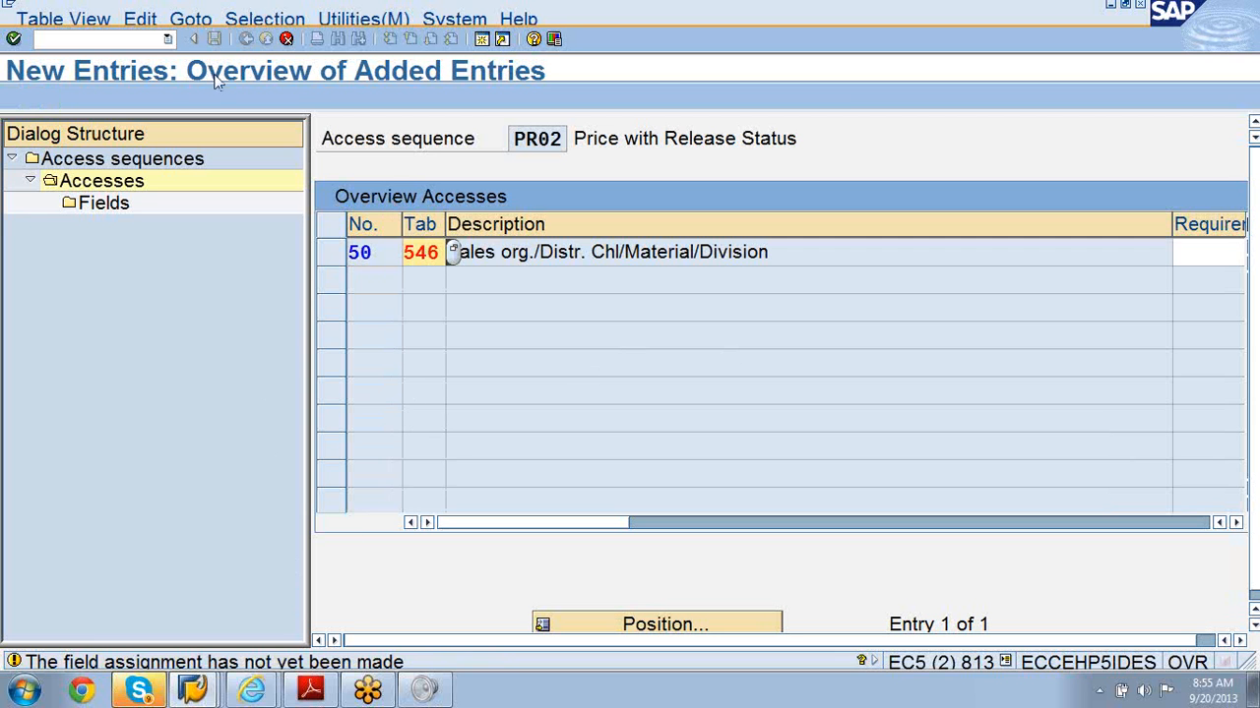
{"action": "left_click", "coordinate": [104, 209]}
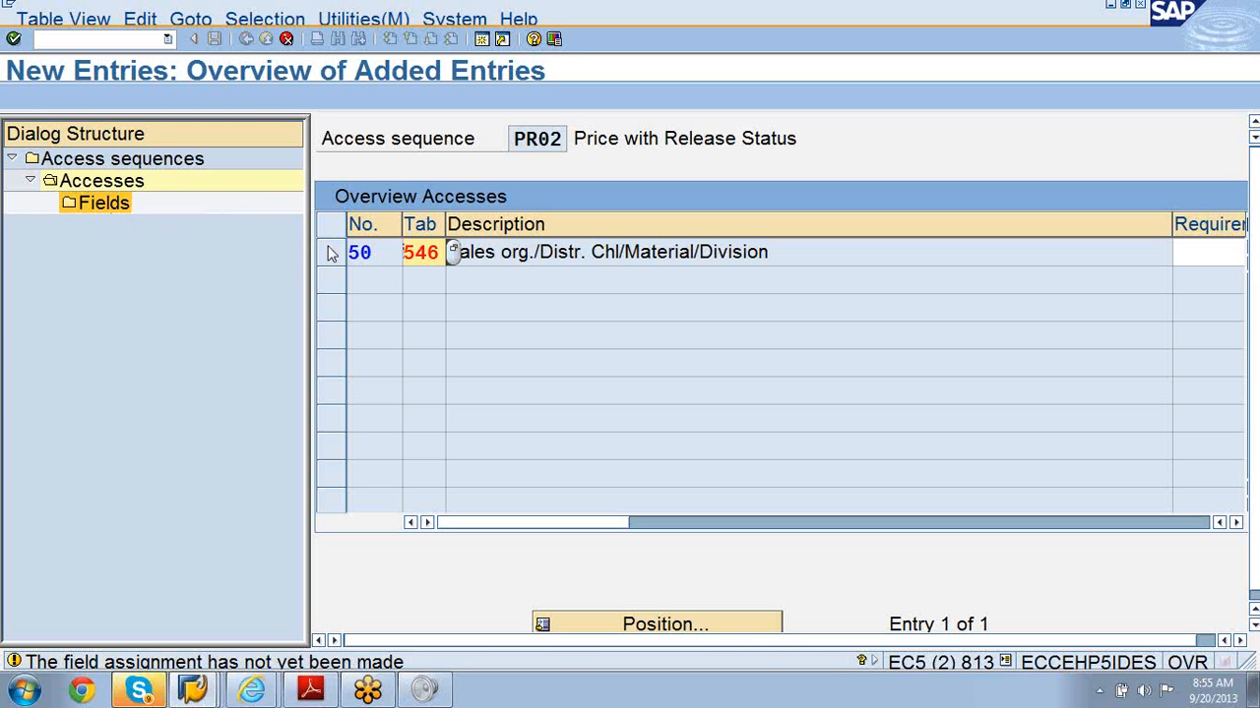
{"action": "left_click", "coordinate": [107, 184]}
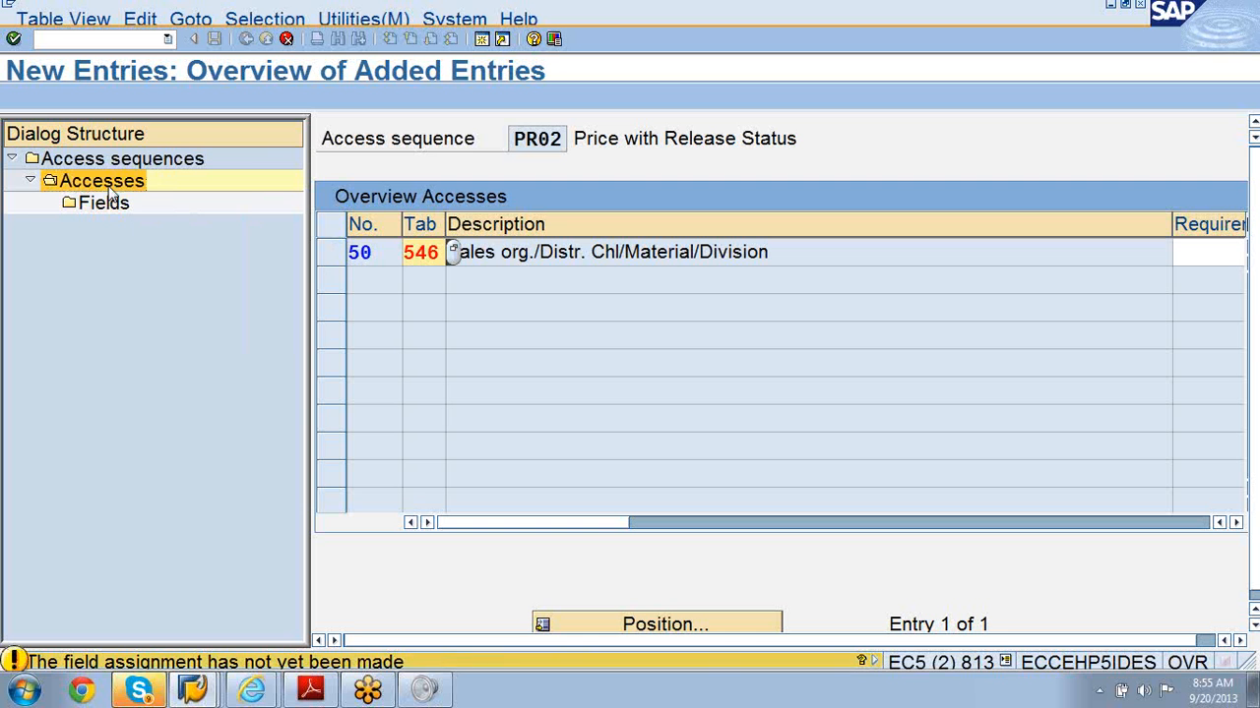
{"action": "left_click", "coordinate": [14, 38]}
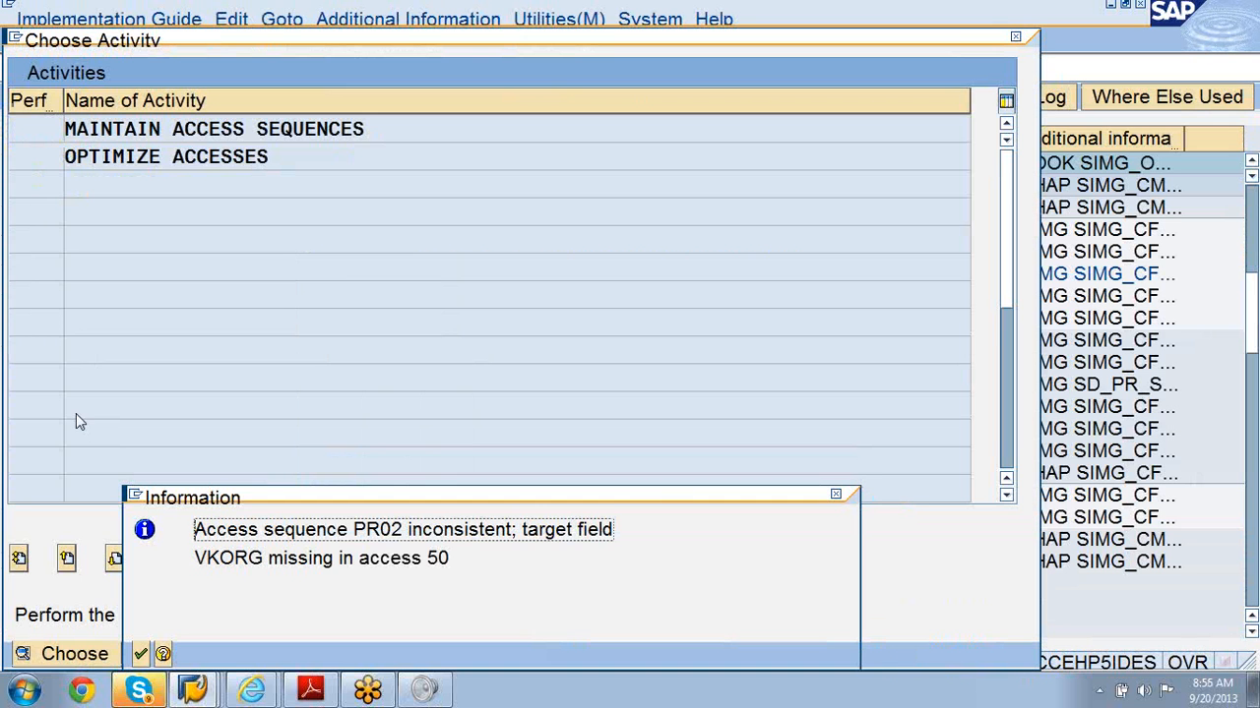
{"action": "left_click", "coordinate": [140, 657]}
{"action": "left_click", "coordinate": [141, 656]}
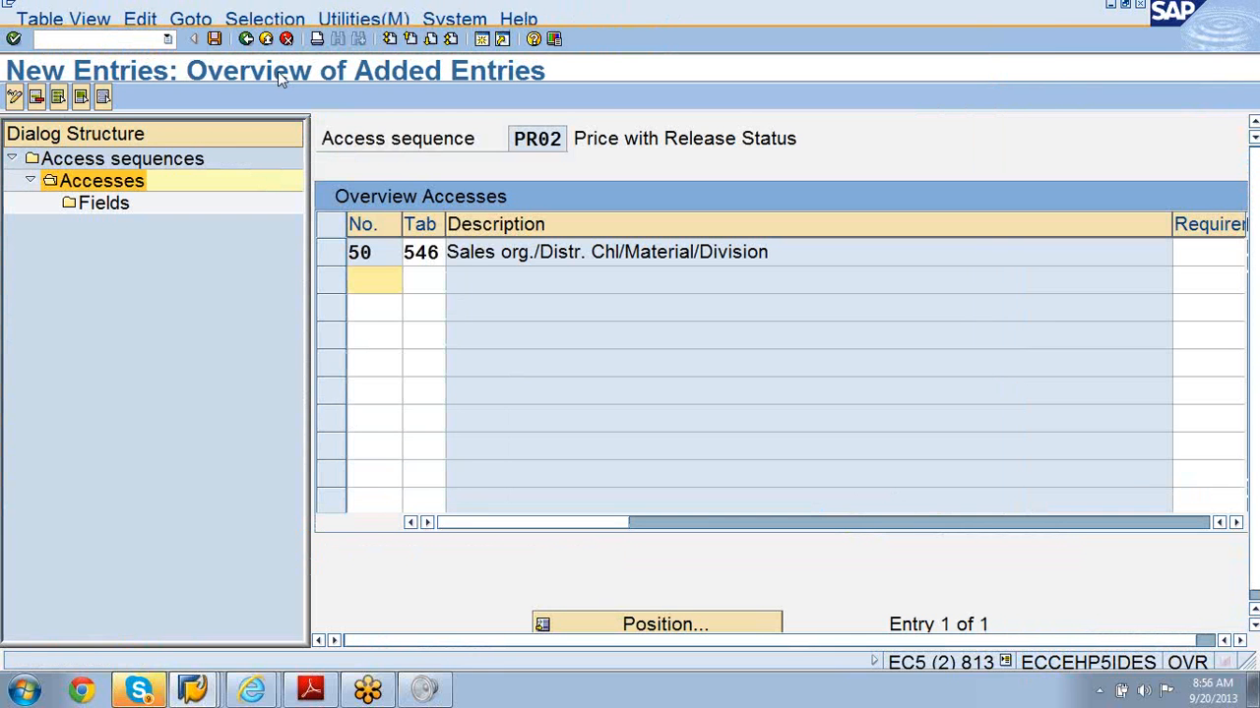
Reselect condition table 546, Sales org./Distr. Chl/Material/Division, for access 50 from the list of possible tables
{"action": "left_click", "coordinate": [247, 39]}
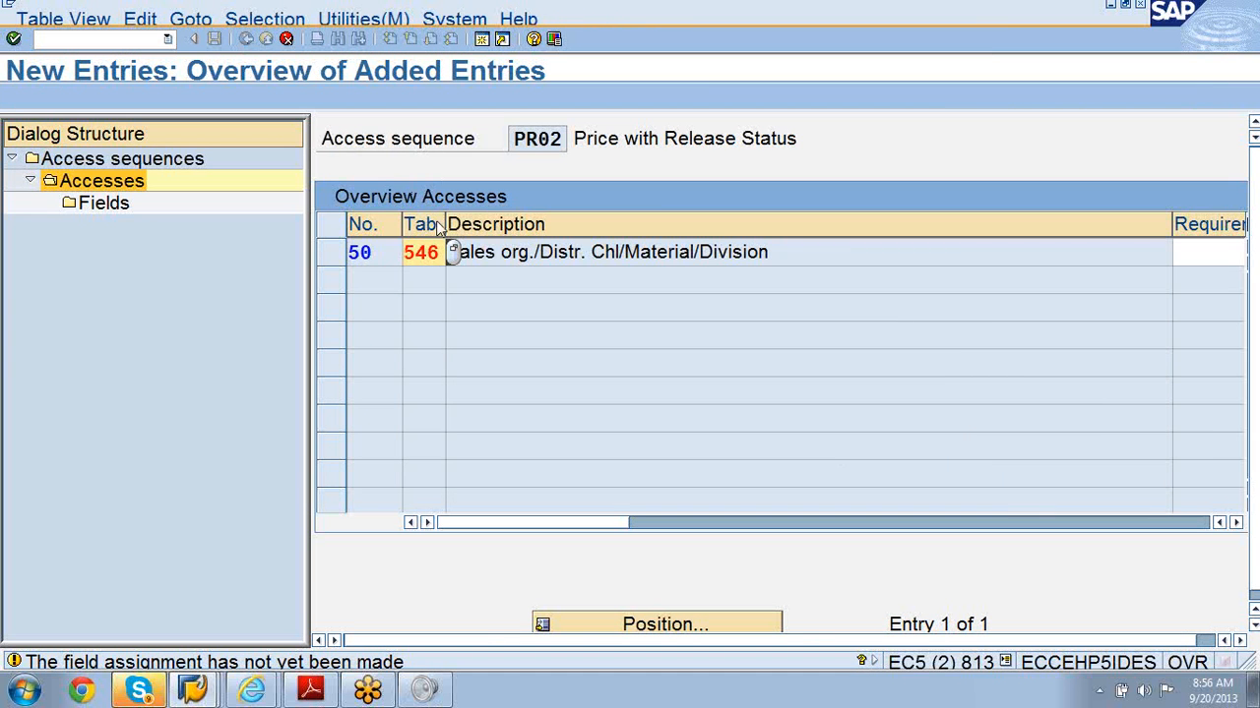
{"action": "double_click", "coordinate": [453, 254]}
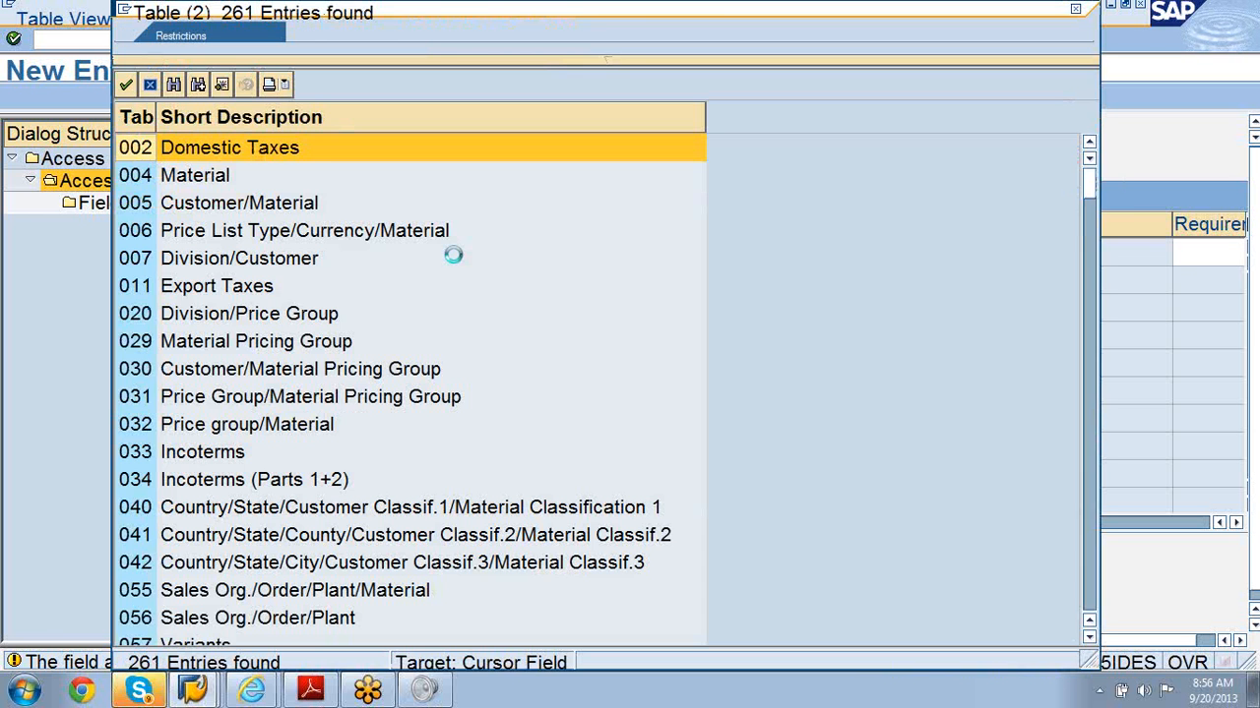
{"action": "key", "text": "Page_Down"}
{"action": "key", "text": "Page_Down"}
{"action": "key", "text": "Page_Down"}
{"action": "key", "text": "Page_Down"}
{"action": "key", "text": "Page_Down"}
{"action": "key", "text": "Page_Down"}
{"action": "key", "text": "Page_Down"}
{"action": "key", "text": "Page_Down"}
{"action": "key", "text": "Page_Down"}
{"action": "key", "text": "Page_Down"}
{"action": "key", "text": "Page_Down"}
{"action": "key", "text": "Page_Down"}
{"action": "key", "text": "Page_Down"}
{"action": "key", "text": "Page_Down"}
{"action": "key", "text": "Page_Up"}
{"action": "key", "text": "Page_Up"}
{"action": "key", "text": "Page_Up"}
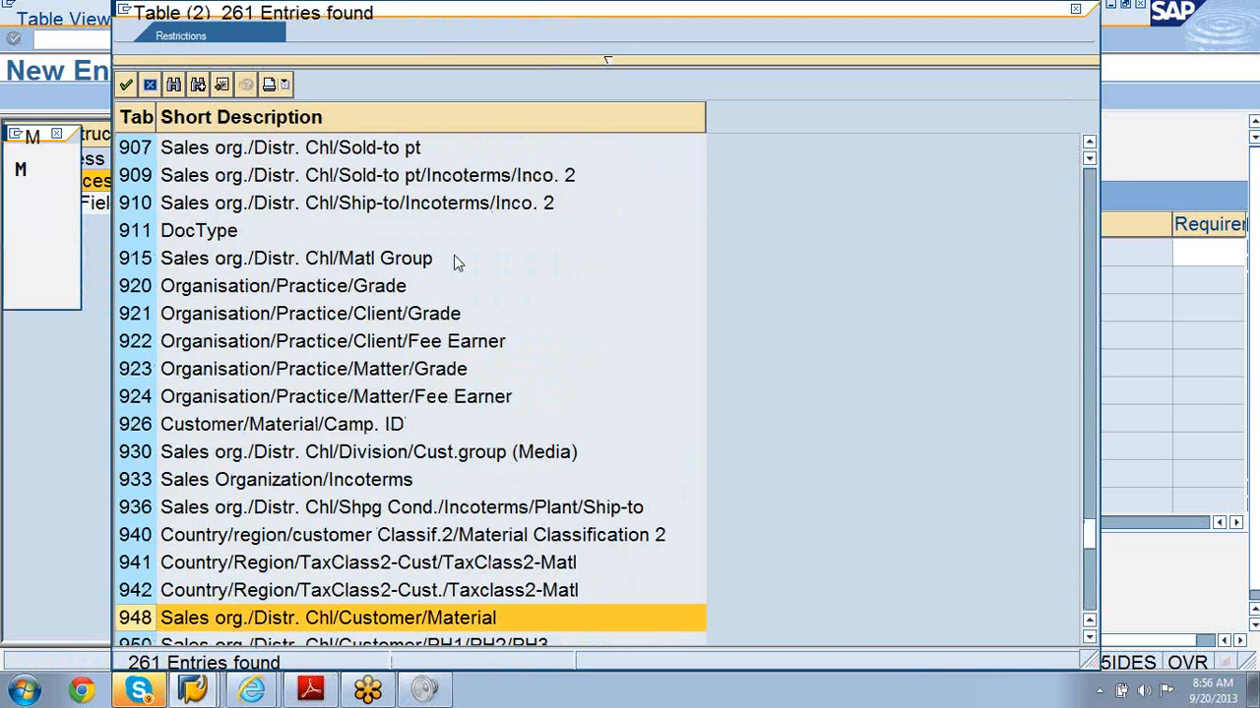
{"action": "key", "text": "Page_Up"}
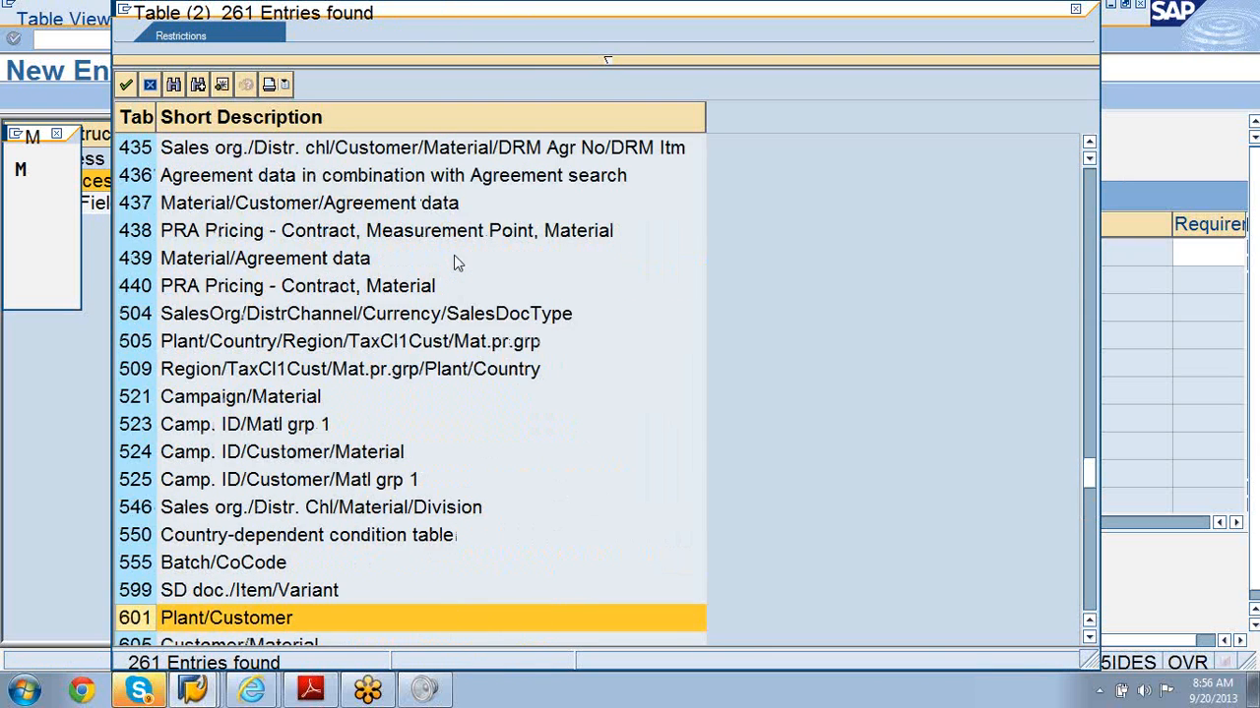
{"action": "double_click", "coordinate": [358, 517]}
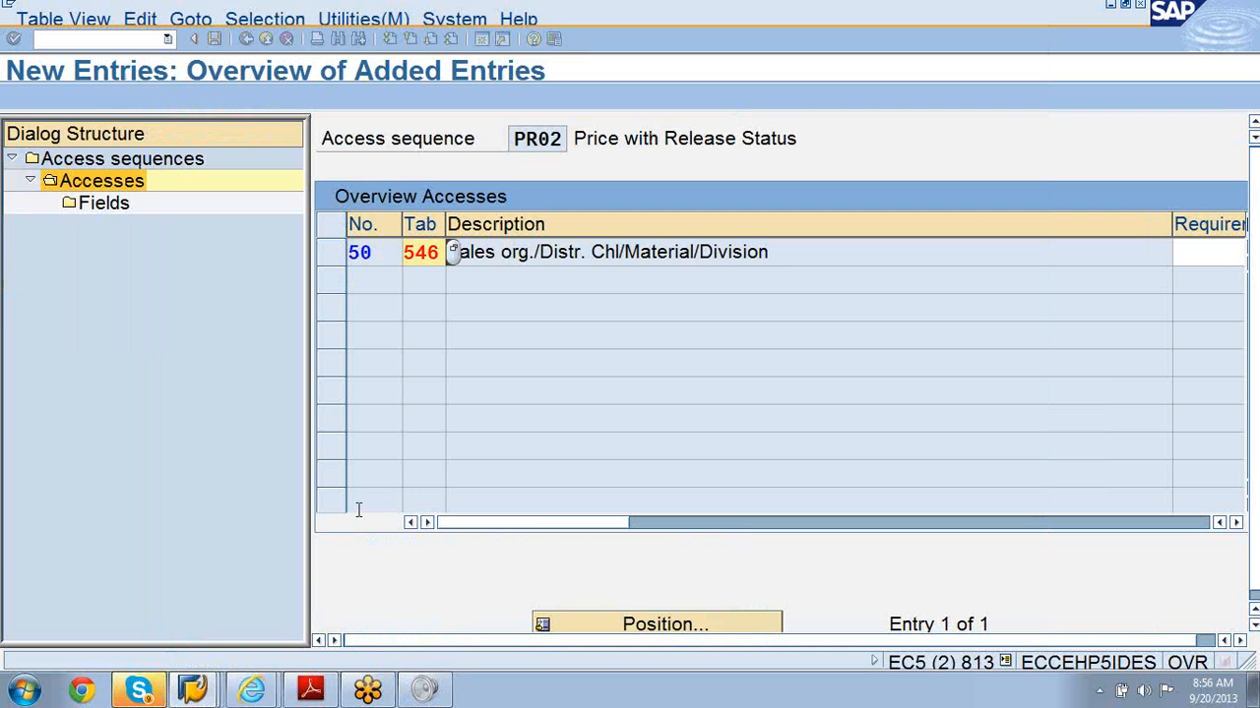
Confirm access 50 with table 546 and return to the overview of all PR02 accesses
{"action": "key", "text": "Return"}
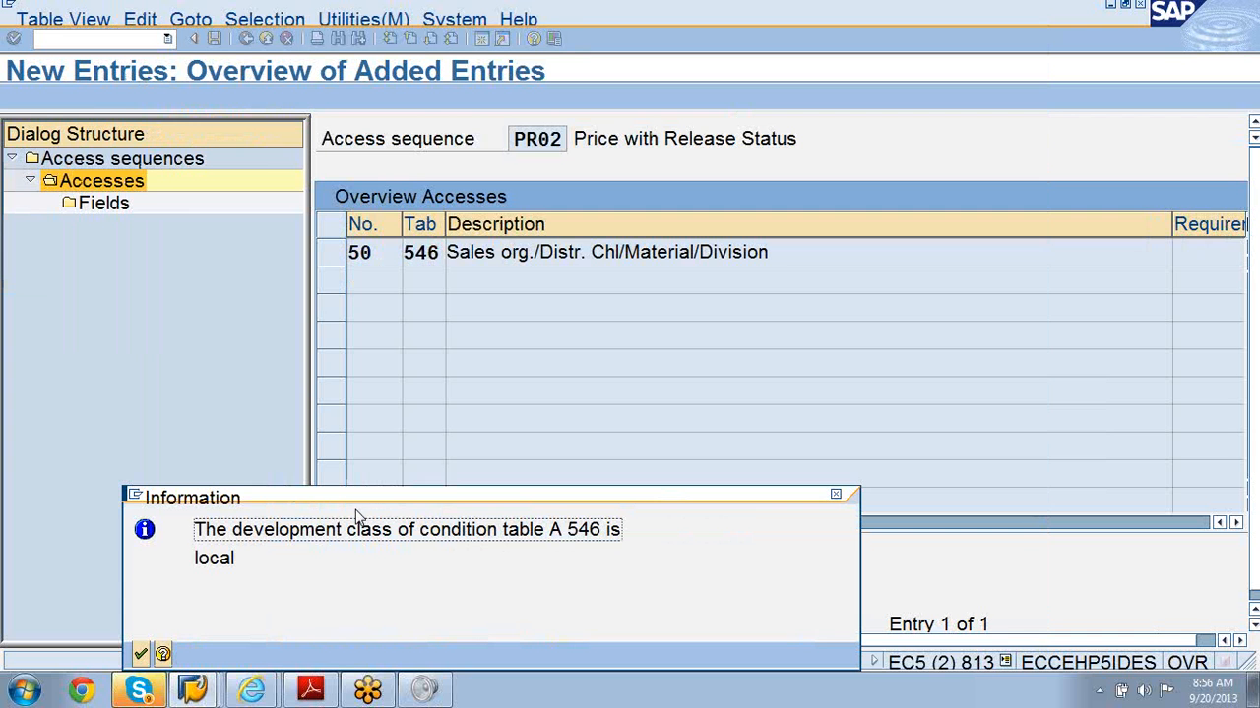
{"action": "left_click", "coordinate": [141, 653]}
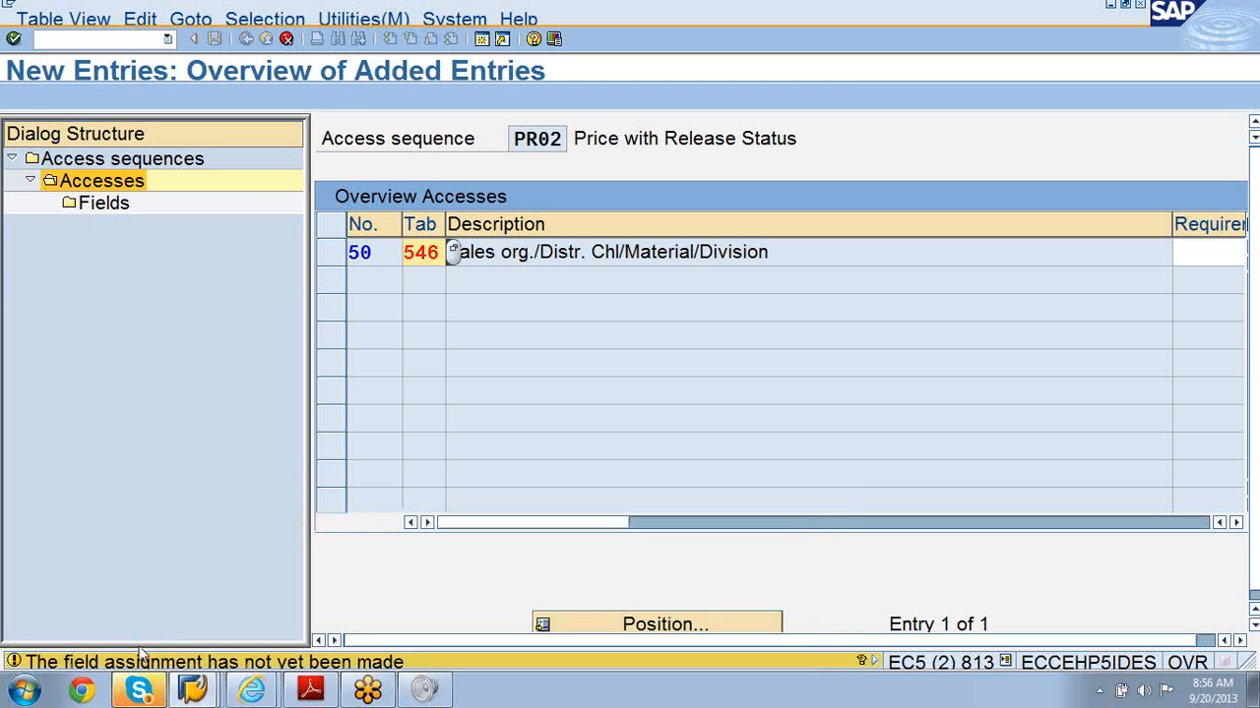
{"action": "left_click", "coordinate": [13, 40]}
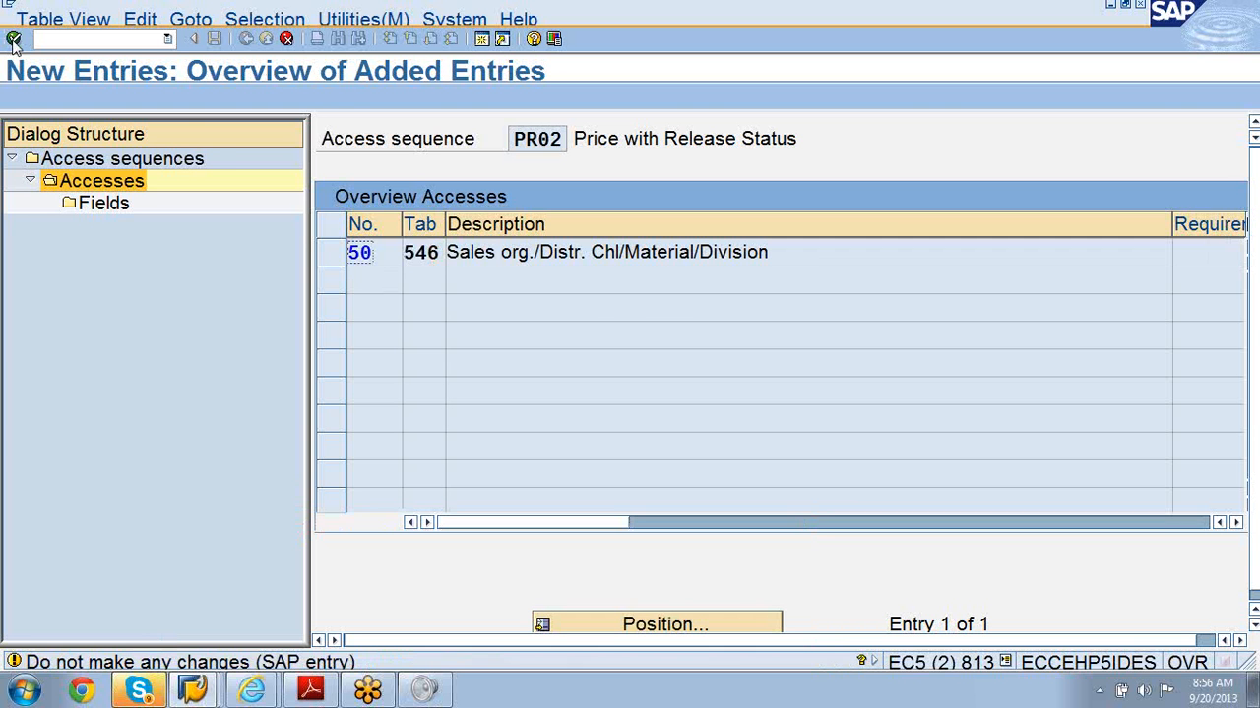
{"action": "left_click", "coordinate": [13, 39]}
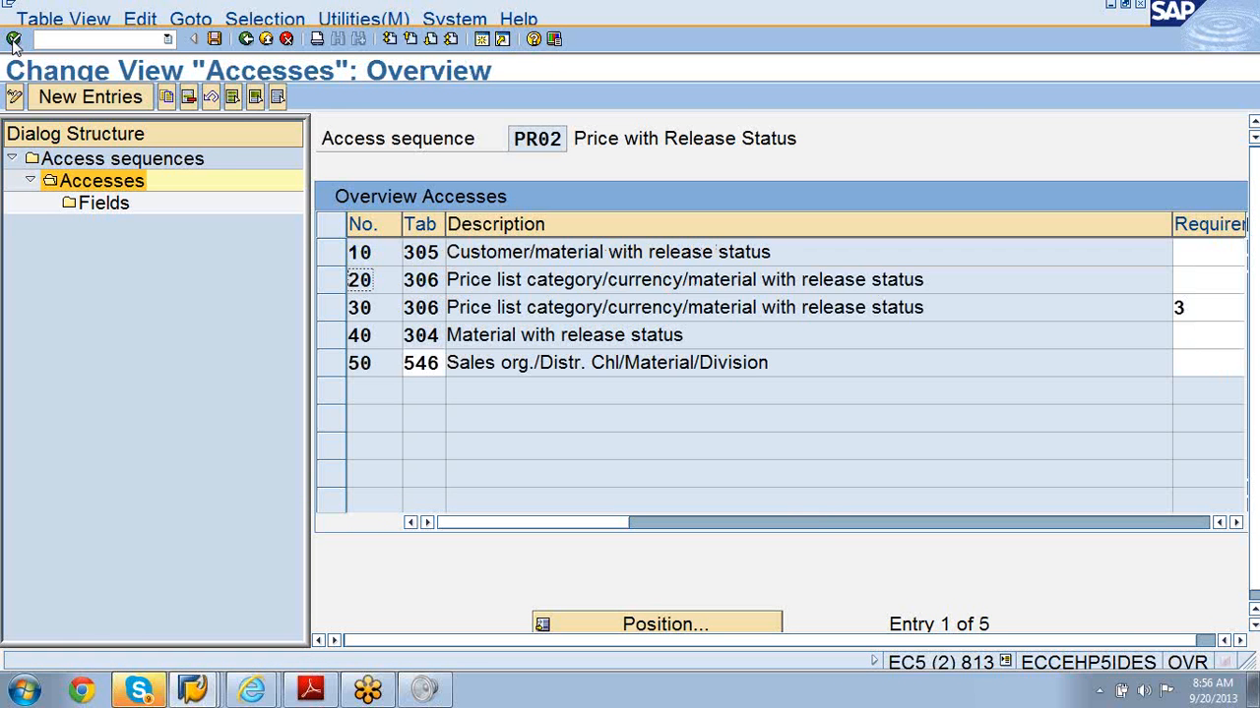
Try to save the PR02 accesses, and mark access 50 as exclusive
{"action": "left_click", "coordinate": [215, 39]}
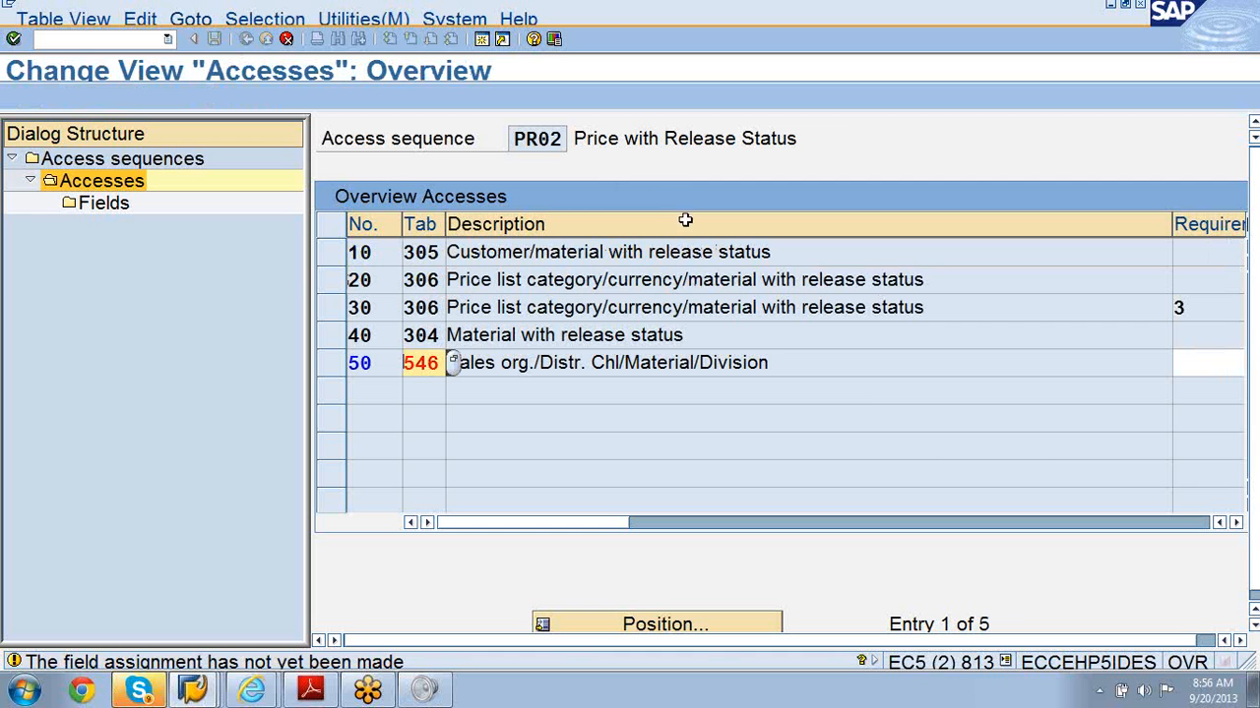
{"action": "left_click", "coordinate": [1236, 524]}
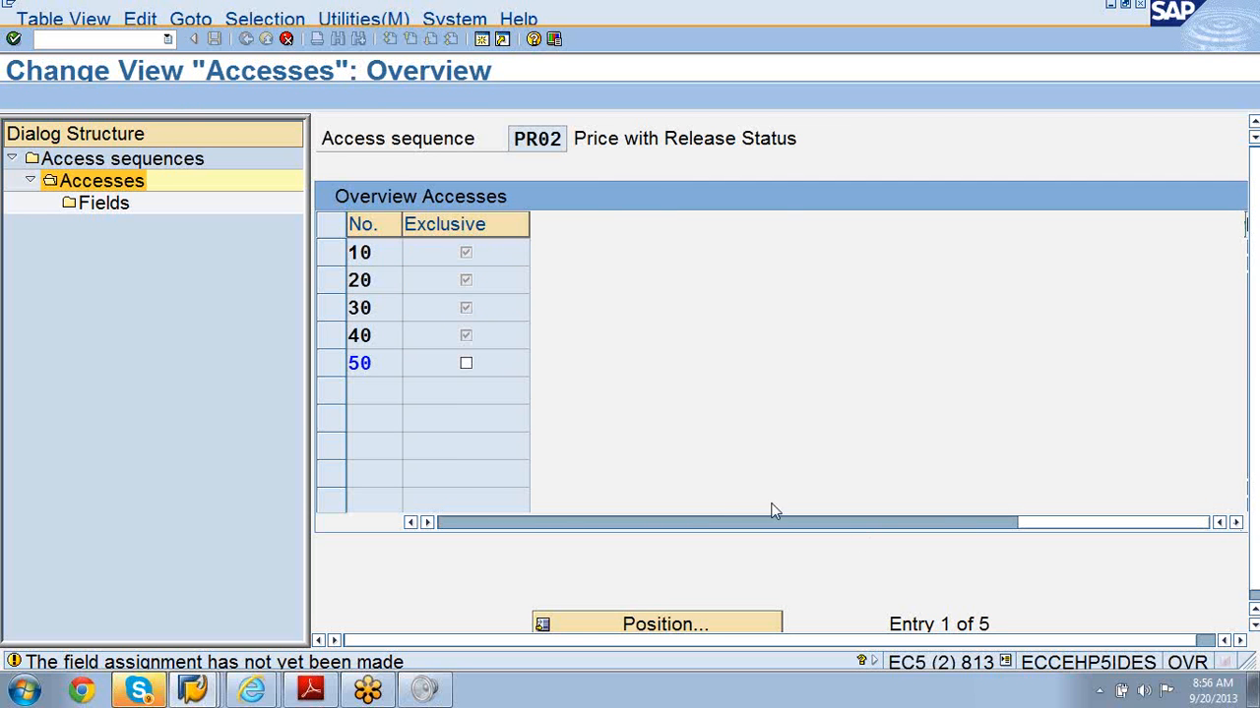
{"action": "left_click", "coordinate": [466, 364]}
List the requirement routines available for access 50 and examine the source code of routine 2, Item with pricing
{"action": "left_click", "coordinate": [410, 523]}
{"action": "left_click", "coordinate": [410, 522]}
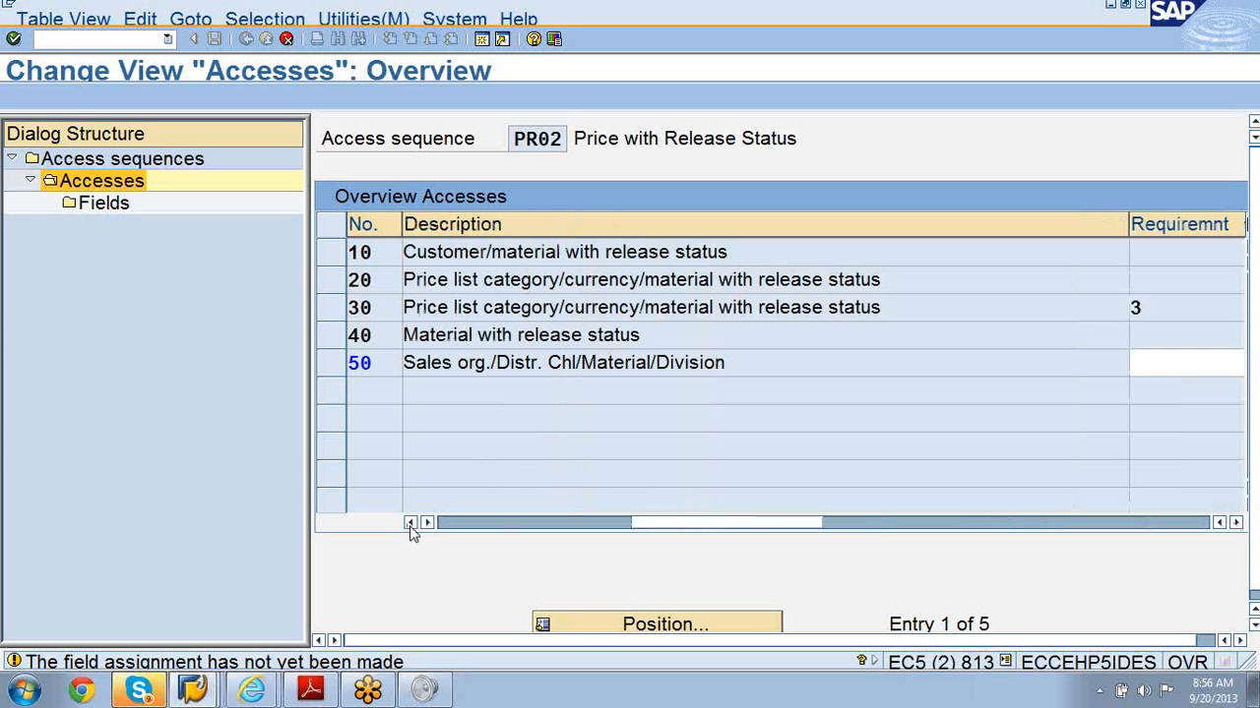
{"action": "left_click", "coordinate": [1189, 363]}
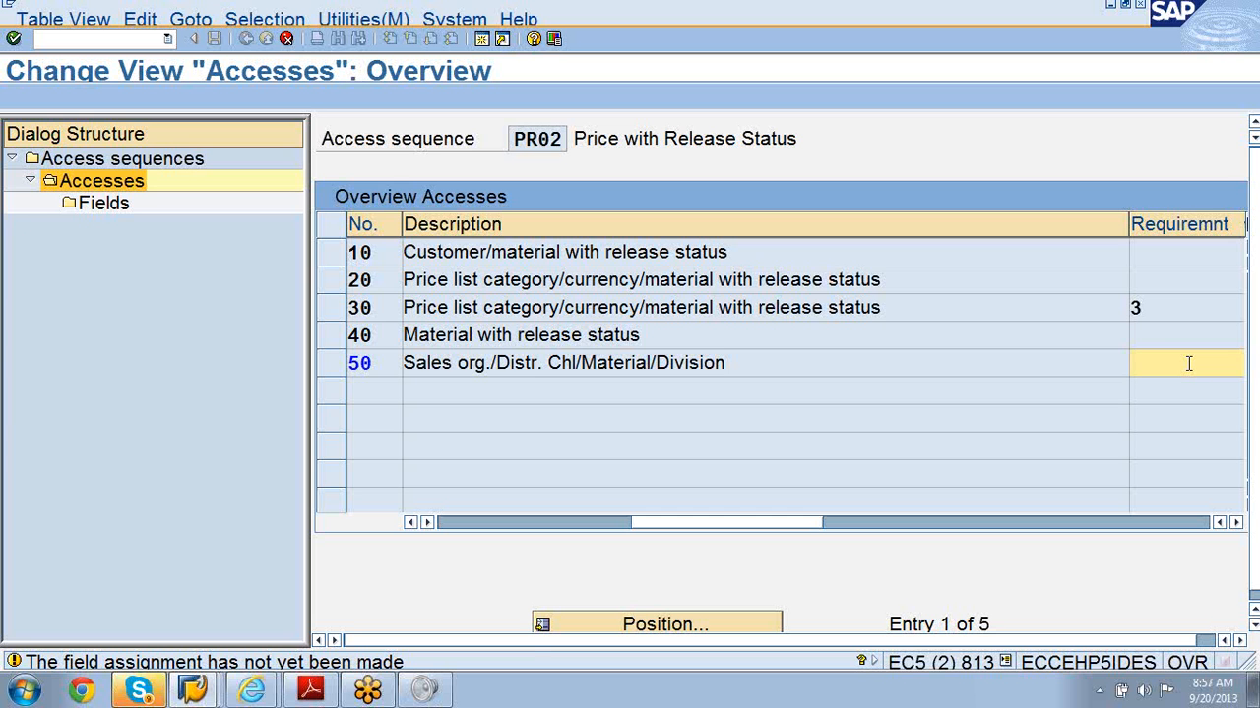
{"action": "key", "text": "F4"}
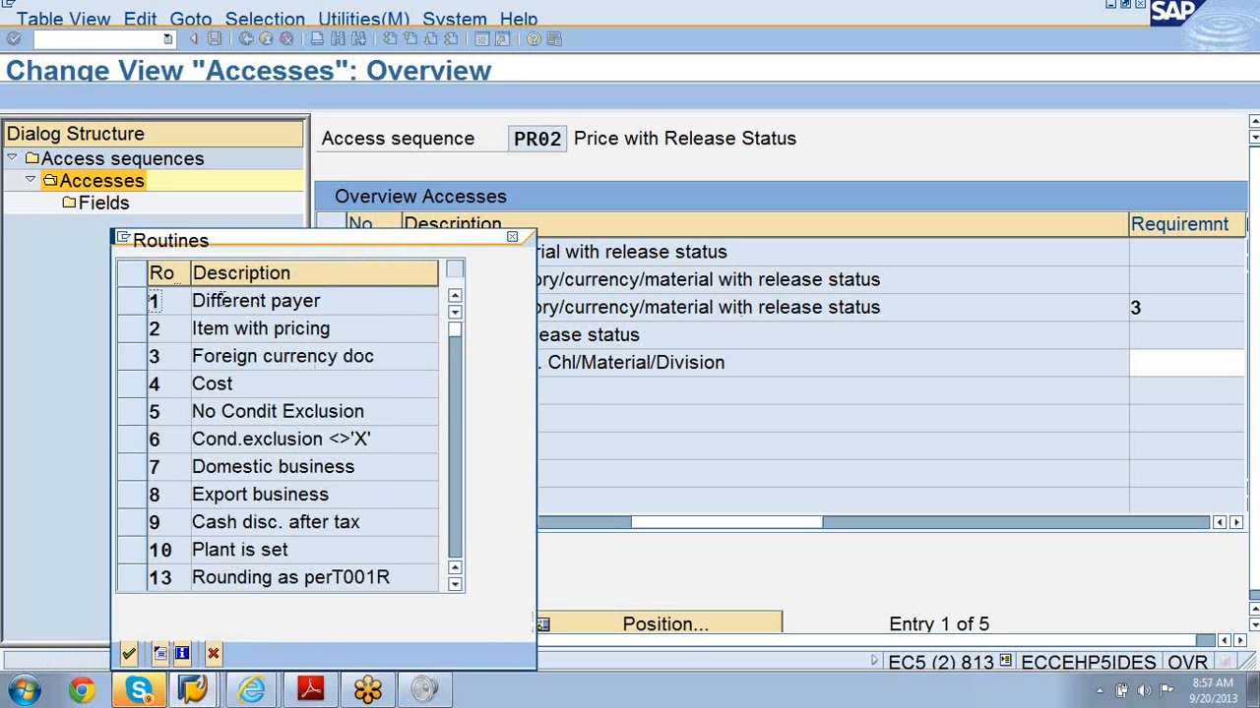
{"action": "left_click", "coordinate": [139, 336]}
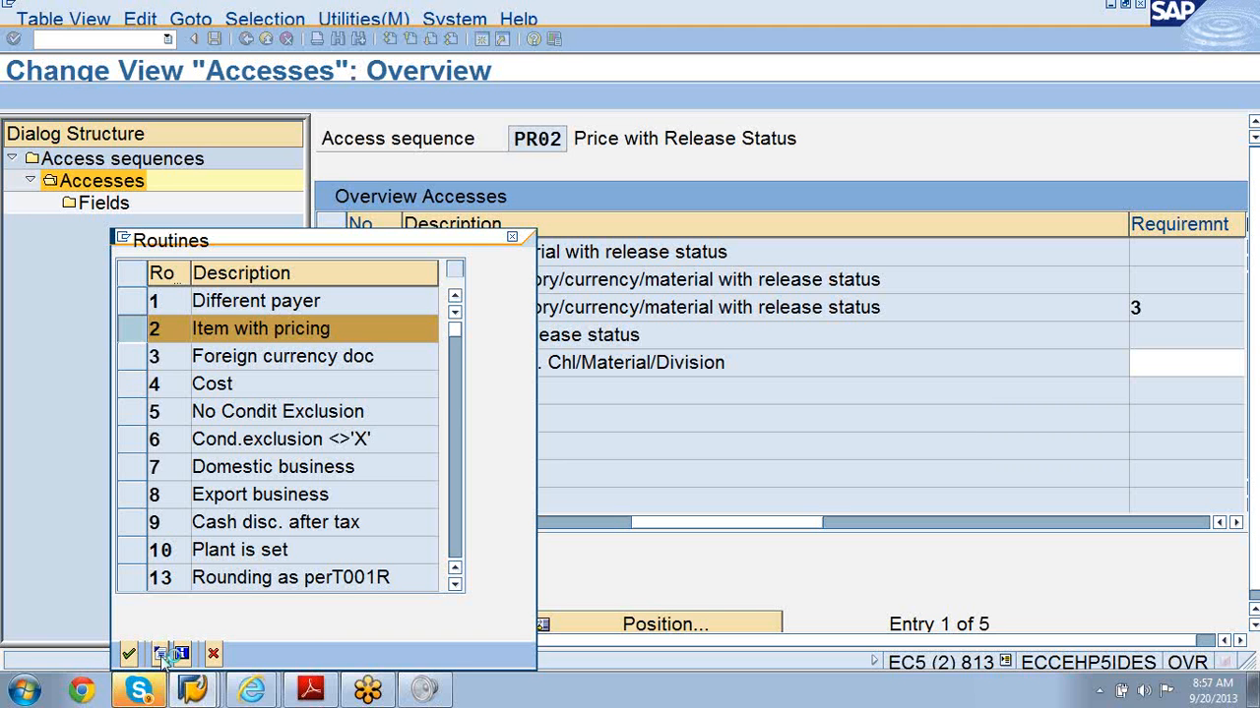
{"action": "left_click", "coordinate": [162, 655]}
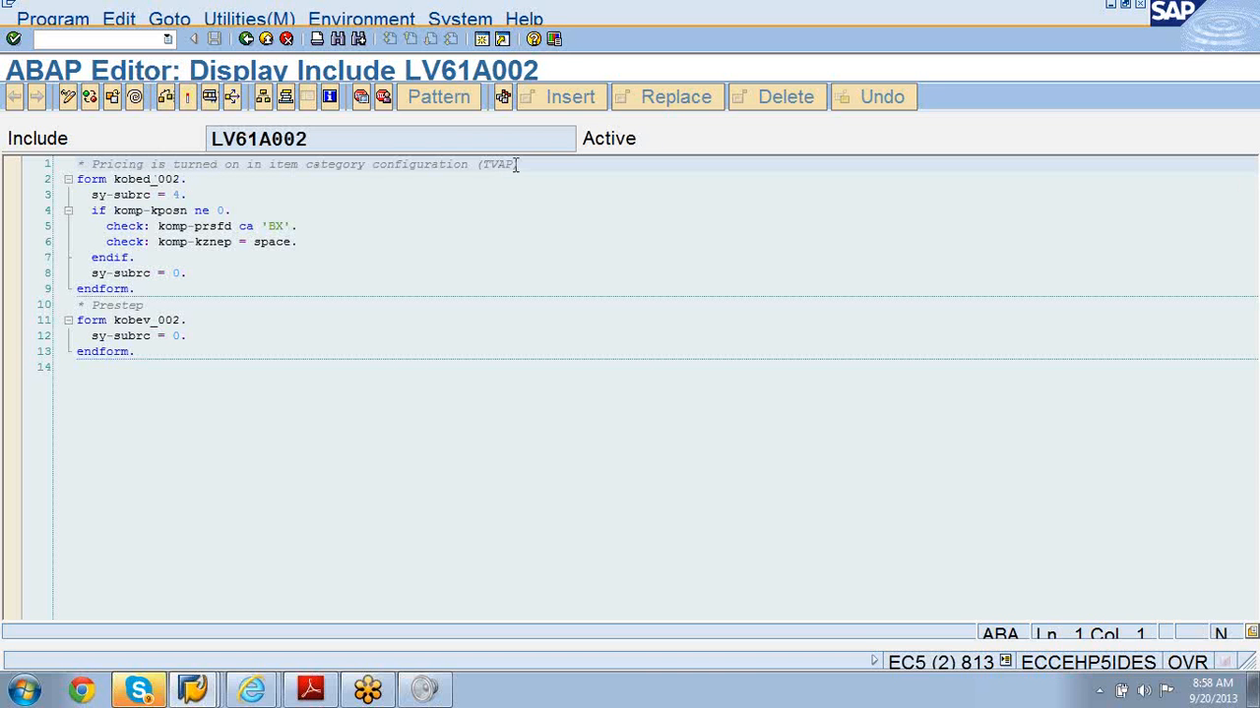
{"action": "left_click_drag", "start_coordinate": [515, 165], "coordinate": [84, 165]}
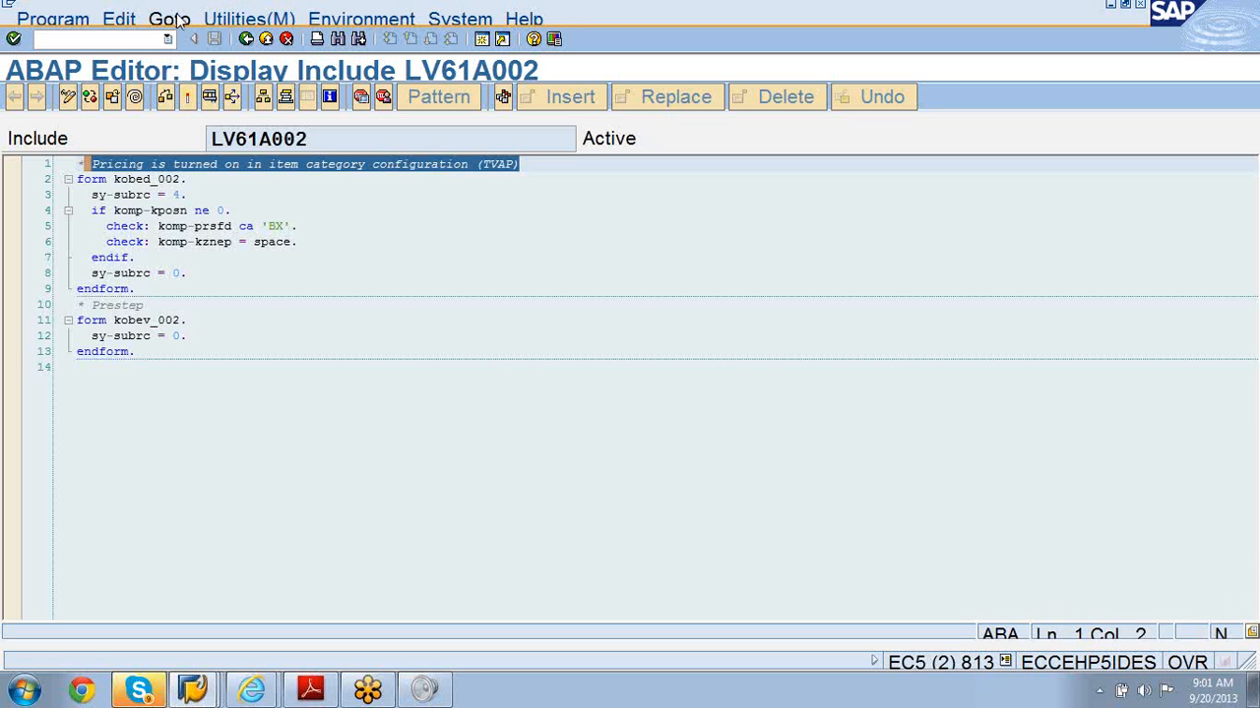
{"action": "left_click", "coordinate": [246, 39]}
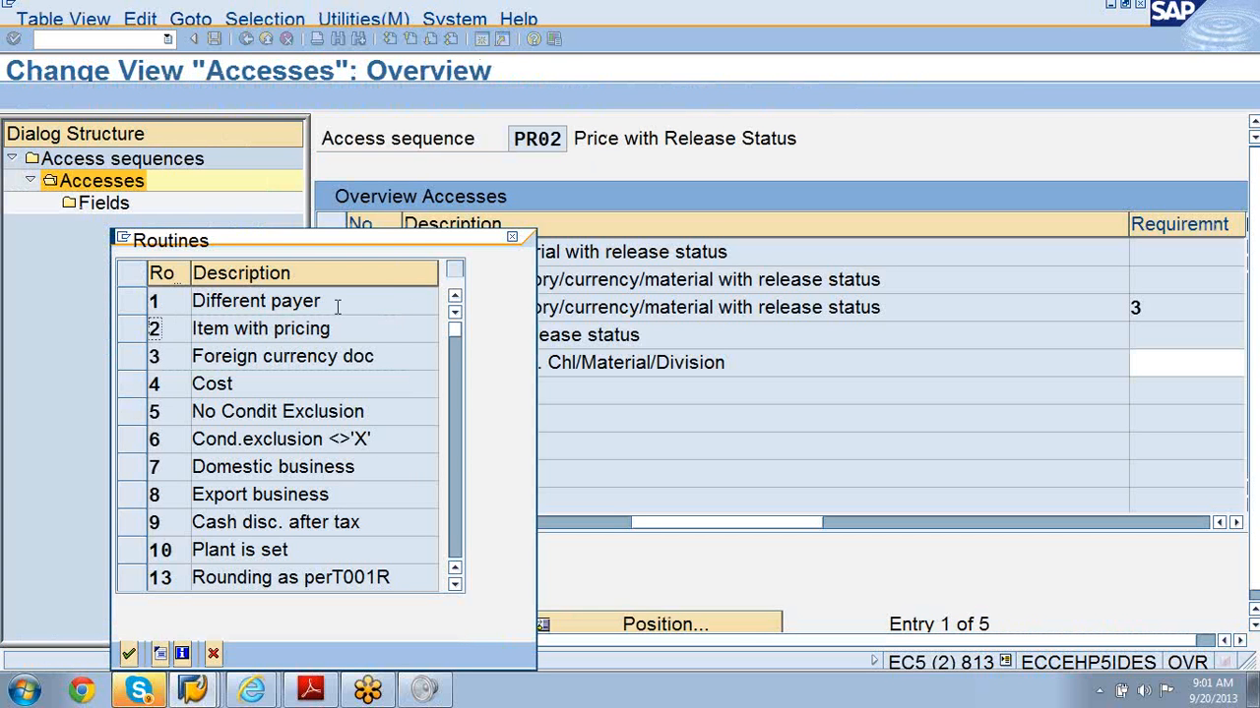
Widen the routine number column and assign requirement routine 2, Item with pricing, to access 50
{"action": "left_click_drag", "start_coordinate": [191, 268], "coordinate": [299, 272]}
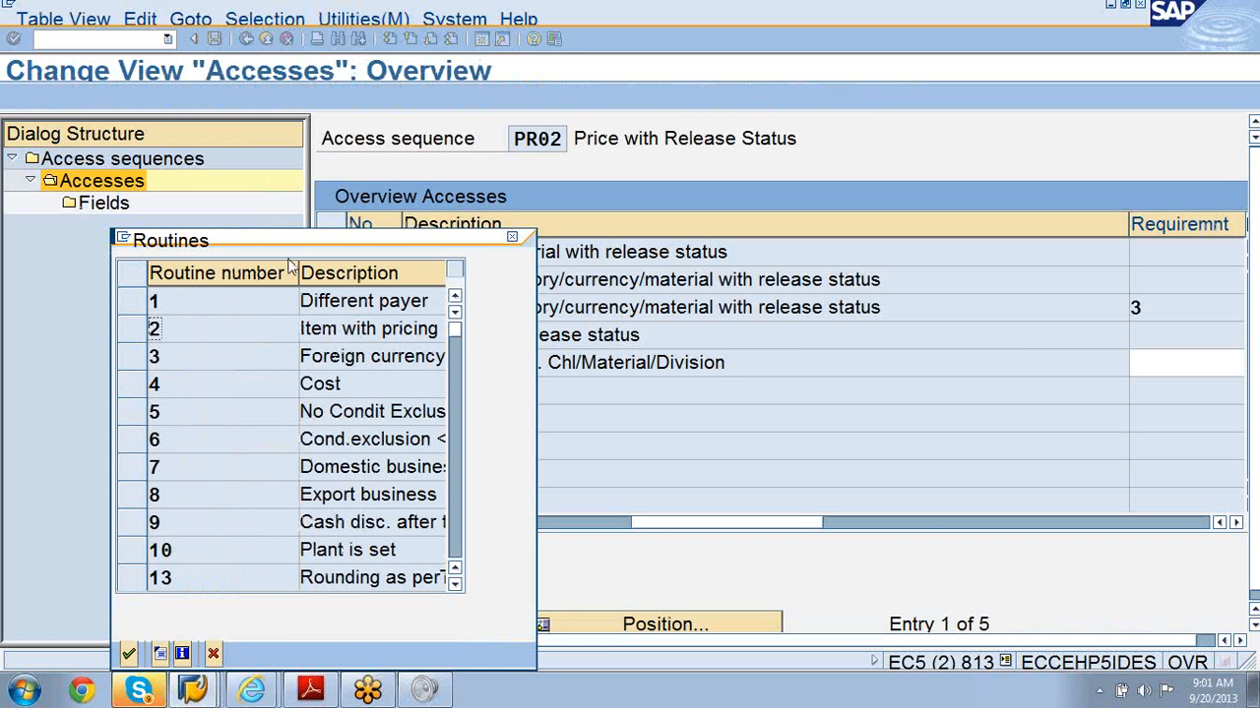
{"action": "left_click", "coordinate": [212, 295]}
{"action": "left_click", "coordinate": [154, 302]}
{"action": "left_click", "coordinate": [133, 336]}
{"action": "left_click", "coordinate": [129, 656]}
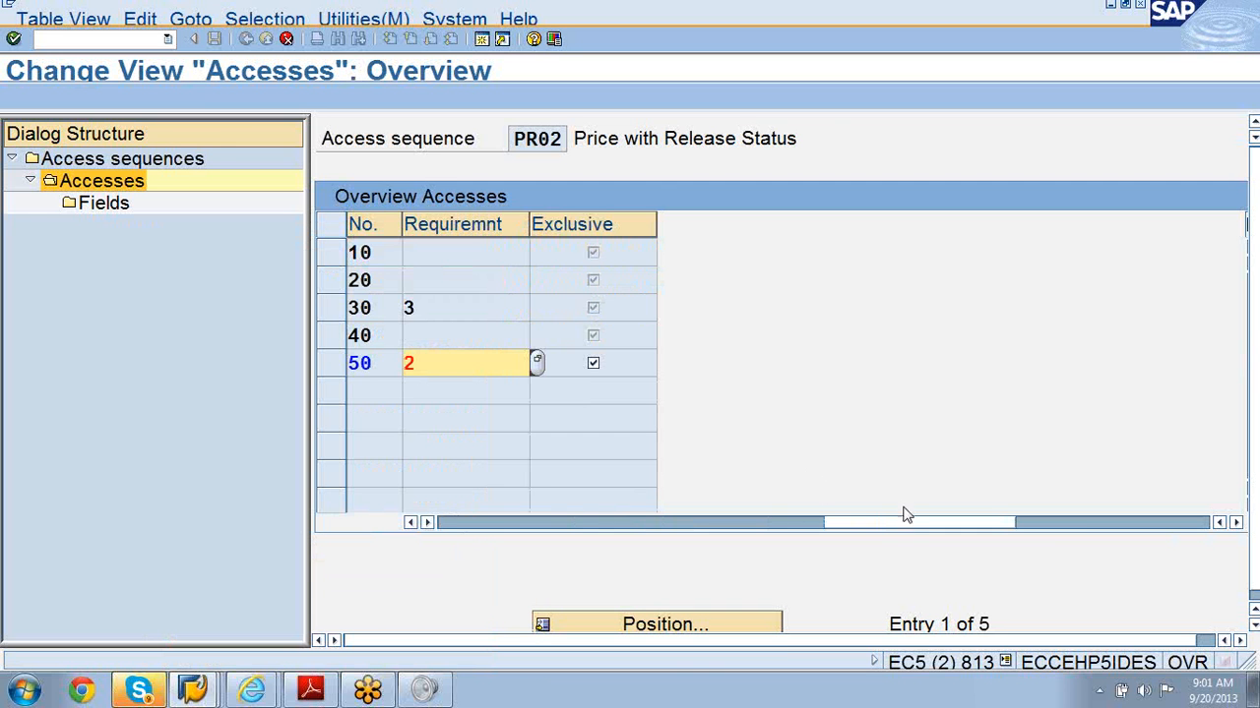
Read the field help on the use and examples of the Requirement setting for access 50
{"action": "left_click_drag", "start_coordinate": [894, 527], "coordinate": [713, 549]}
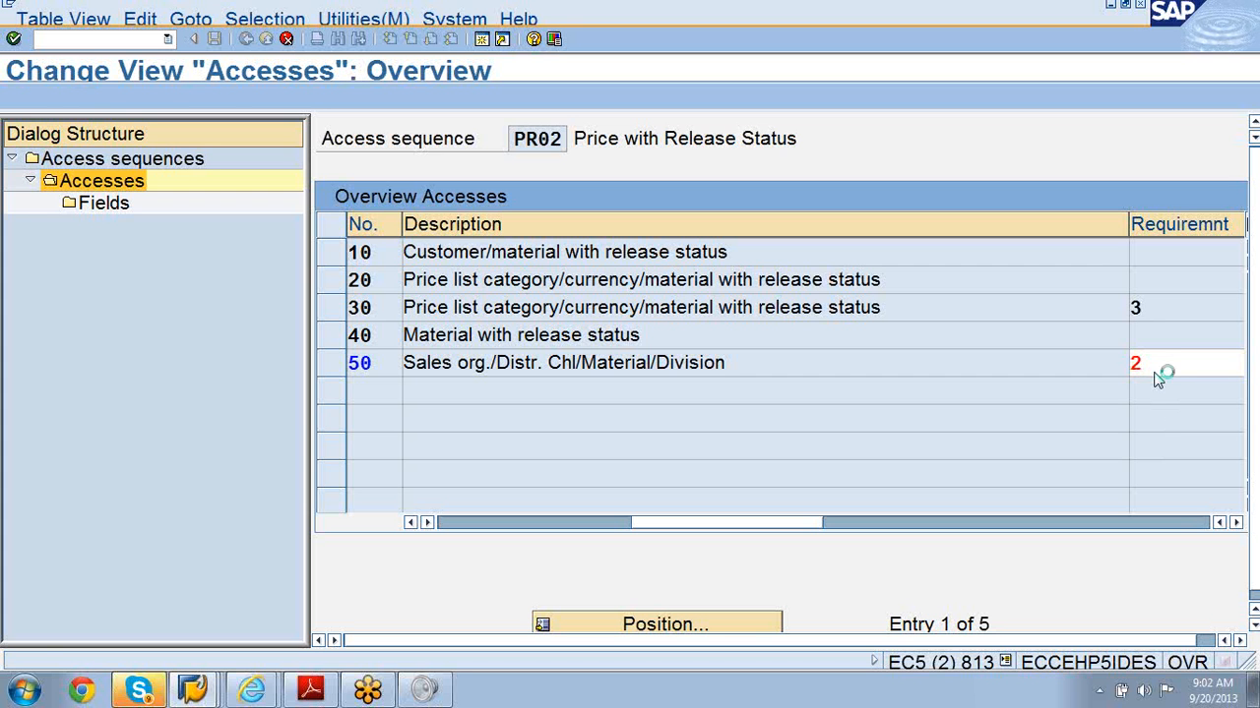
{"action": "key", "text": "F1"}
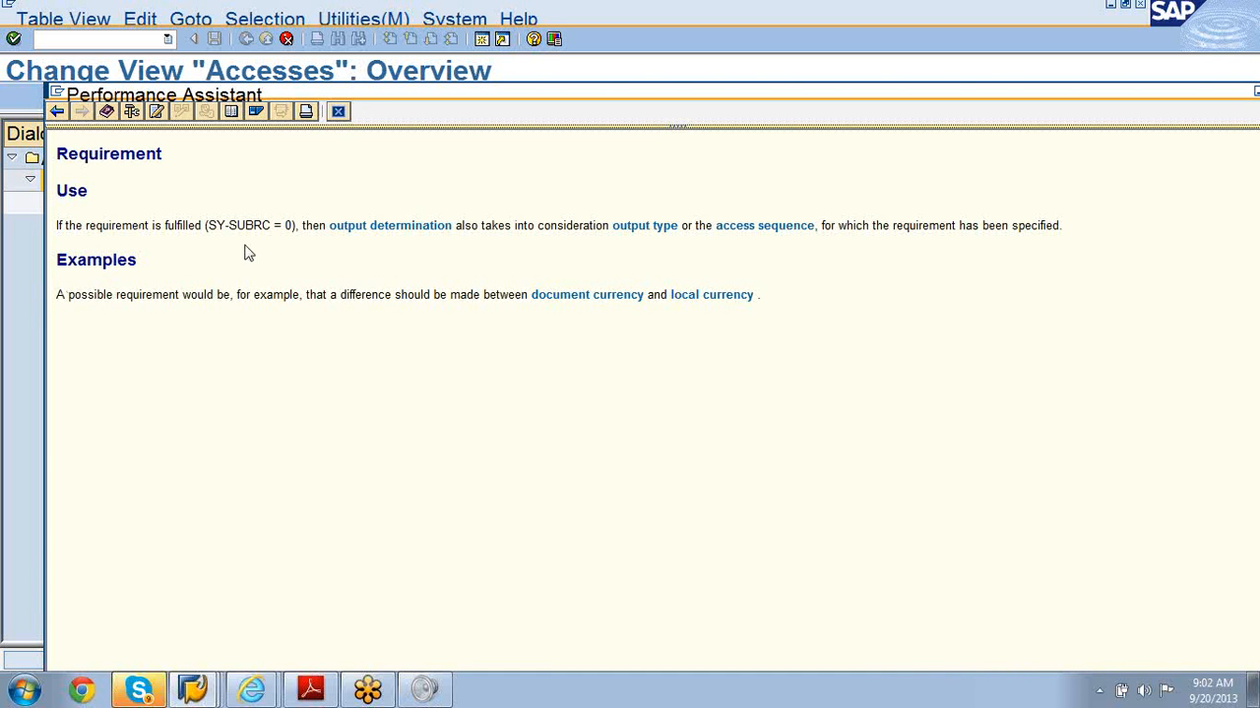
{"action": "left_click_drag", "start_coordinate": [294, 225], "coordinate": [218, 232]}
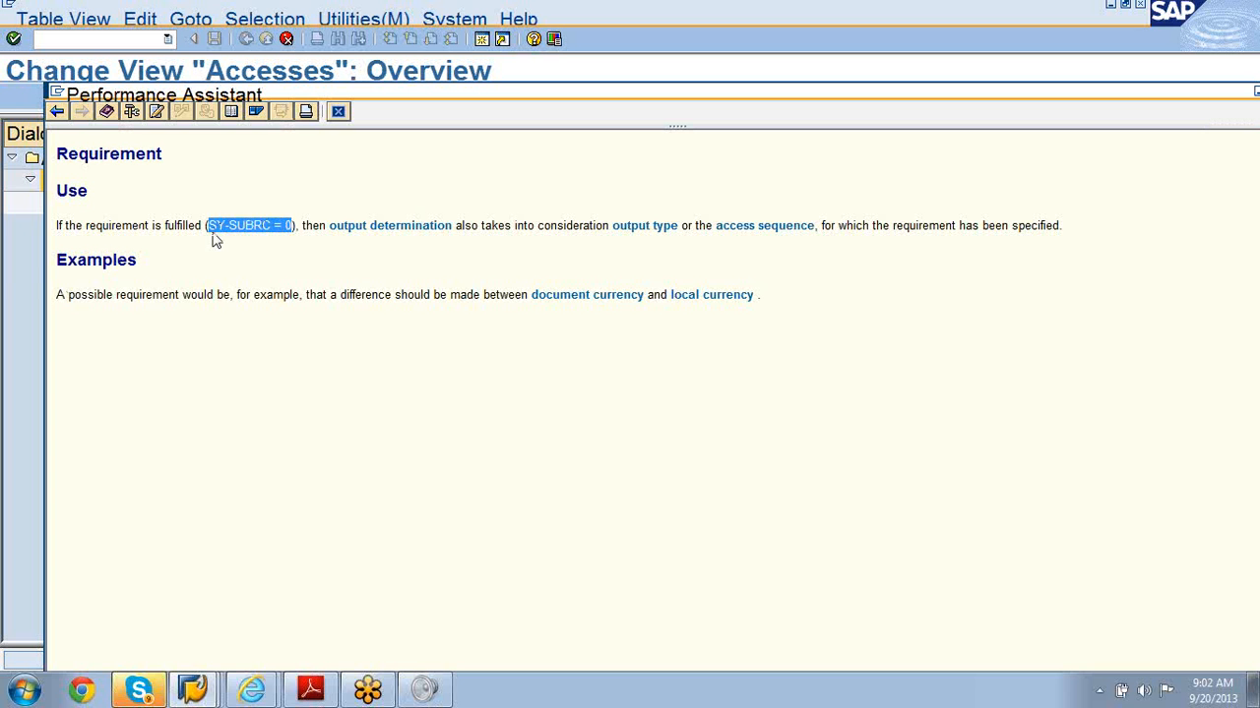
{"action": "left_click", "coordinate": [211, 236]}
{"action": "left_click_drag", "start_coordinate": [59, 293], "coordinate": [853, 288]}
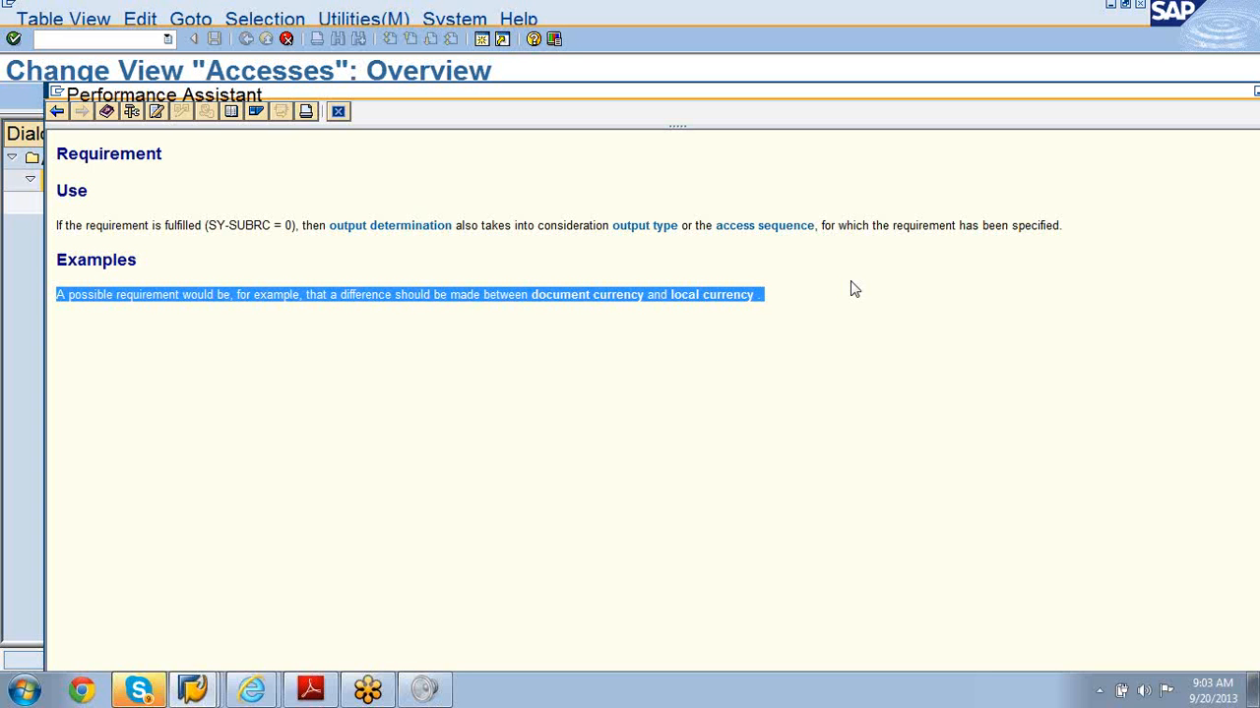
{"action": "left_click", "coordinate": [338, 112]}
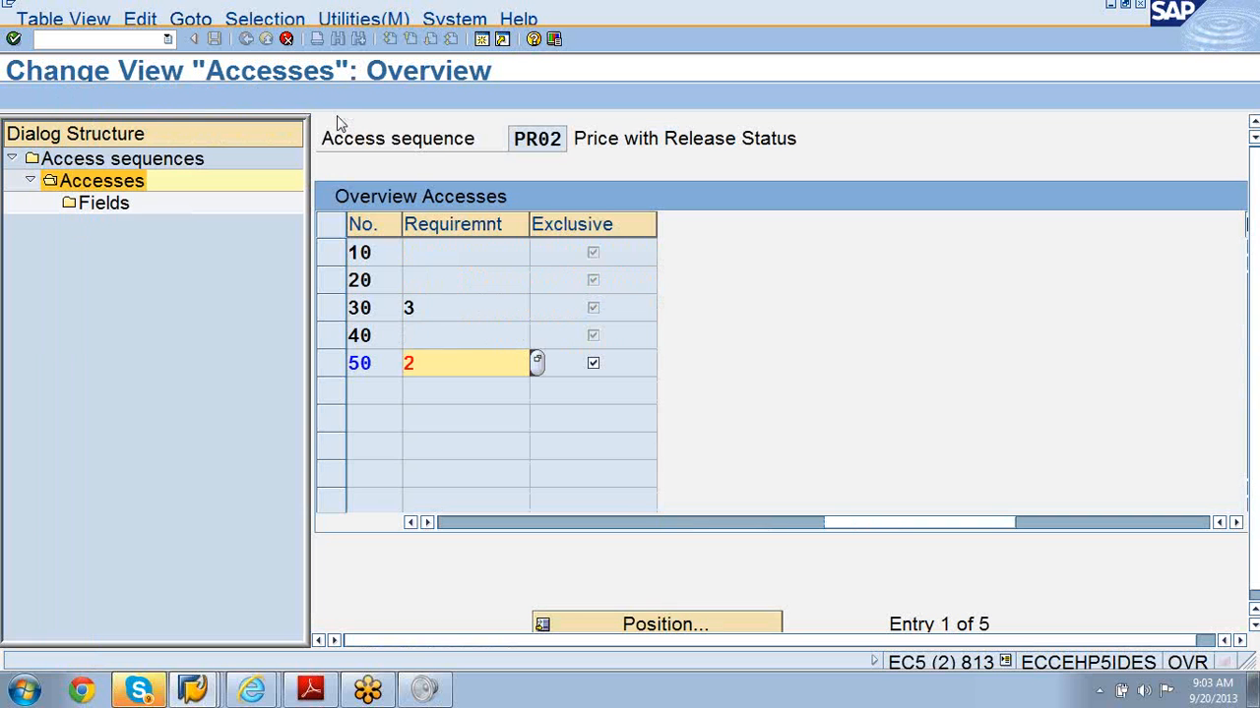
Try to confirm access 50 with its table and requirement, and return to the PR02 accesses overview
{"action": "left_click", "coordinate": [410, 523]}
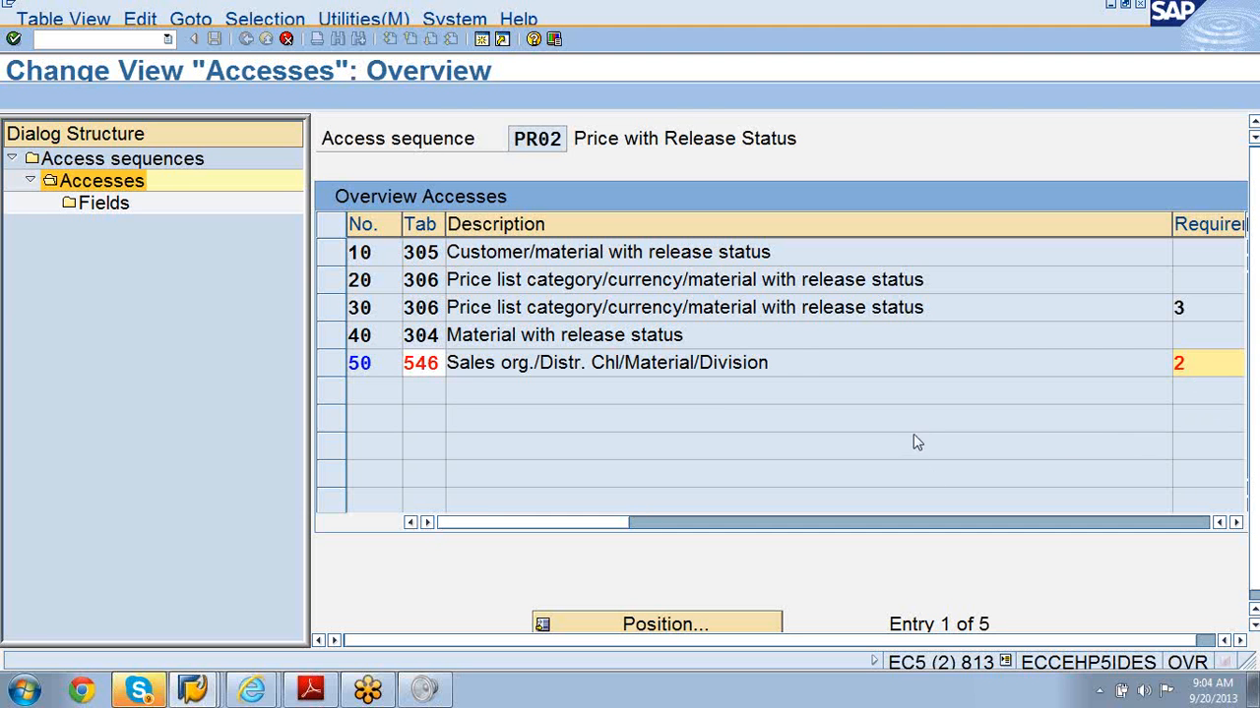
{"action": "left_click", "coordinate": [798, 362]}
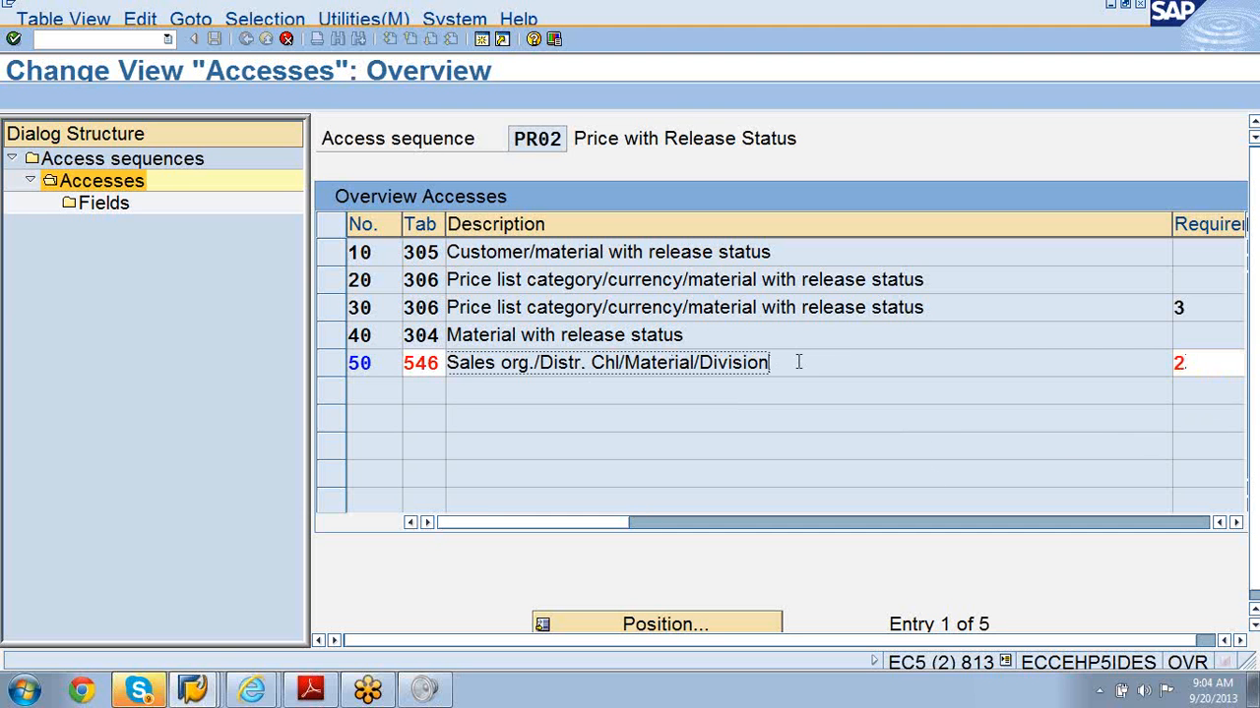
{"action": "left_click", "coordinate": [1203, 360]}
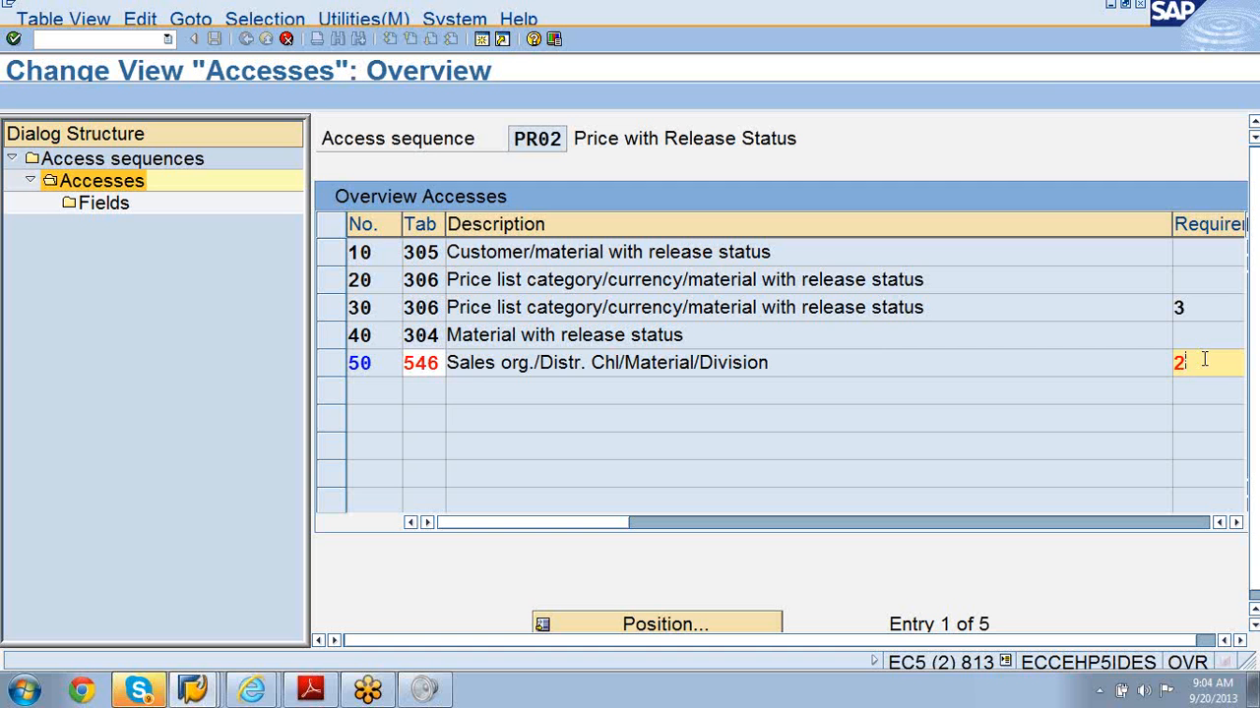
{"action": "left_click", "coordinate": [13, 39]}
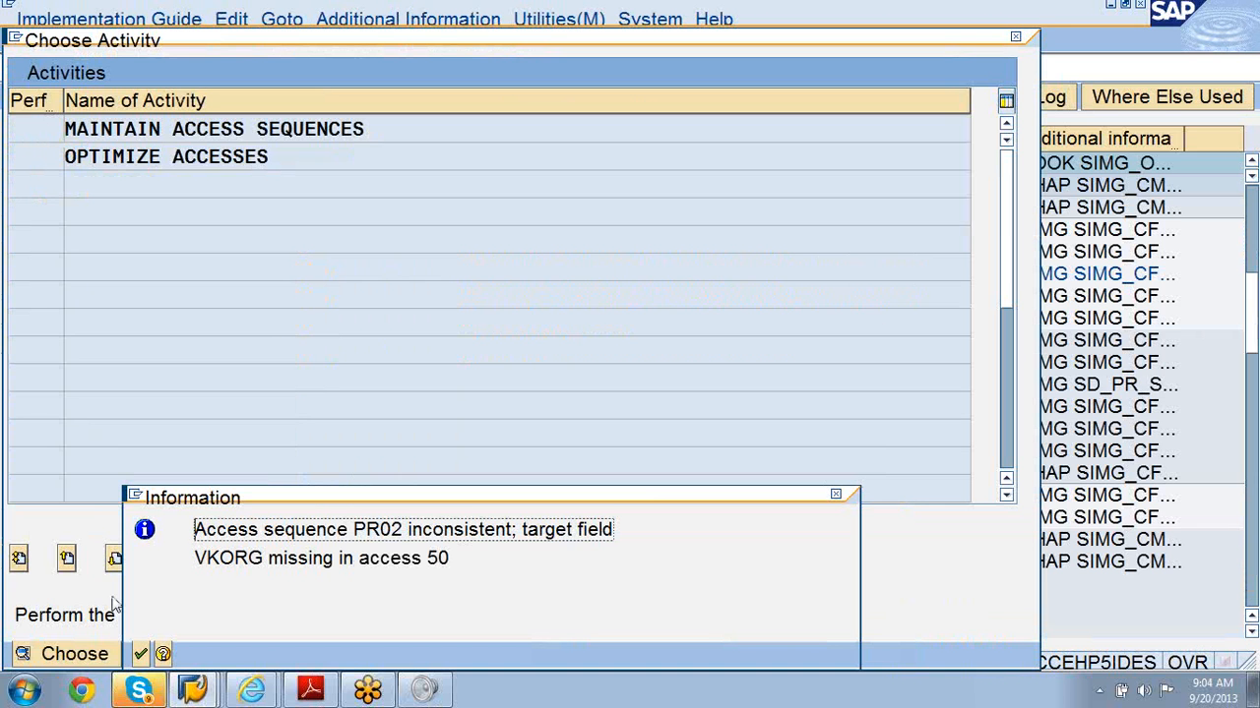
{"action": "left_click", "coordinate": [140, 654]}
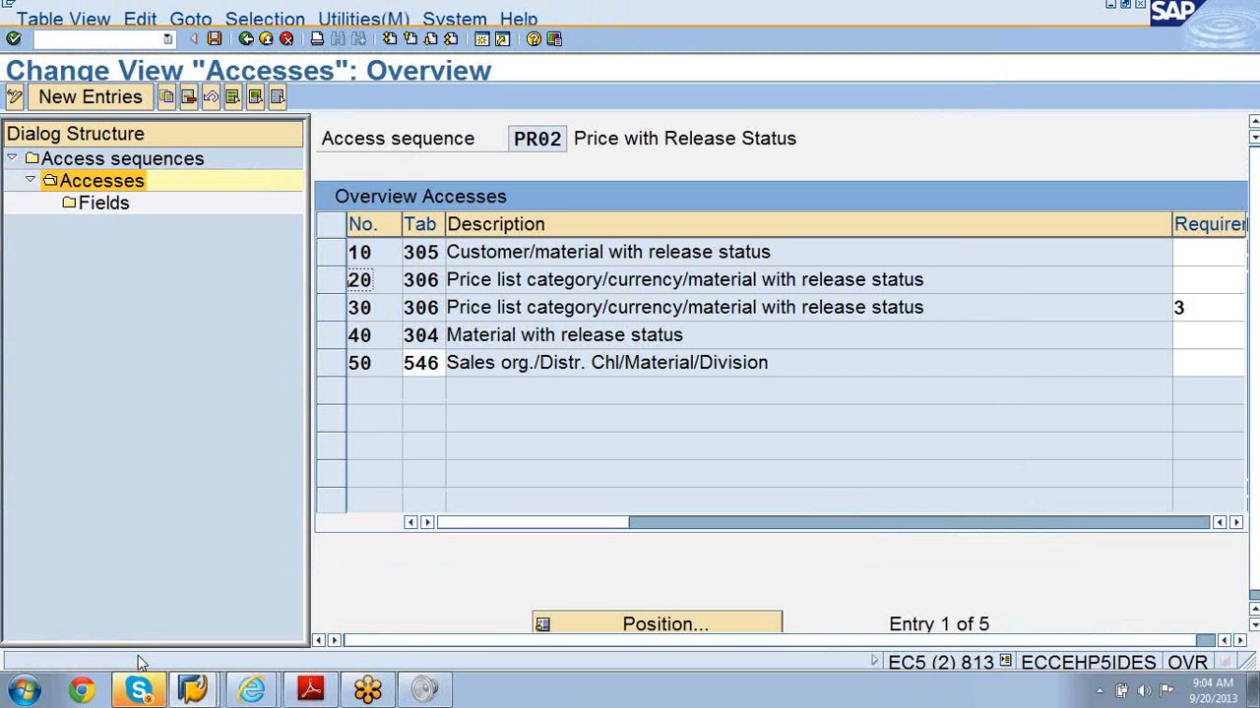
Set the requirement of access 50 to 2 and try to save the PR02 accesses
{"action": "left_click", "coordinate": [1210, 357]}
{"action": "type", "text": "2"}
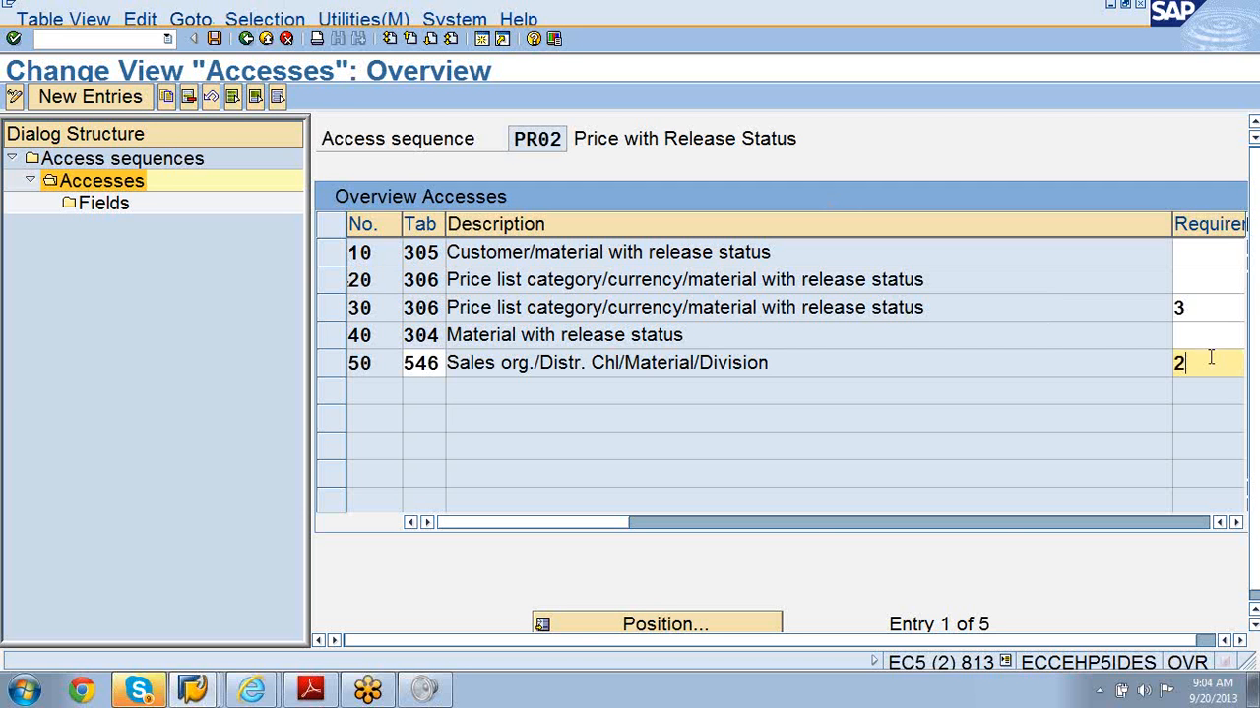
{"action": "left_click", "coordinate": [1237, 522]}
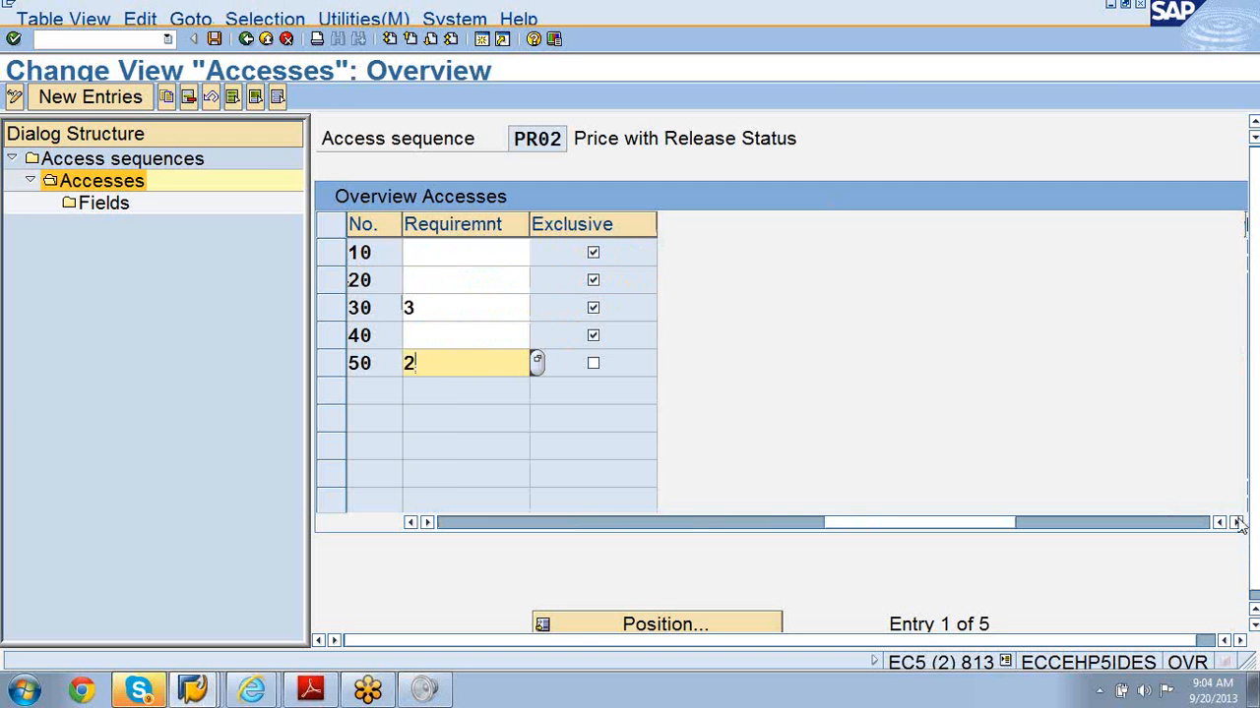
{"action": "left_click", "coordinate": [839, 527]}
{"action": "left_click_drag", "start_coordinate": [840, 528], "coordinate": [697, 525]}
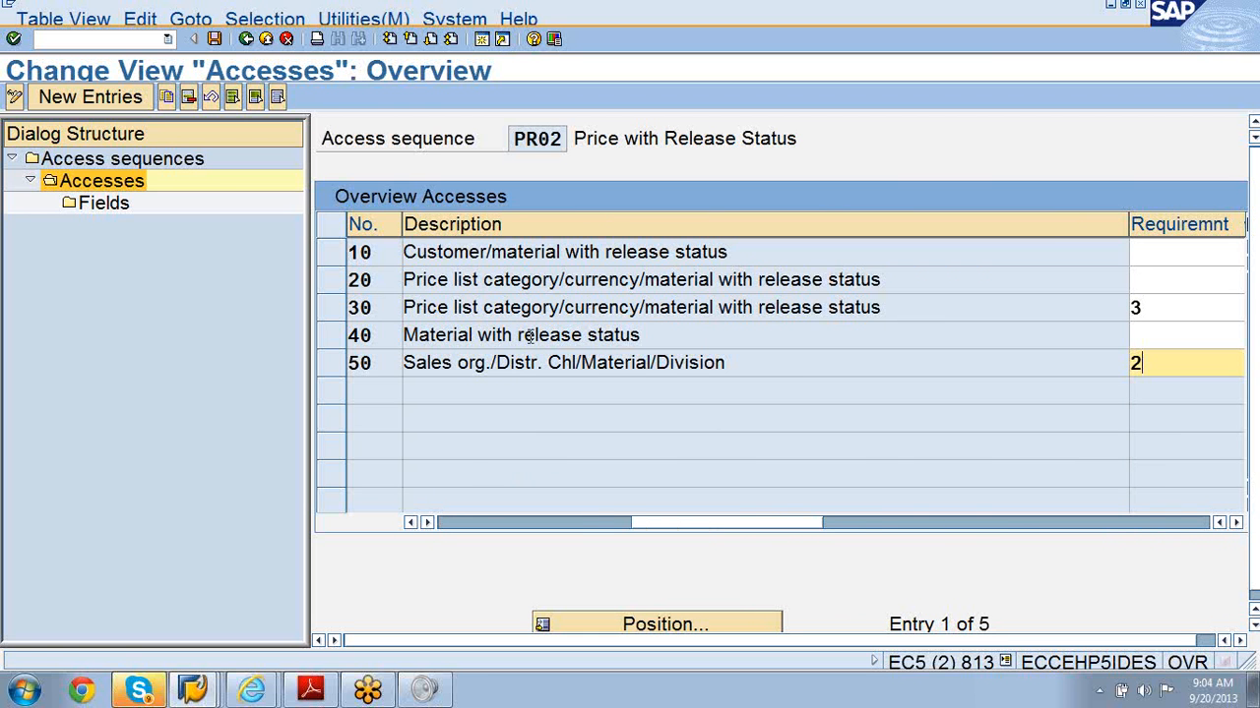
{"action": "left_click", "coordinate": [215, 39]}
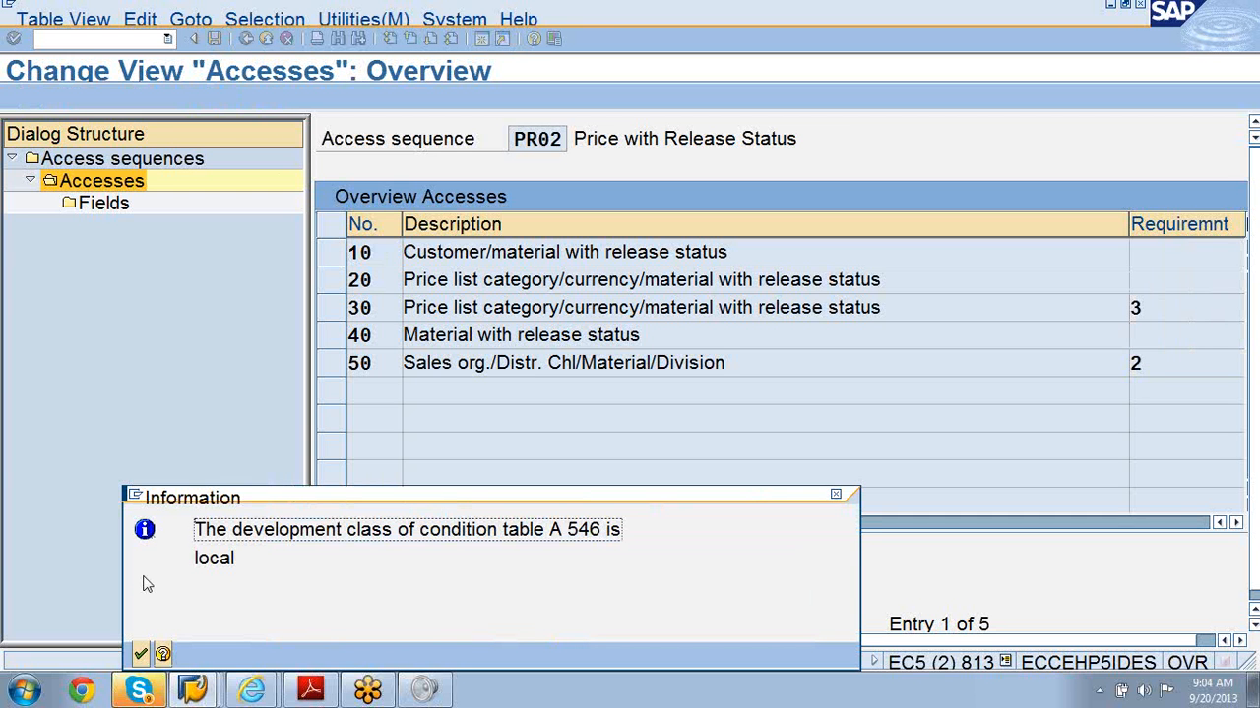
{"action": "left_click", "coordinate": [140, 654]}
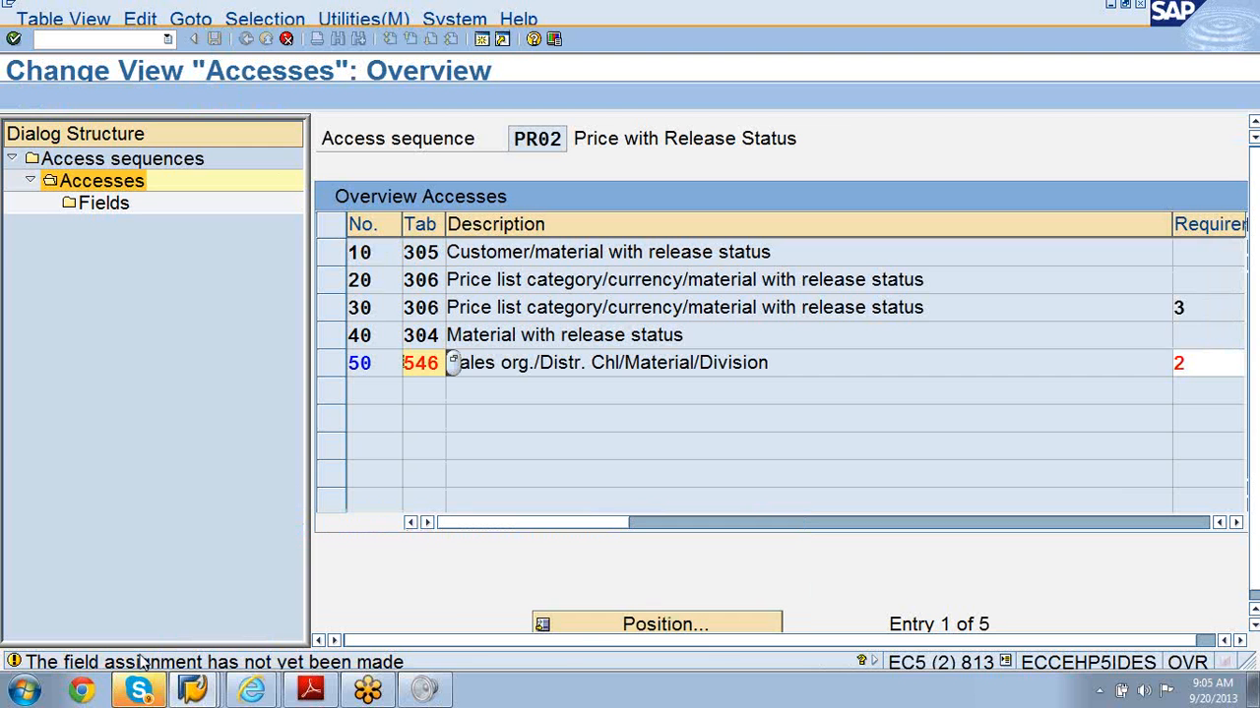
Try to open the field assignments of access 50, and return to the PR02 accesses overview
{"action": "double_click", "coordinate": [102, 205]}
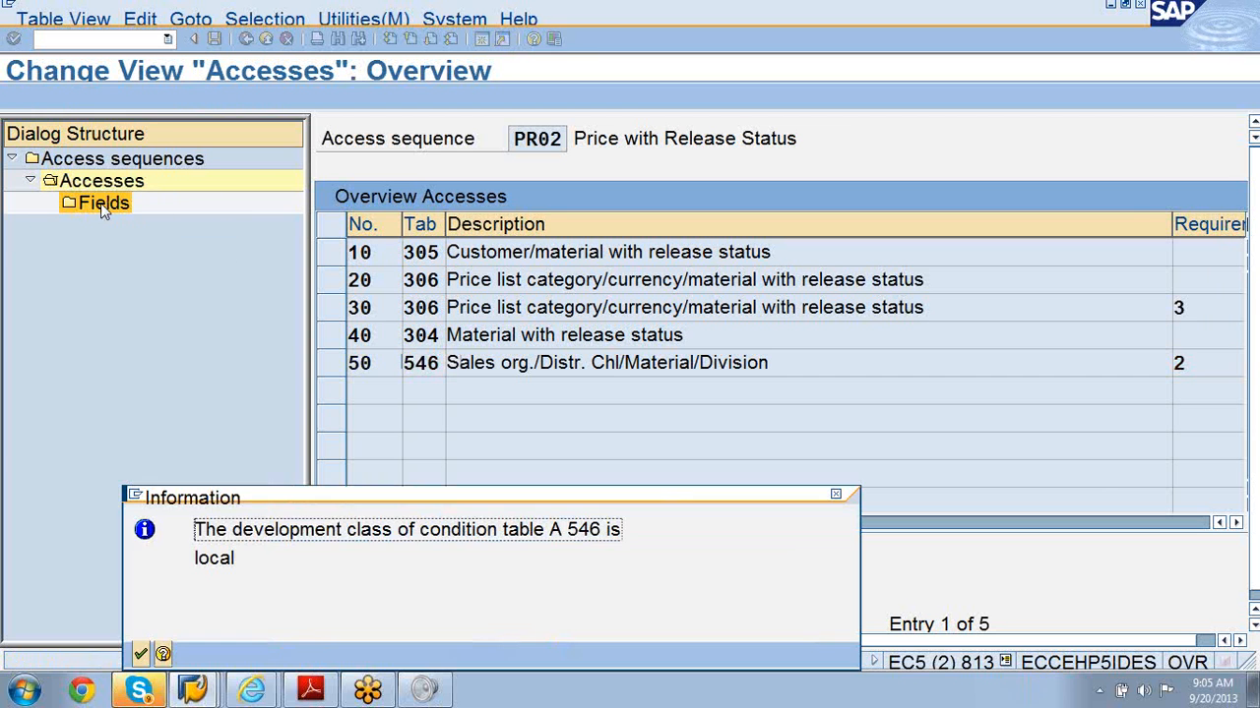
{"action": "left_click", "coordinate": [140, 654]}
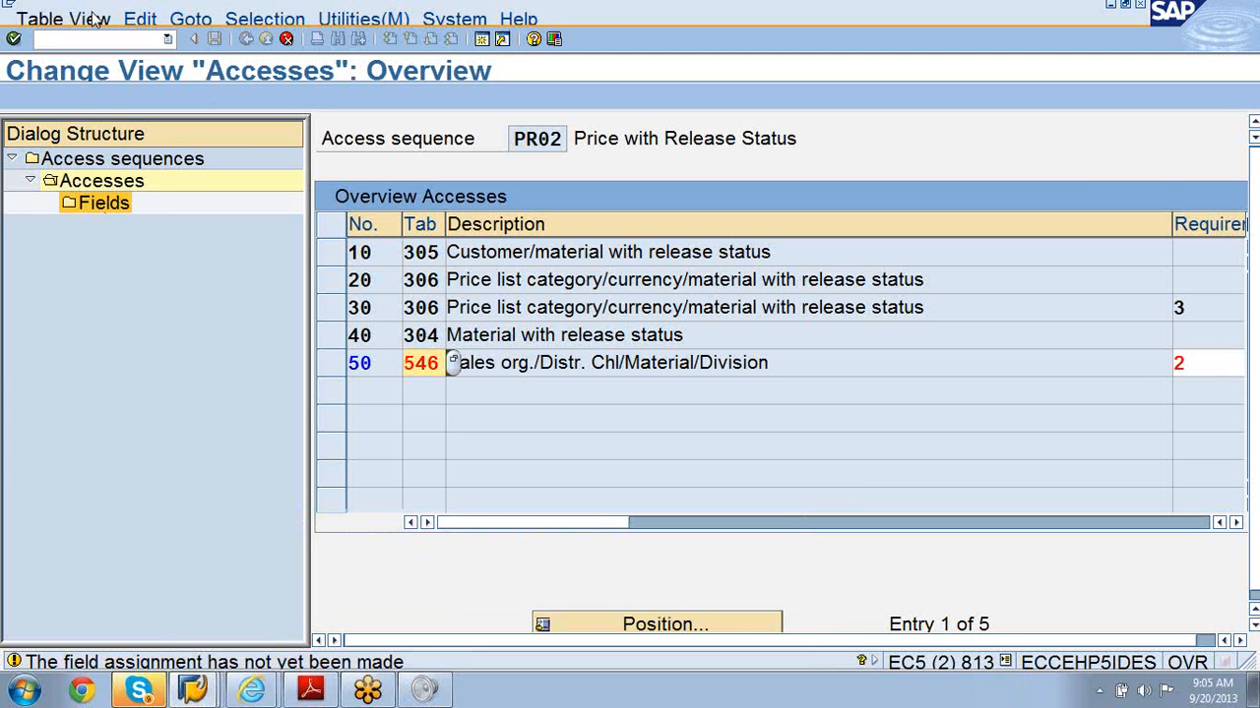
{"action": "left_click", "coordinate": [14, 39]}
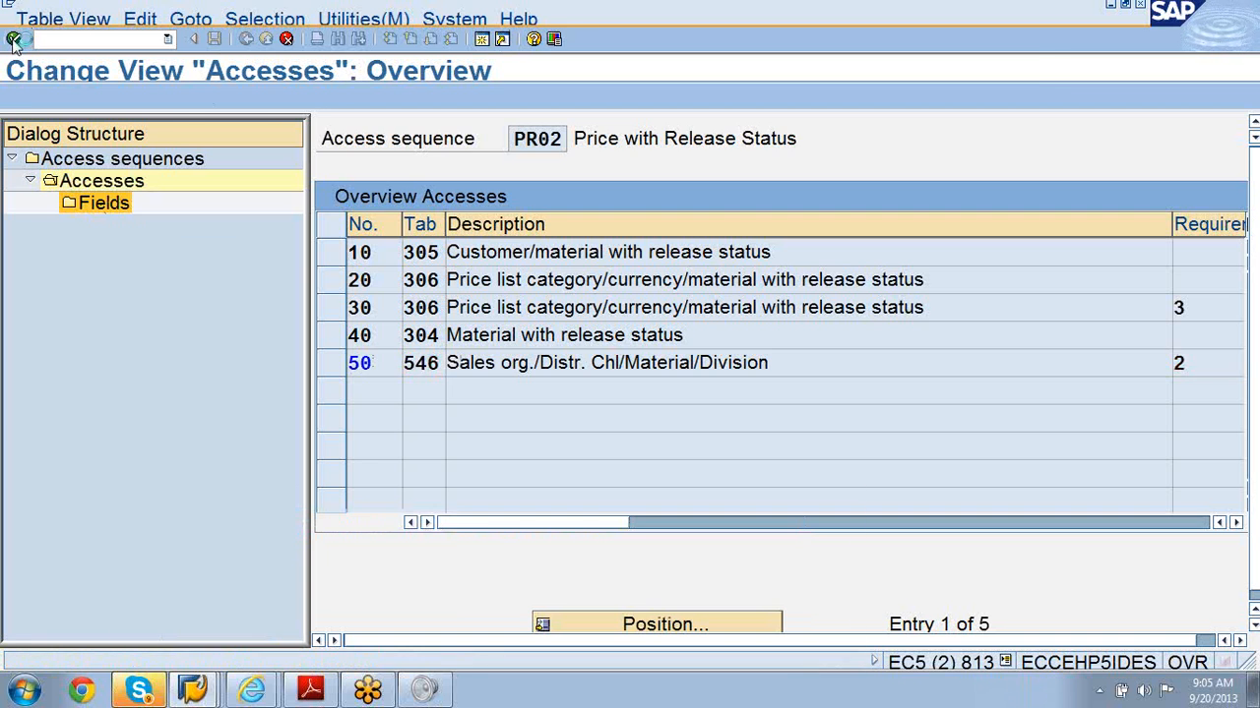
{"action": "key", "text": "F3"}
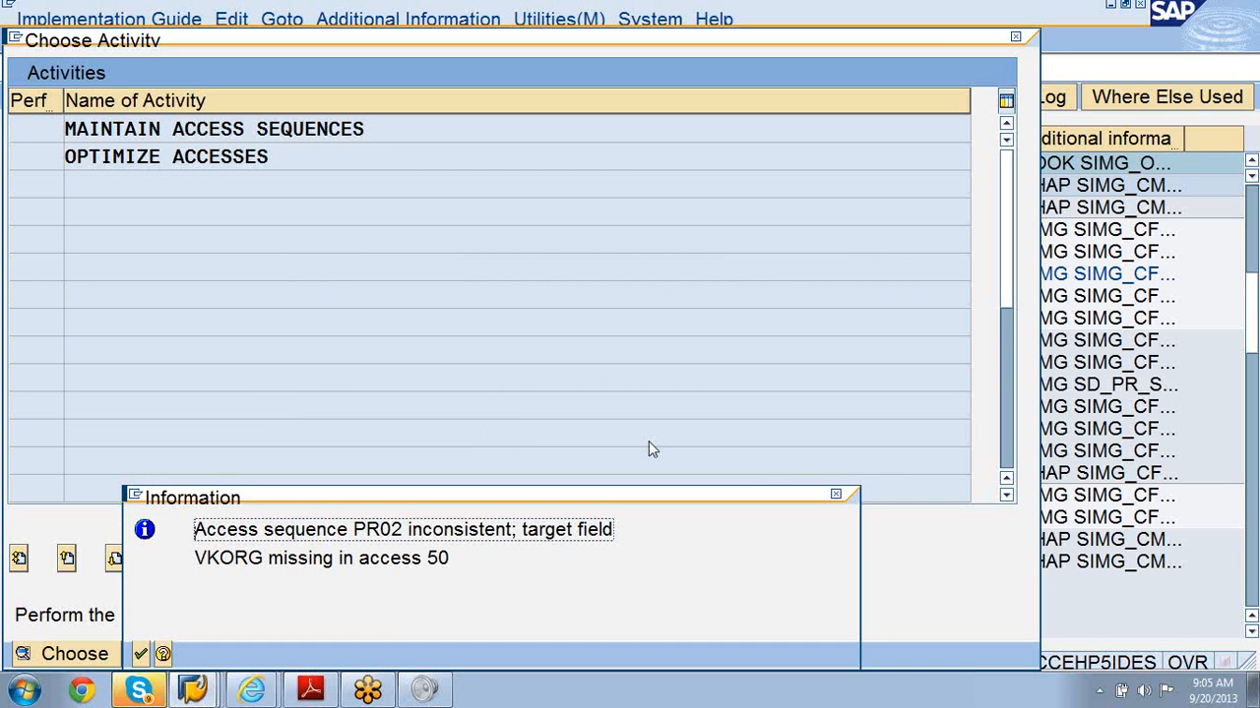
{"action": "left_click", "coordinate": [835, 500]}
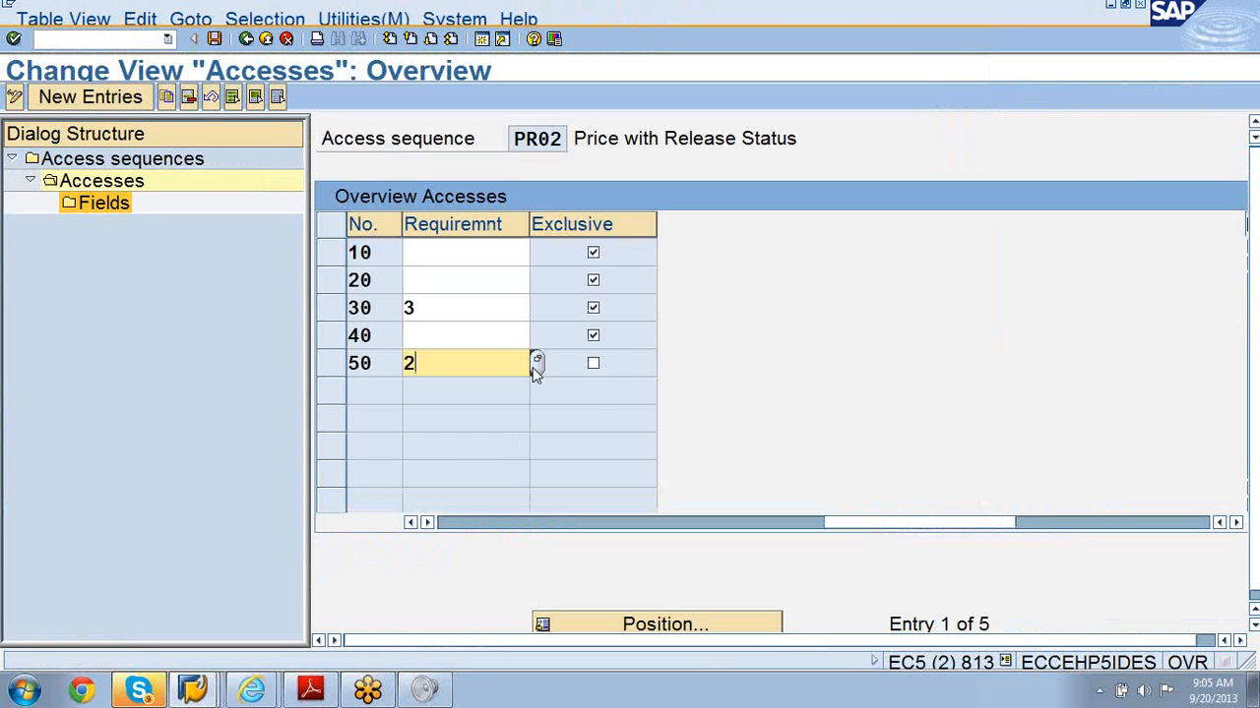
Mark access 50 as exclusive and try to save the PR02 accesses again
{"action": "left_click", "coordinate": [593, 363]}
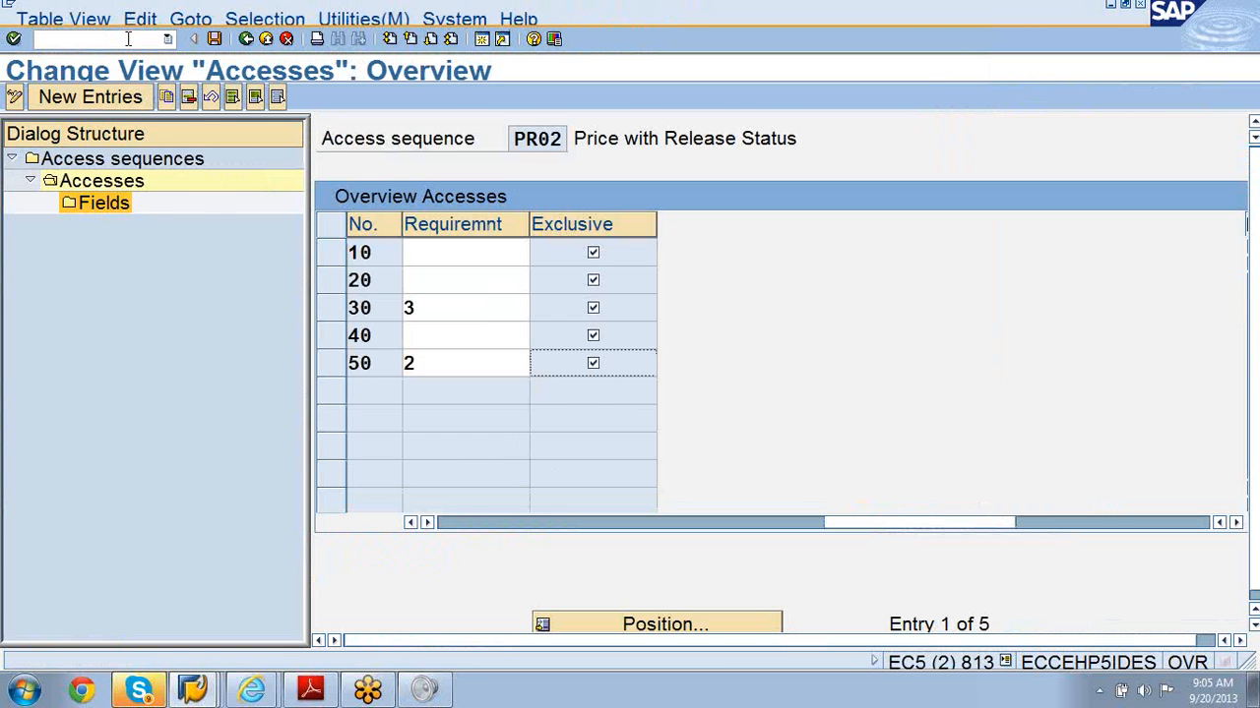
{"action": "left_click", "coordinate": [215, 40]}
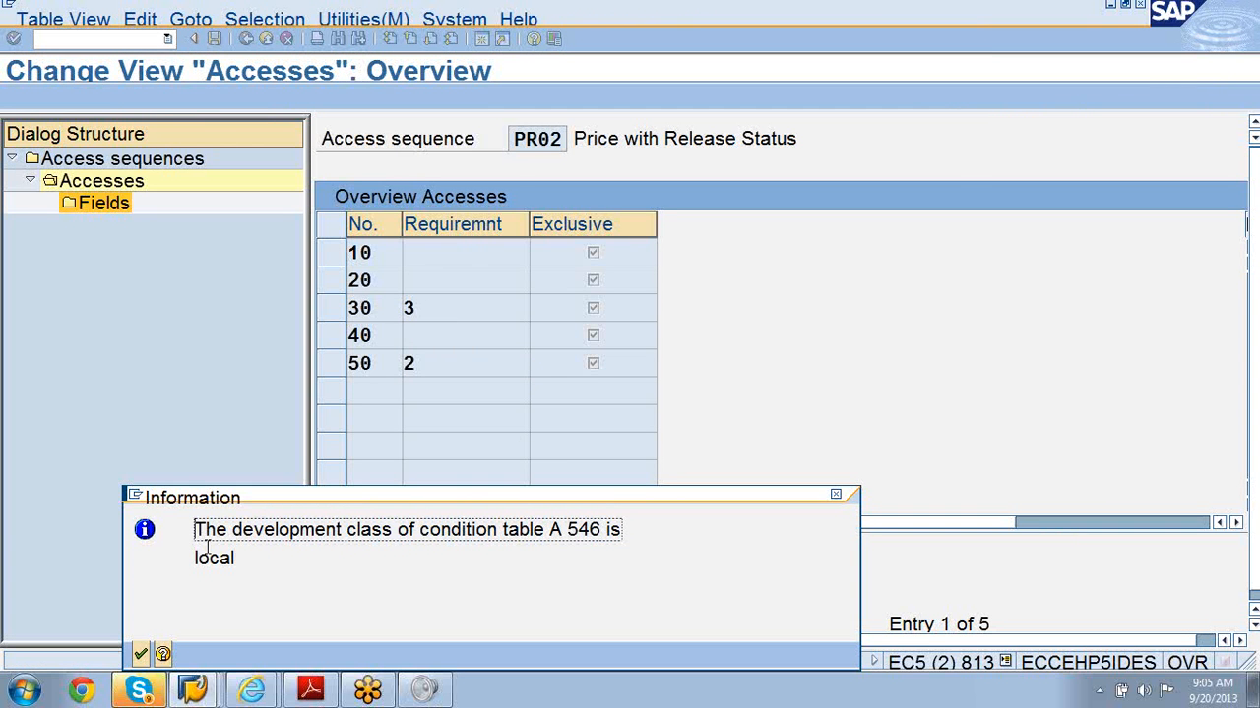
{"action": "left_click", "coordinate": [148, 651]}
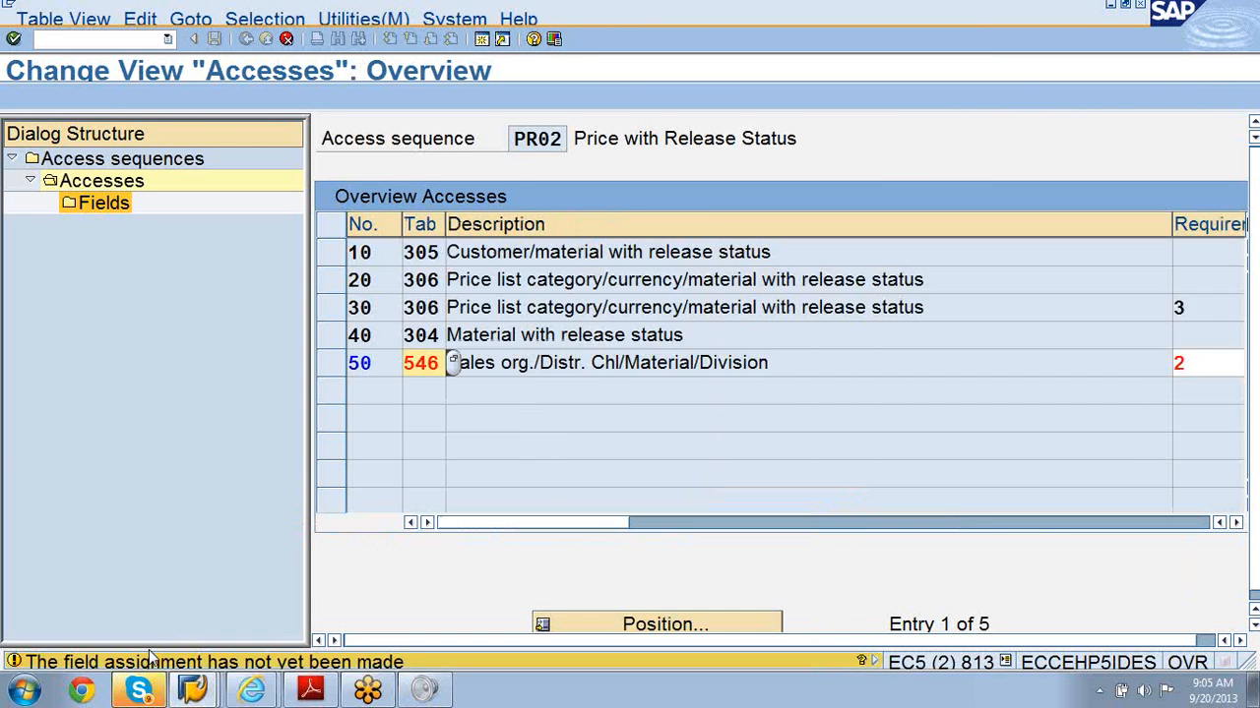
Try to cancel out of the PR02 accesses, and return to the editable accesses overview
{"action": "left_click", "coordinate": [286, 38]}
{"action": "left_click", "coordinate": [610, 407]}
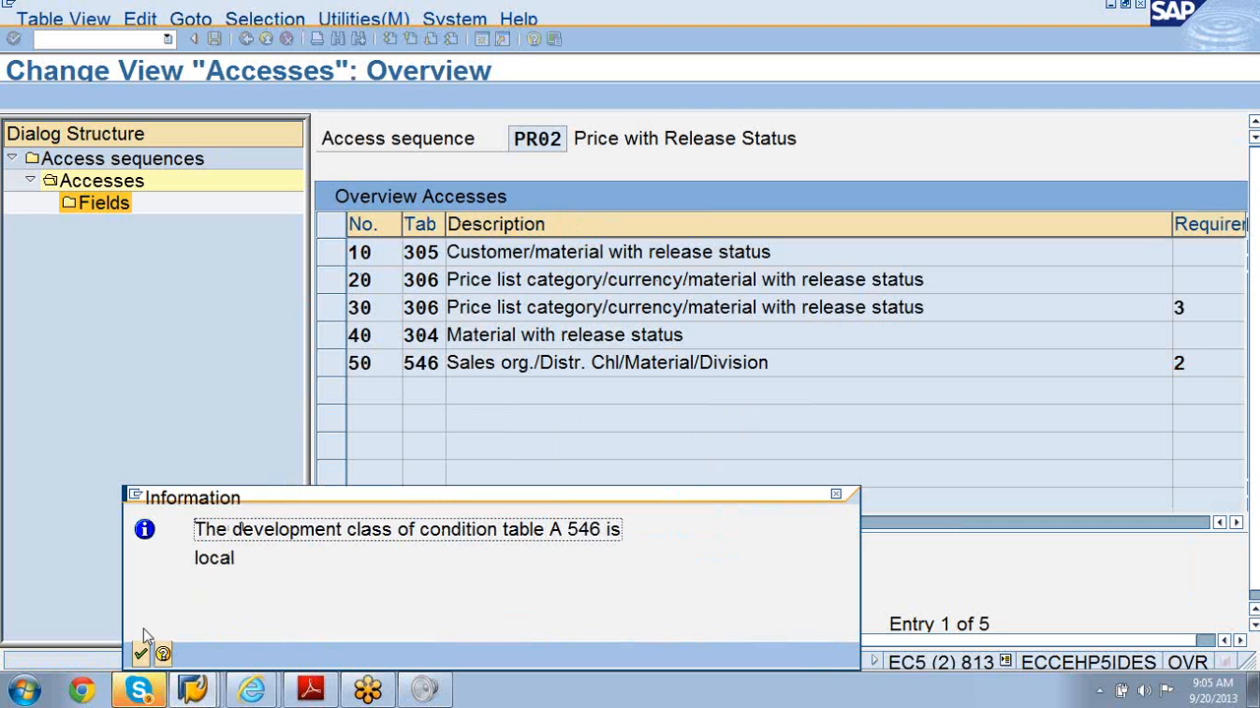
{"action": "left_click", "coordinate": [141, 653]}
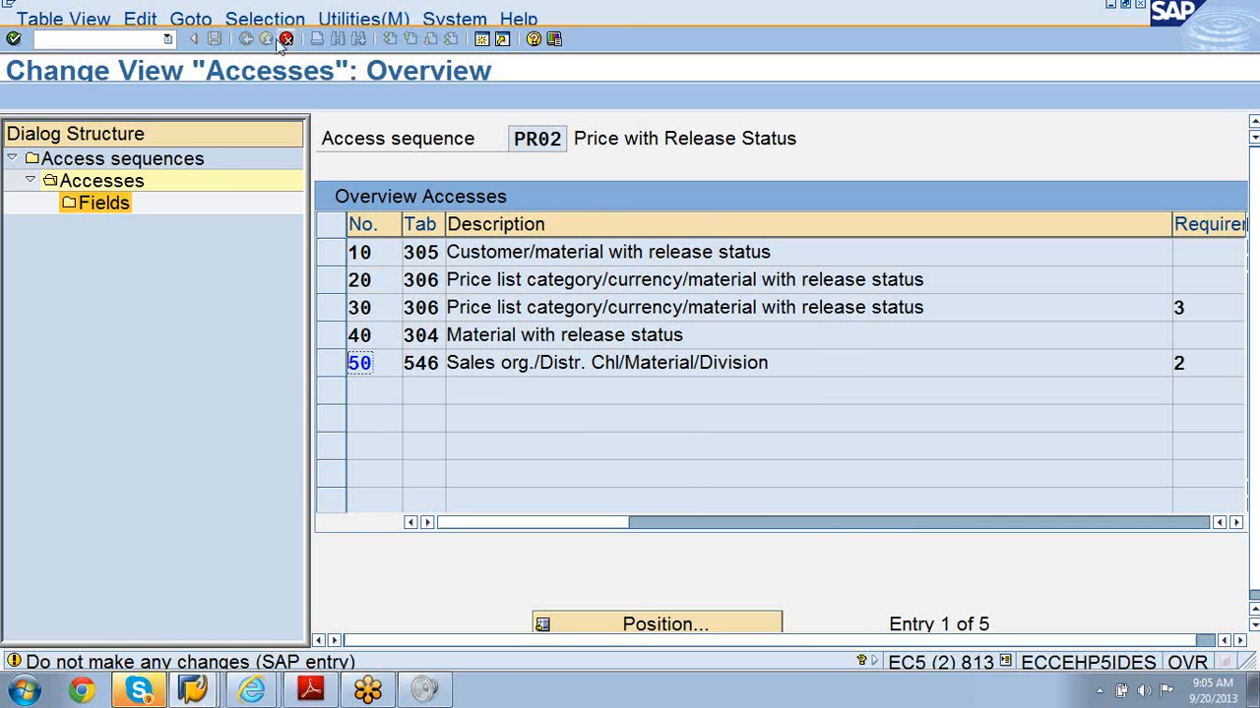
{"action": "left_click", "coordinate": [13, 40]}
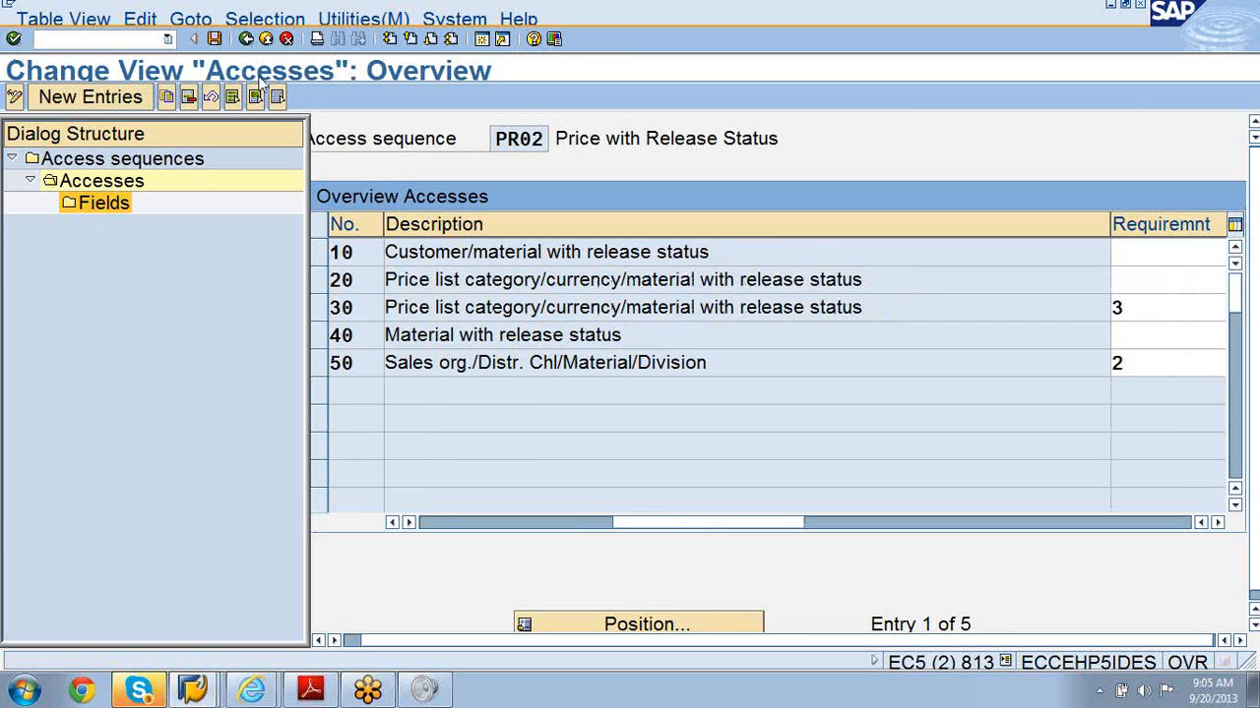
Return to the access sequence overview and reopen the accesses of PR02
{"action": "left_click", "coordinate": [246, 39]}
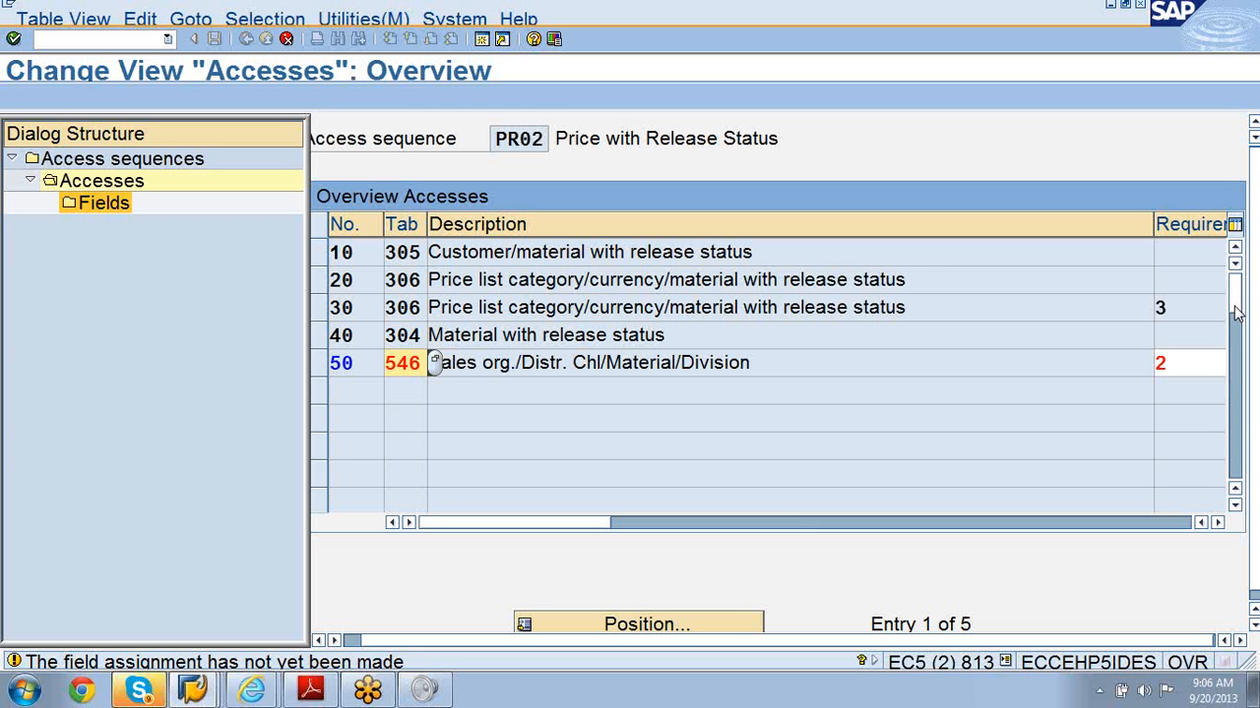
{"action": "left_click", "coordinate": [14, 39]}
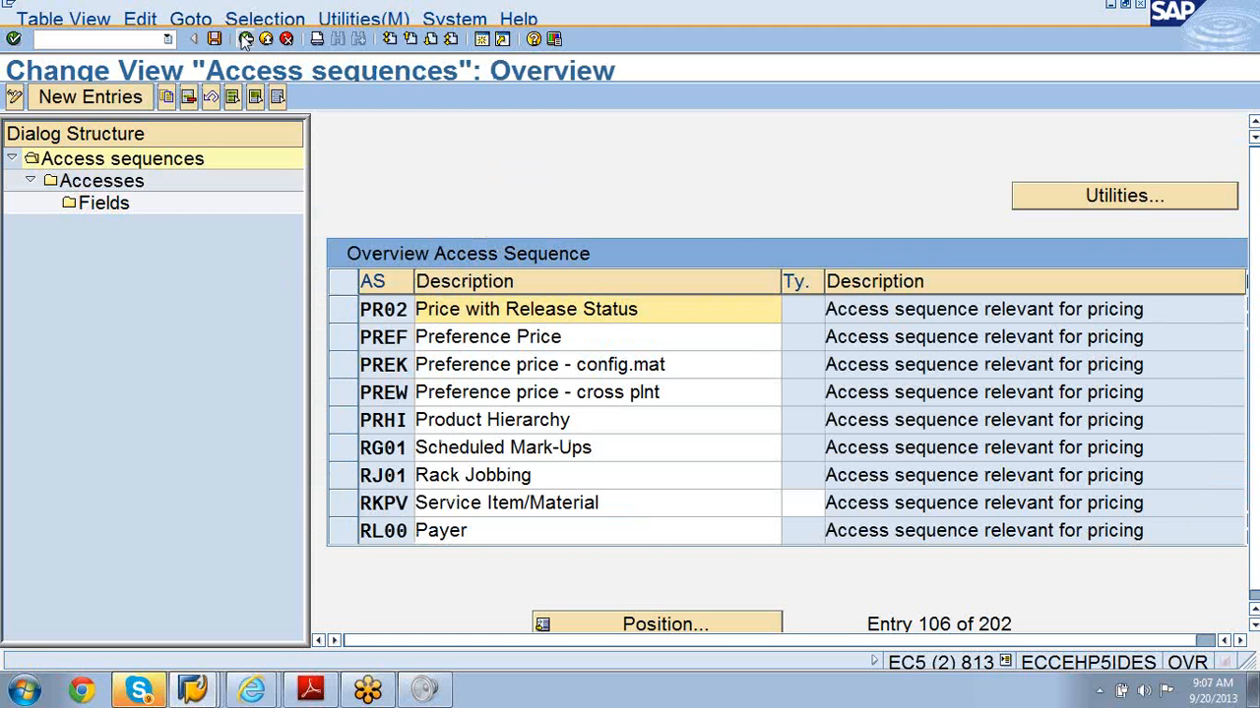
{"action": "left_click", "coordinate": [344, 309]}
{"action": "double_click", "coordinate": [116, 187]}
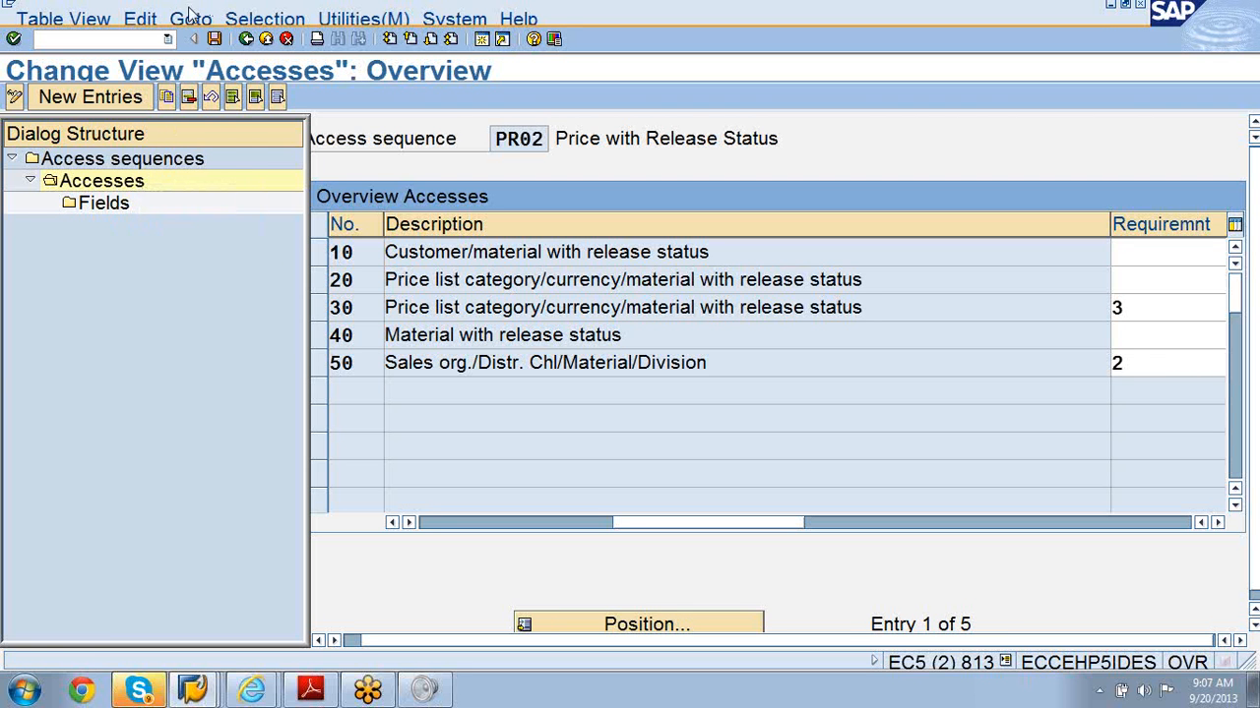
Return from the PR02 accesses to the access sequence overview and try to exit maintenance with the changes saved
{"action": "left_click", "coordinate": [247, 39]}
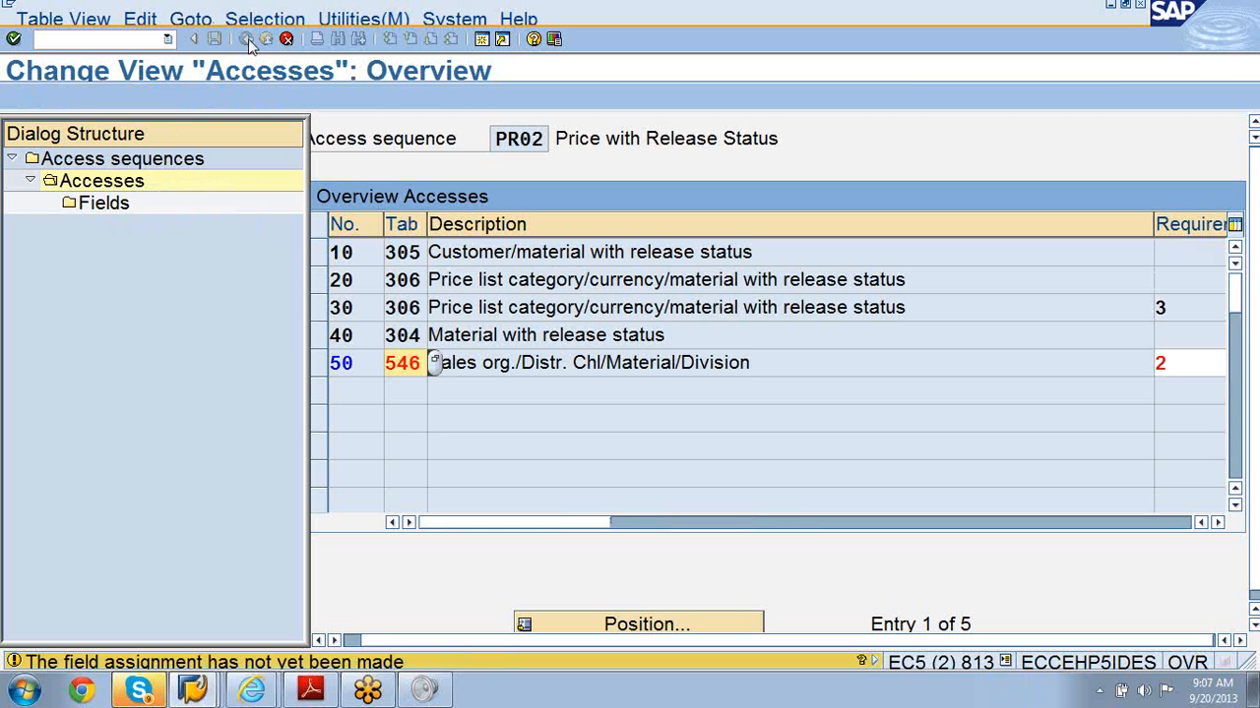
{"action": "left_click", "coordinate": [14, 39]}
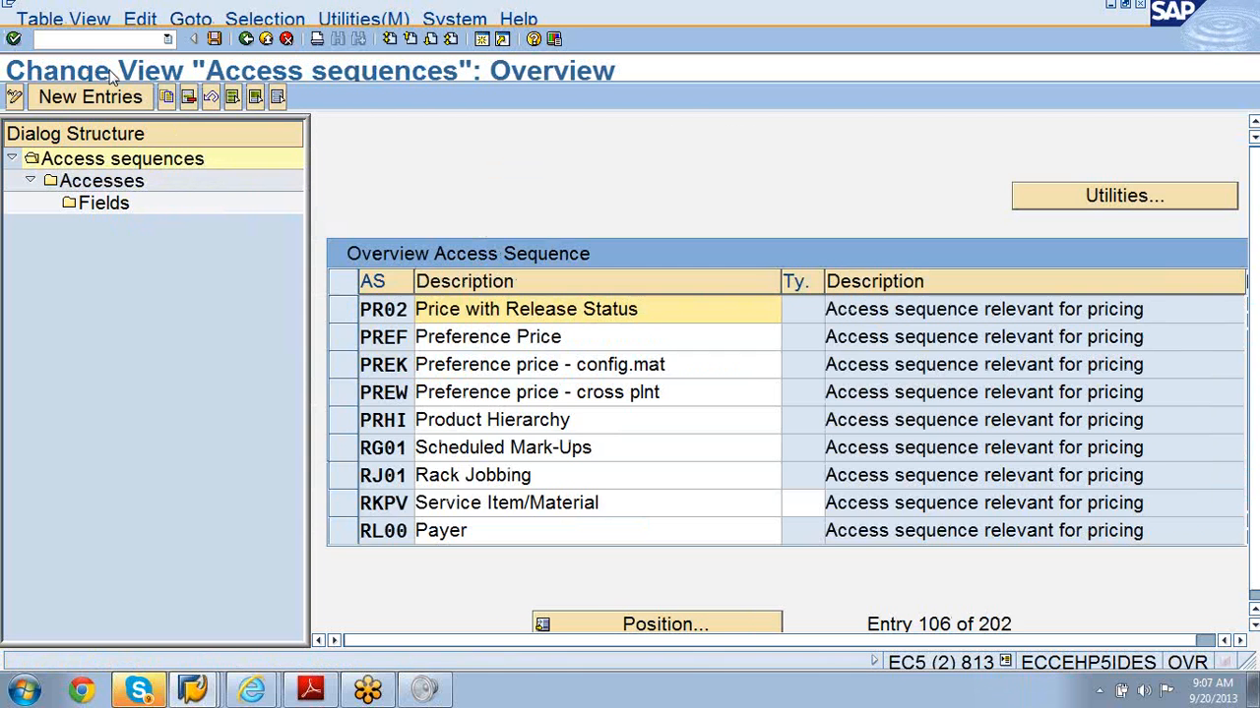
{"action": "left_click", "coordinate": [246, 39]}
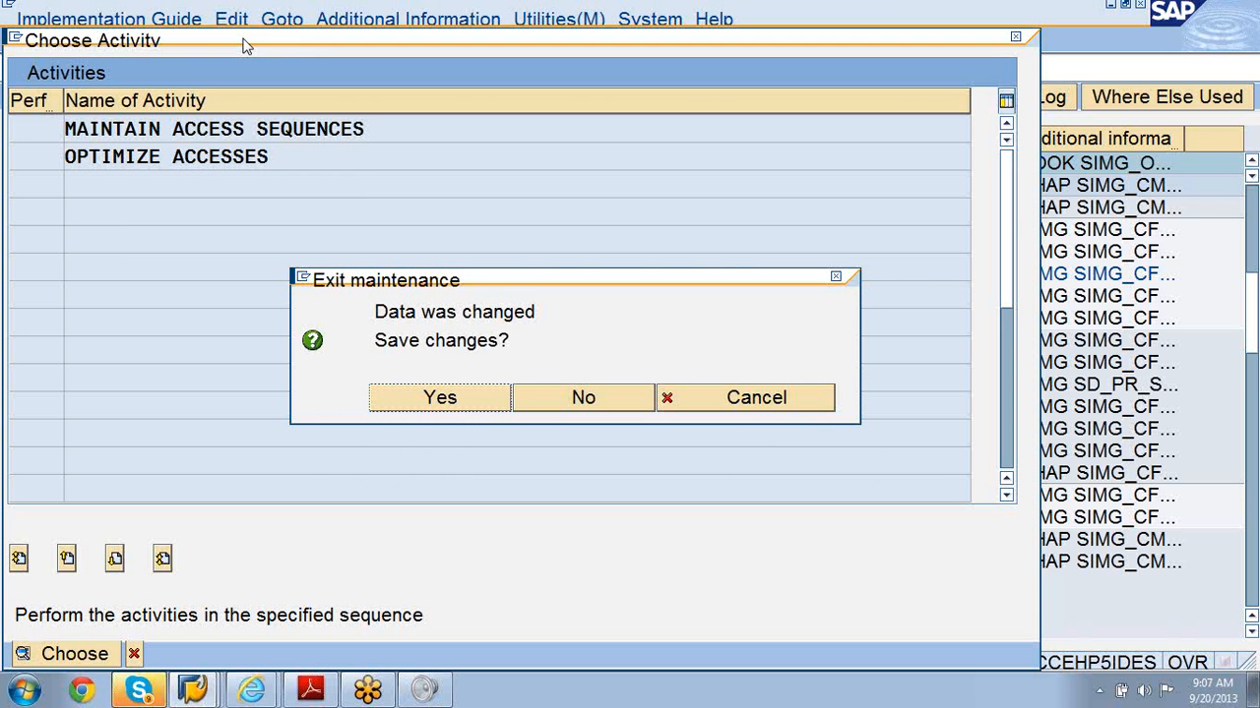
{"action": "left_click", "coordinate": [460, 394]}
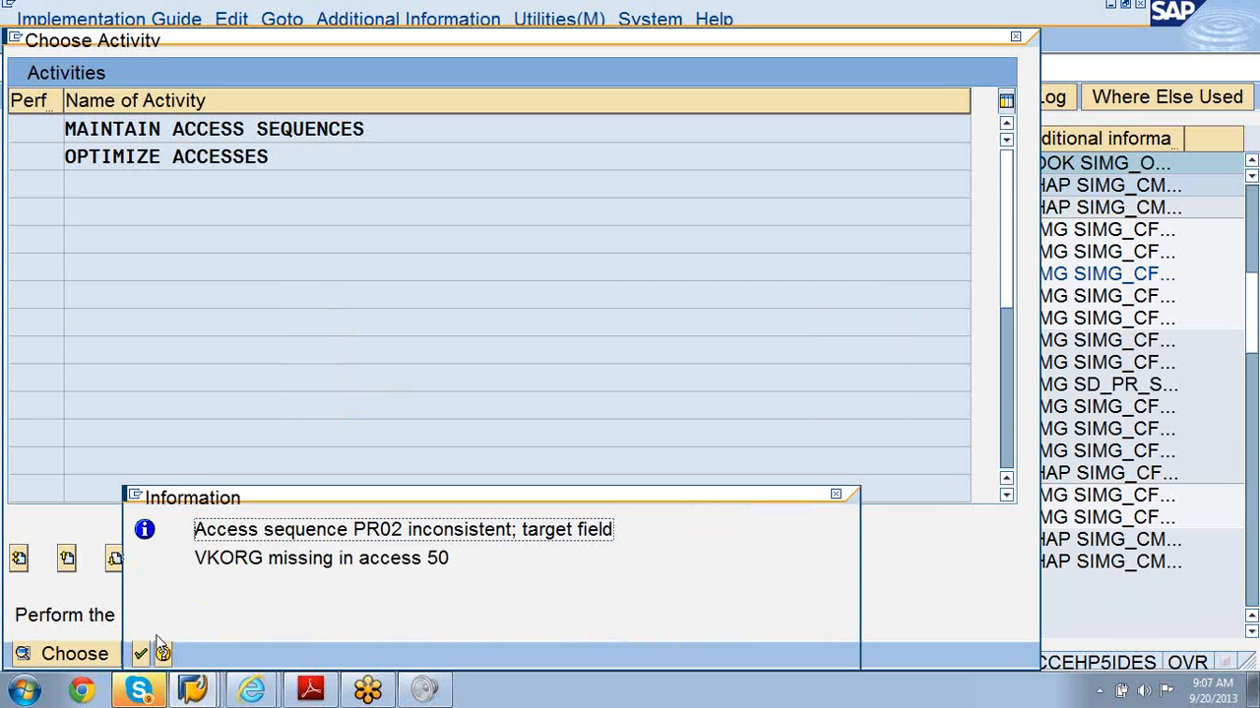
{"action": "left_click", "coordinate": [147, 653]}
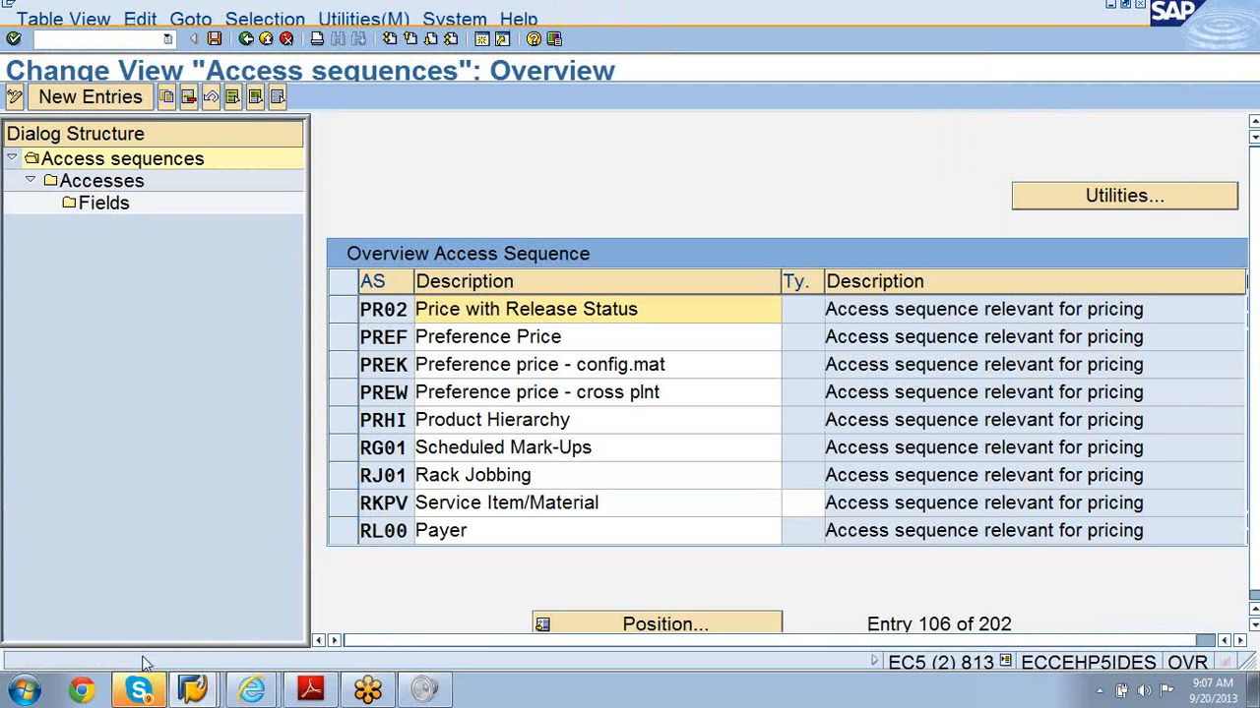
Select access sequence PR02, open its accesses, and try to open the field assignments of access 50
{"action": "left_click", "coordinate": [335, 309]}
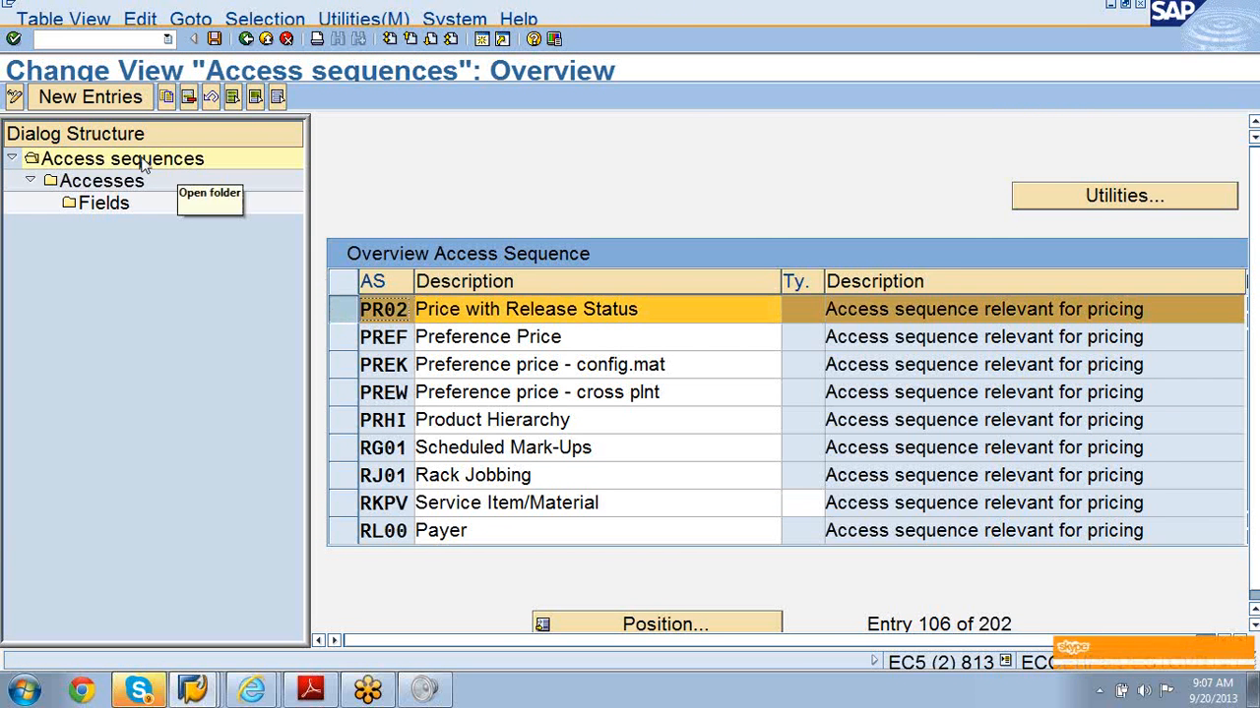
{"action": "double_click", "coordinate": [136, 183]}
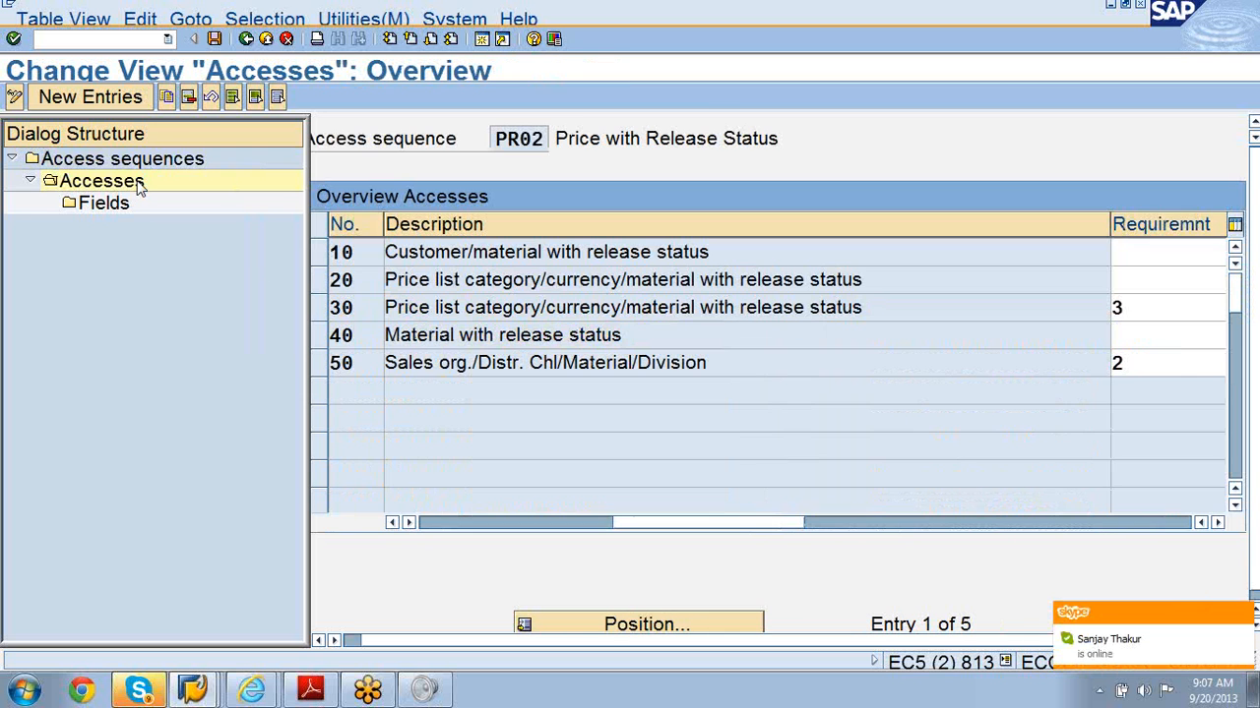
{"action": "left_click", "coordinate": [340, 363]}
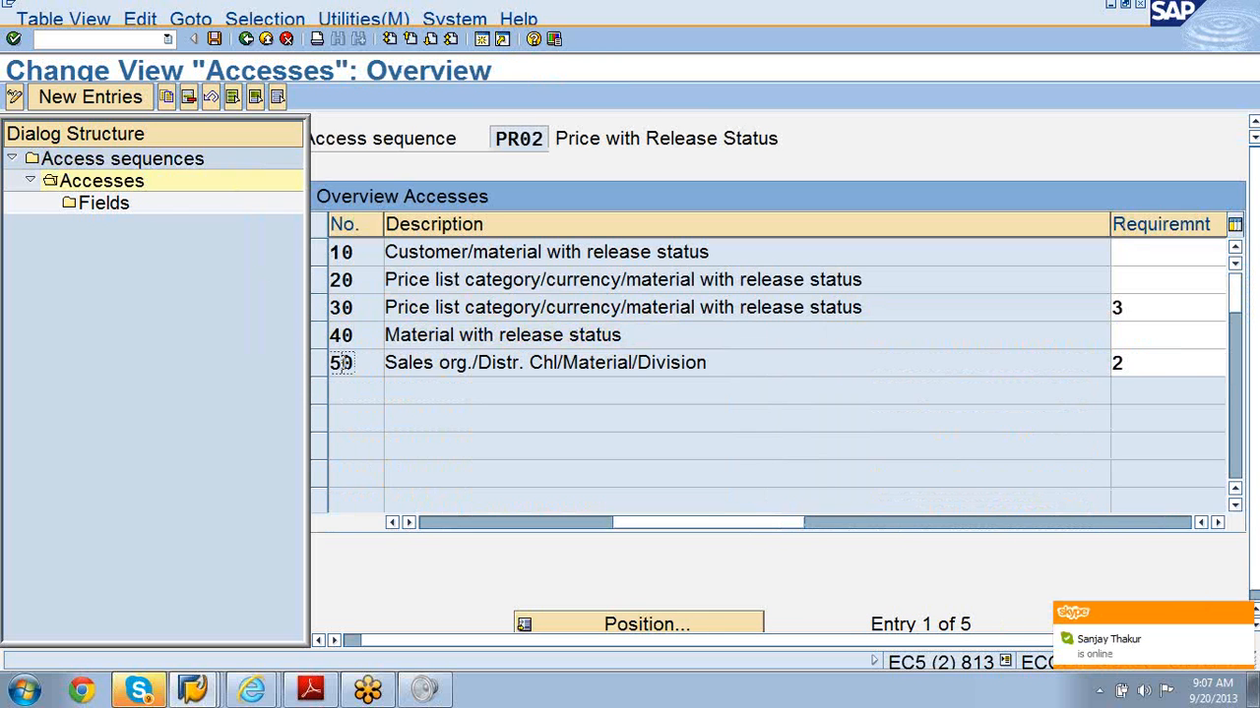
{"action": "double_click", "coordinate": [116, 210]}
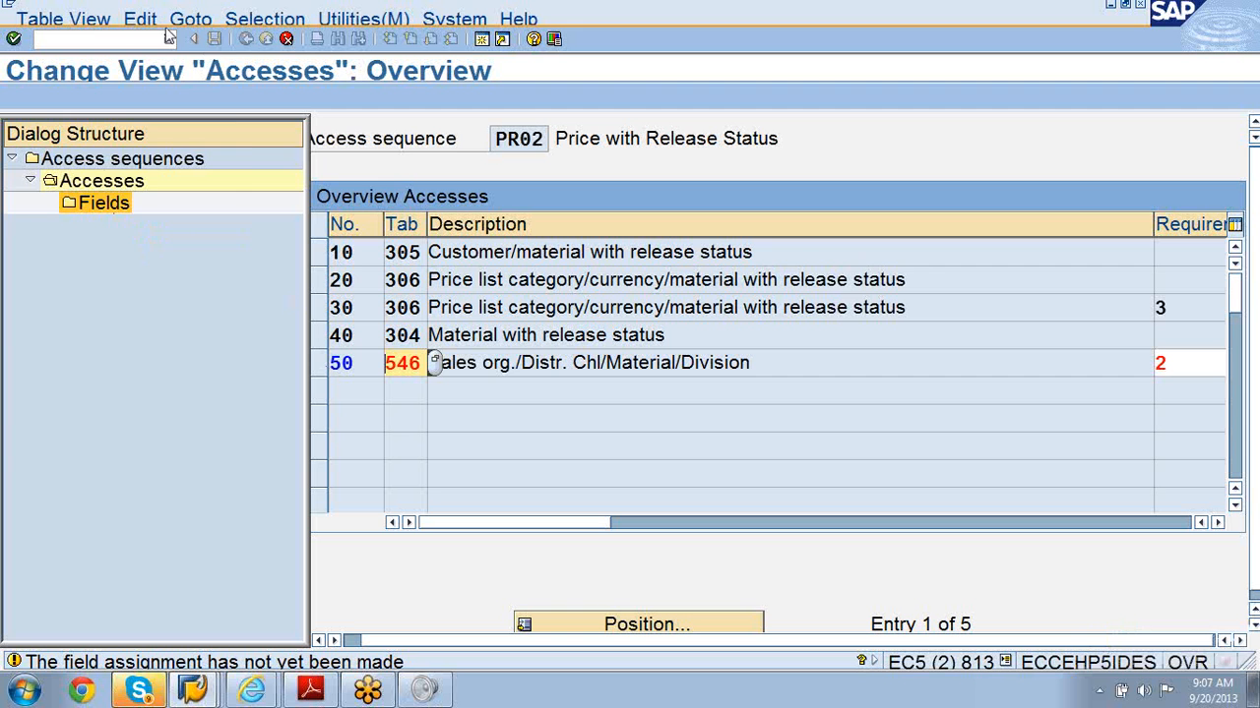
Acknowledge the missing field assignment warning and return to the editable PR02 accesses overview
{"action": "left_click", "coordinate": [85, 21]}
{"action": "left_click", "coordinate": [140, 19]}
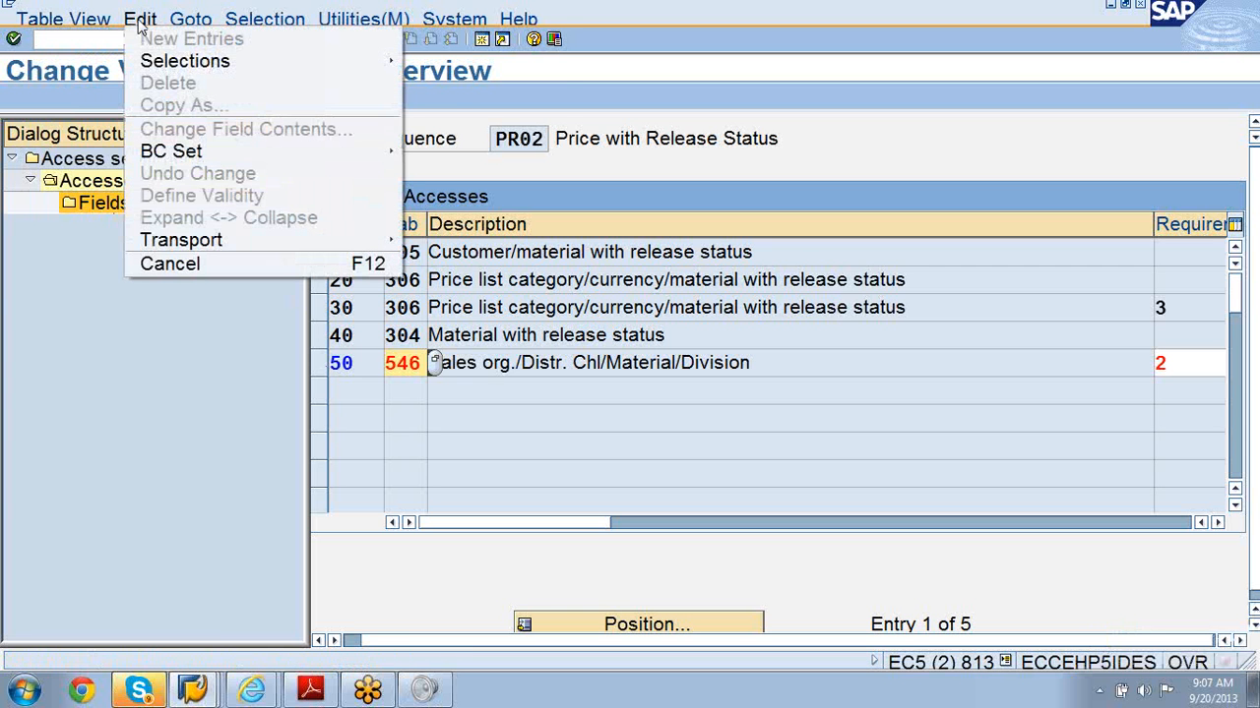
{"action": "mouse_move", "coordinate": [169, 71]}
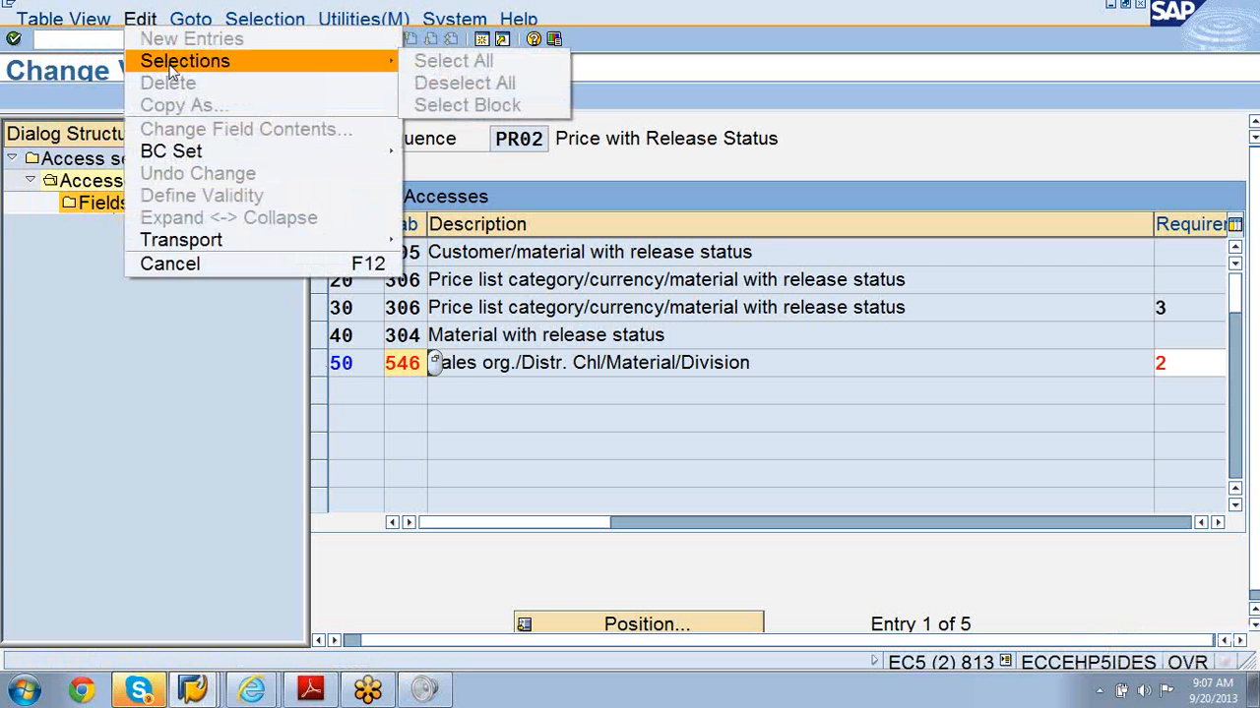
{"action": "left_click", "coordinate": [191, 19]}
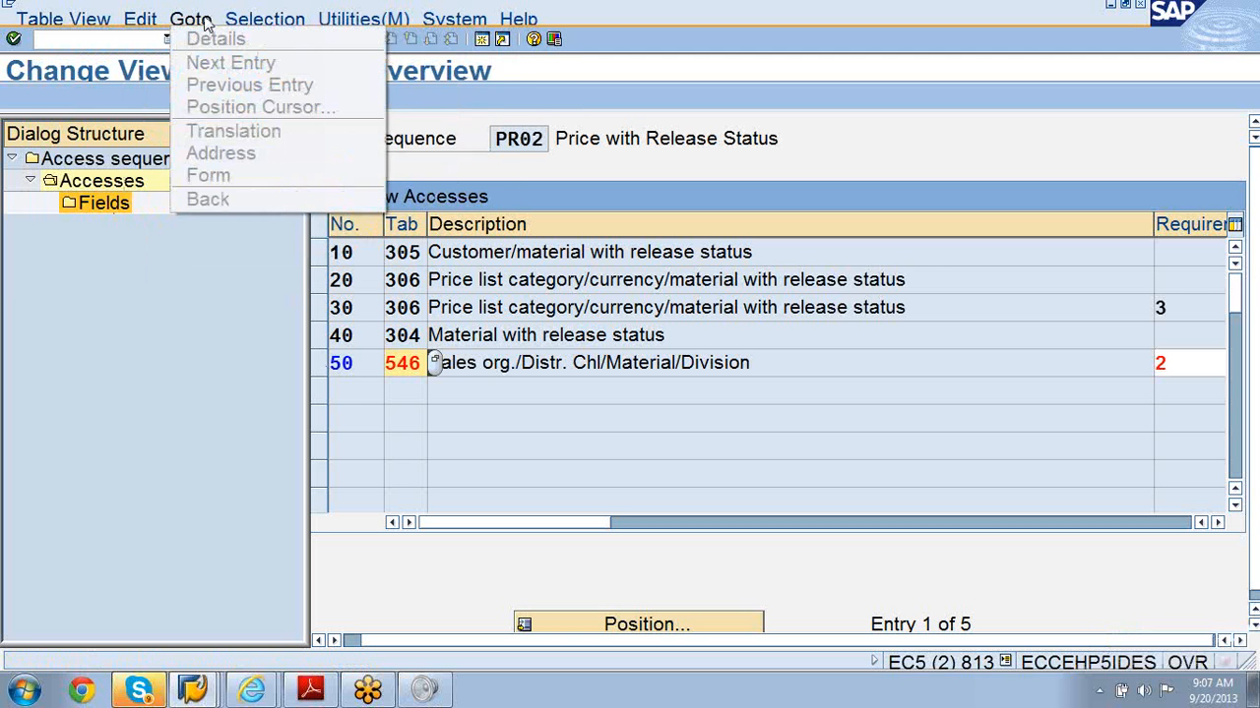
{"action": "left_click", "coordinate": [265, 20]}
{"action": "left_click", "coordinate": [153, 326]}
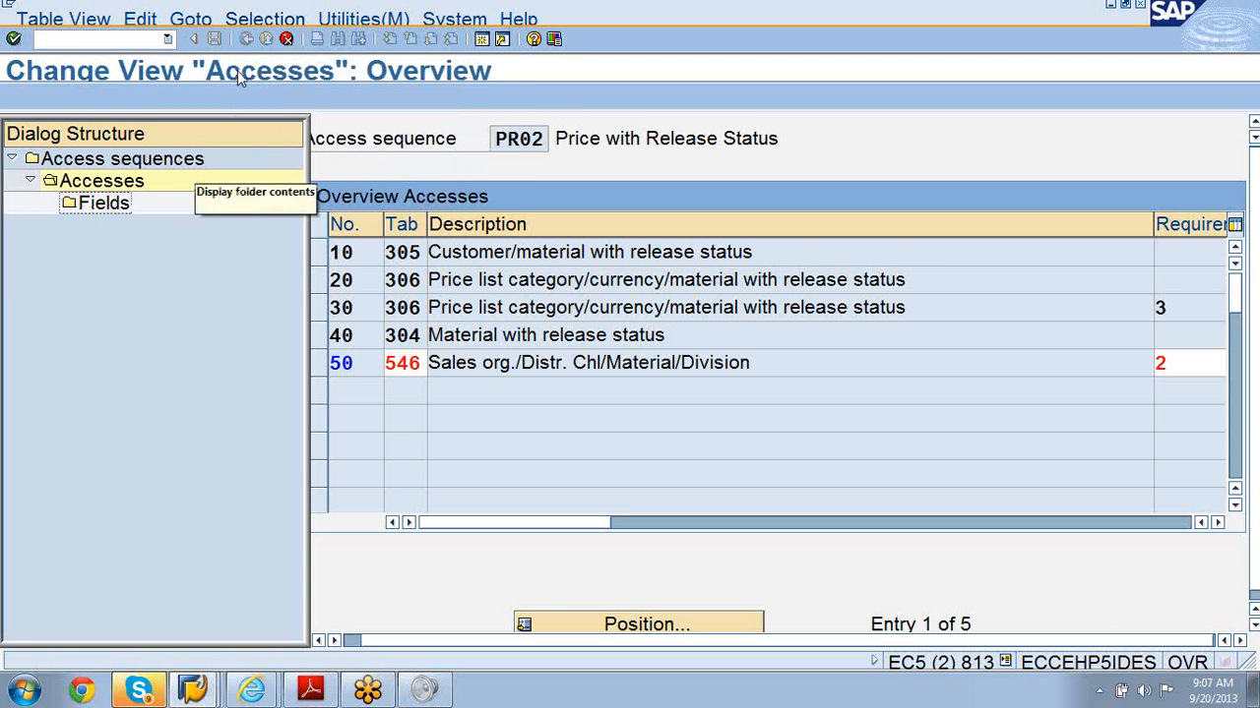
{"action": "left_click", "coordinate": [14, 40]}
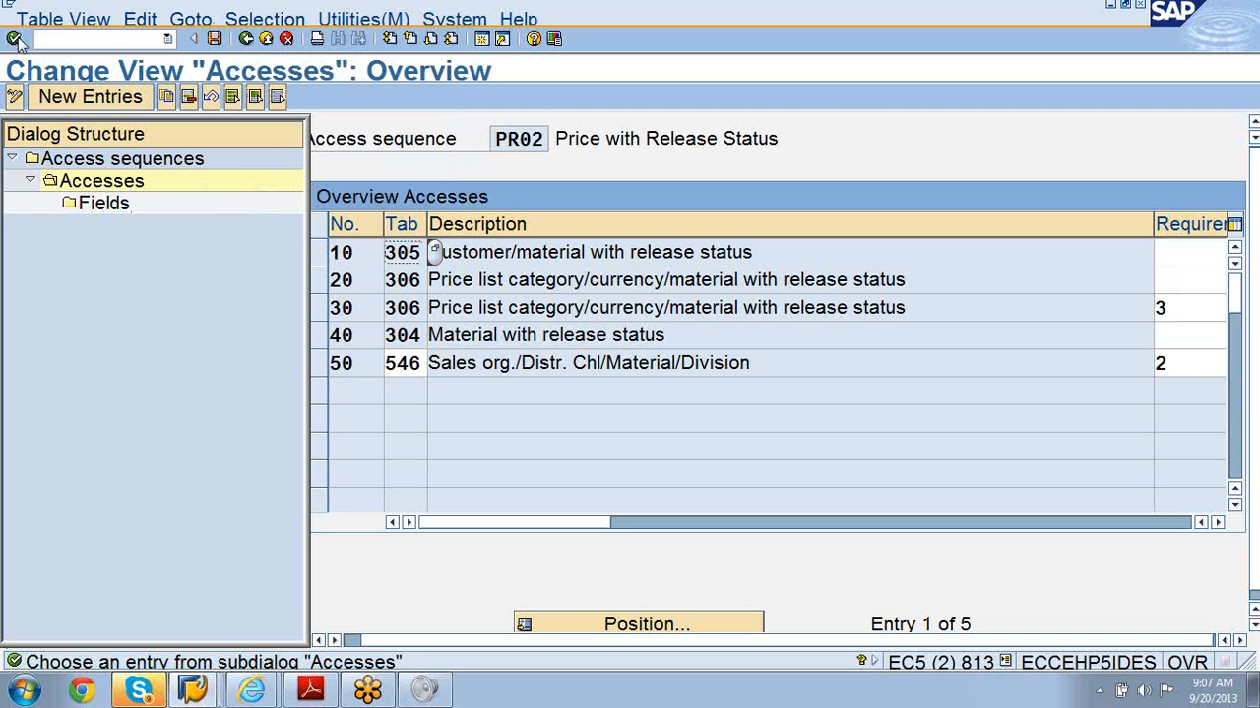
{"action": "left_click", "coordinate": [14, 39]}
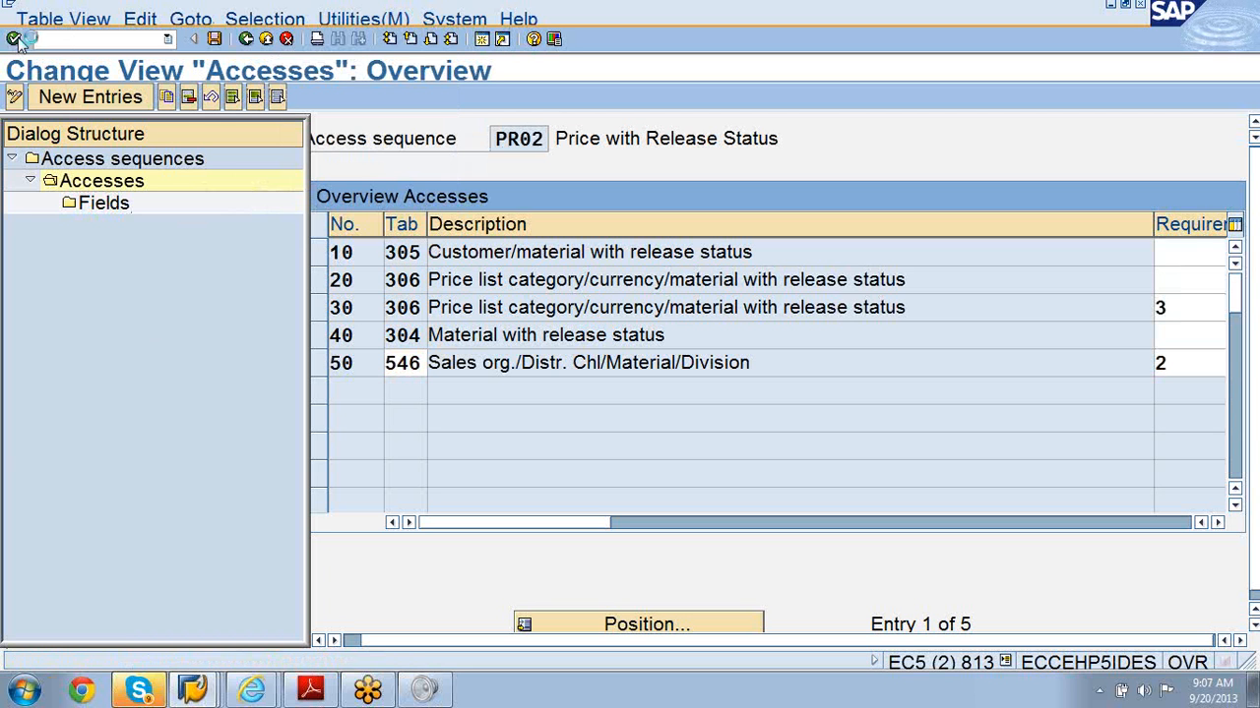
Select access 50 with table 546 and open its field assignments, accepting the missing assignment warning
{"action": "left_click", "coordinate": [319, 364]}
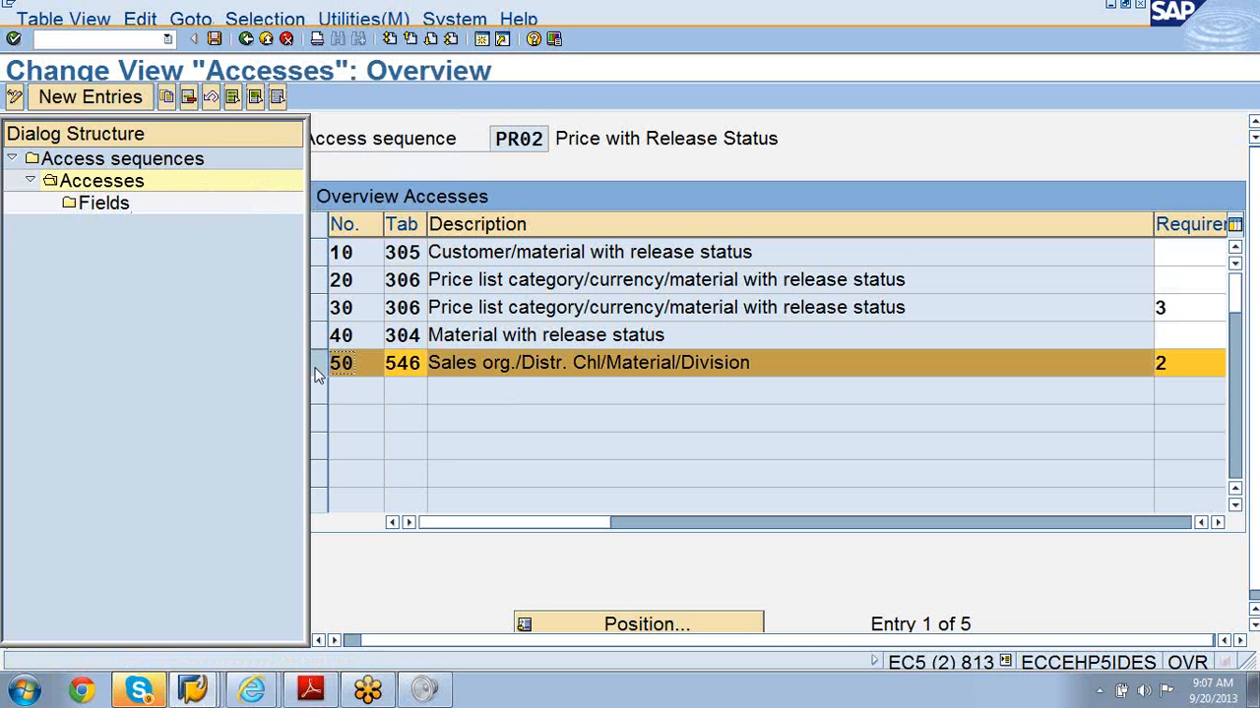
{"action": "double_click", "coordinate": [102, 206]}
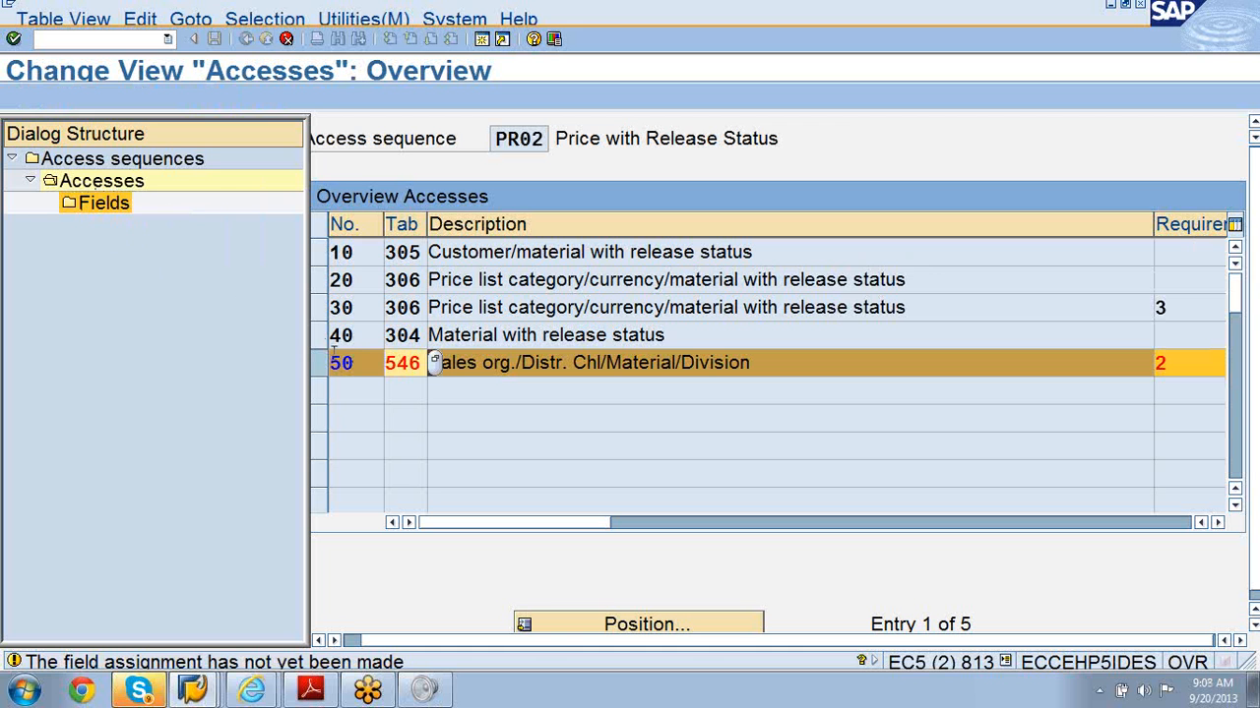
{"action": "left_click", "coordinate": [93, 17]}
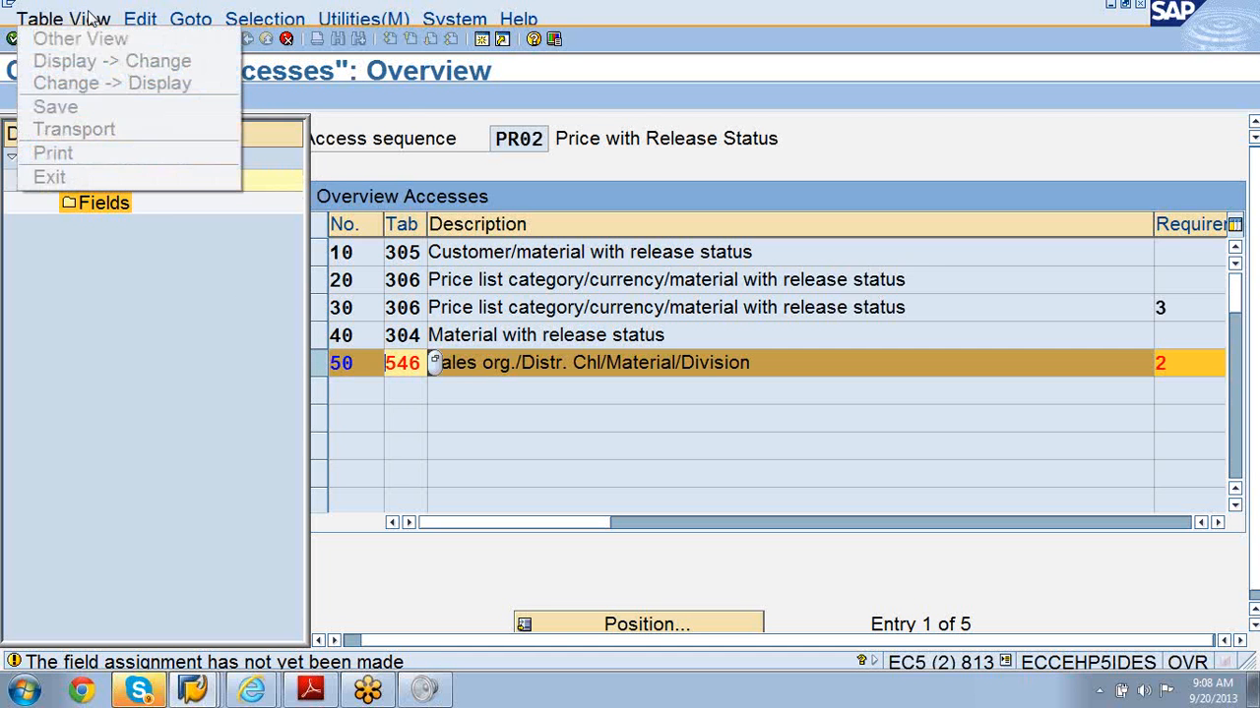
{"action": "left_click", "coordinate": [142, 20]}
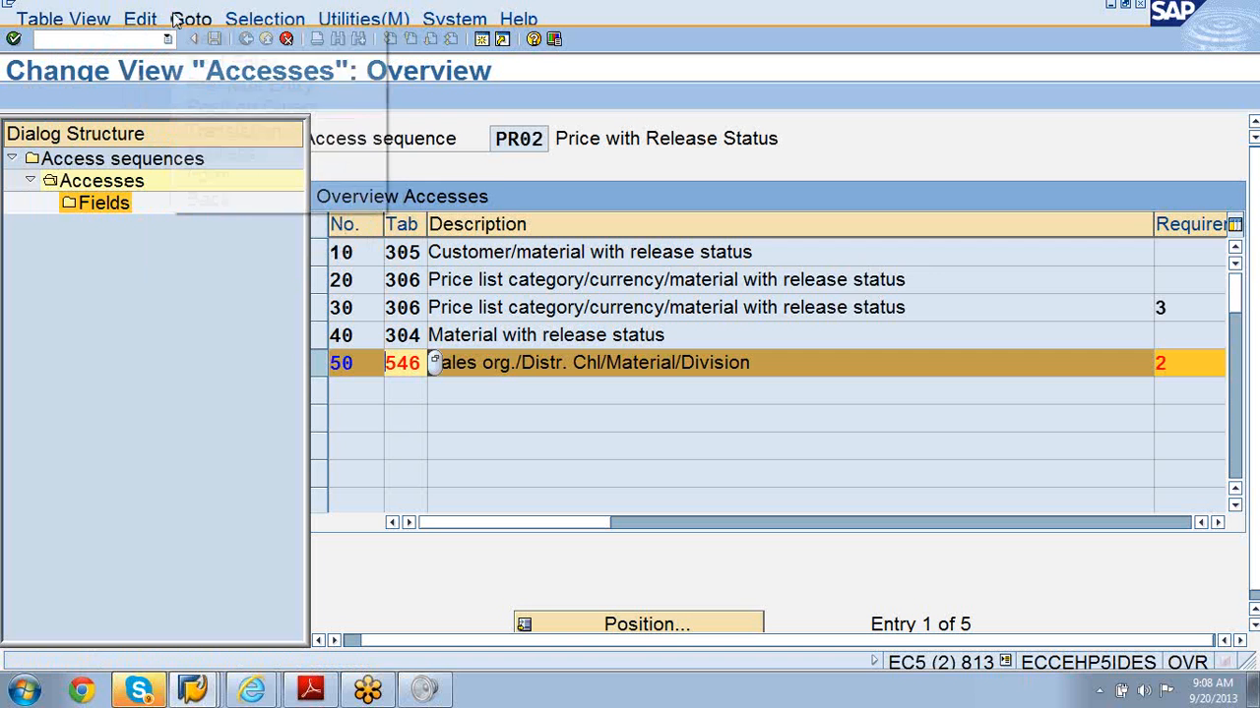
{"action": "mouse_move", "coordinate": [282, 27]}
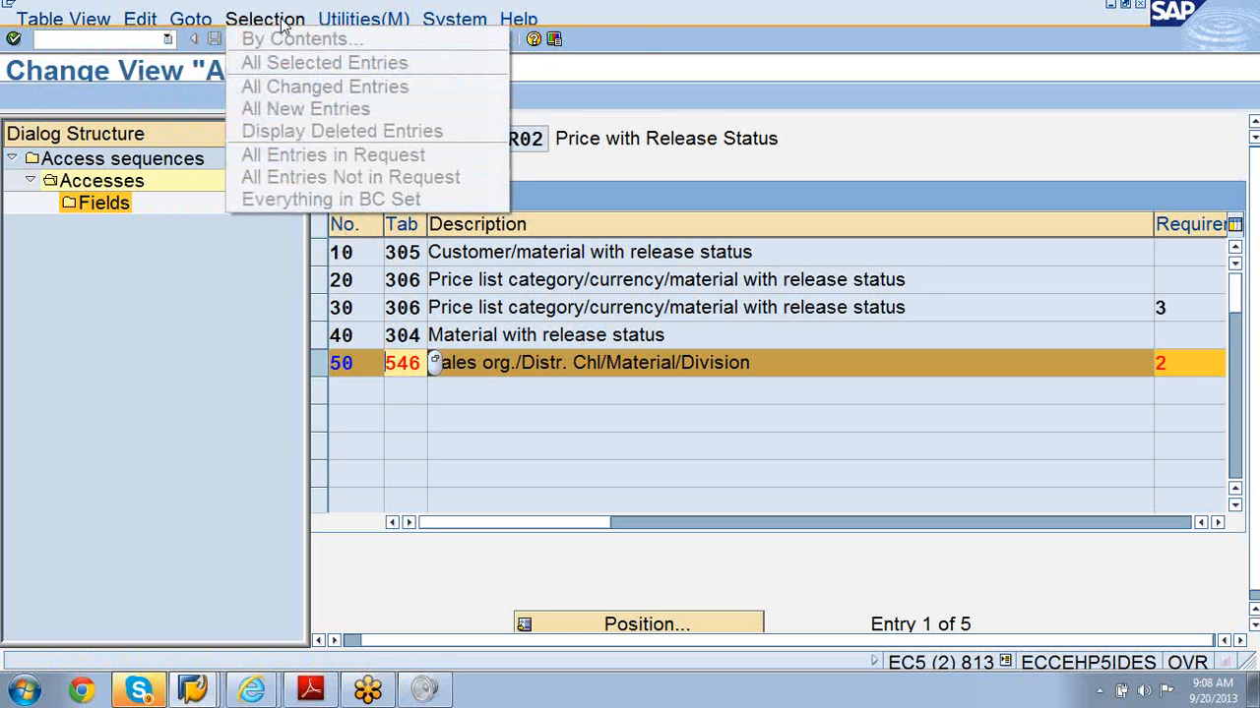
{"action": "mouse_move", "coordinate": [362, 23]}
{"action": "left_click", "coordinate": [170, 352]}
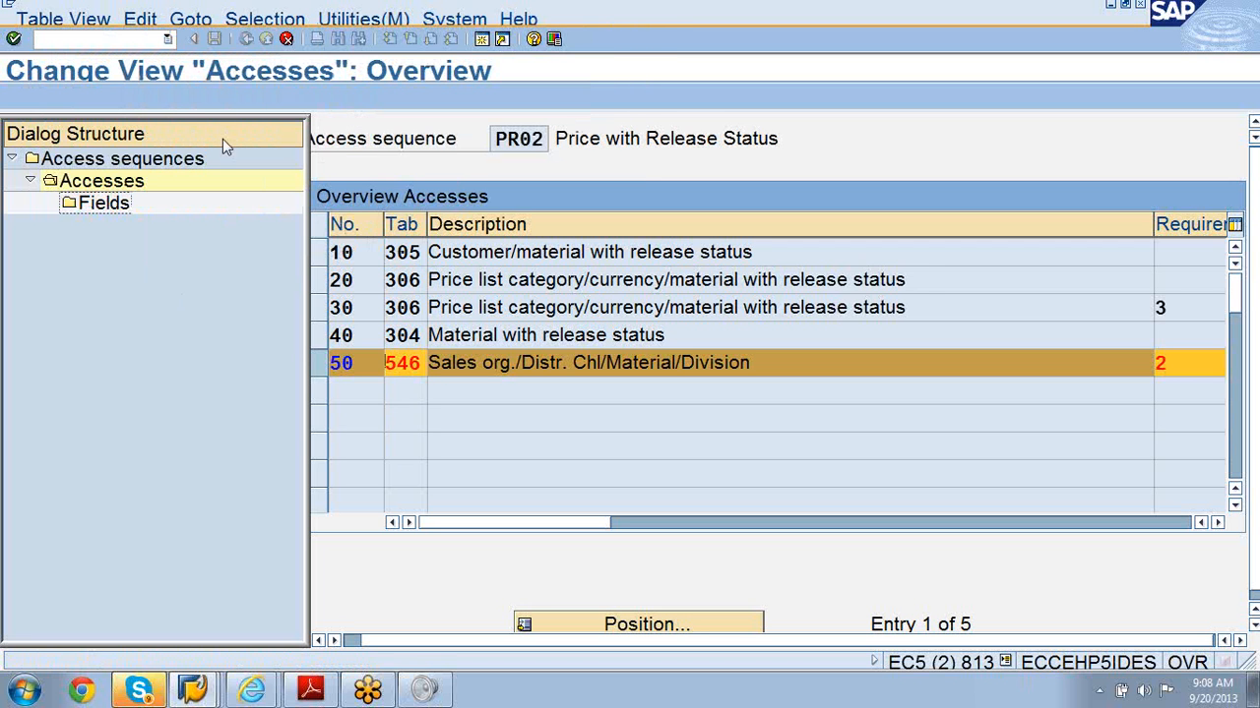
{"action": "left_click", "coordinate": [13, 39]}
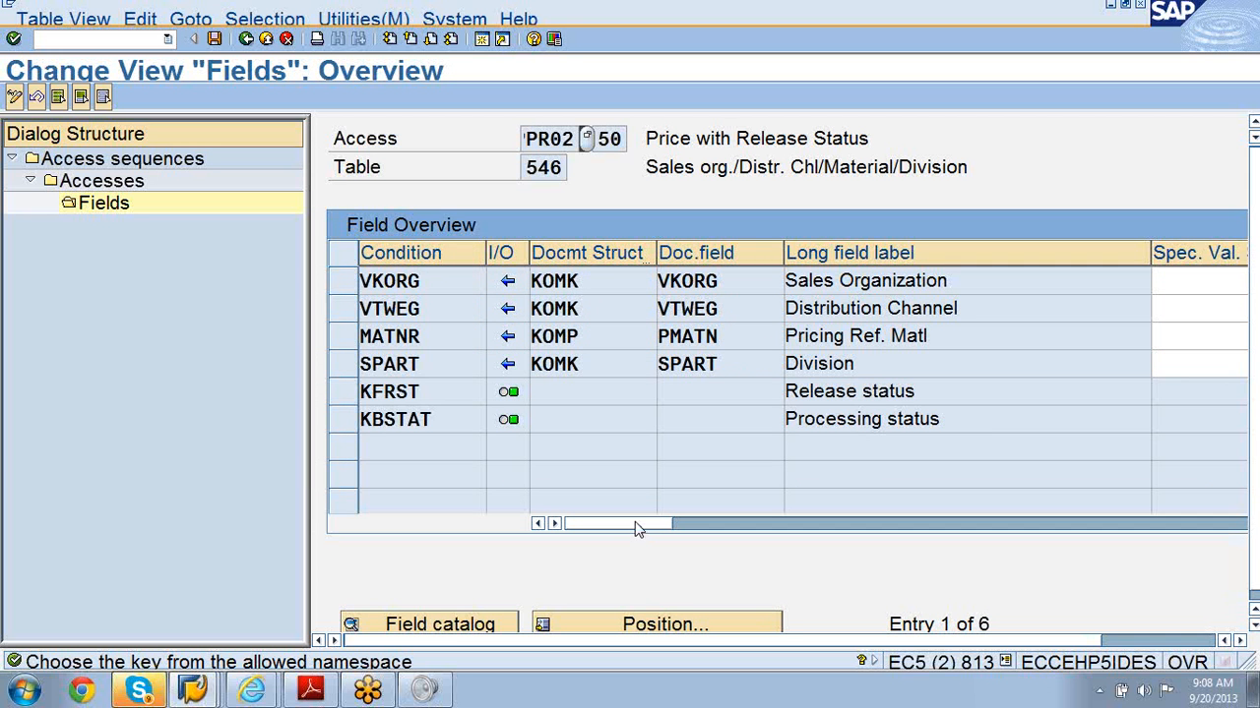
Allow the initial value for the Sales Organization field VKORG of access 50 and save the field assignments, confirming the prompts
{"action": "left_click_drag", "start_coordinate": [634, 528], "coordinate": [984, 562]}
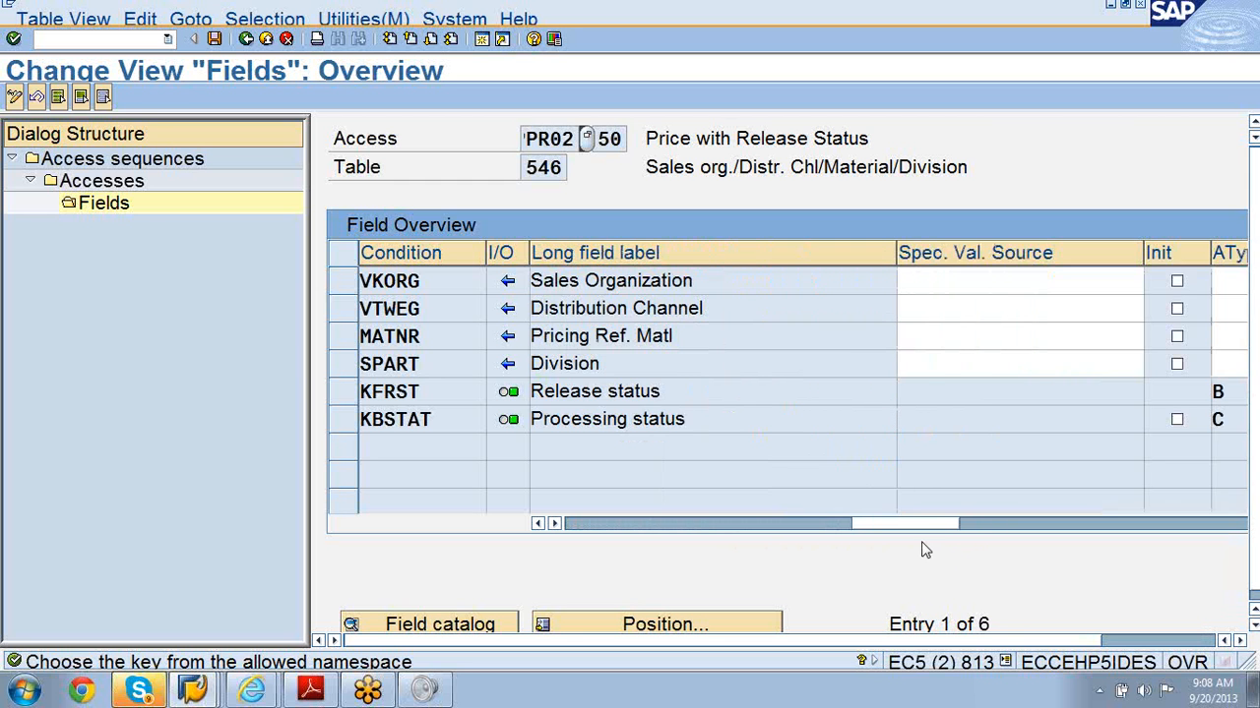
{"action": "left_click", "coordinate": [1177, 282]}
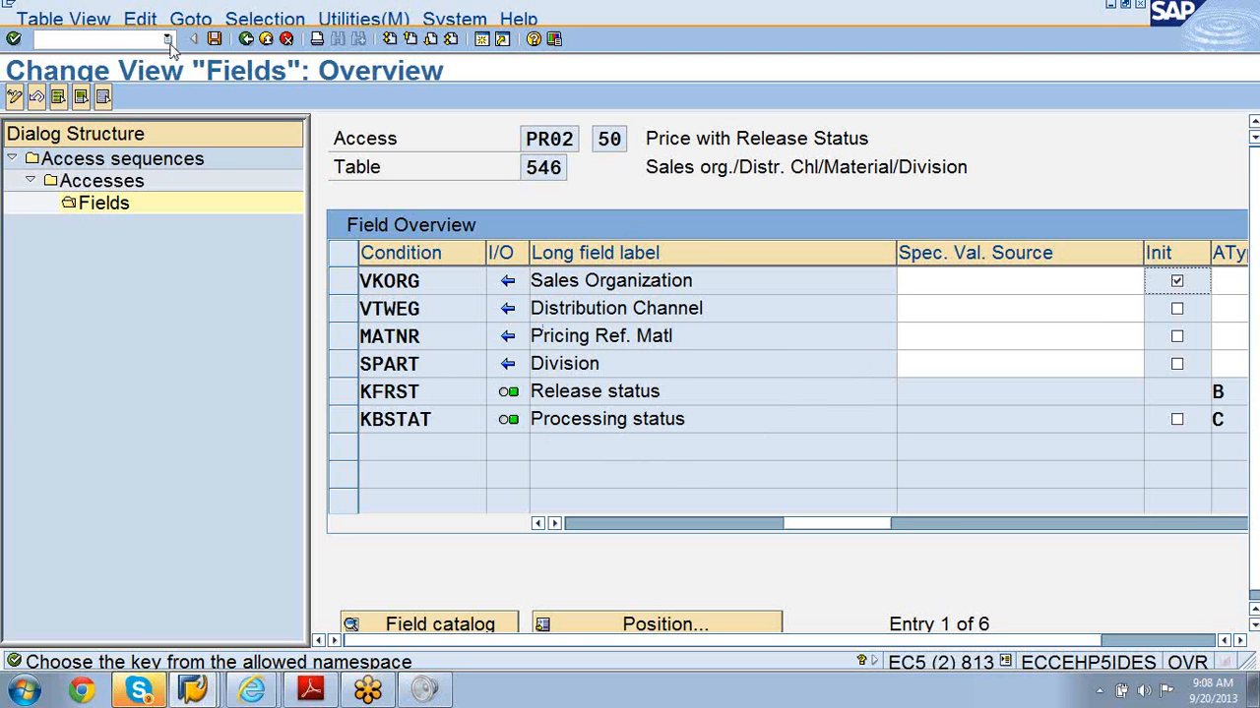
{"action": "left_click", "coordinate": [216, 39]}
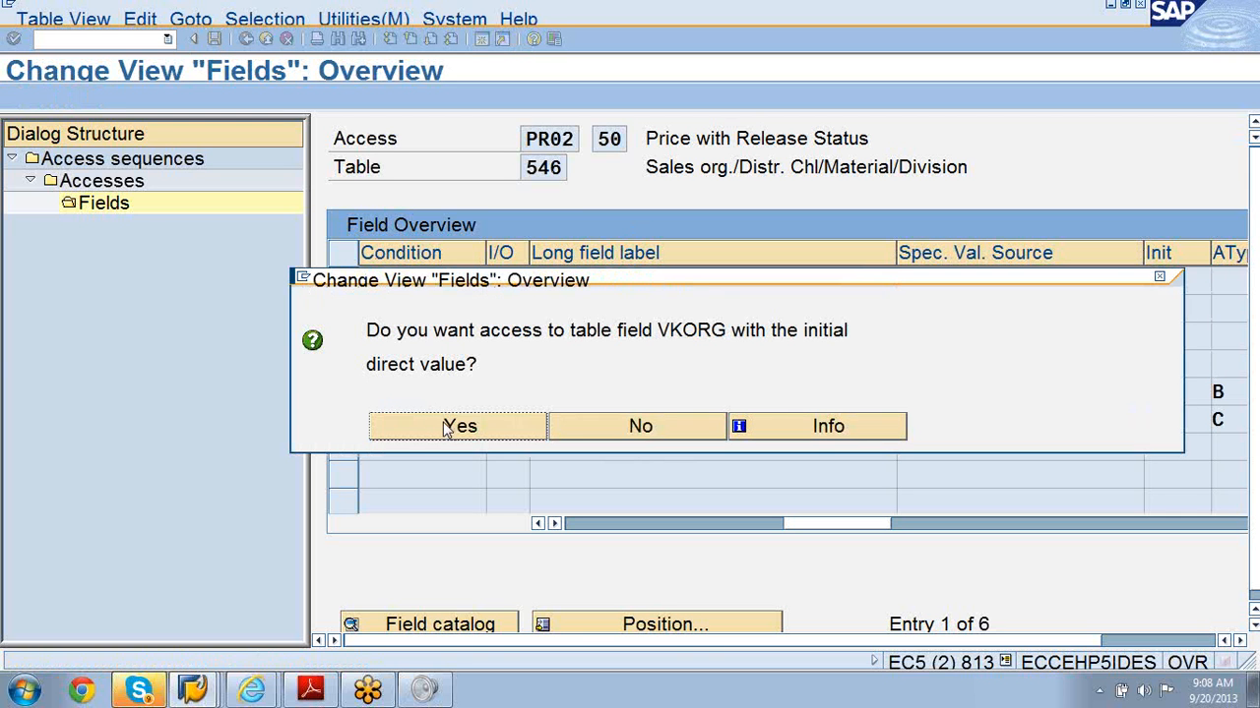
{"action": "left_click", "coordinate": [448, 427]}
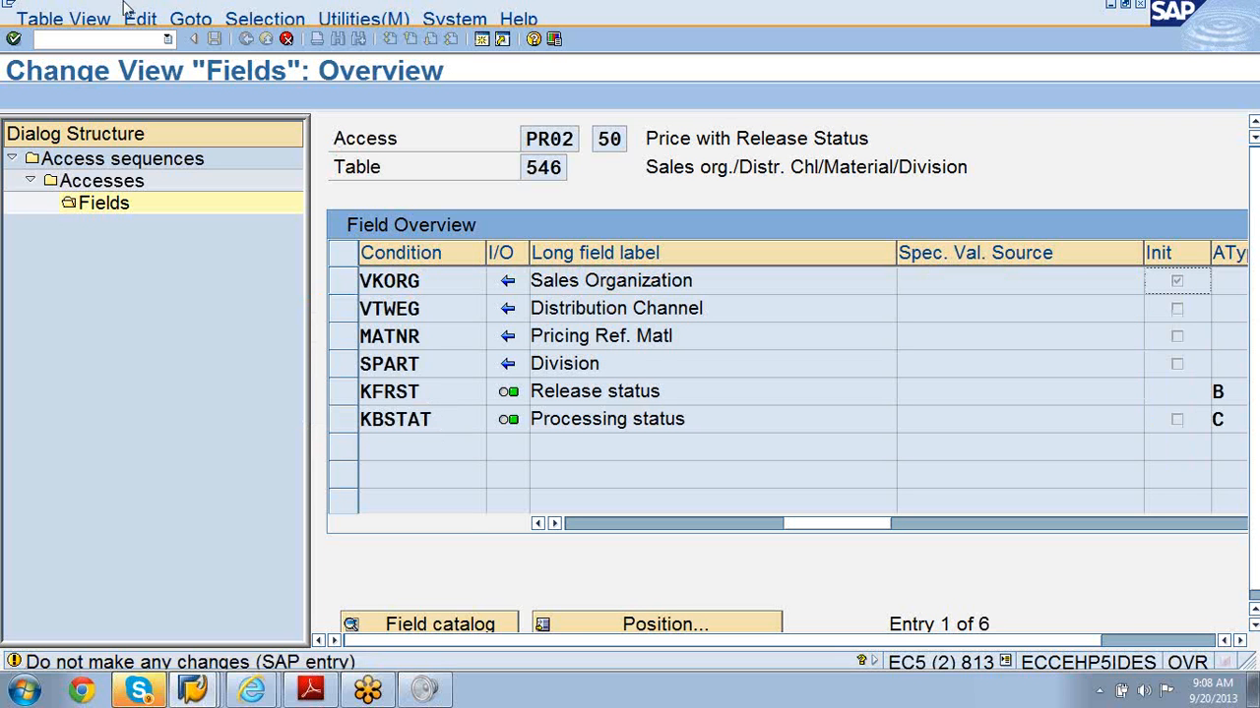
{"action": "left_click", "coordinate": [12, 39]}
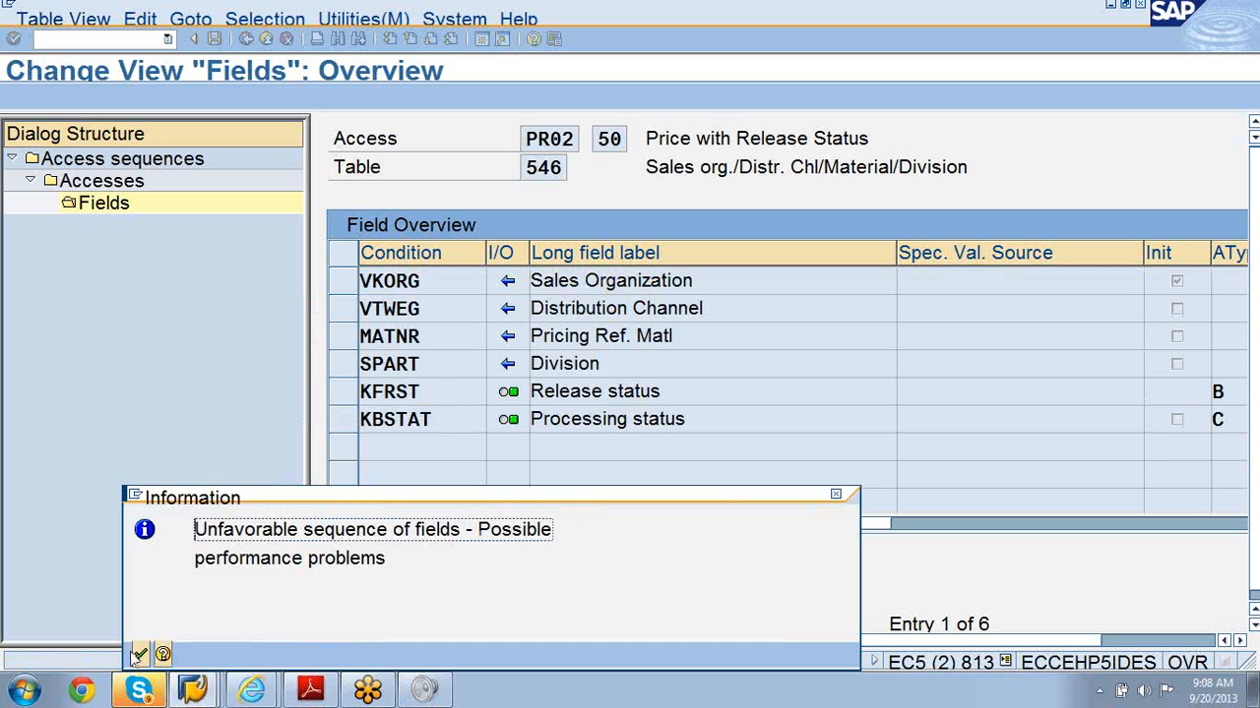
{"action": "left_click", "coordinate": [141, 655]}
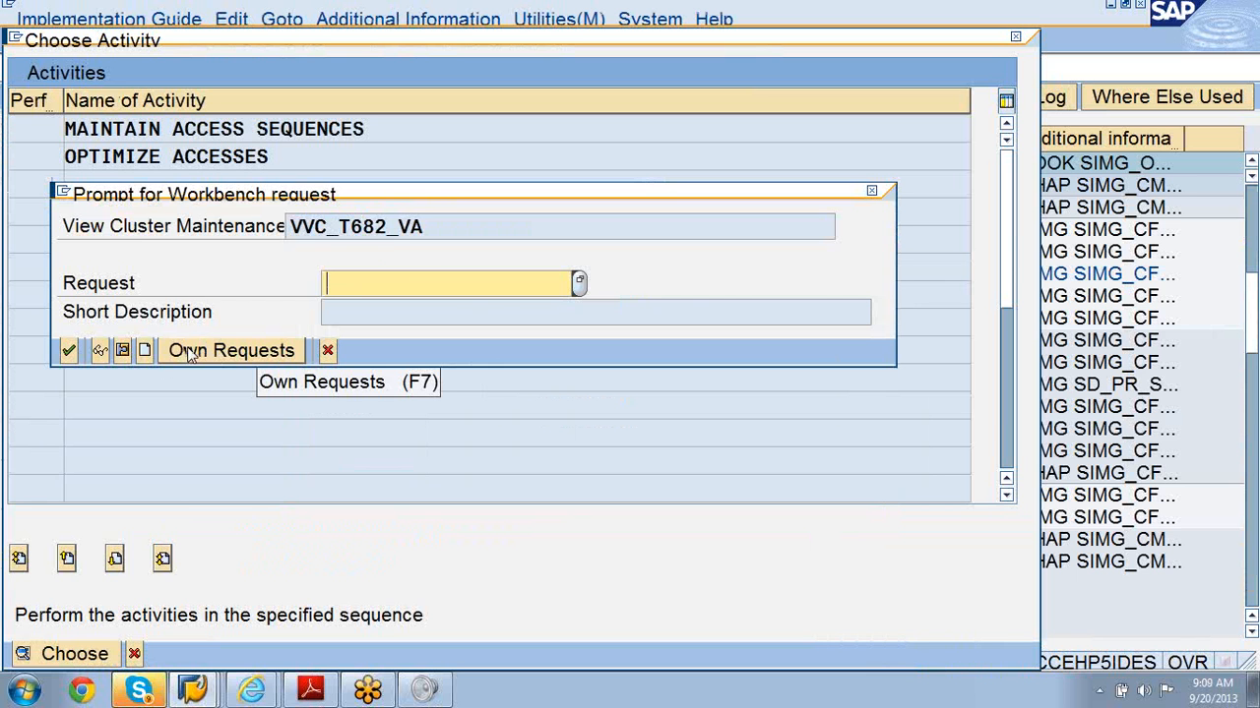
Create a new workbench request with the short description "Condition table change" for the access sequence changes
{"action": "left_click", "coordinate": [194, 356]}
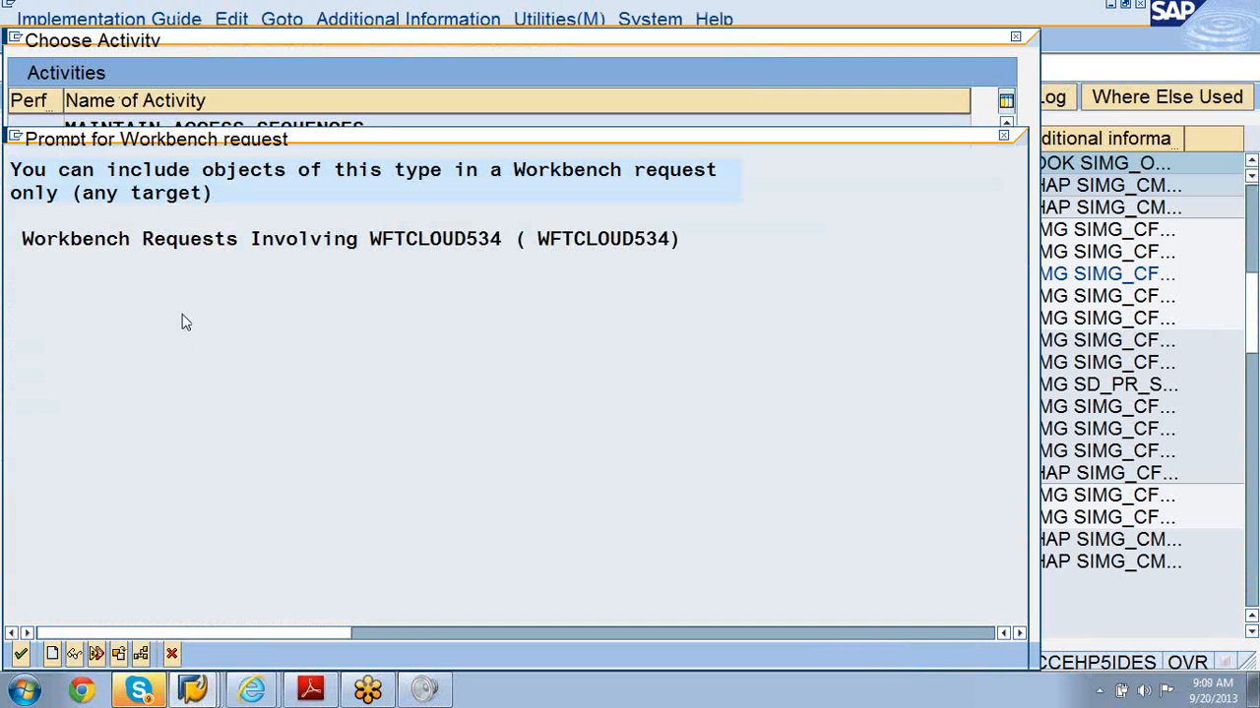
{"action": "left_click", "coordinate": [52, 655]}
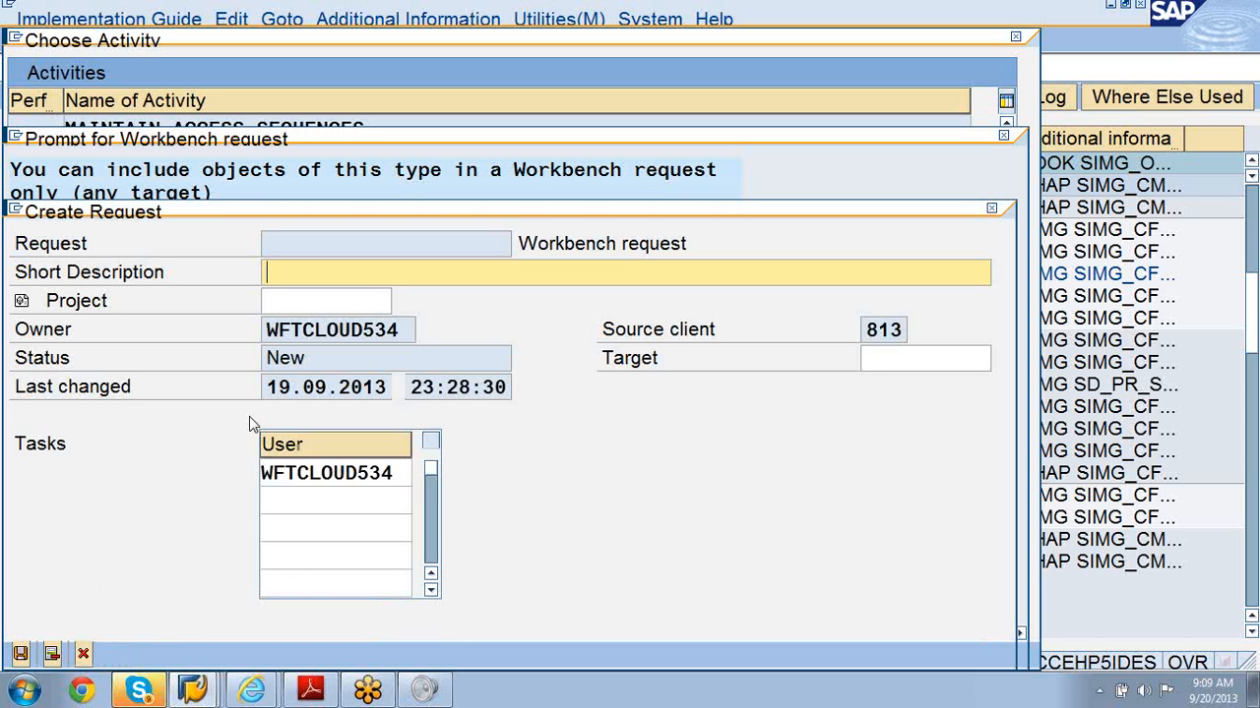
{"action": "type", "text": "P"}
{"action": "key", "text": "BackSpace"}
{"action": "type", "text": "Condition t"}
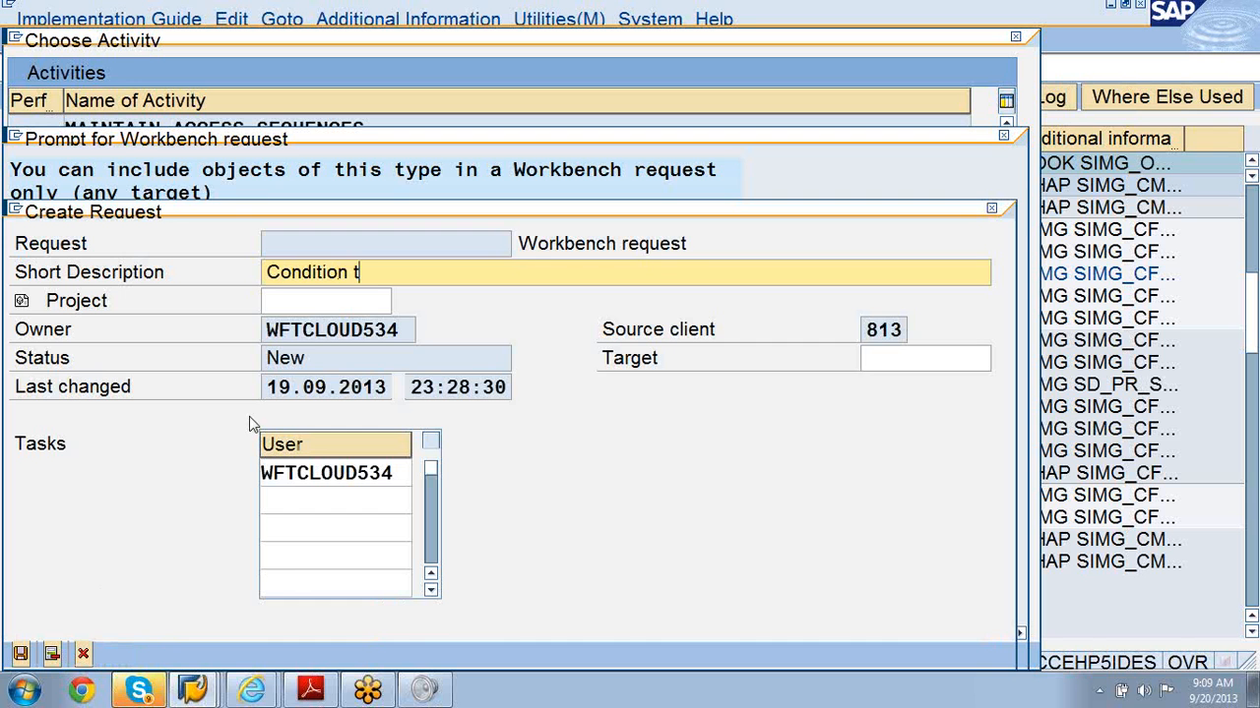
{"action": "type", "text": "able change"}
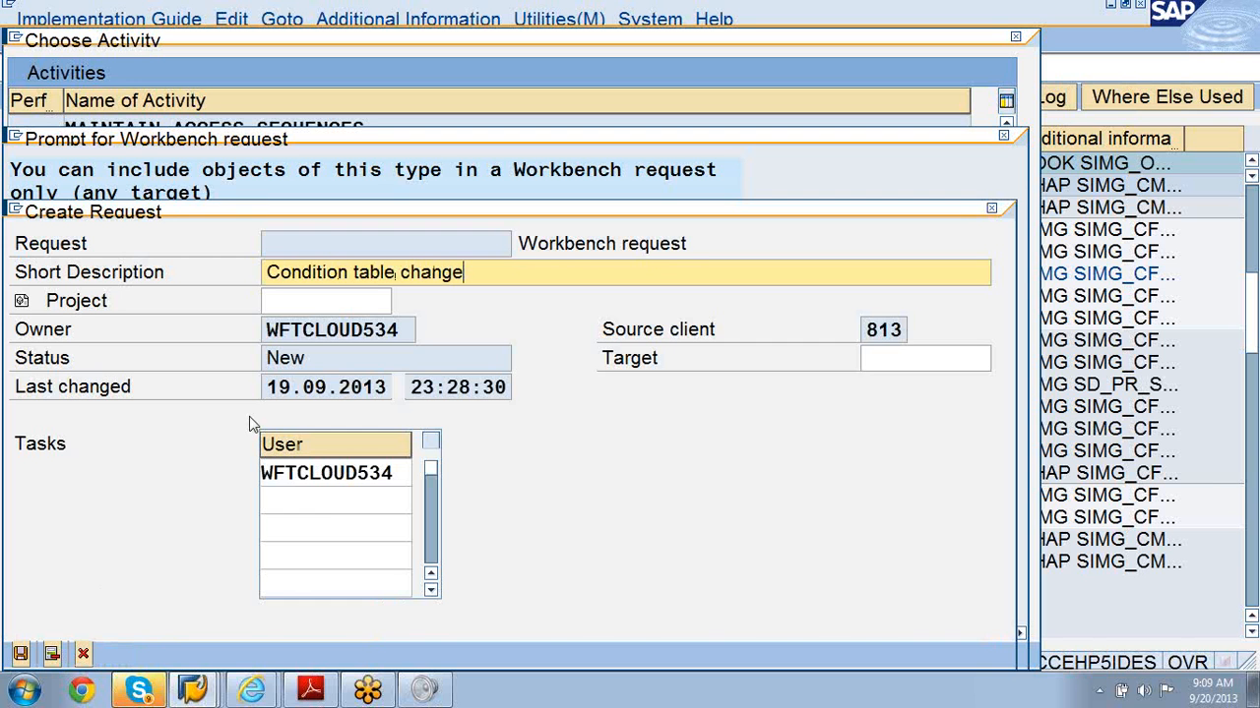
{"action": "left_click", "coordinate": [20, 653]}
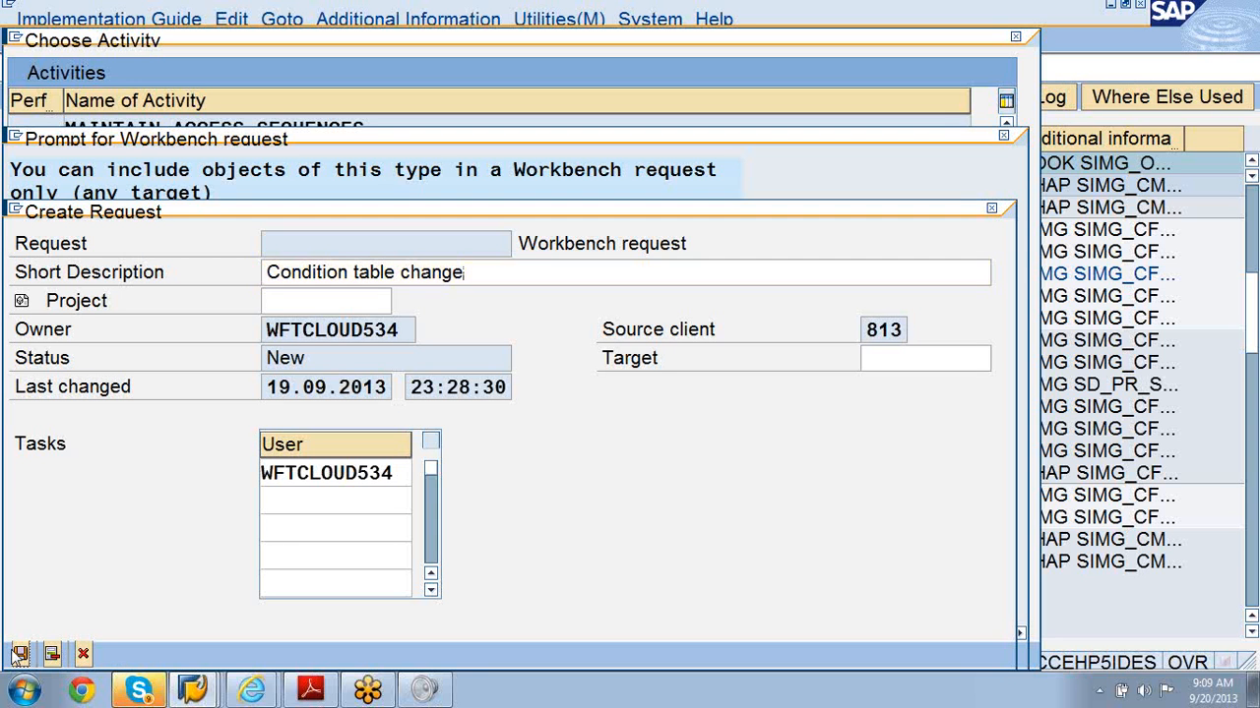
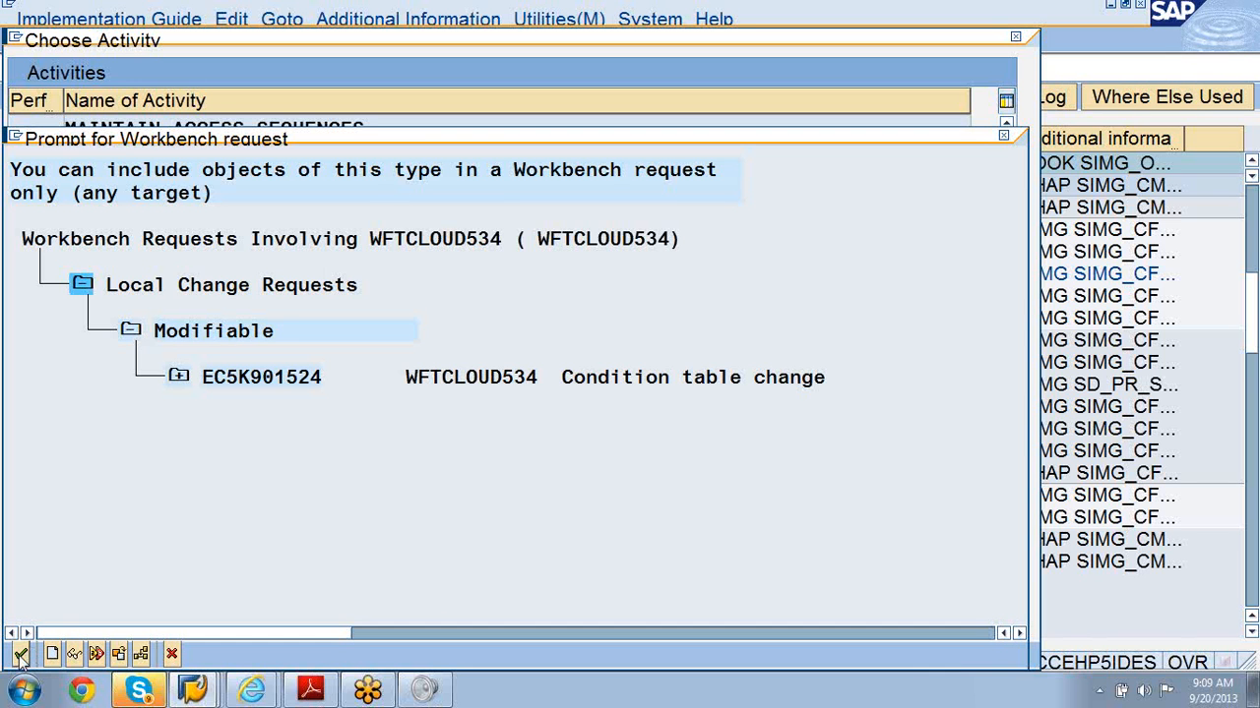
Back out of the request prompt and save the PR02 field assignments again, recording them in the "Condition table change" request
{"action": "left_click", "coordinate": [172, 655]}
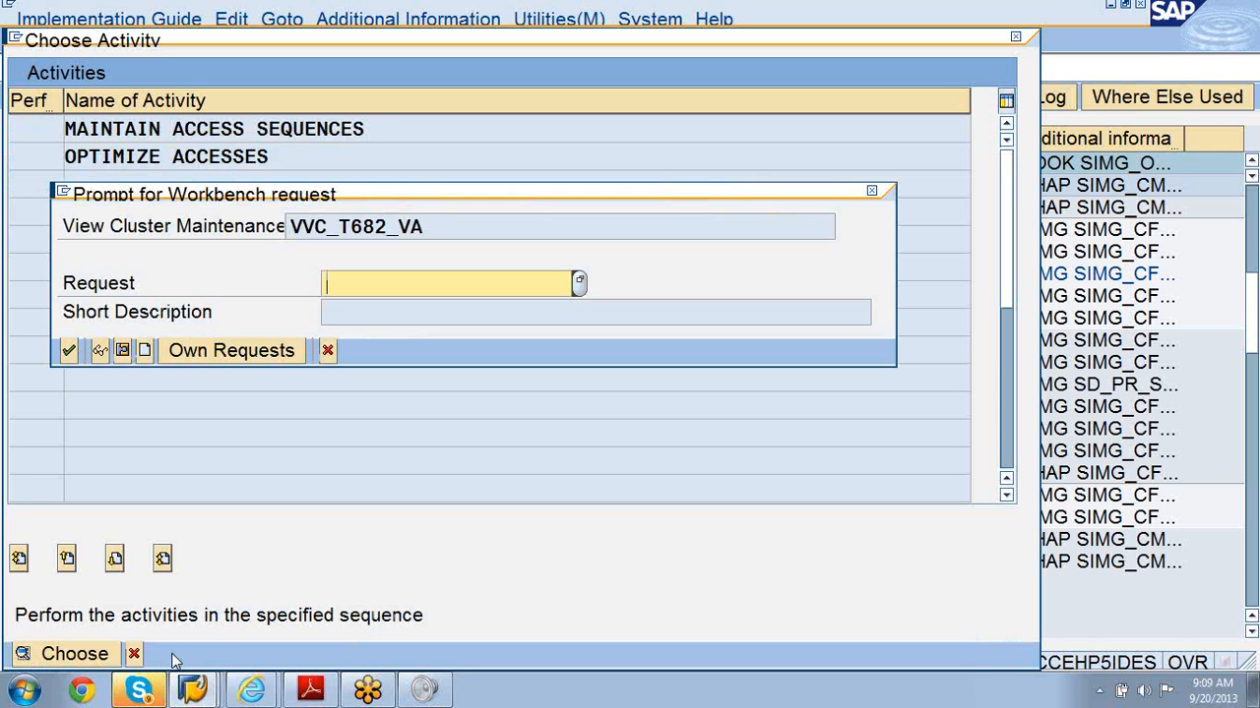
{"action": "left_click", "coordinate": [328, 352]}
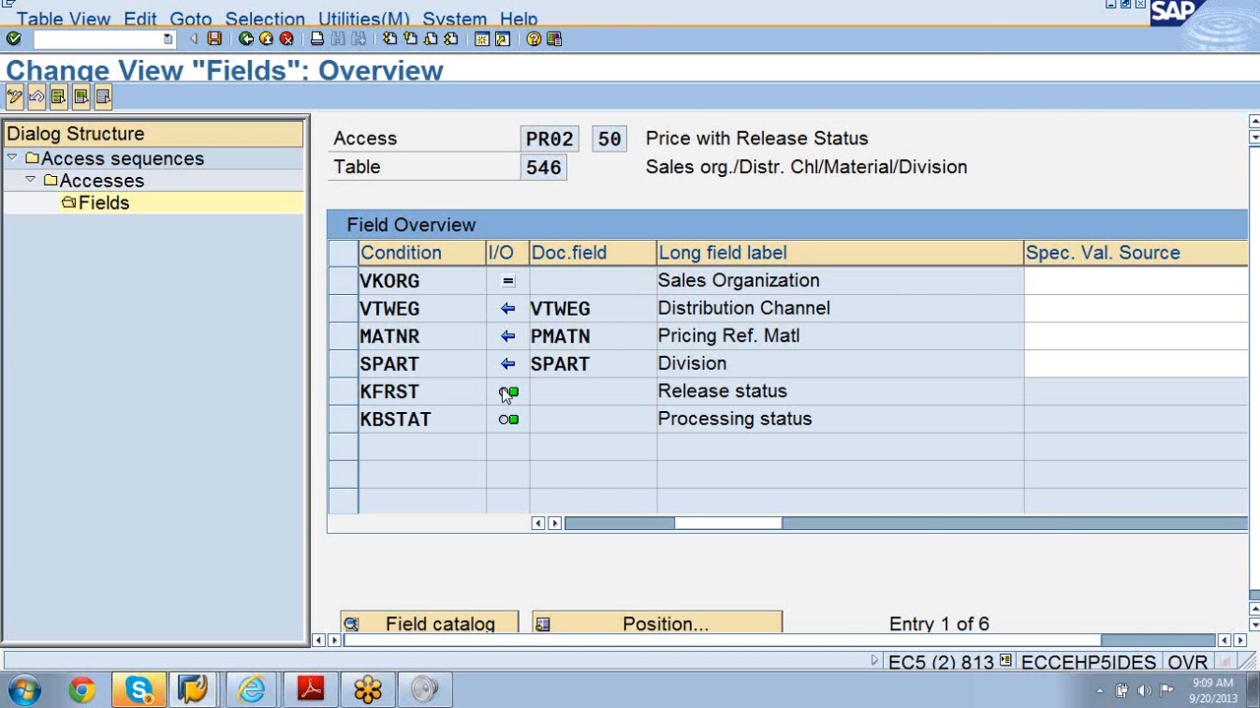
{"action": "left_click", "coordinate": [214, 39]}
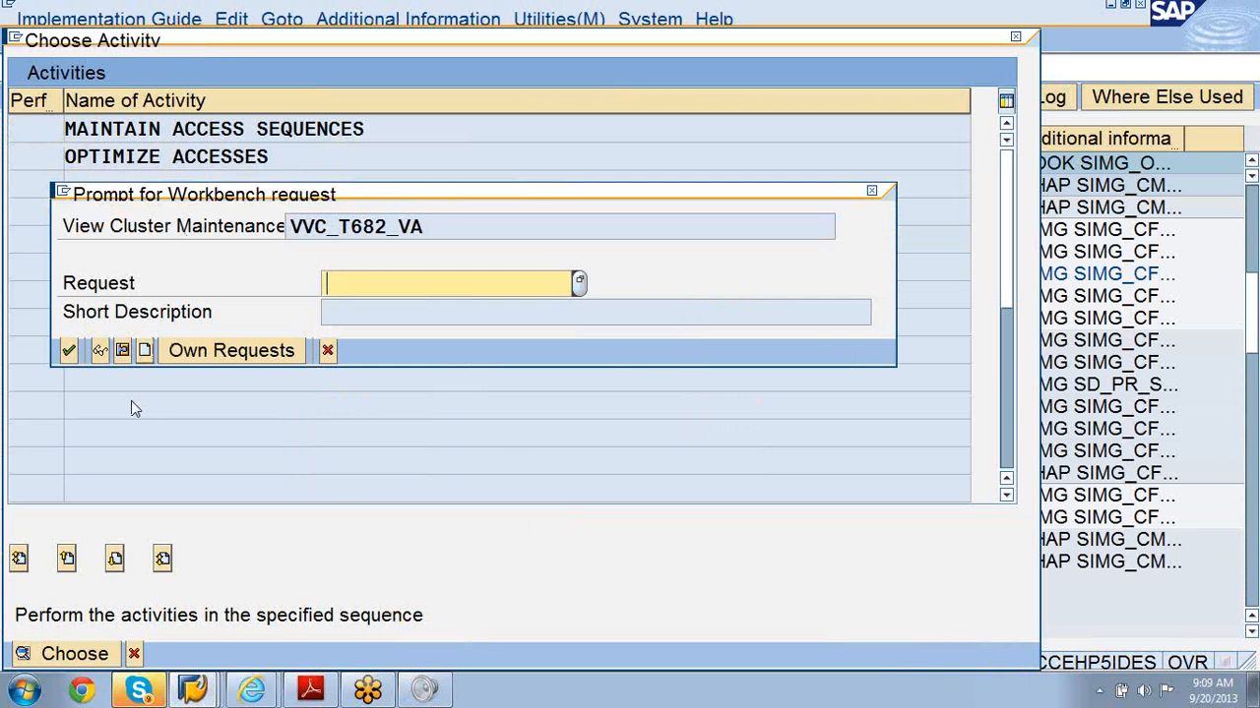
{"action": "left_click", "coordinate": [195, 354]}
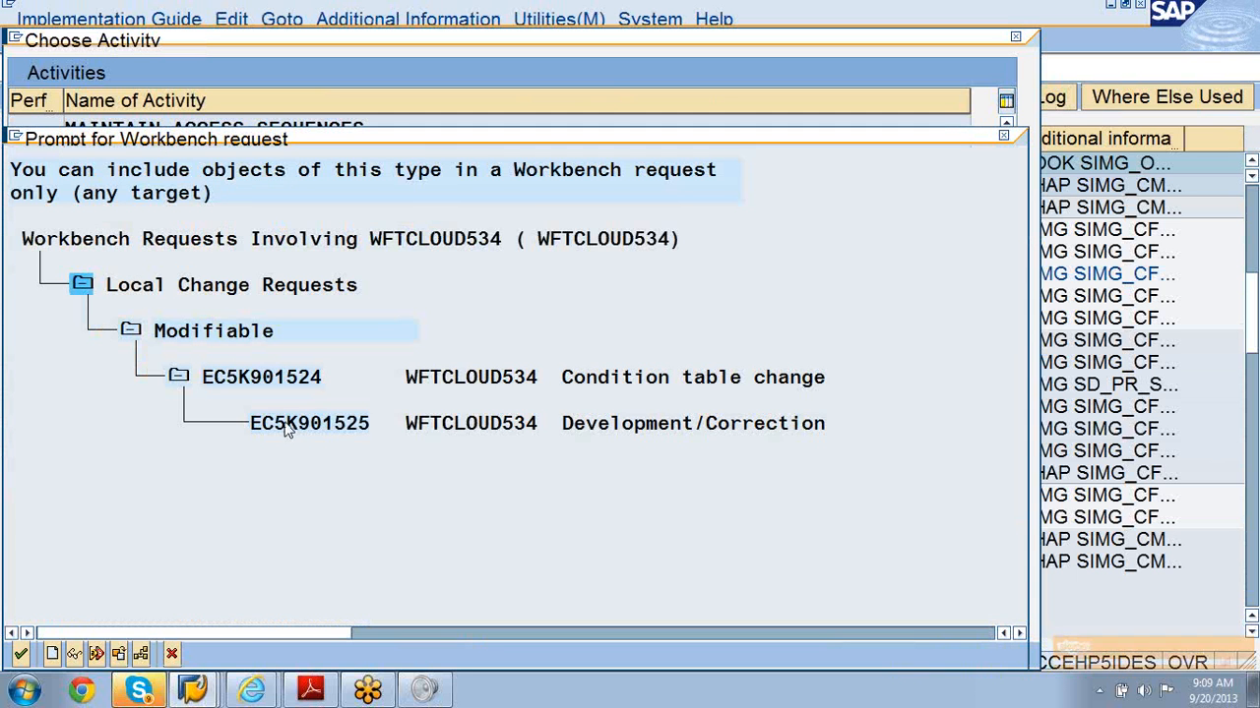
{"action": "double_click", "coordinate": [262, 378]}
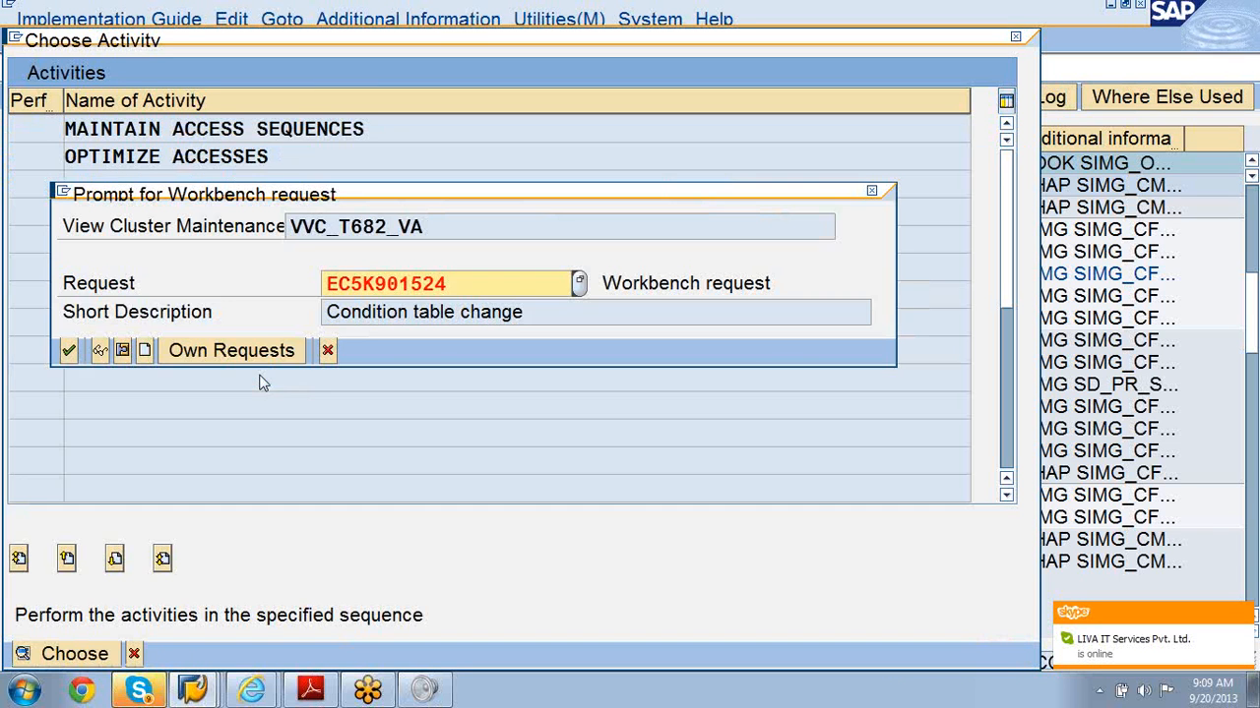
{"action": "left_click", "coordinate": [70, 351]}
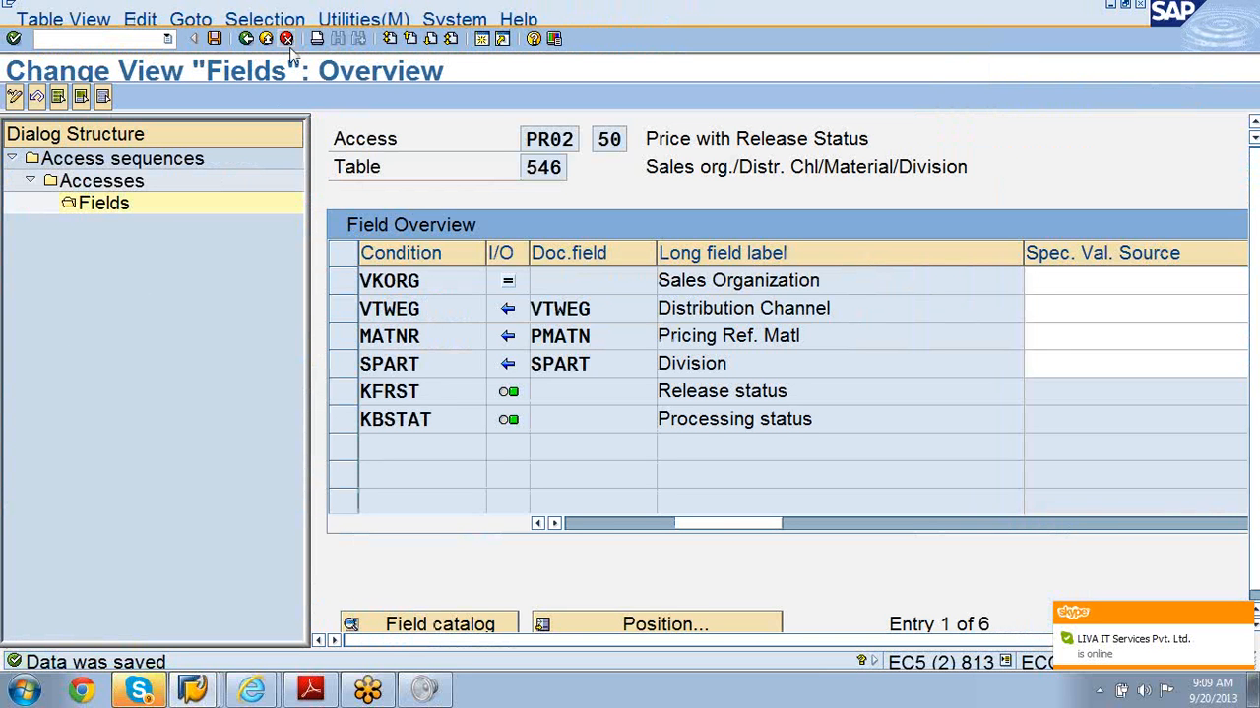
Leave the access sequence maintenance and open Maintain Condition Types under Define Condition Types in Pricing Control
{"action": "left_click", "coordinate": [246, 40]}
{"action": "left_click", "coordinate": [246, 40]}
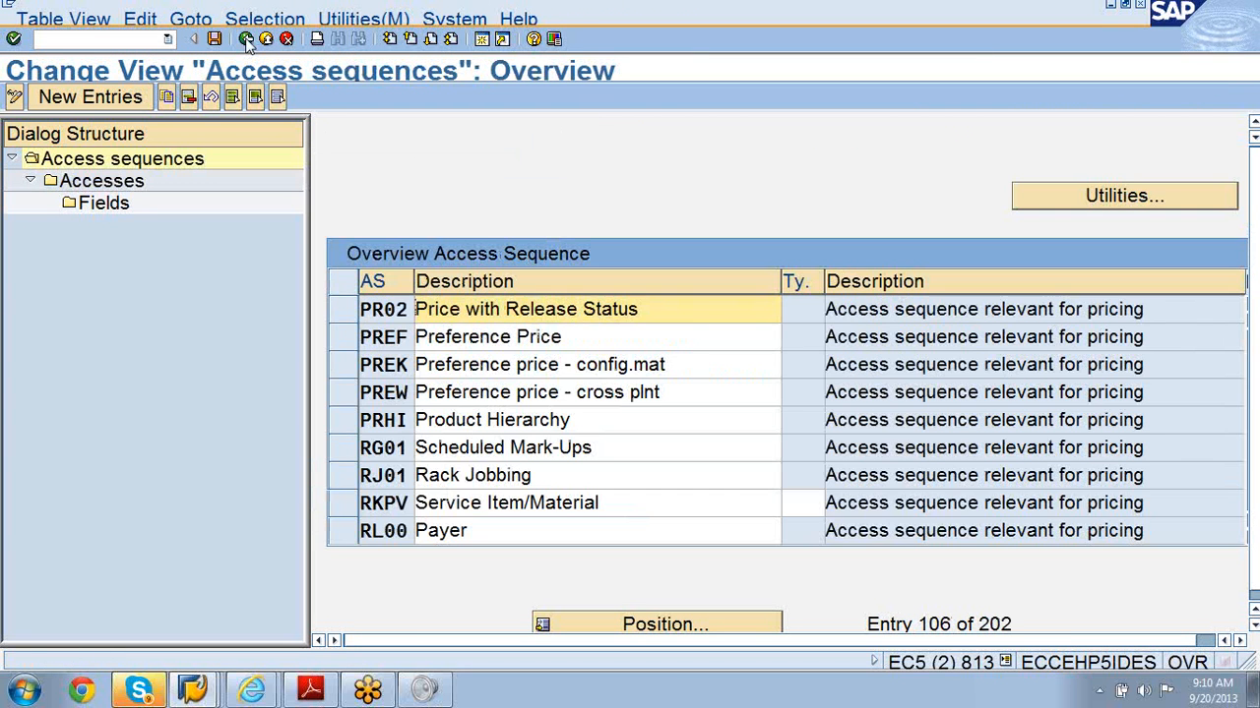
{"action": "left_click", "coordinate": [246, 40]}
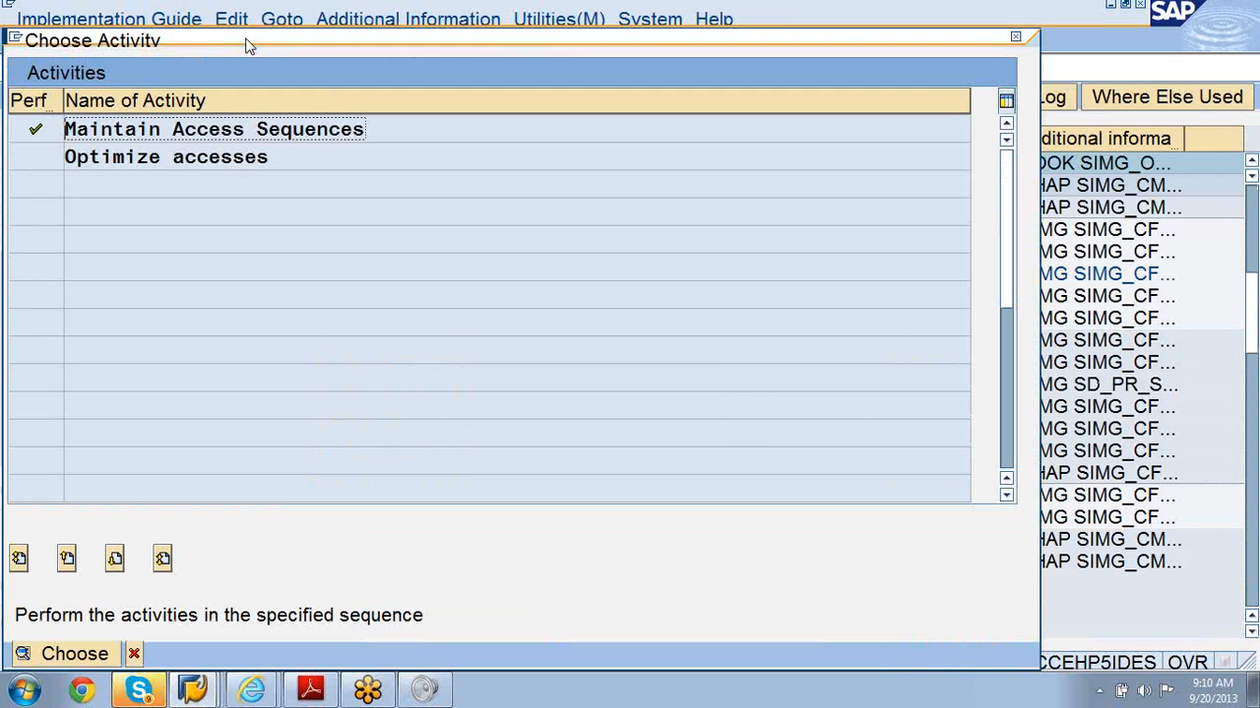
{"action": "left_click", "coordinate": [134, 654]}
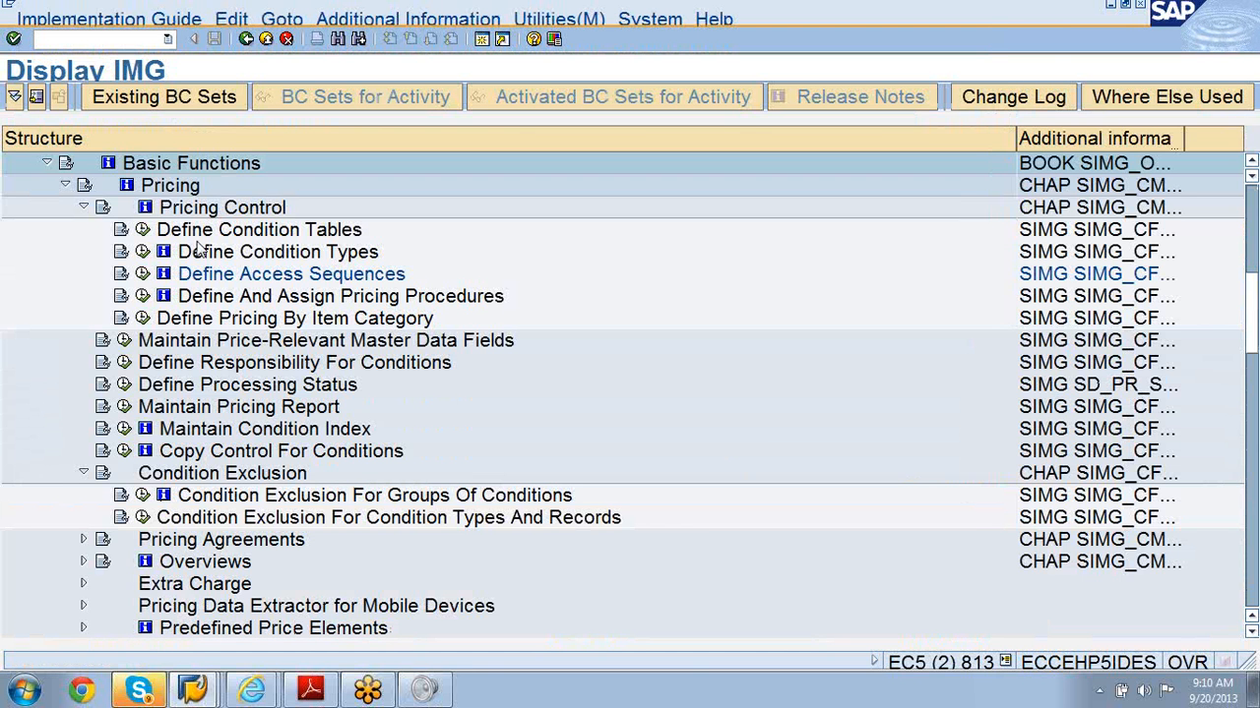
{"action": "left_click", "coordinate": [200, 252]}
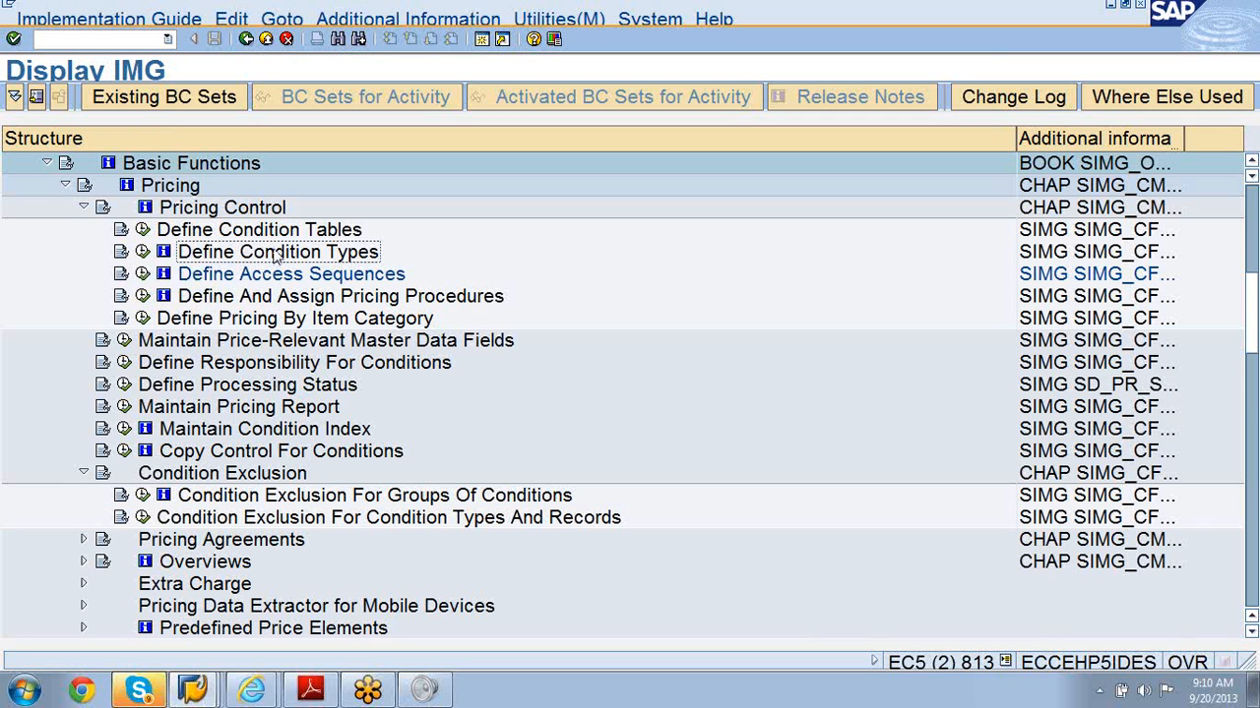
{"action": "left_click", "coordinate": [141, 252]}
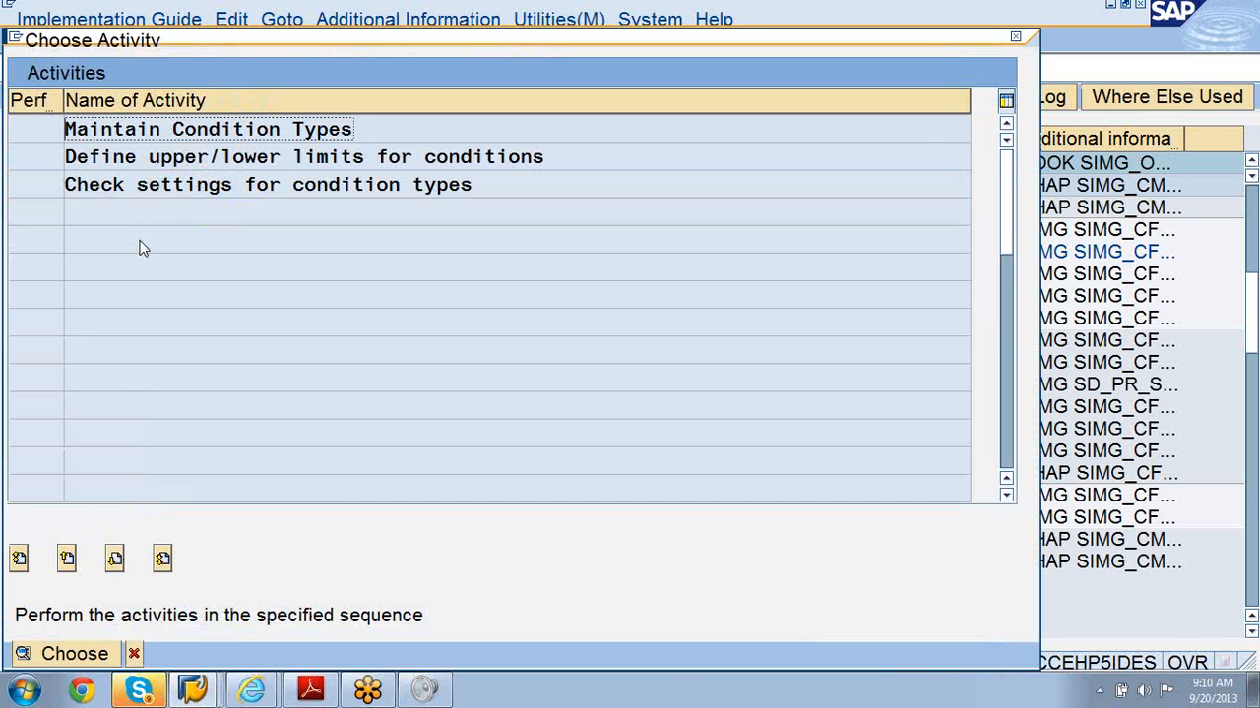
{"action": "double_click", "coordinate": [162, 131]}
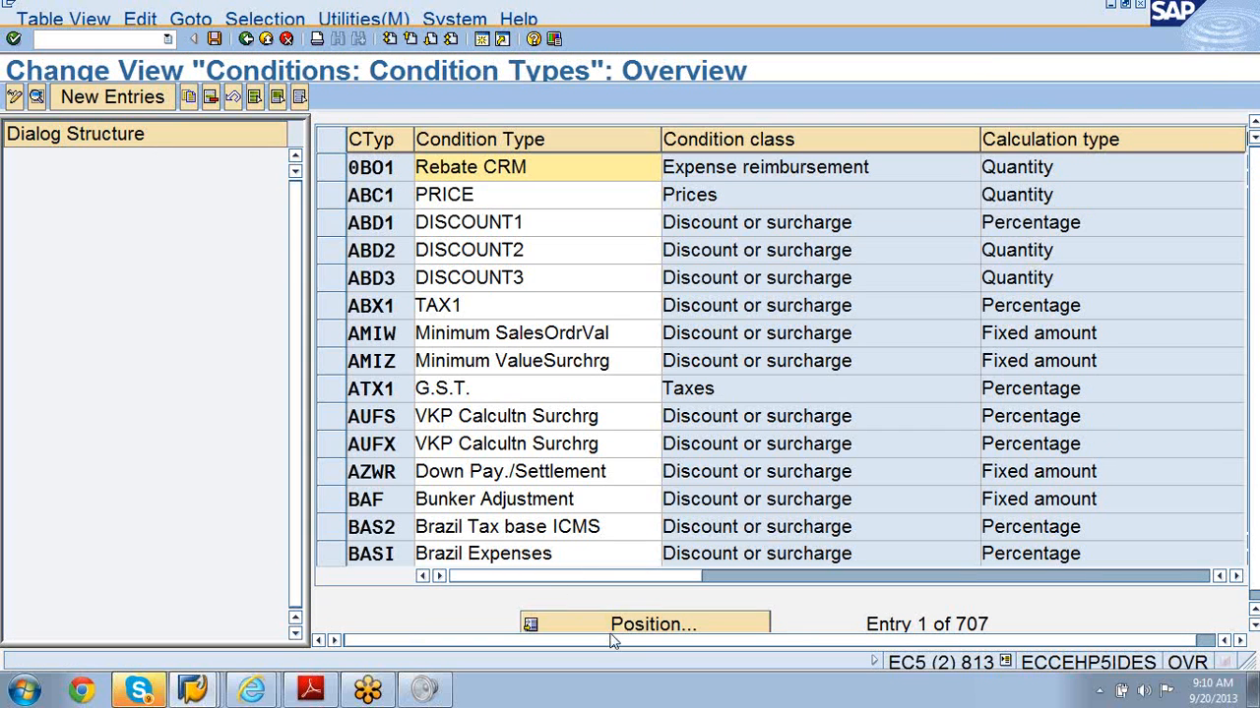
Position the condition types overview at entry PR00
{"action": "left_click", "coordinate": [608, 630]}
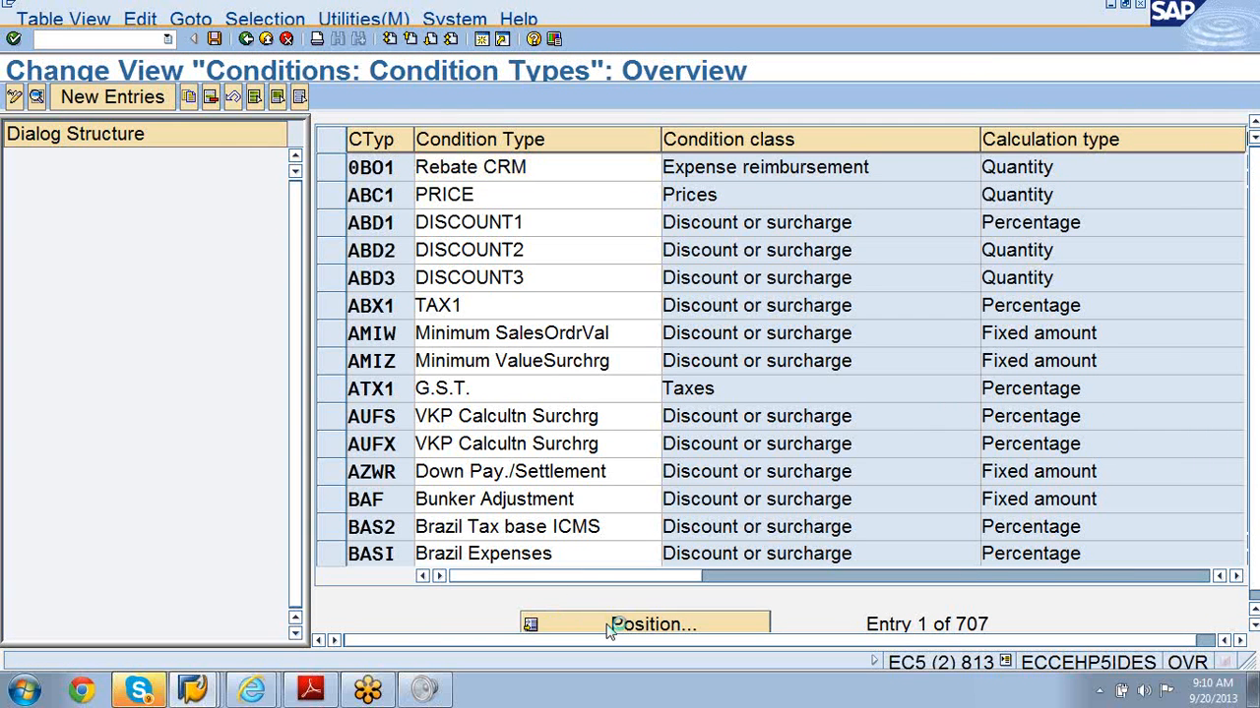
{"action": "type", "text": "proo"}
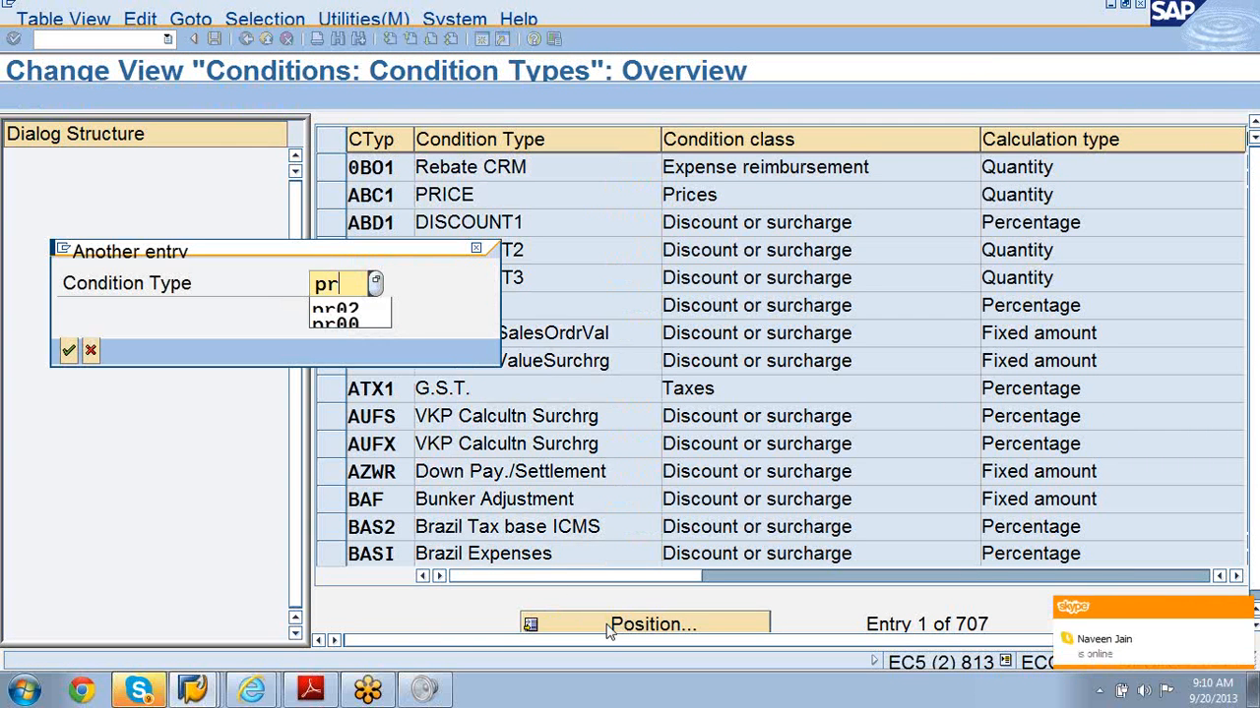
{"action": "key", "text": "BackSpace"}
{"action": "key", "text": "BackSpace"}
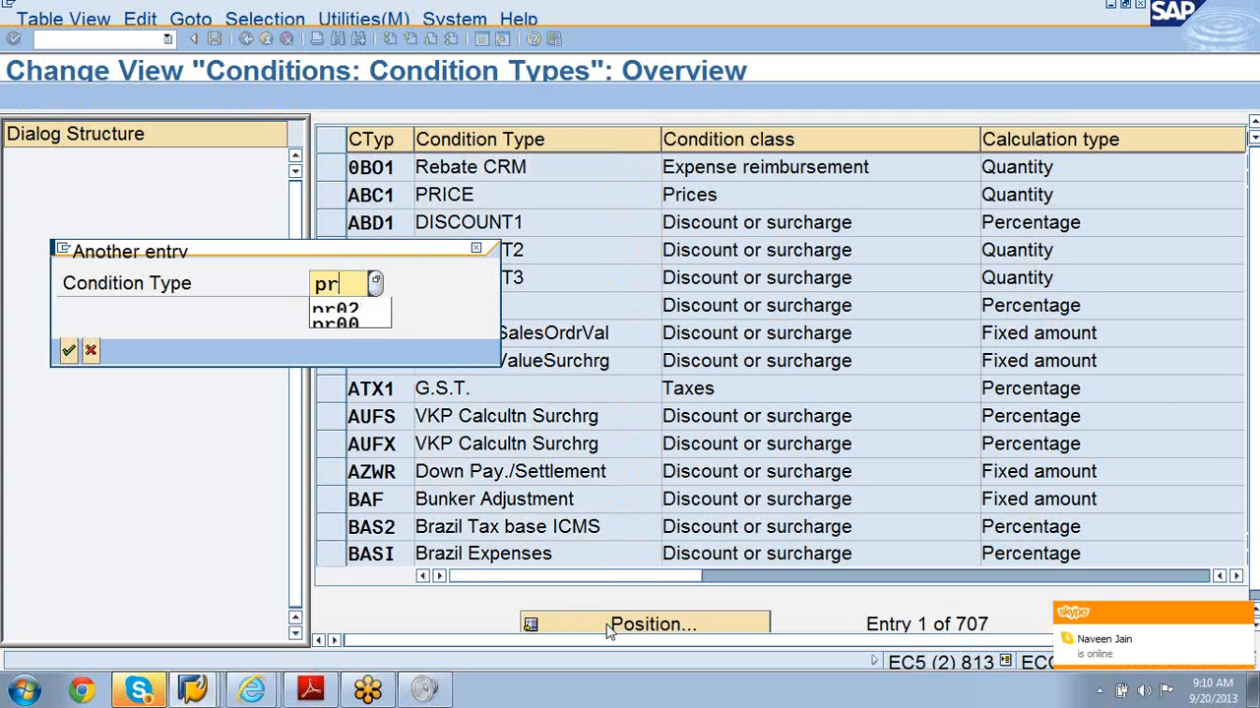
{"action": "type", "text": "00"}
{"action": "key", "text": "Return"}
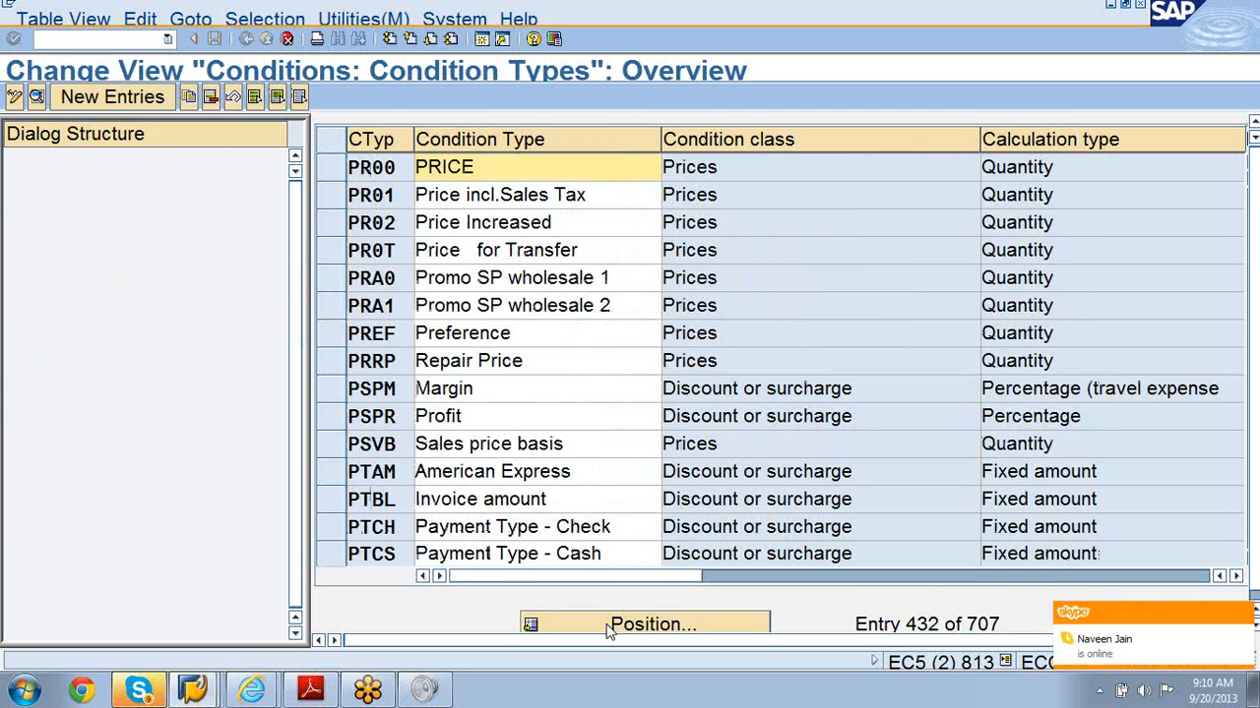
Copy condition type PR00 (PRICE) as YR00 with access sequence PR02
{"action": "left_click", "coordinate": [332, 176]}
{"action": "left_click", "coordinate": [187, 102]}
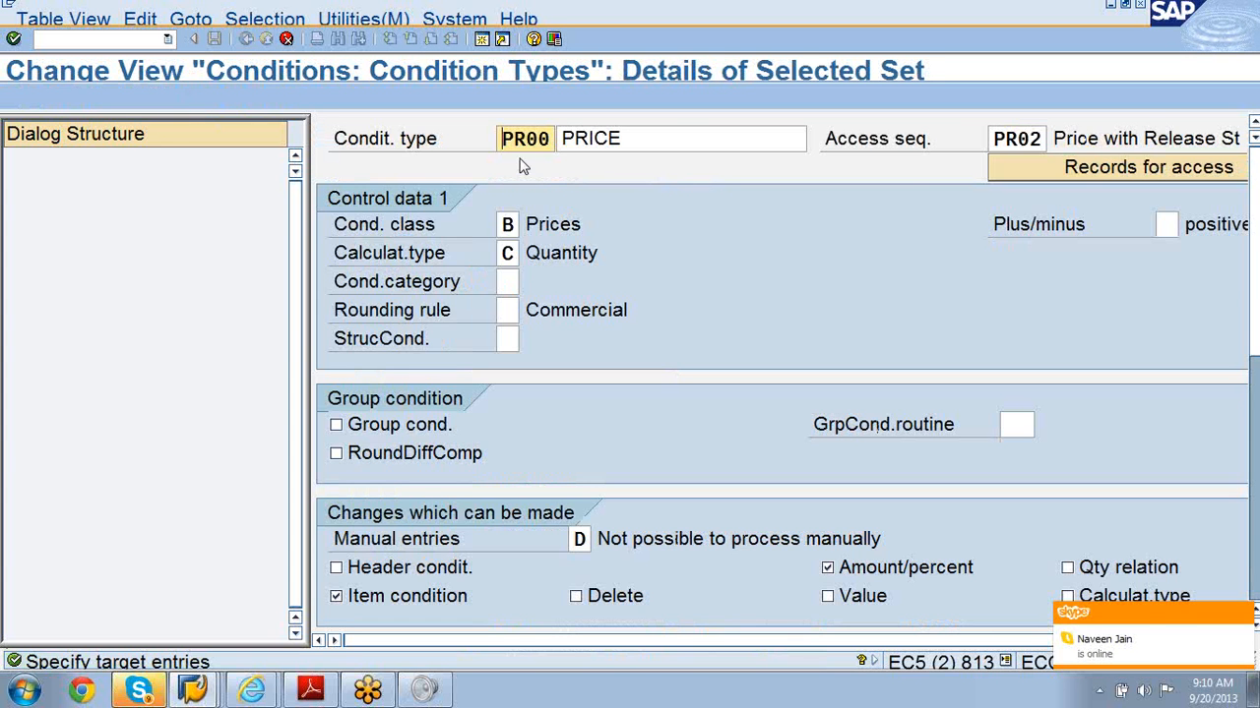
{"action": "left_click", "coordinate": [523, 140]}
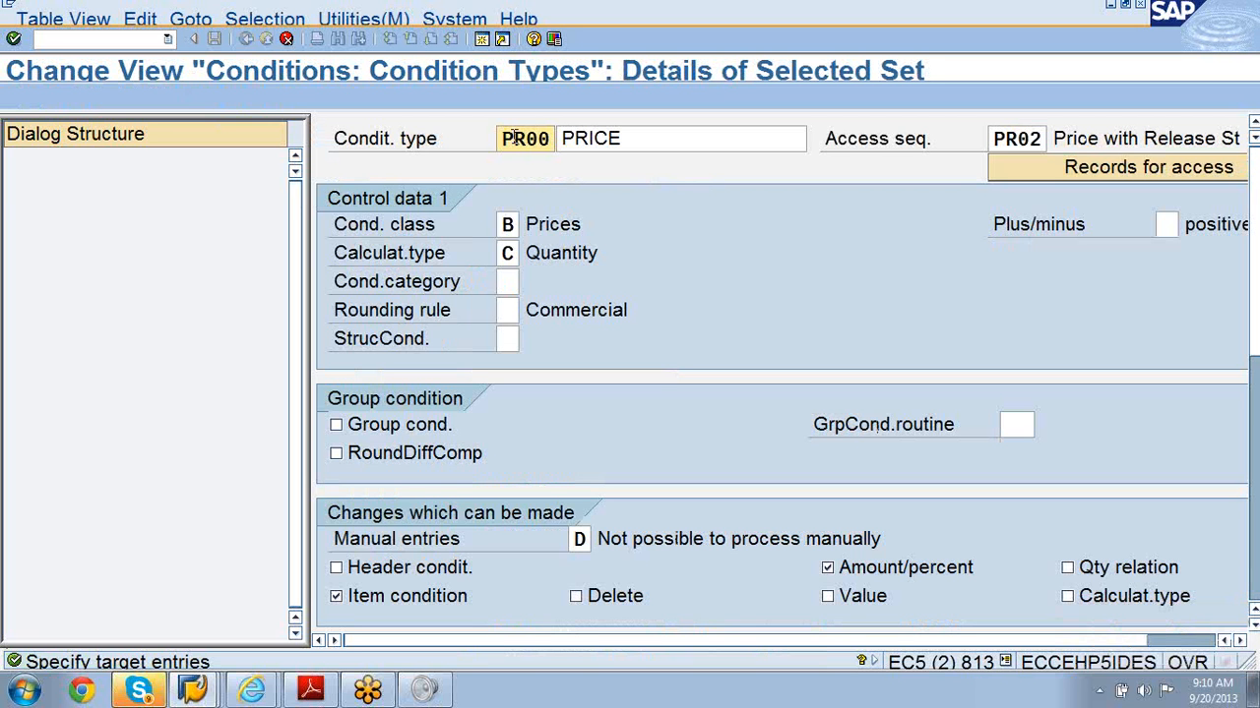
{"action": "key", "text": "BackSpace"}
{"action": "type", "text": "YR00"}
{"action": "key", "text": "BackSpace"}
{"action": "key", "text": "BackSpace"}
{"action": "type", "text": "00"}
{"action": "left_click", "coordinate": [1039, 171]}
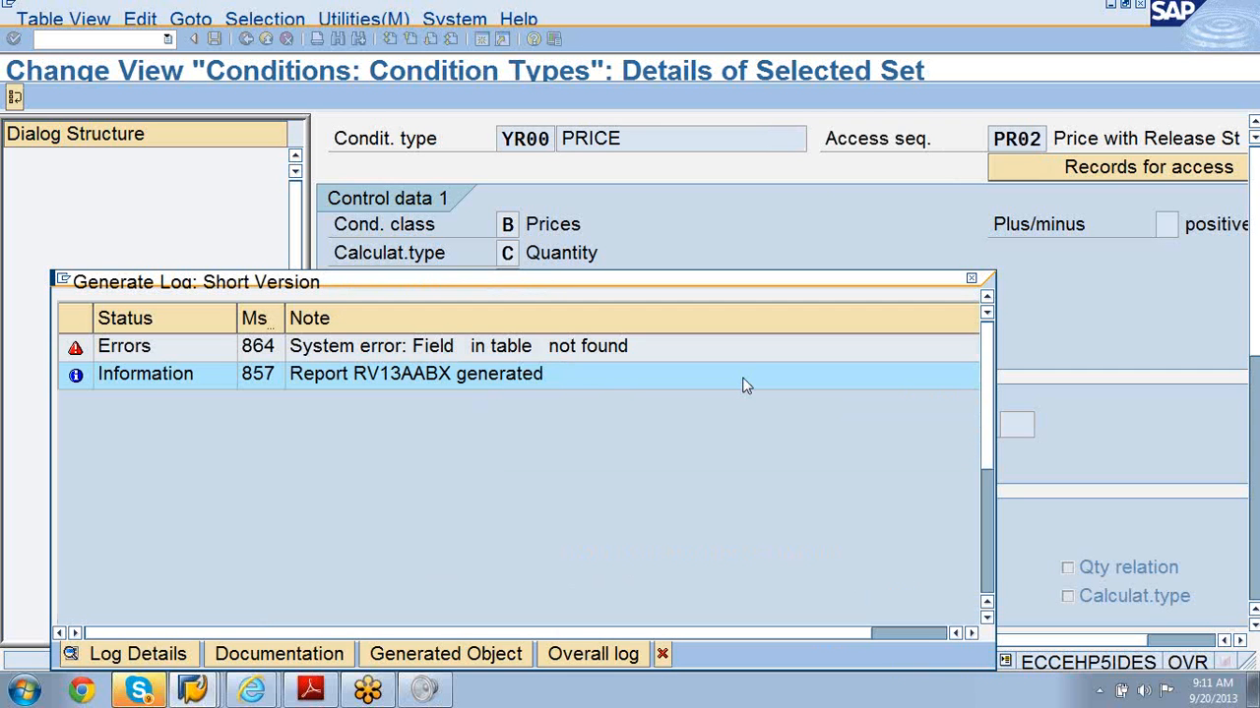
Examine the error details and message documentation in the YR00 generation log, then close the log details
{"action": "double_click", "coordinate": [551, 346]}
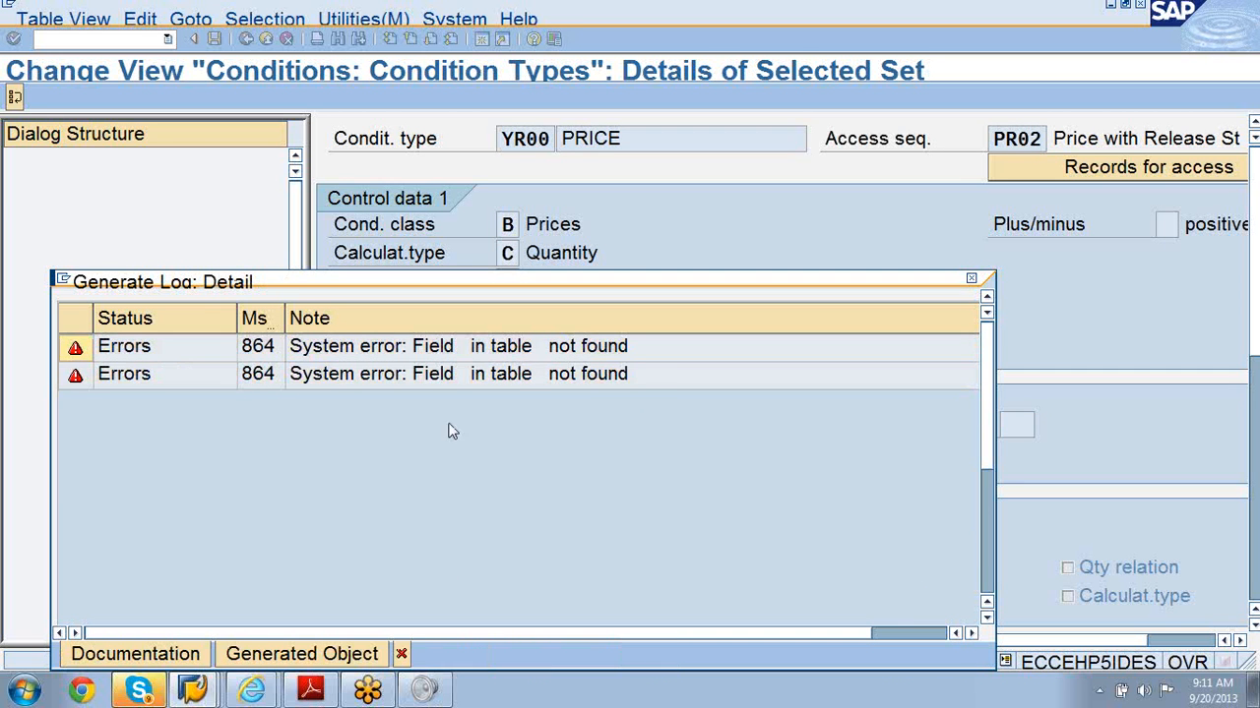
{"action": "left_click", "coordinate": [437, 376]}
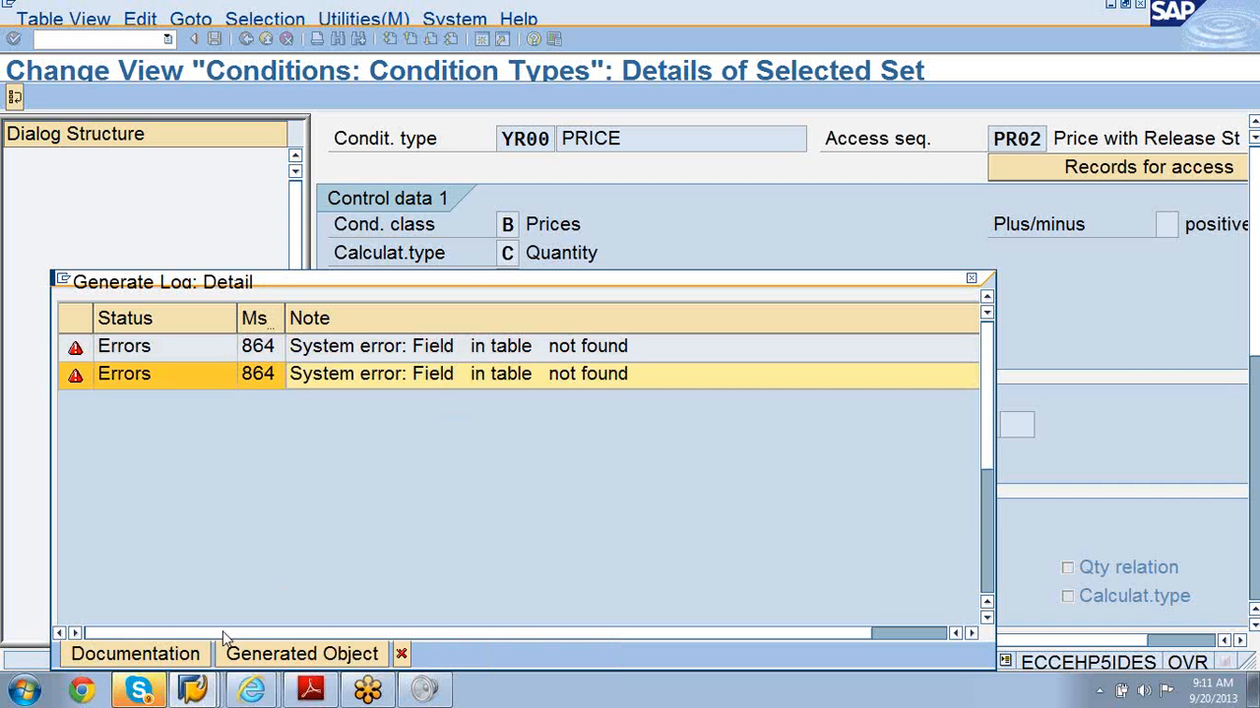
{"action": "left_click", "coordinate": [189, 652]}
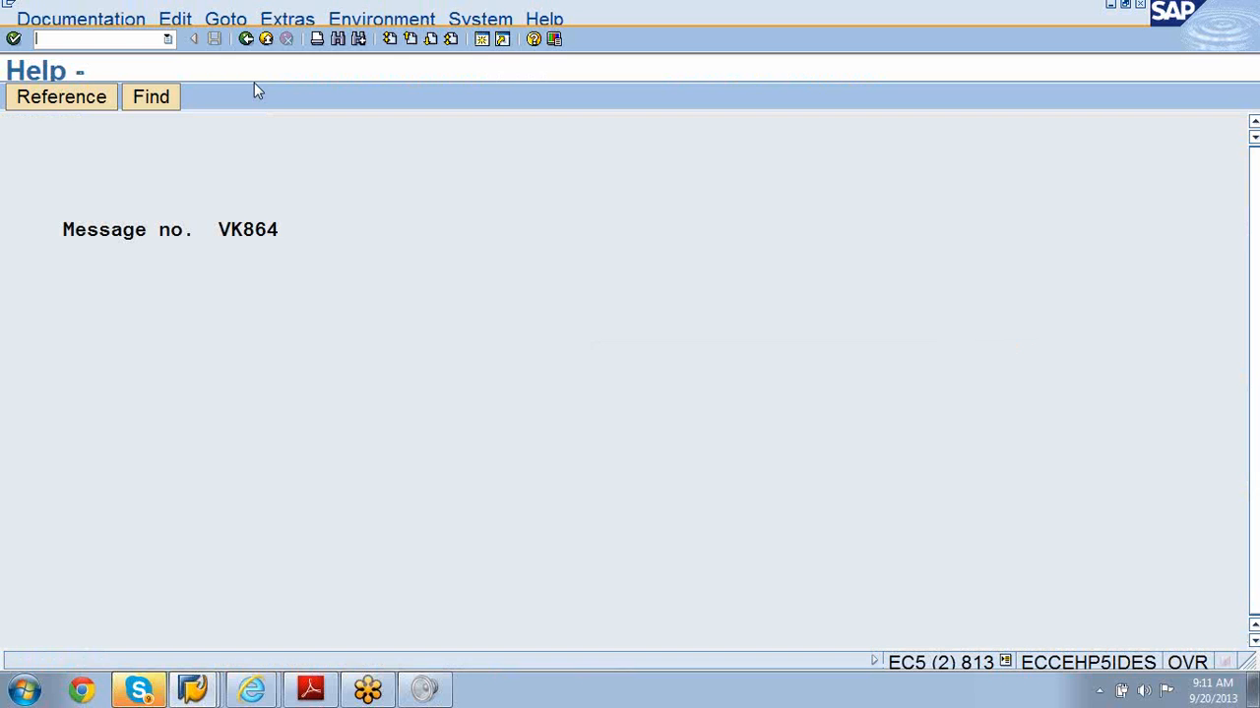
{"action": "left_click", "coordinate": [246, 40]}
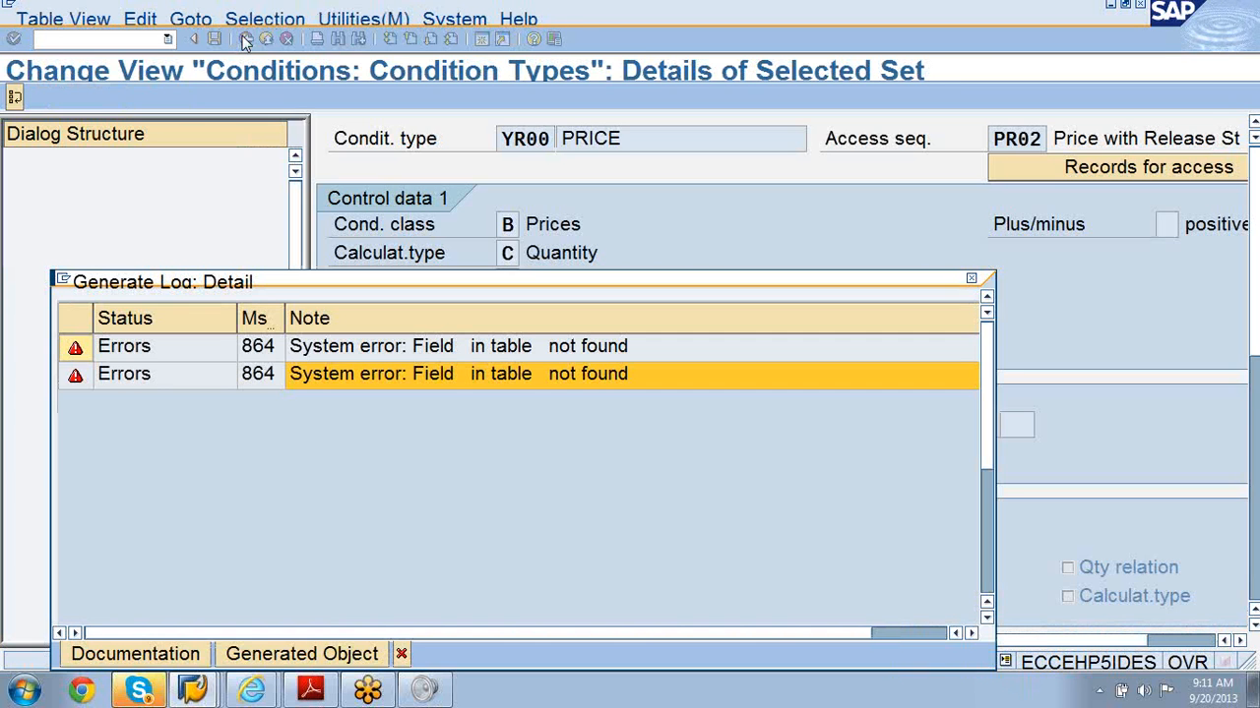
{"action": "left_click", "coordinate": [364, 656]}
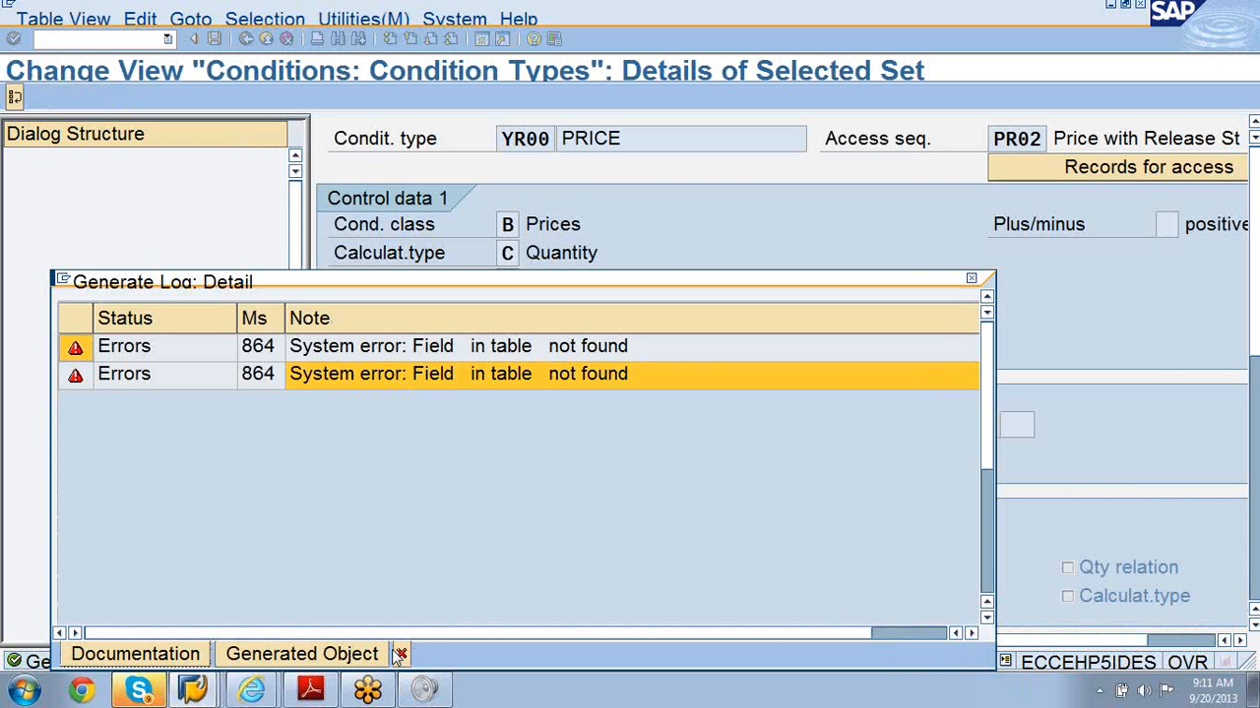
{"action": "left_click", "coordinate": [403, 657]}
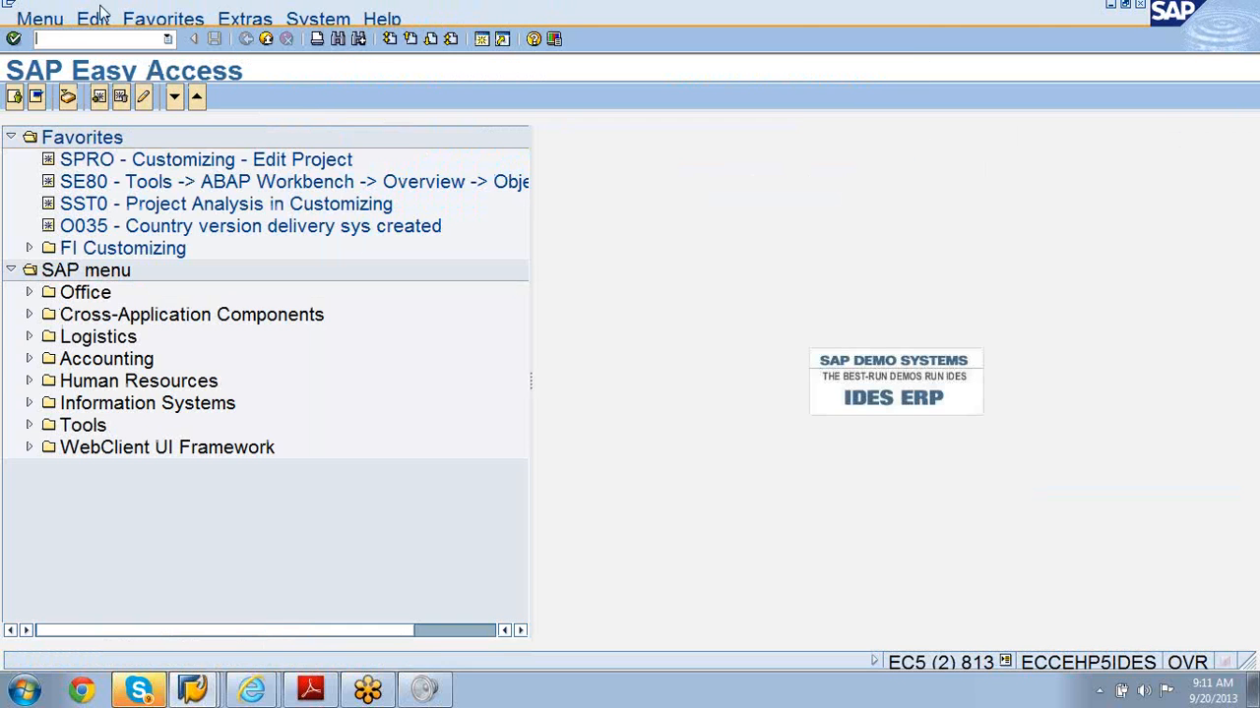
Open the pricing access sequence maintenance transaction from SAP Easy Access, accepting the cross-client table caution
{"action": "left_click", "coordinate": [169, 39]}
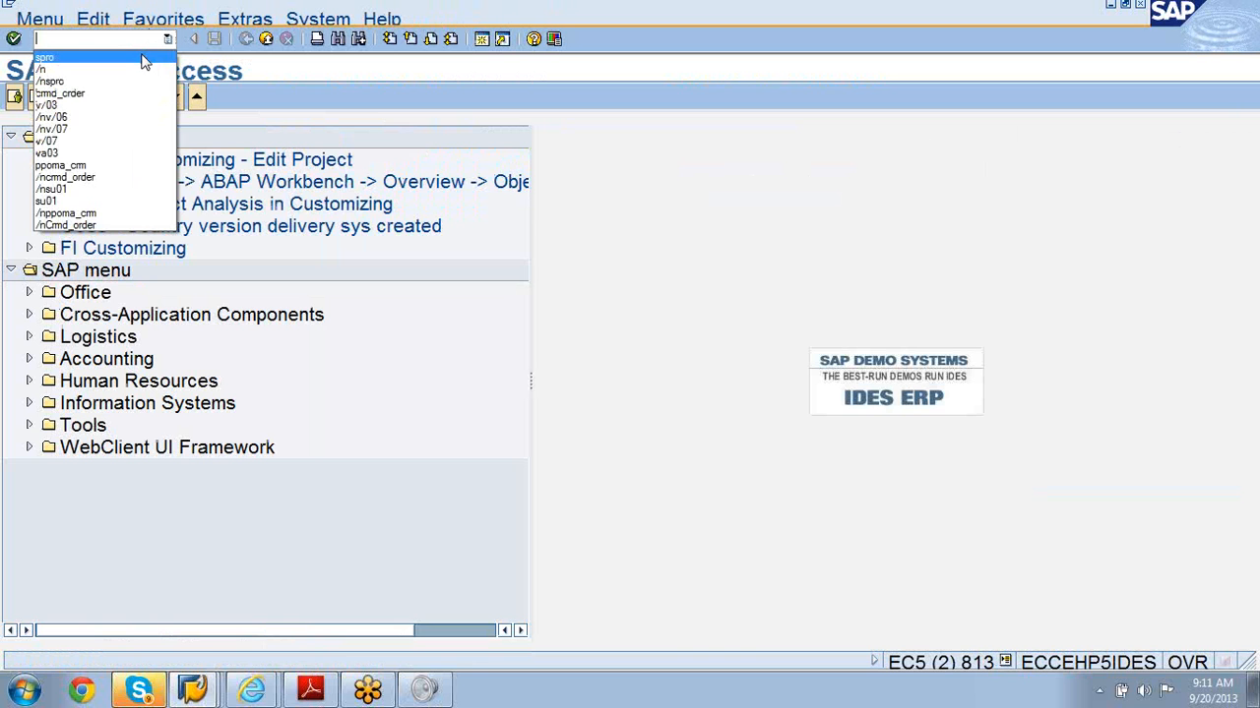
{"action": "left_click", "coordinate": [142, 58]}
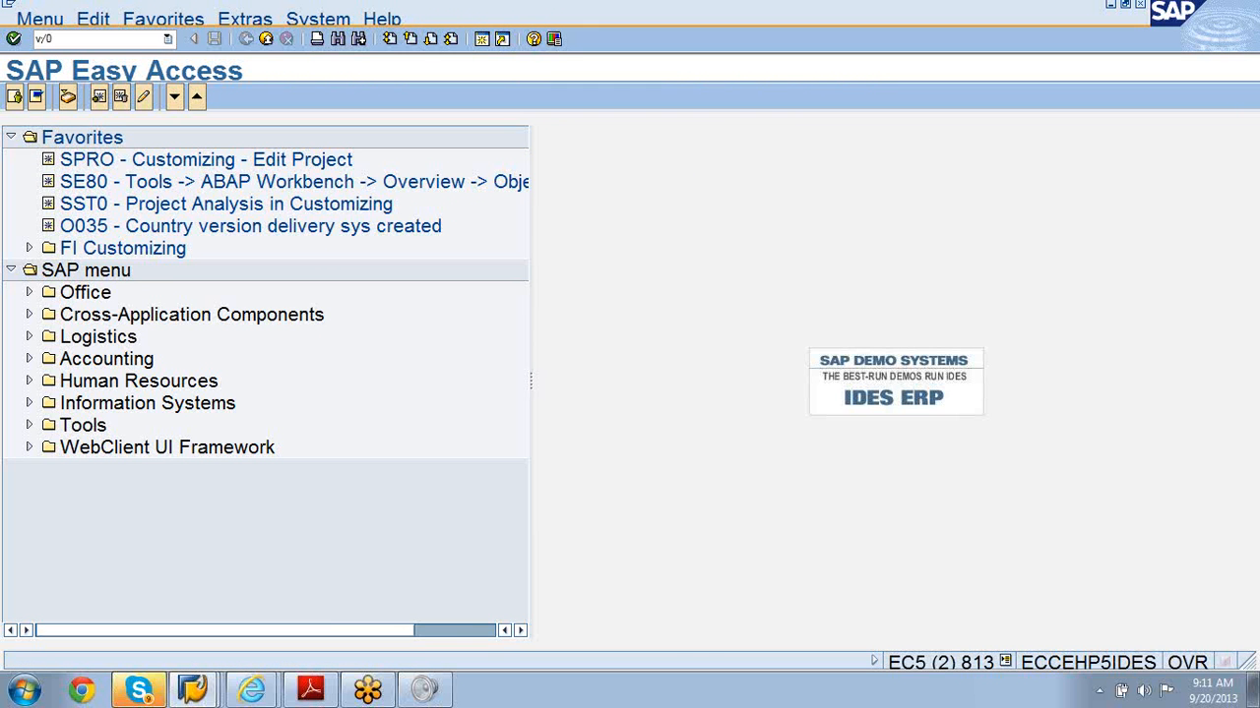
{"action": "key", "text": "Return"}
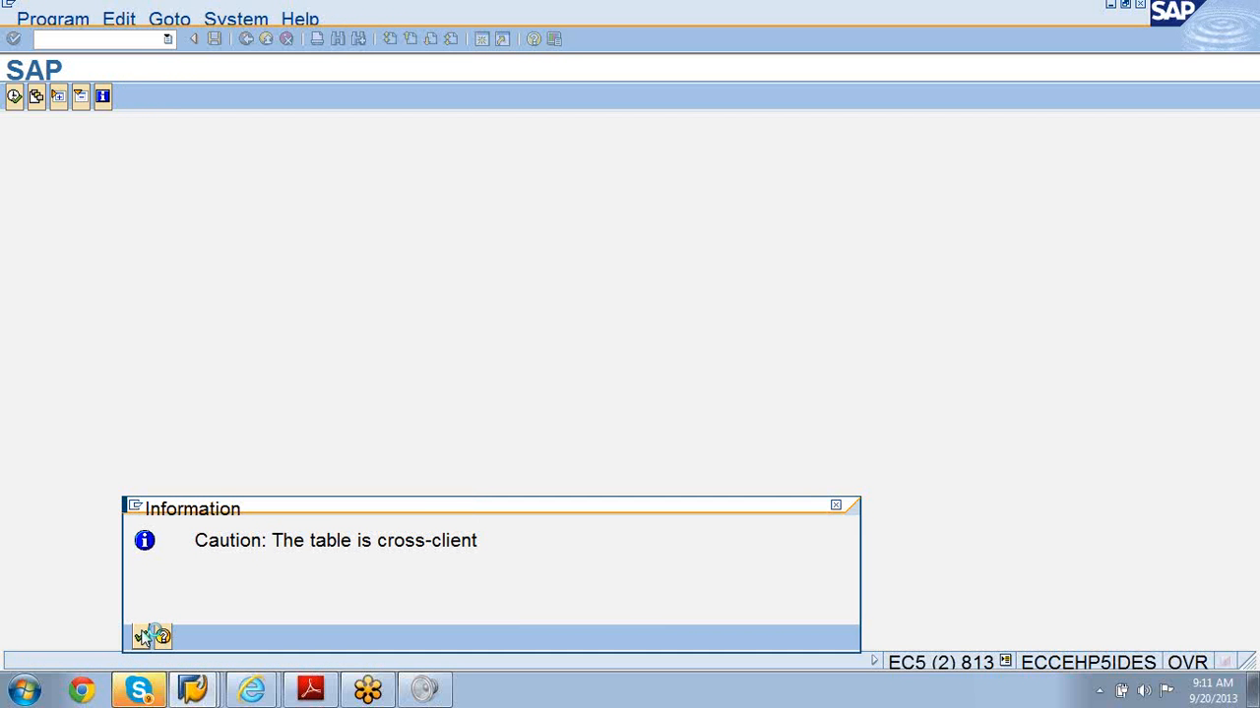
{"action": "left_click", "coordinate": [143, 637]}
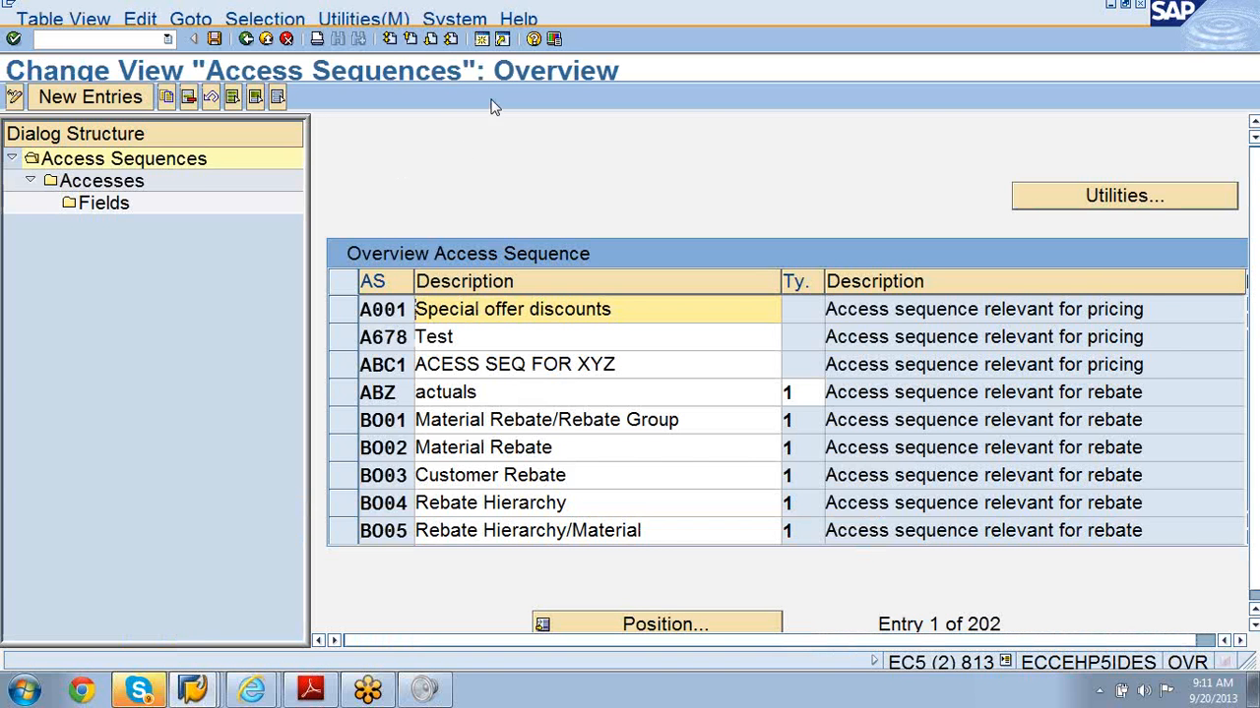
Open a new session and start pricing procedure maintenance with transaction V/08
{"action": "left_click", "coordinate": [481, 40]}
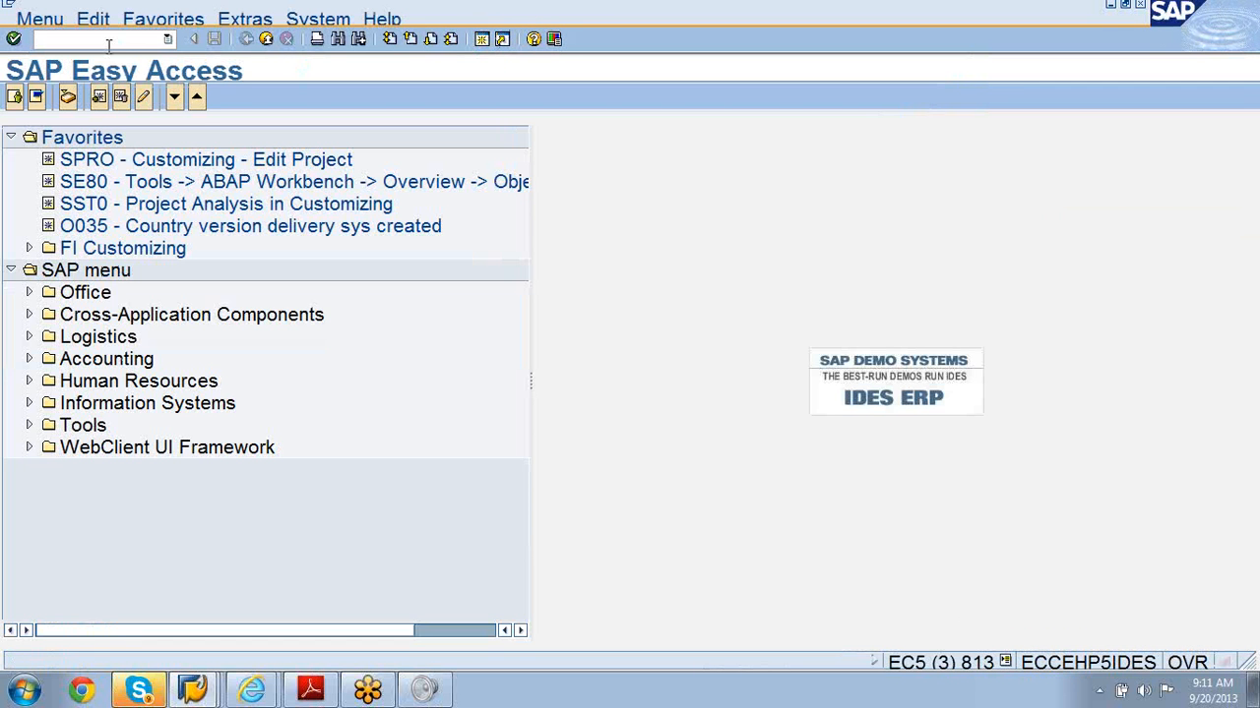
{"action": "type", "text": "vl"}
{"action": "type", "text": "0"}
{"action": "type", "text": "8"}
{"action": "key", "text": "Return"}
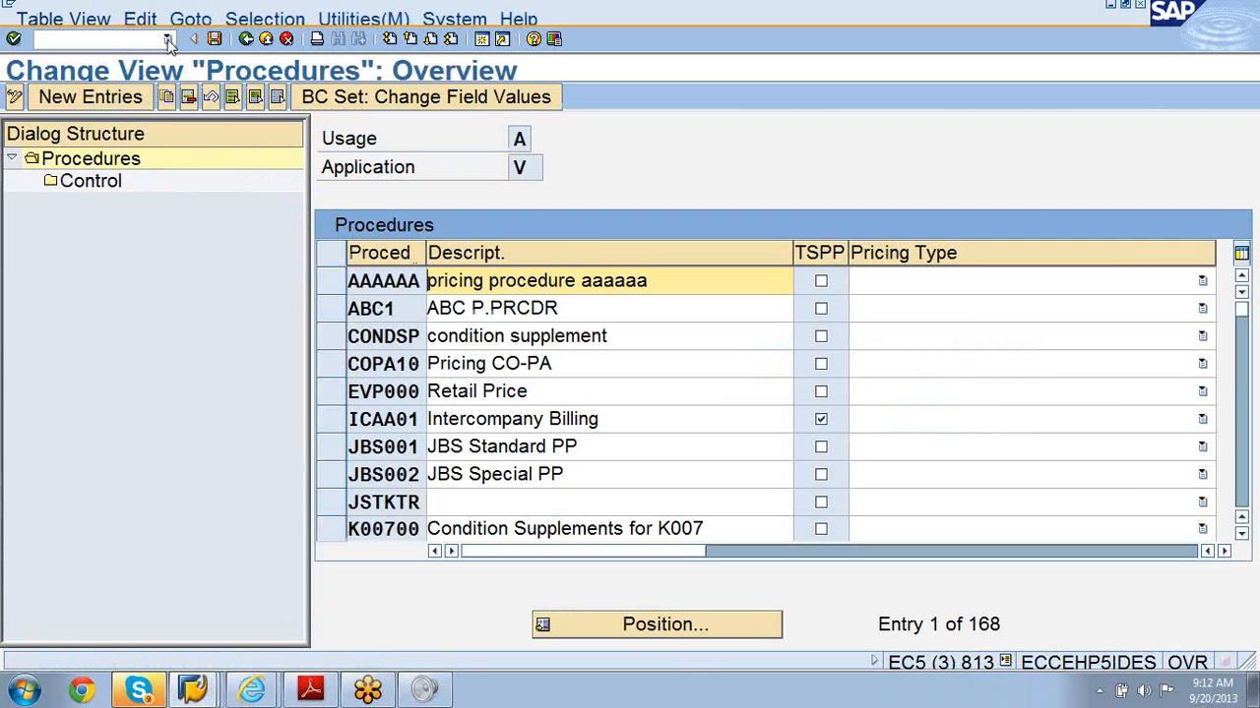
{"action": "left_click", "coordinate": [167, 40]}
{"action": "left_click", "coordinate": [128, 51]}
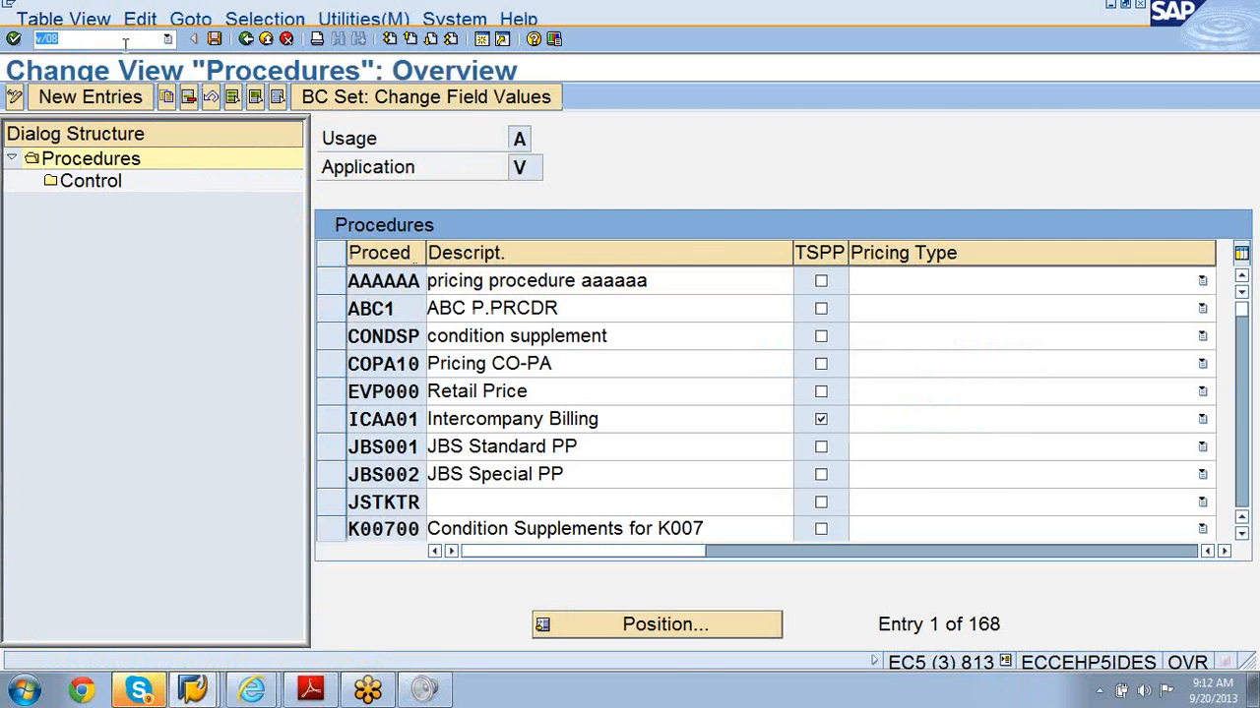
{"action": "left_click", "coordinate": [123, 42]}
{"action": "key", "text": "BackSpace"}
{"action": "type", "text": "5"}
{"action": "key", "text": "Return"}
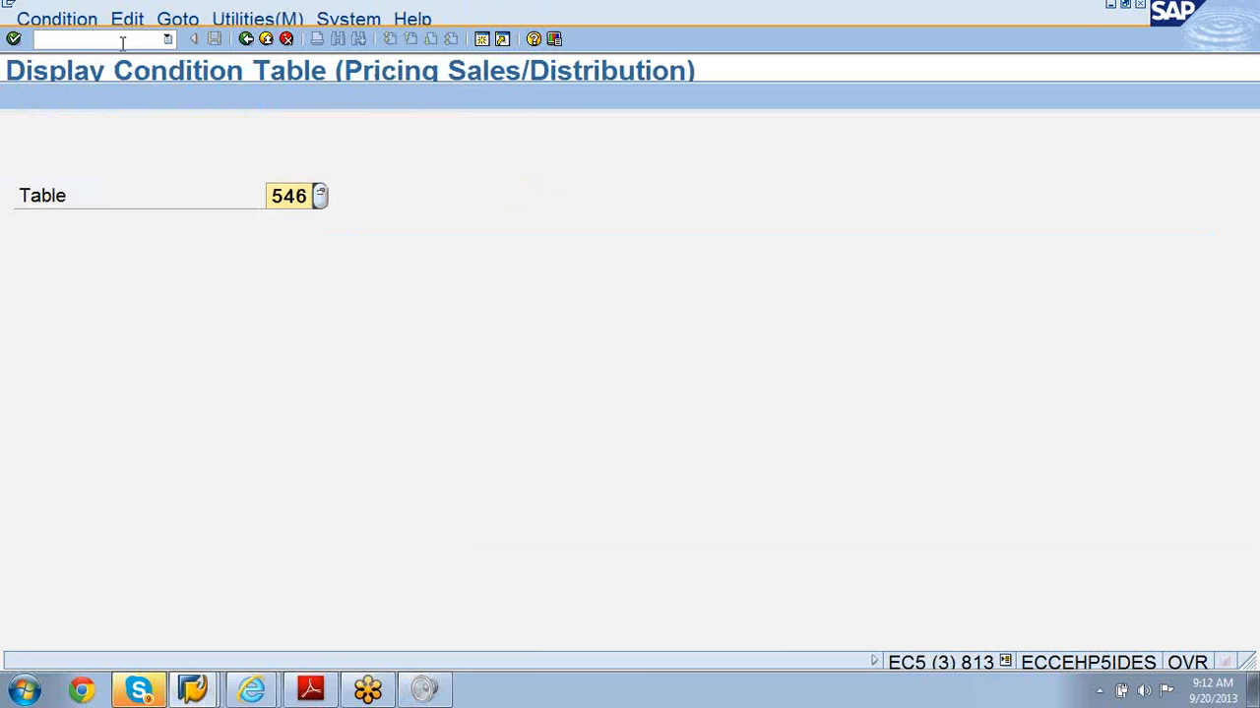
Switch to condition type maintenance with transaction V/06
{"action": "left_click", "coordinate": [120, 41]}
{"action": "type", "text": "/nv/06"}
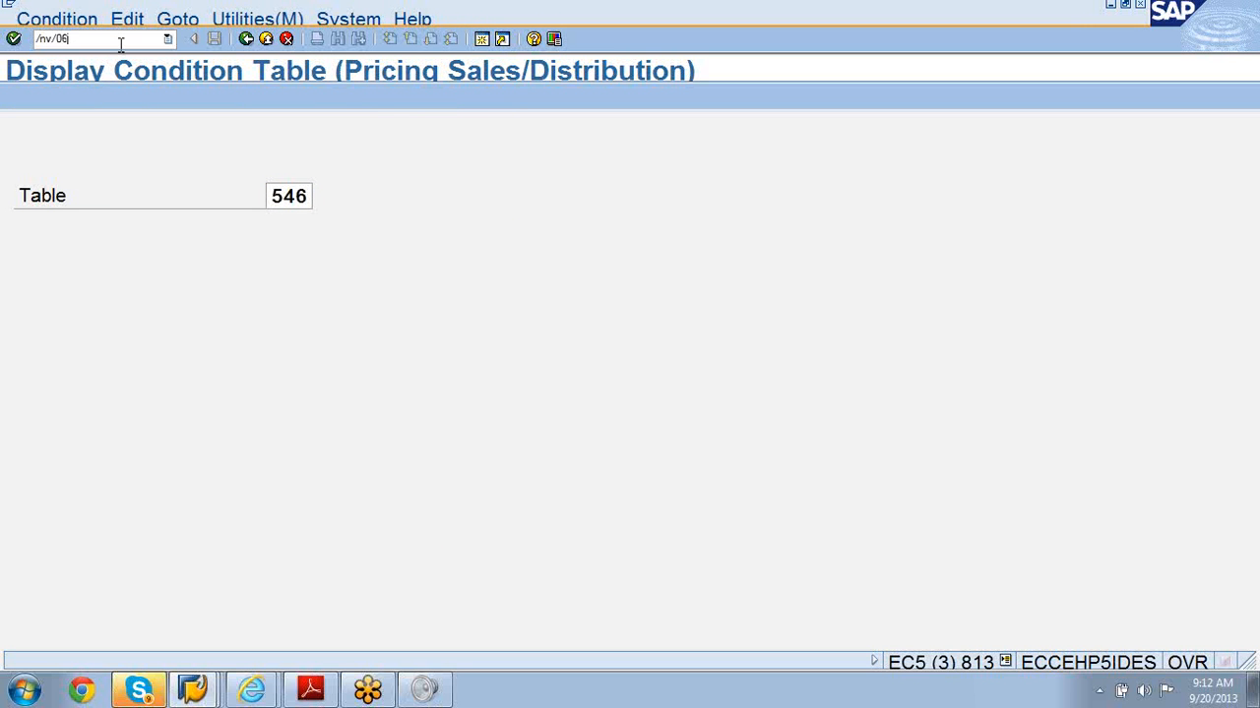
{"action": "key", "text": "Return"}
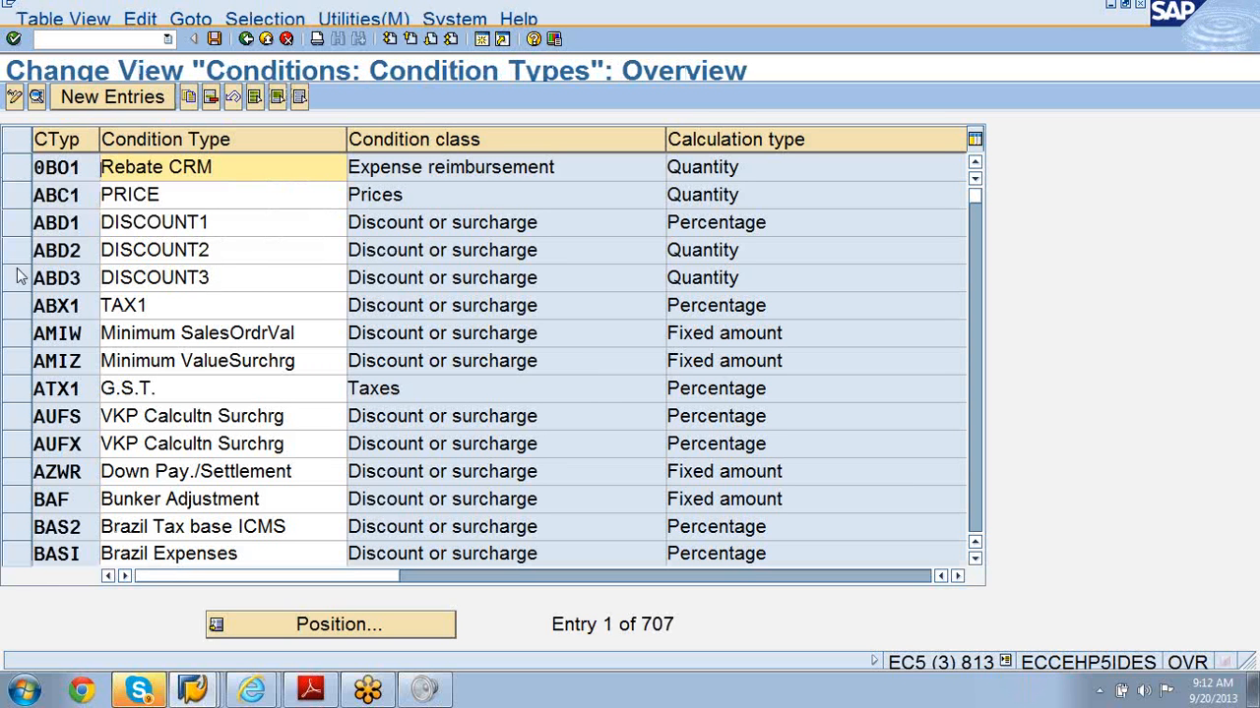
Position the condition types overview at PR00 and open the details of that condition type
{"action": "left_click", "coordinate": [301, 626]}
{"action": "type", "text": "pr00"}
{"action": "key", "text": "Return"}
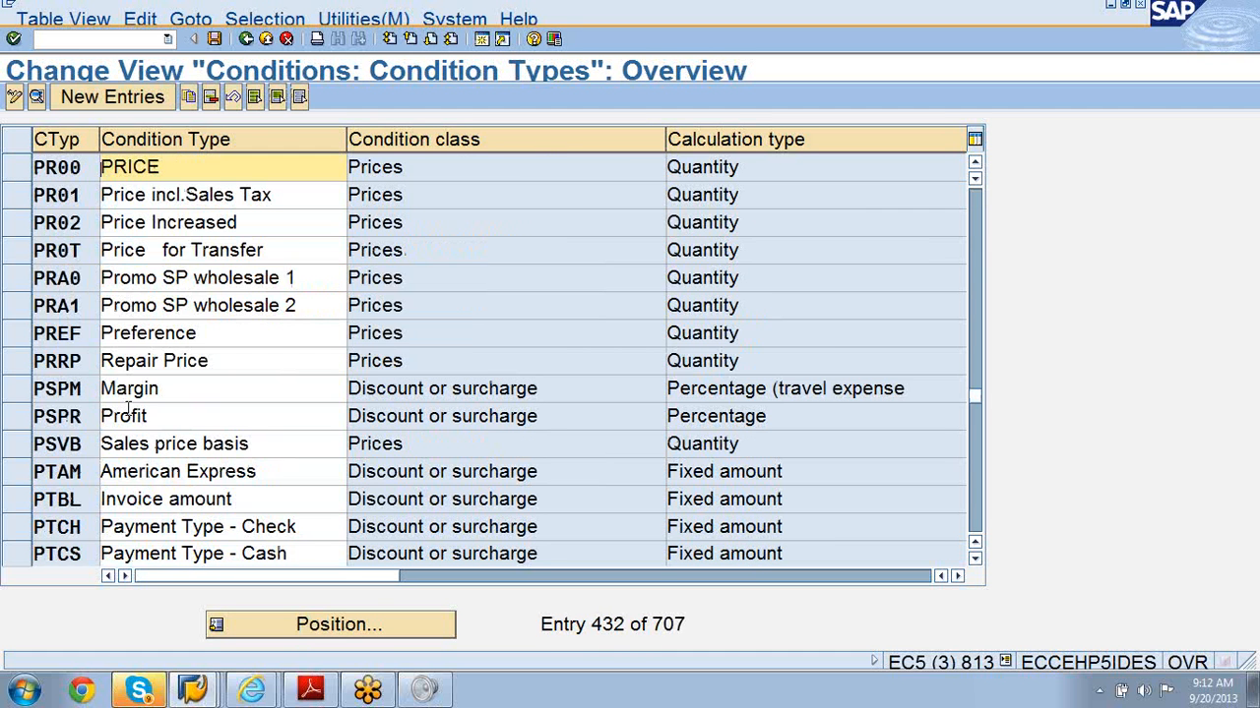
{"action": "left_click", "coordinate": [16, 144]}
{"action": "left_click", "coordinate": [16, 166]}
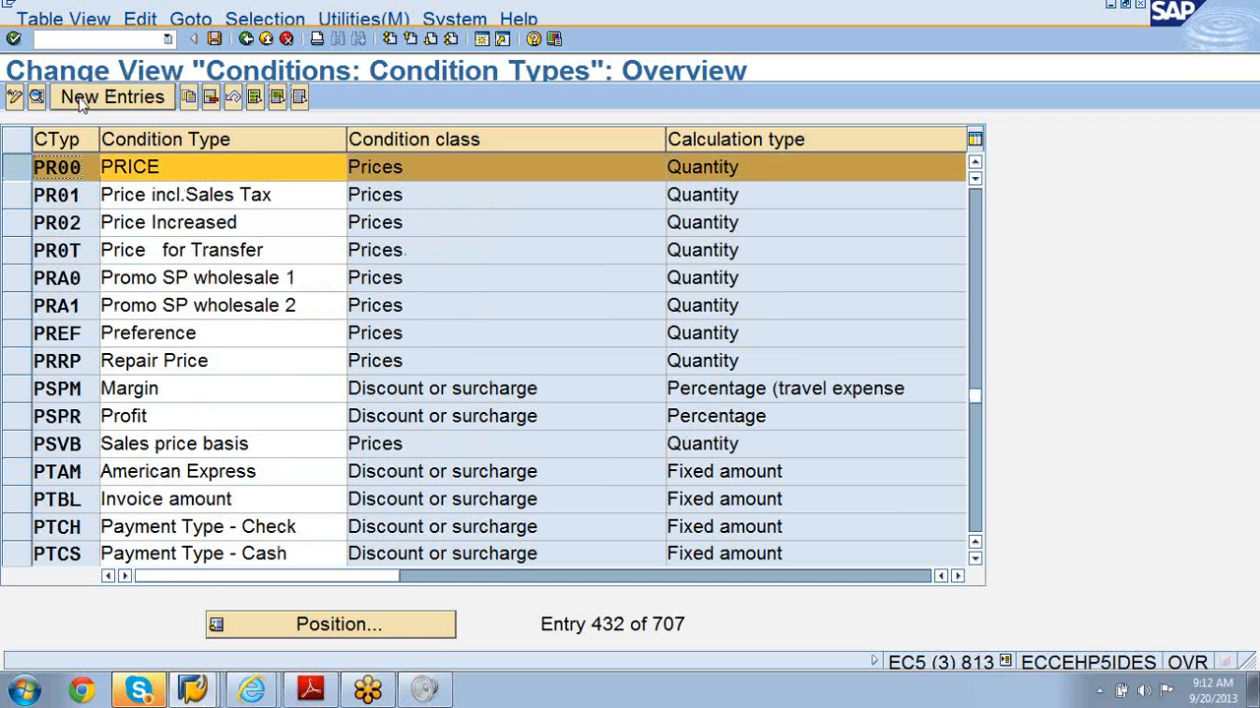
{"action": "left_click", "coordinate": [35, 99]}
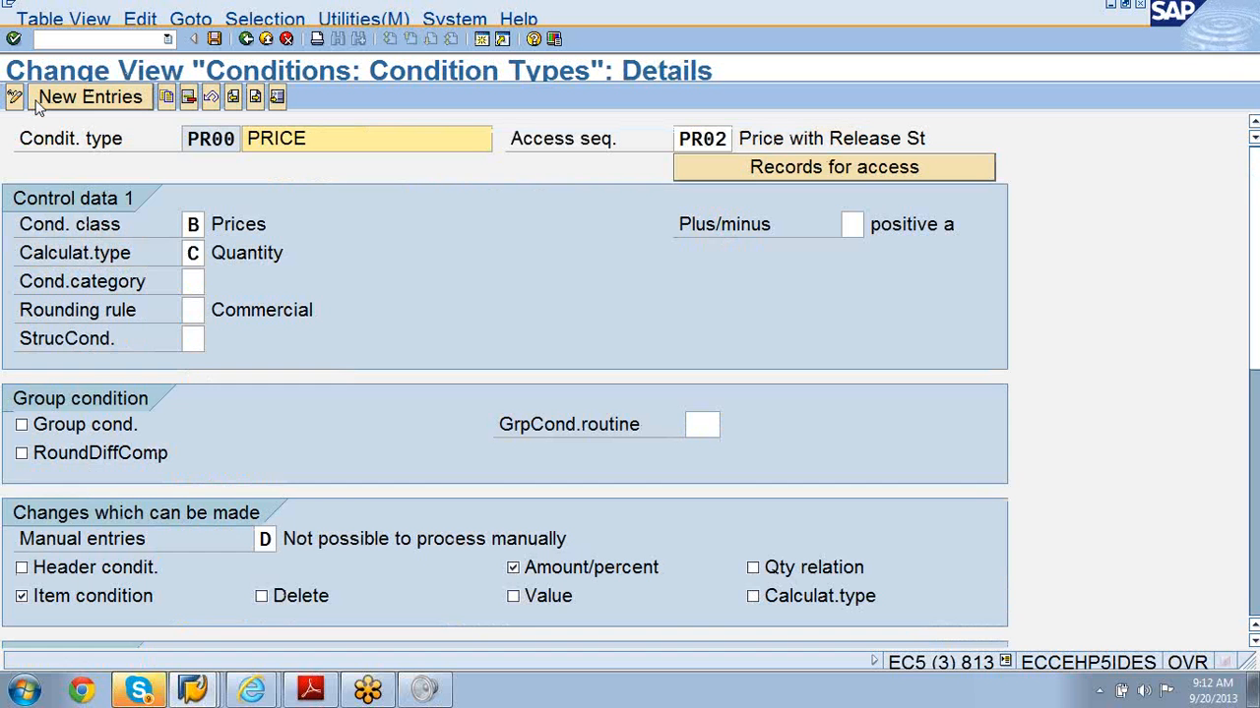
Look at the selection fields offered by the records for access of PR00, then return to the condition type details
{"action": "left_click", "coordinate": [768, 170]}
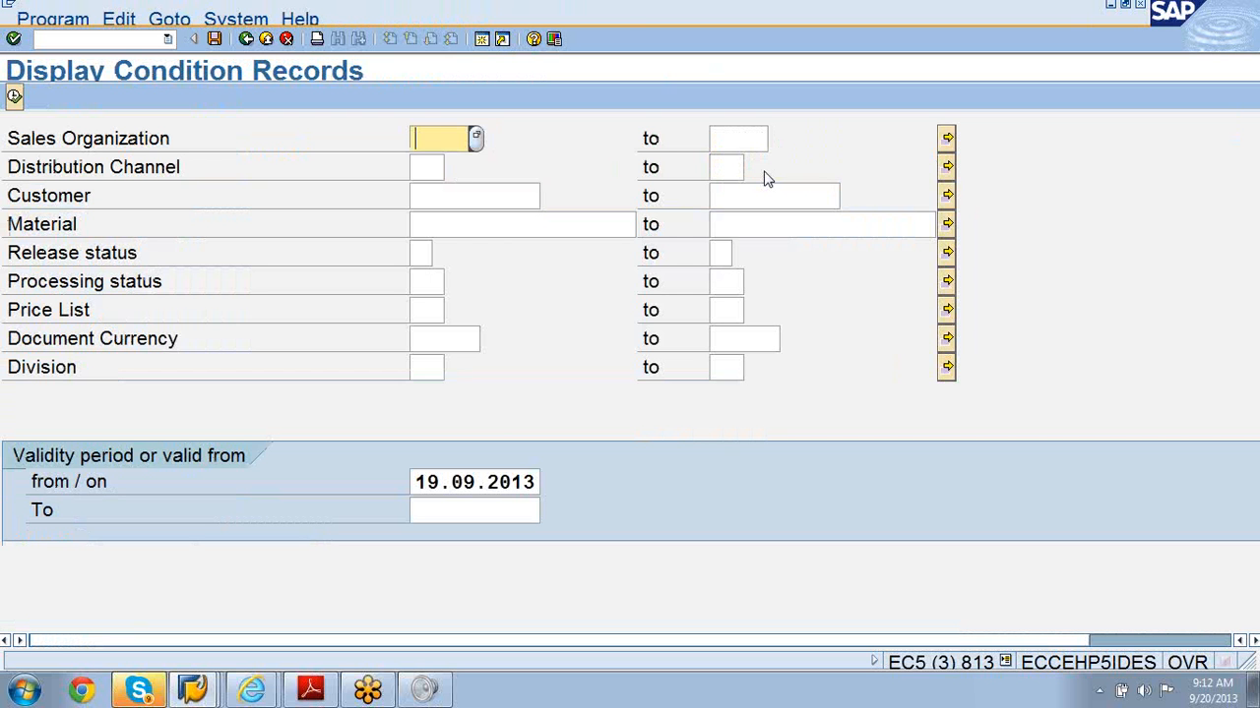
{"action": "left_click", "coordinate": [246, 38]}
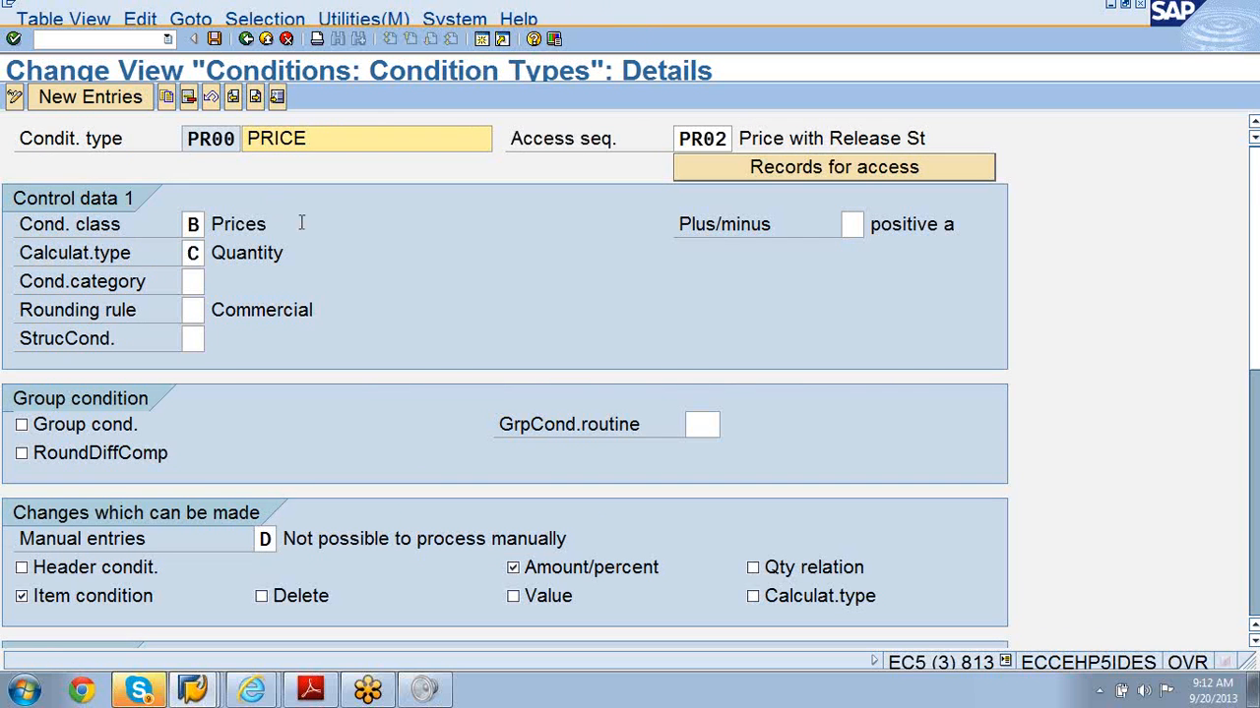
{"action": "left_click", "coordinate": [751, 167]}
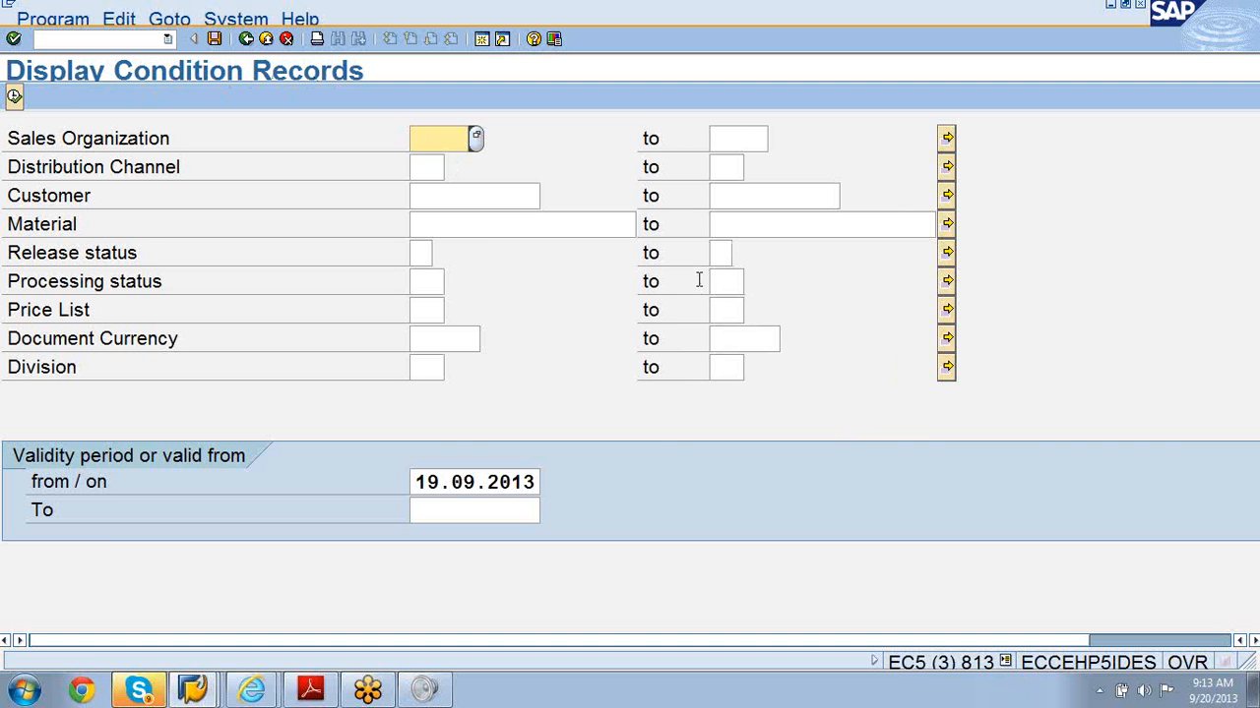
{"action": "left_click", "coordinate": [246, 39]}
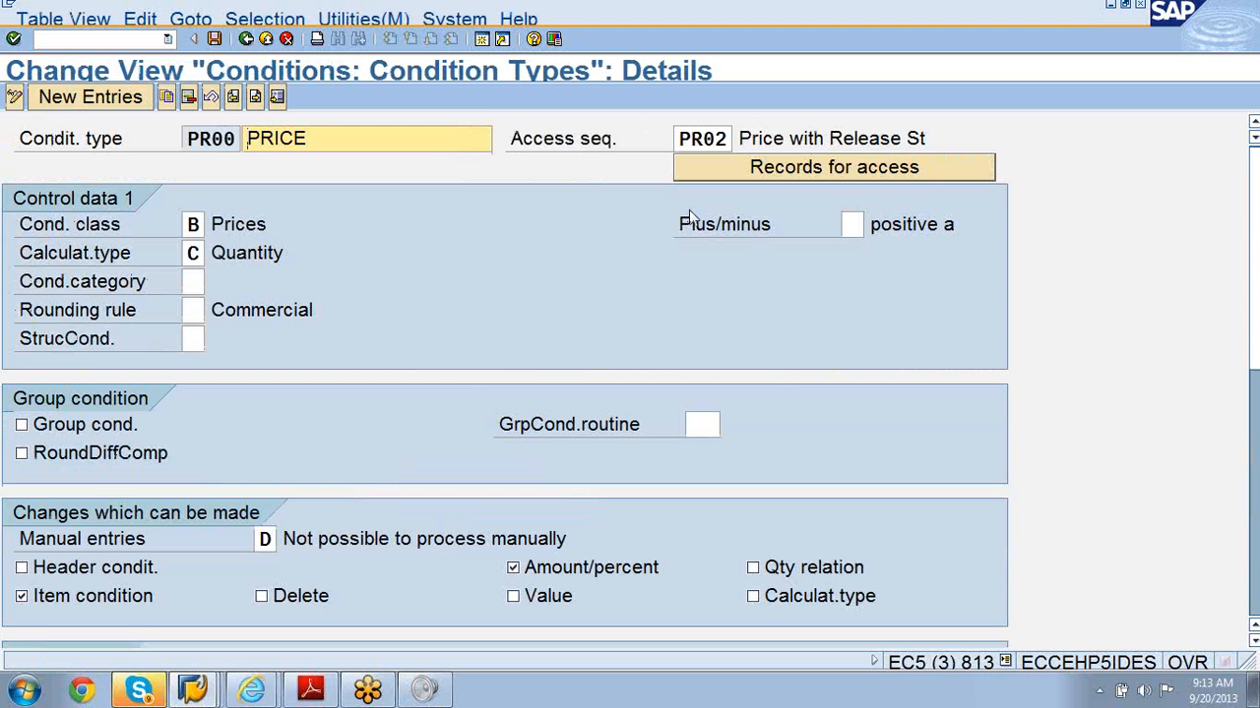
Start copying condition type PR00 under the key YR00 and check the copy's records for access selection fields
{"action": "left_click", "coordinate": [166, 98]}
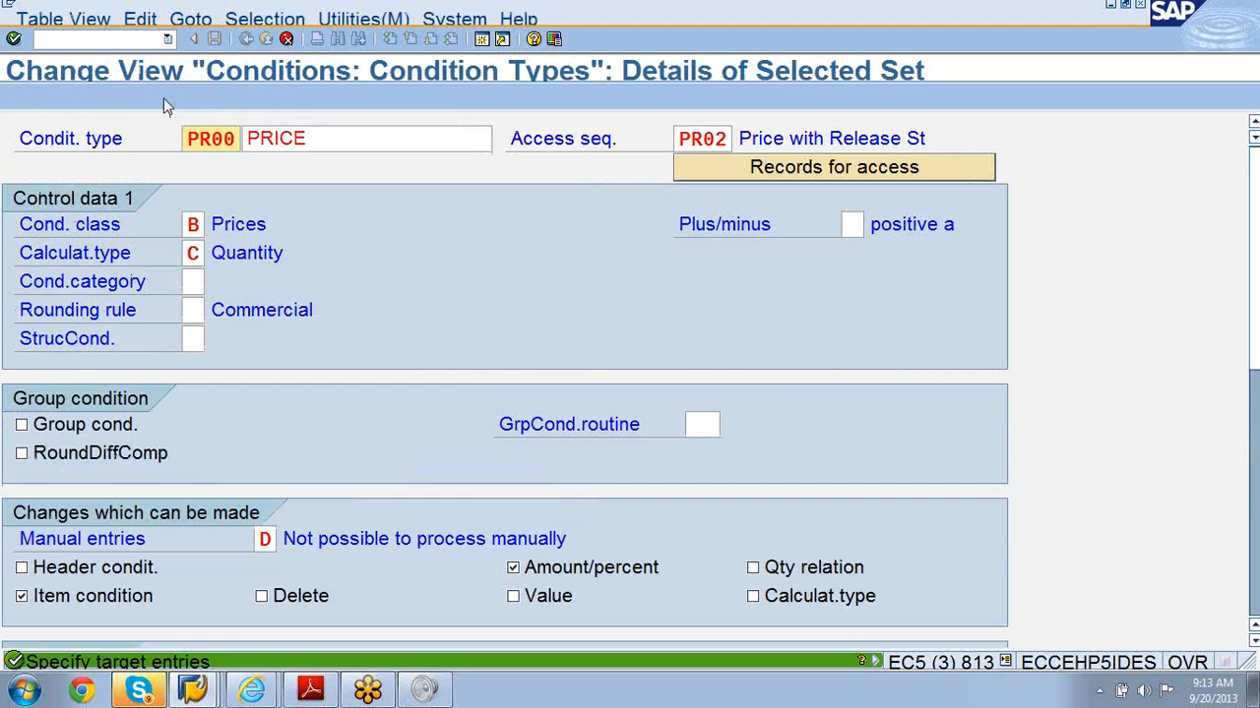
{"action": "key", "text": "Delete"}
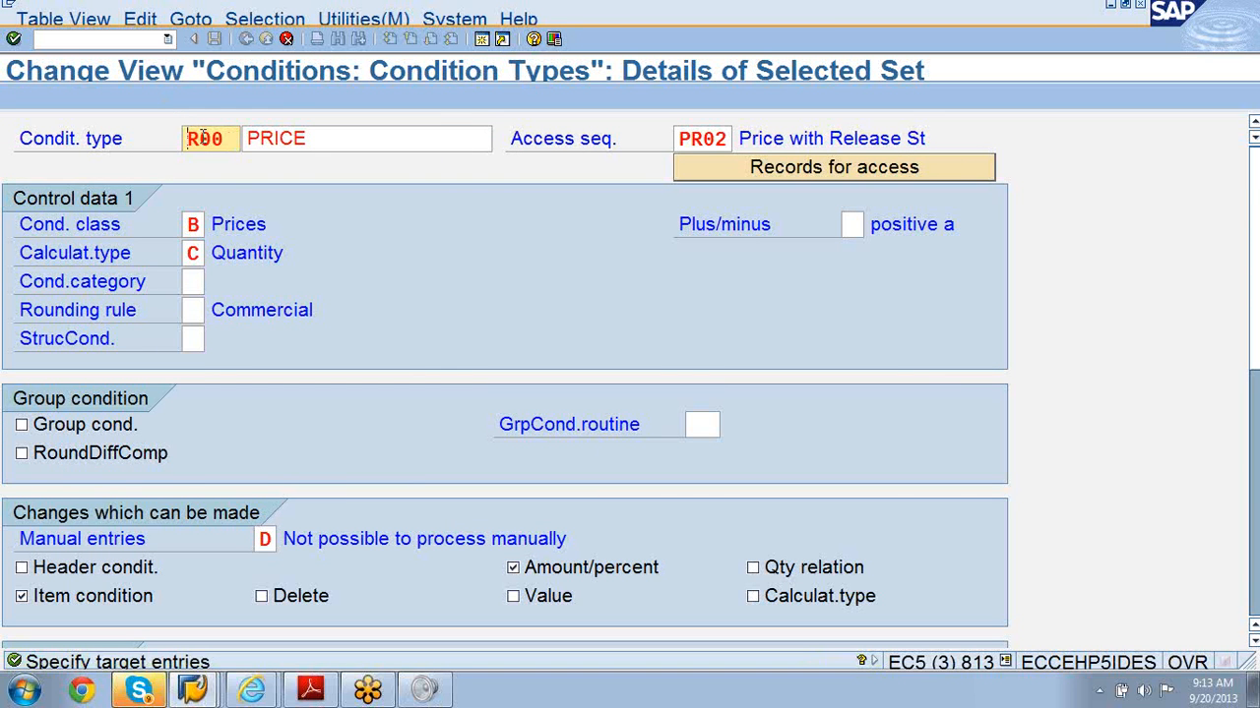
{"action": "type", "text": "YR00"}
{"action": "left_click_drag", "start_coordinate": [123, 285], "coordinate": [160, 279]}
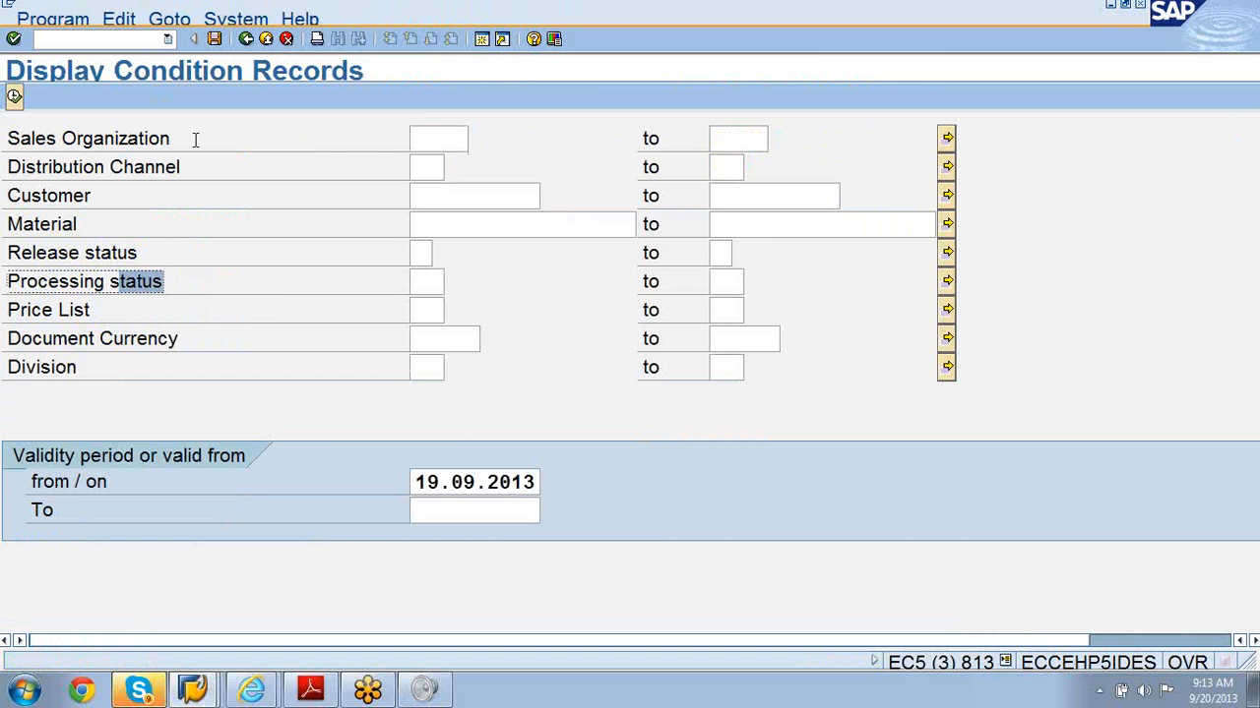
{"action": "left_click", "coordinate": [244, 41]}
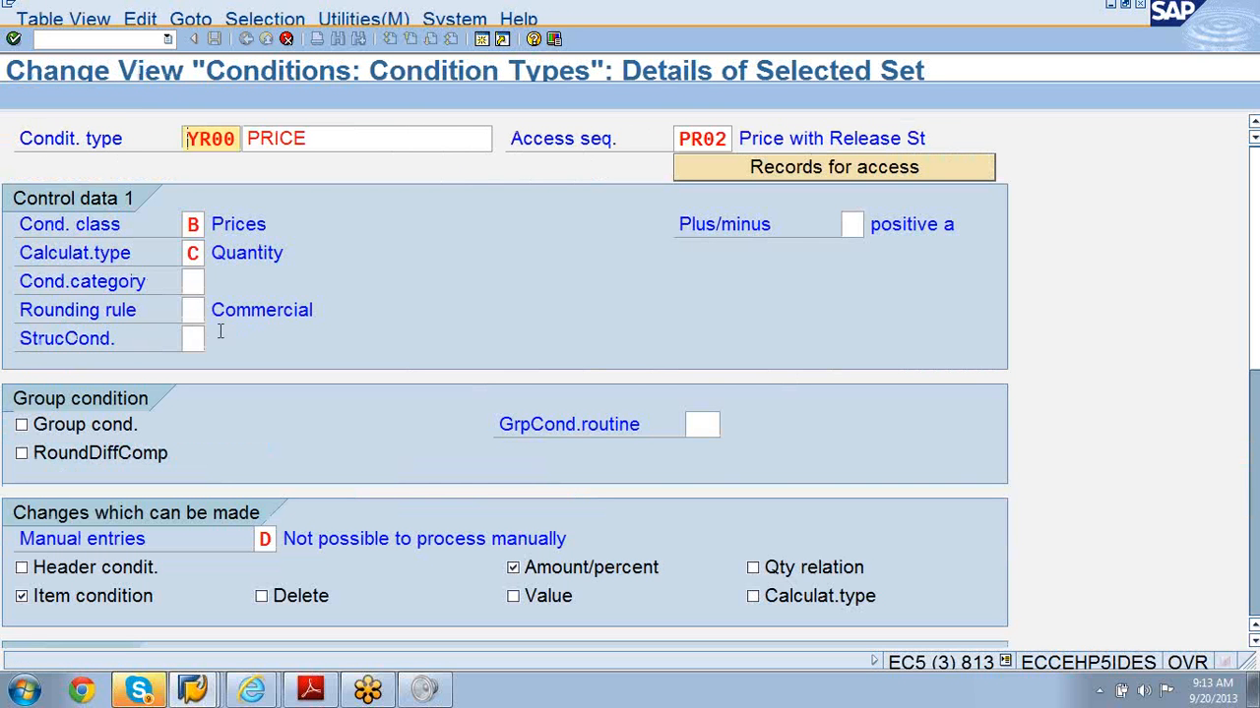
Examine the YR00 settings from control data and group condition through master data, scales and text determination
{"action": "left_click", "coordinate": [201, 225]}
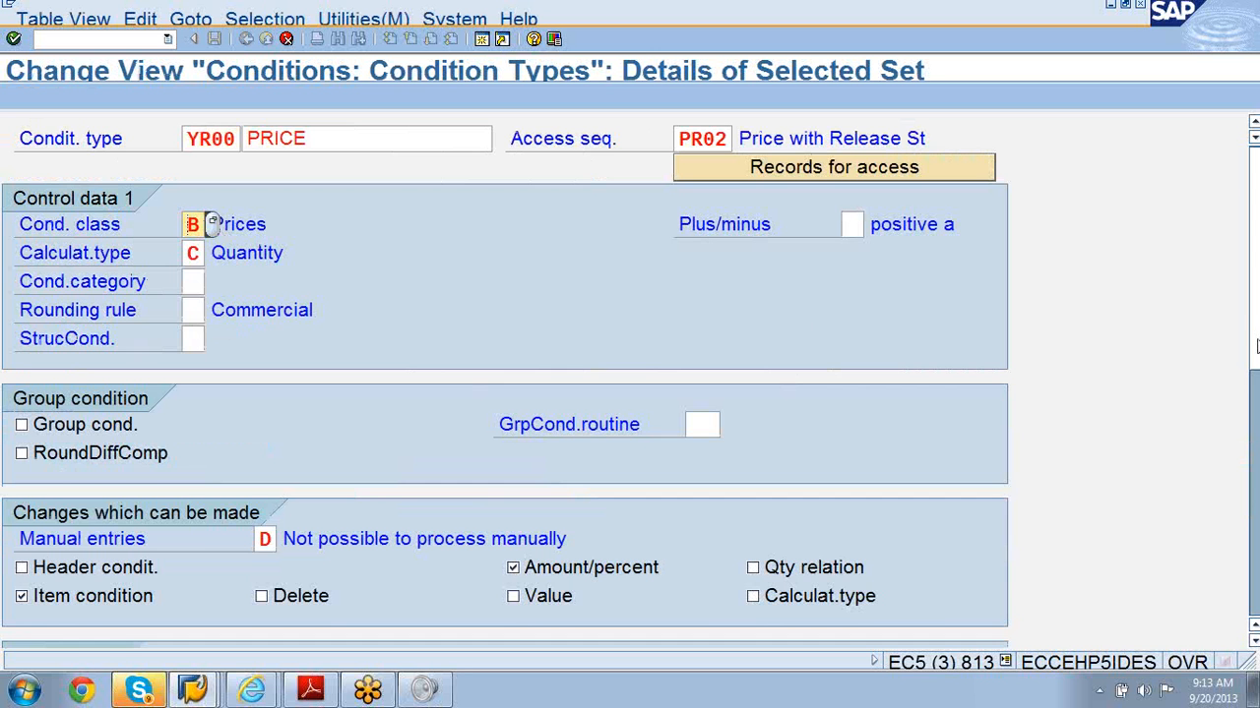
{"action": "scroll", "coordinate": [1256, 349], "scroll_direction": "down", "scroll_amount": 1}
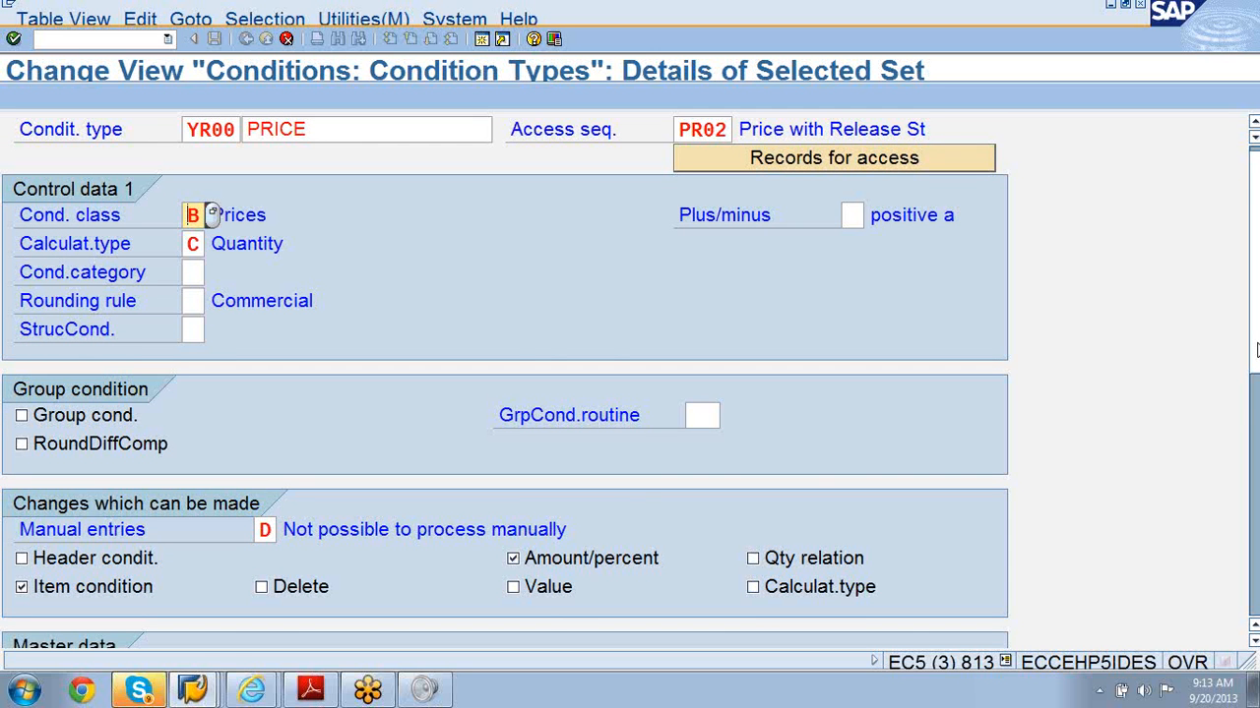
{"action": "scroll", "coordinate": [1256, 374], "scroll_direction": "down", "scroll_amount": 6}
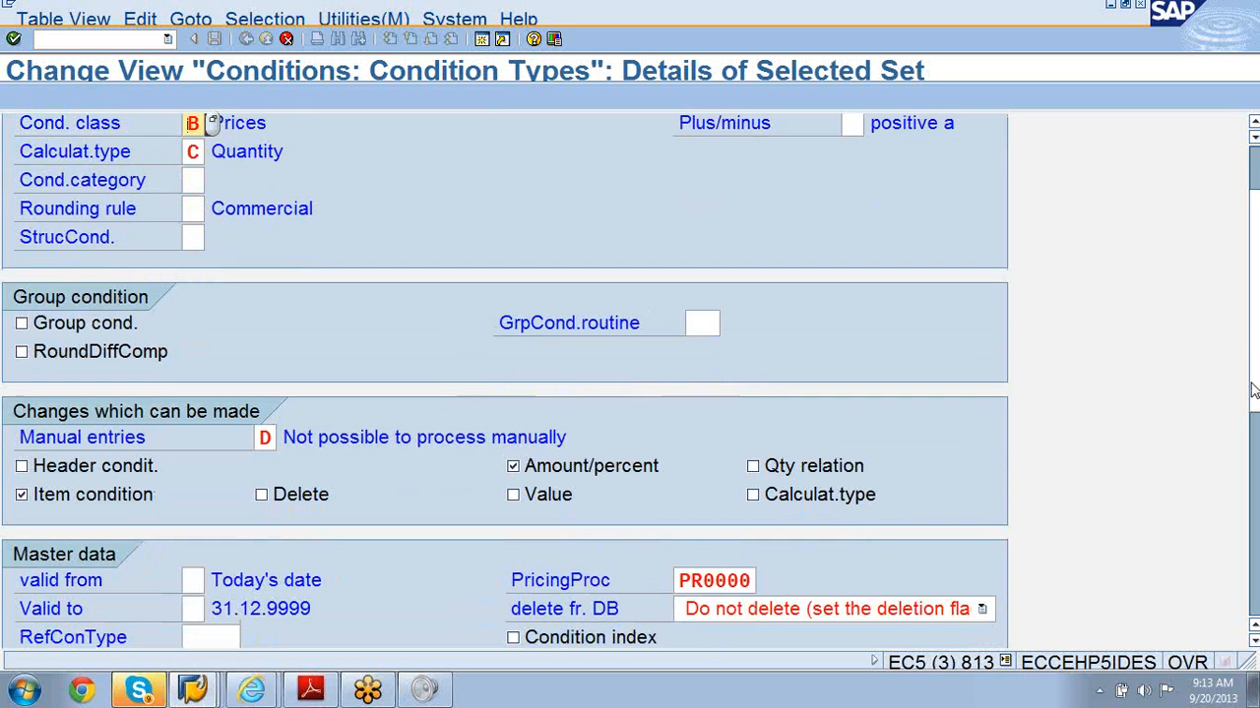
{"action": "scroll", "coordinate": [1248, 448], "scroll_direction": "down", "scroll_amount": 3}
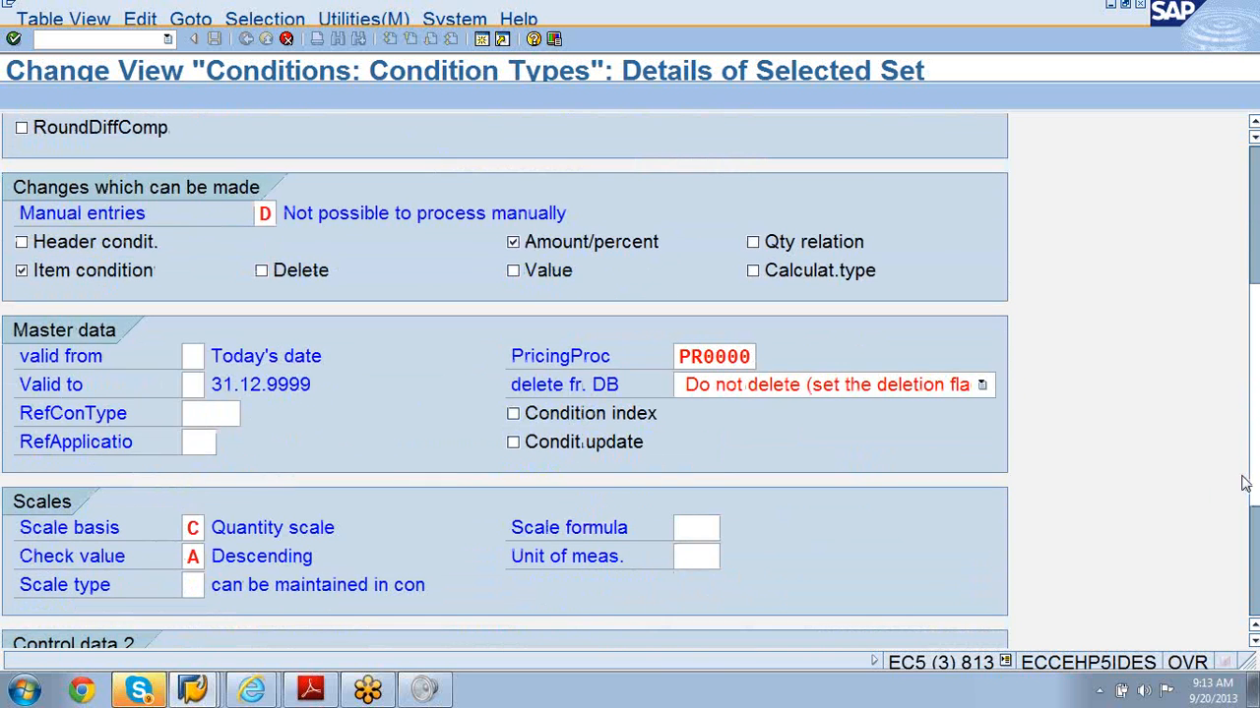
{"action": "scroll", "coordinate": [1230, 531], "scroll_direction": "down", "scroll_amount": 2}
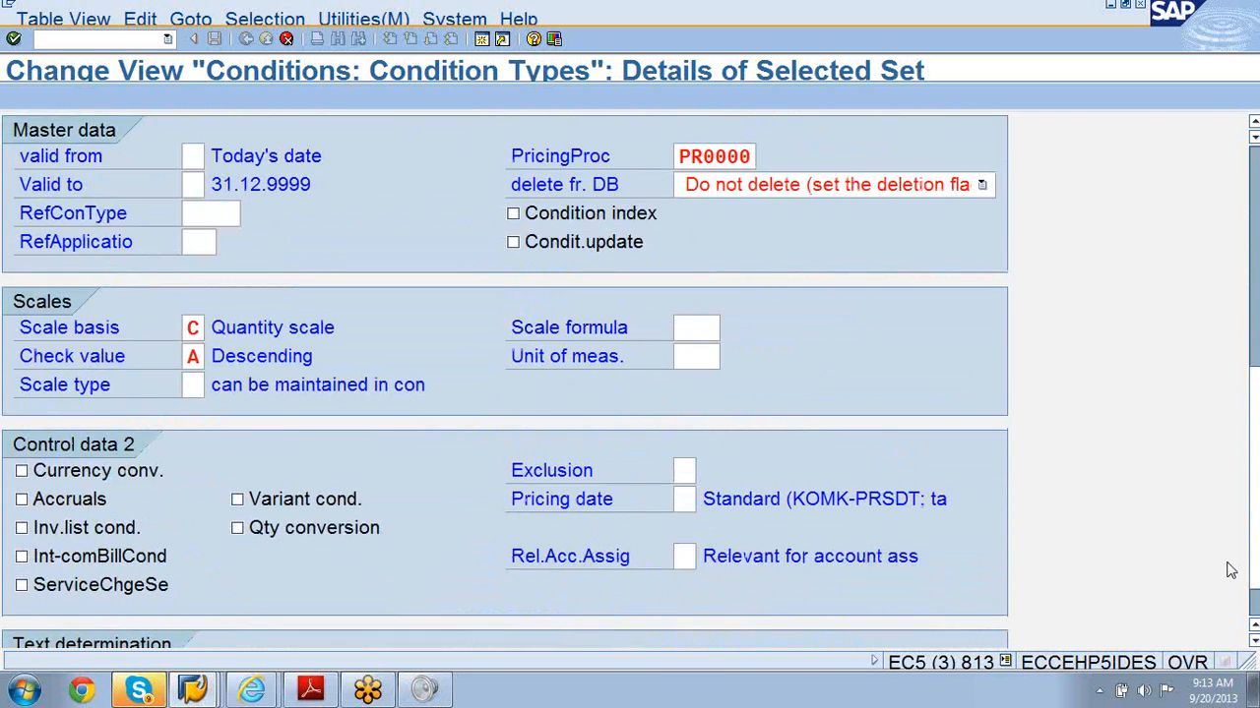
{"action": "scroll", "coordinate": [1225, 590], "scroll_direction": "up", "scroll_amount": 10}
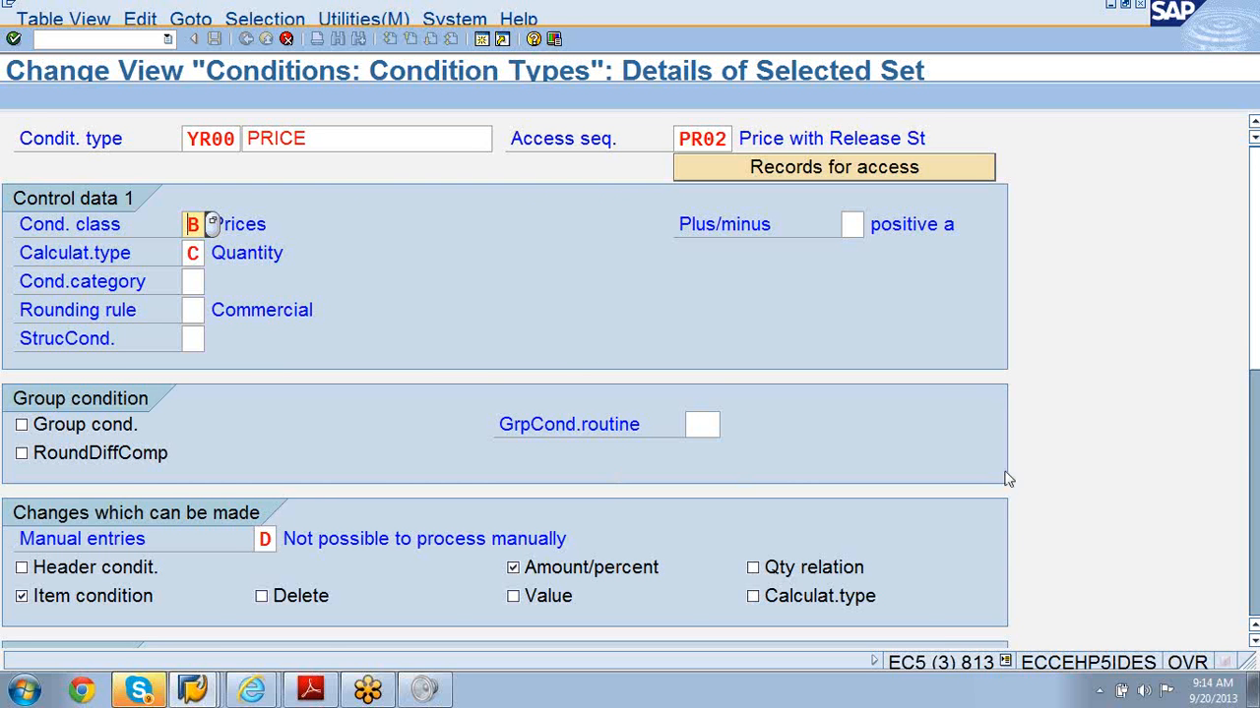
{"action": "scroll", "coordinate": [1255, 364], "scroll_direction": "down", "scroll_amount": 1}
{"action": "left_click_drag", "start_coordinate": [1255, 366], "coordinate": [1253, 303]}
{"action": "left_click_drag", "start_coordinate": [1254, 328], "coordinate": [1238, 587]}
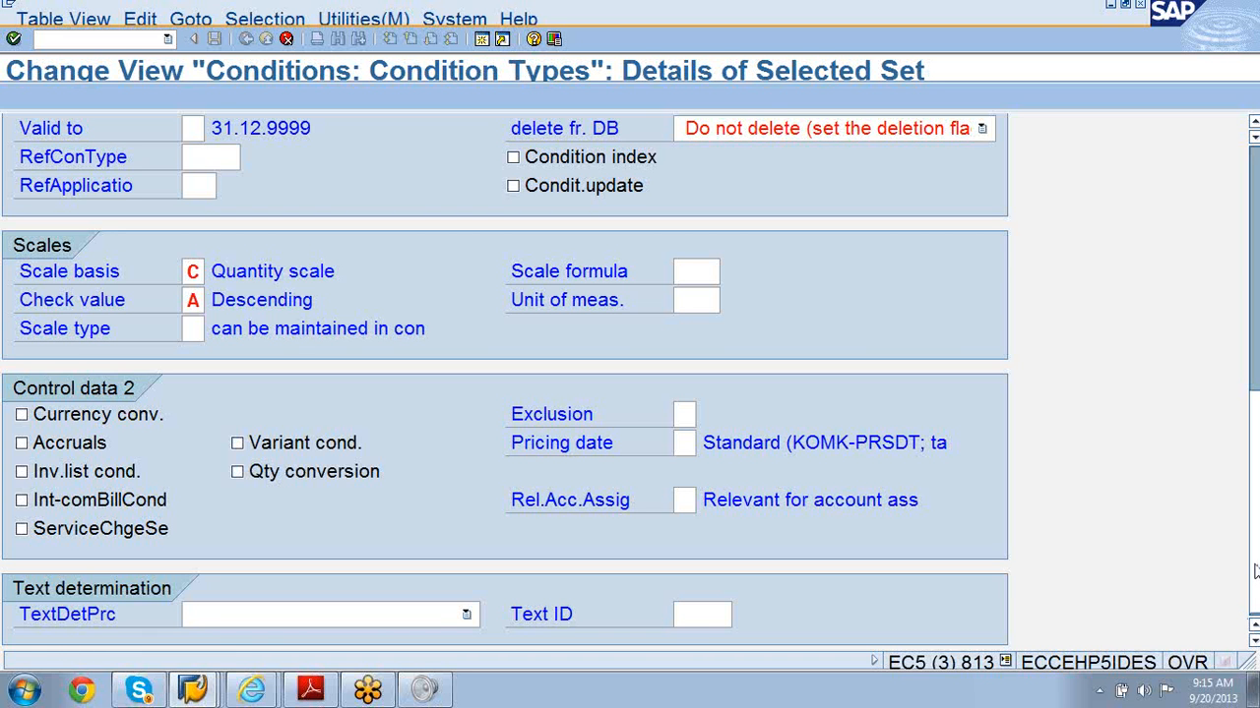
{"action": "scroll", "coordinate": [1255, 566], "scroll_direction": "up", "scroll_amount": 8}
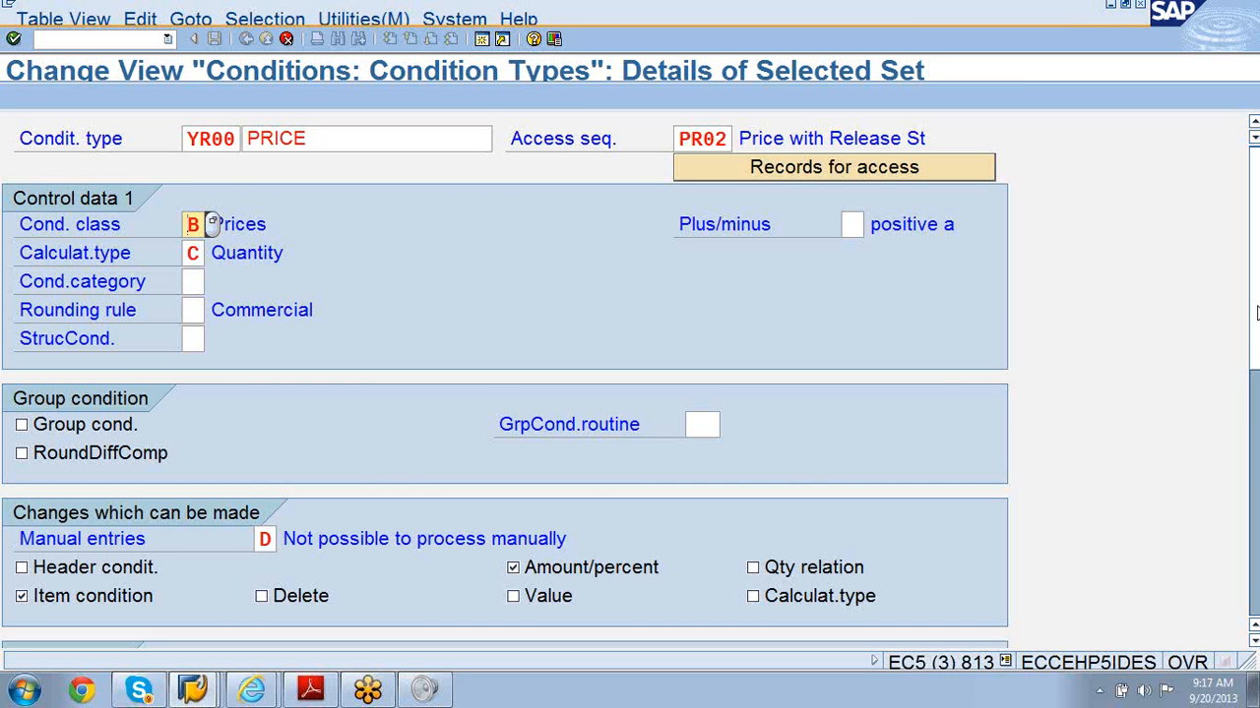
{"action": "left_click_drag", "start_coordinate": [1256, 315], "coordinate": [1257, 582]}
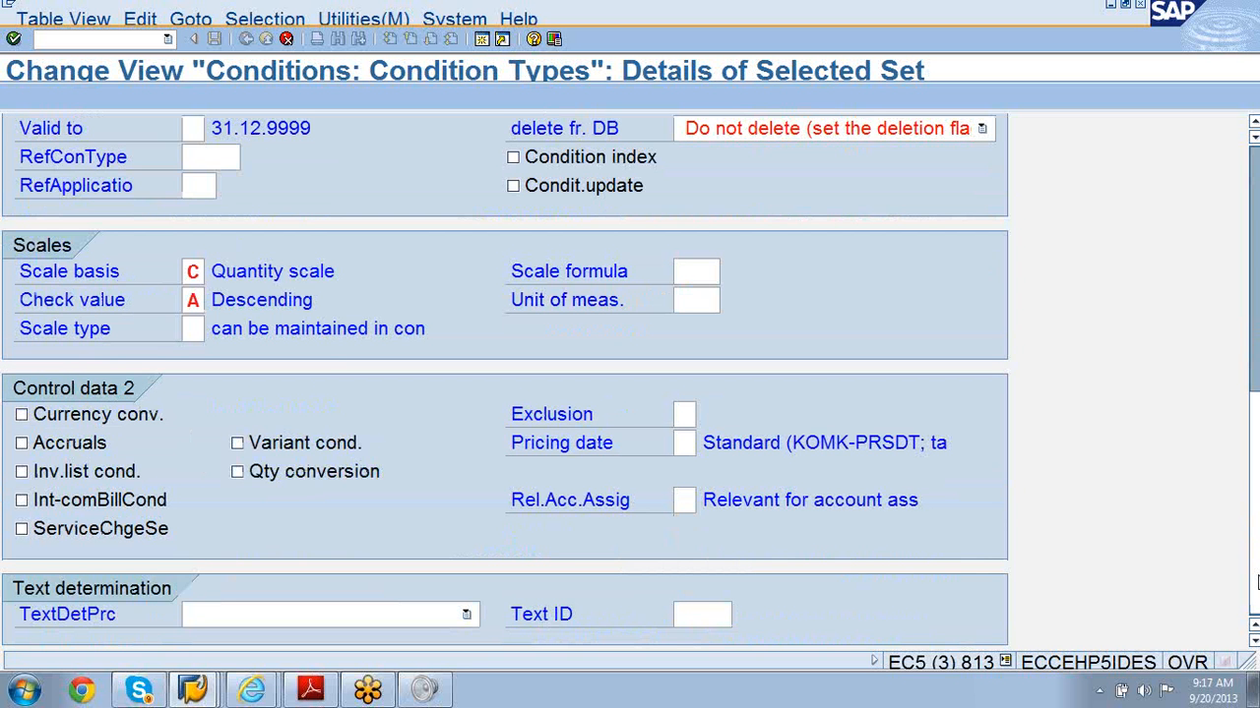
{"action": "left_click_drag", "start_coordinate": [1256, 528], "coordinate": [1257, 305]}
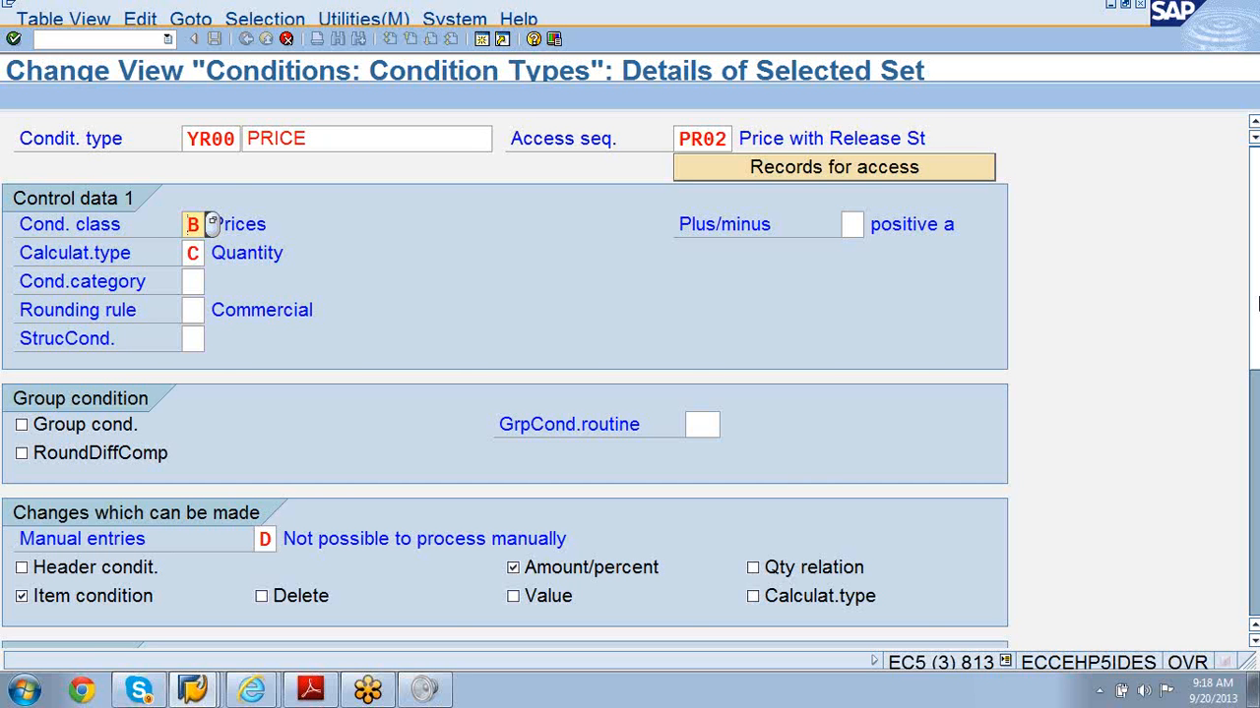
Read the field documentation for the condition category of YR00 and close it
{"action": "left_click", "coordinate": [196, 286]}
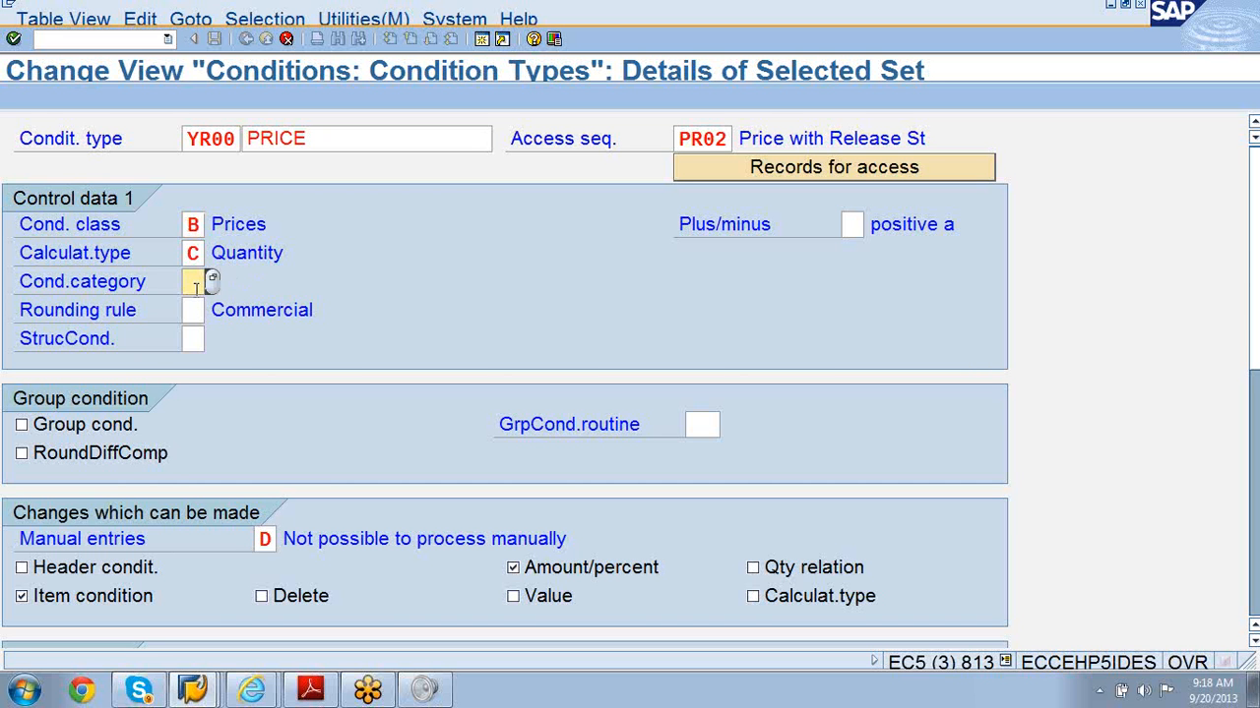
{"action": "left_click", "coordinate": [187, 310]}
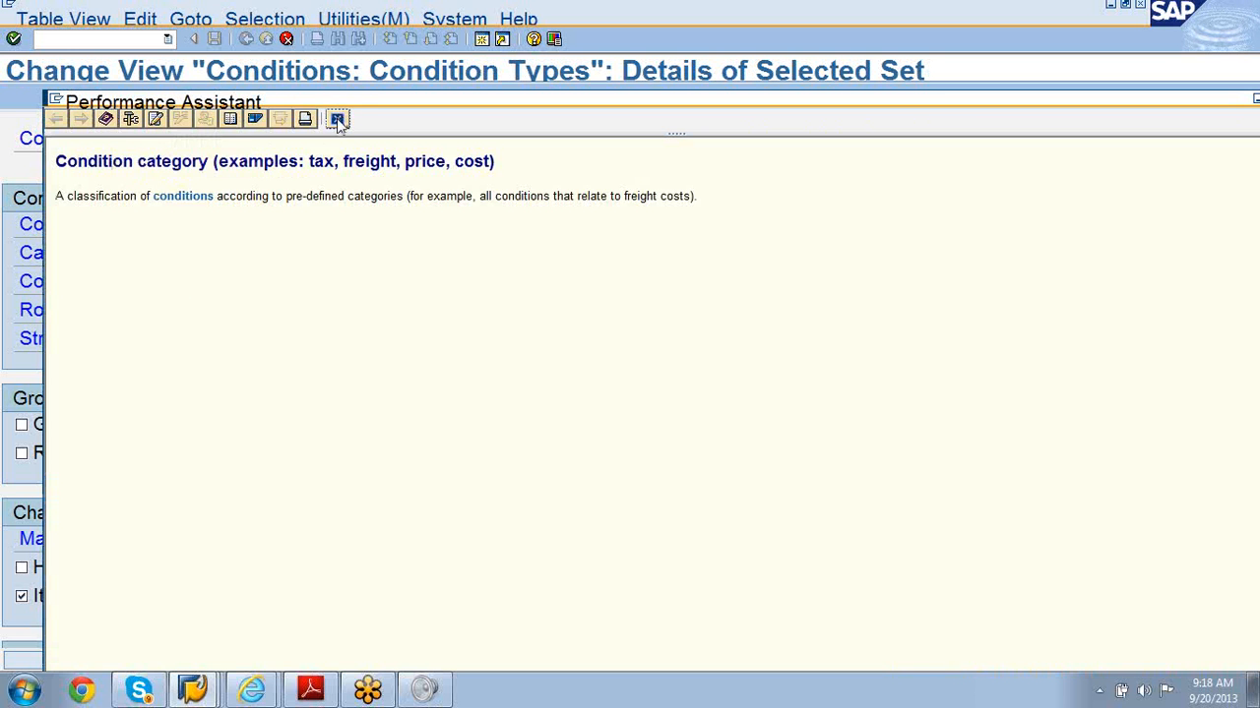
{"action": "left_click_drag", "start_coordinate": [406, 103], "coordinate": [818, 87]}
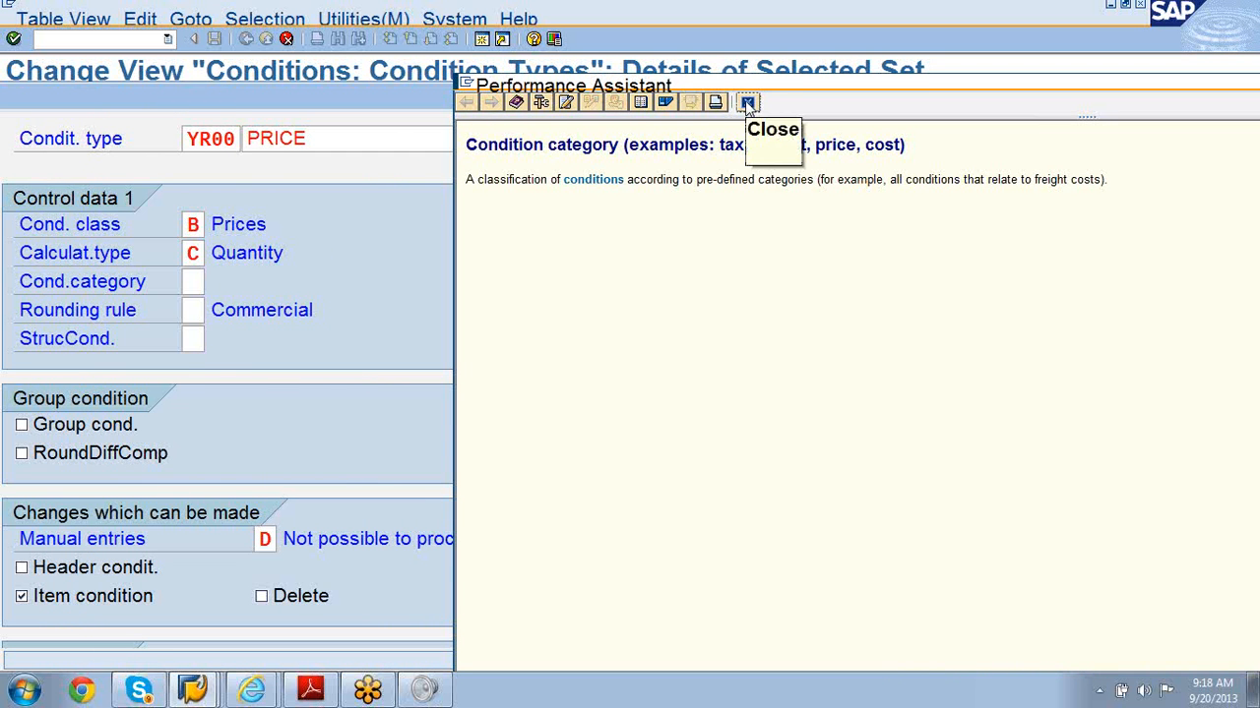
{"action": "left_click", "coordinate": [748, 103]}
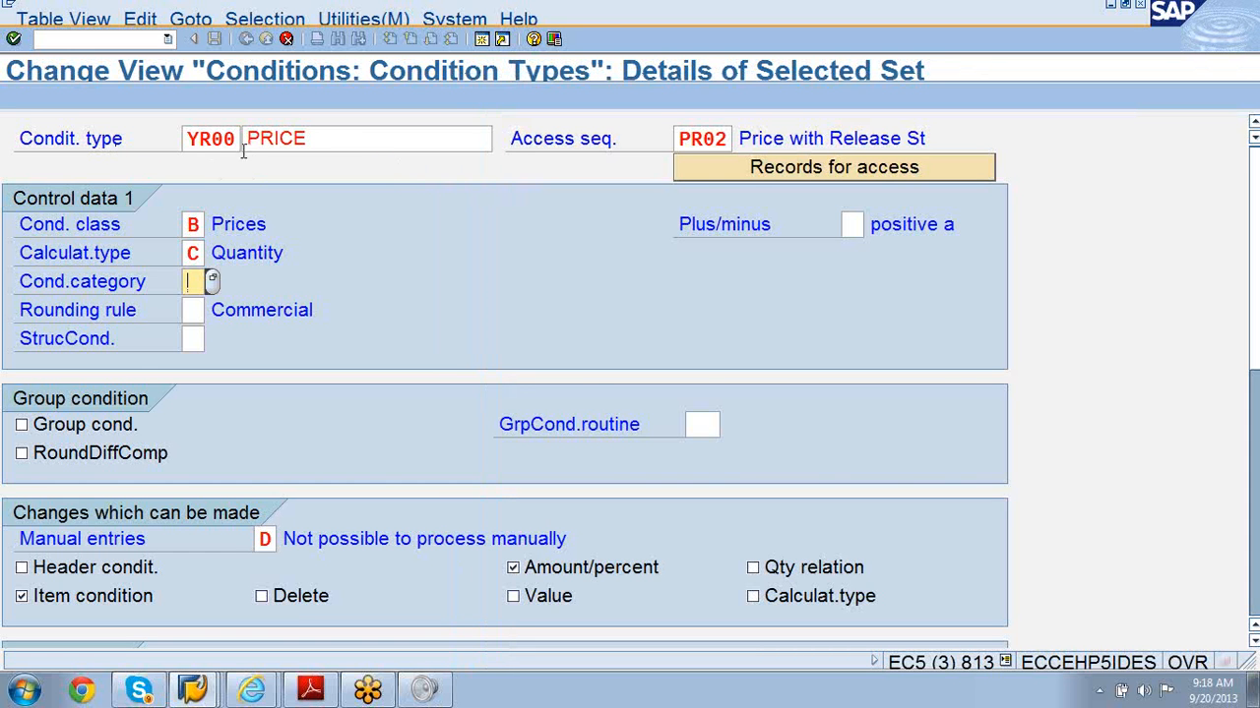
Look through the available condition categories for YR00 with their short descriptions, then close the list without choosing one
{"action": "left_click", "coordinate": [212, 282]}
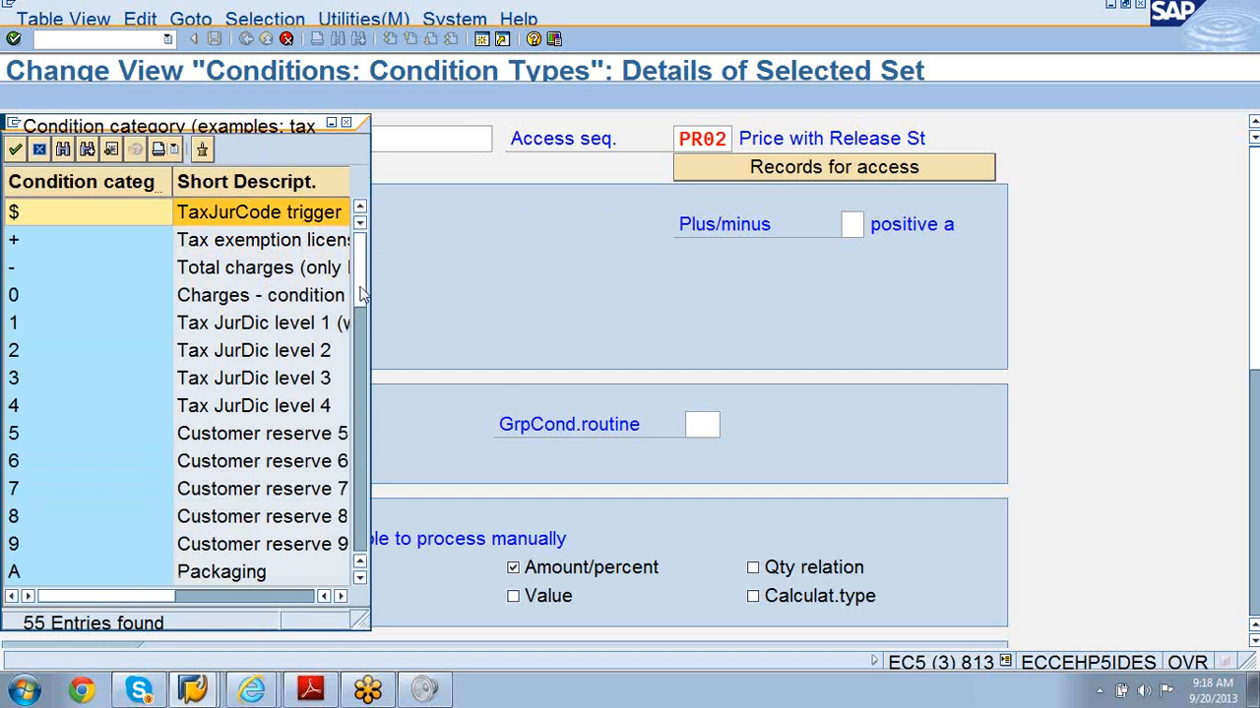
{"action": "left_click_drag", "start_coordinate": [362, 293], "coordinate": [368, 435]}
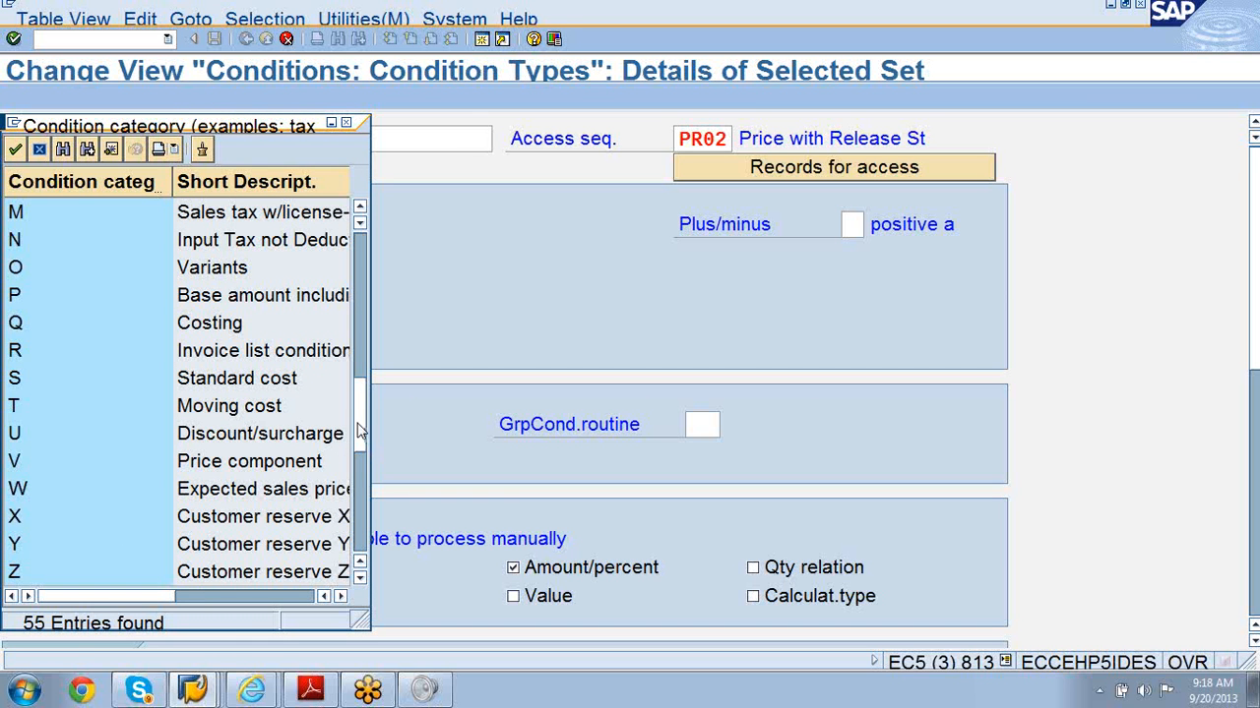
{"action": "left_click_drag", "start_coordinate": [360, 431], "coordinate": [378, 222]}
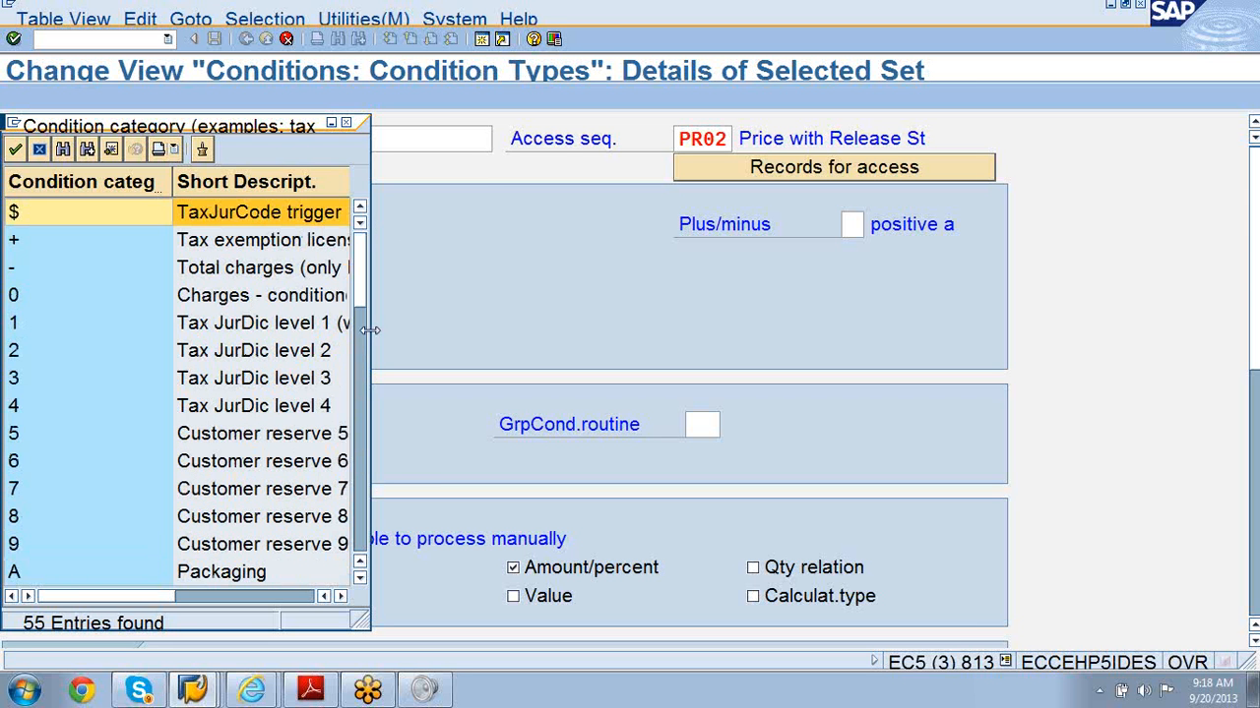
{"action": "left_click_drag", "start_coordinate": [371, 333], "coordinate": [586, 311]}
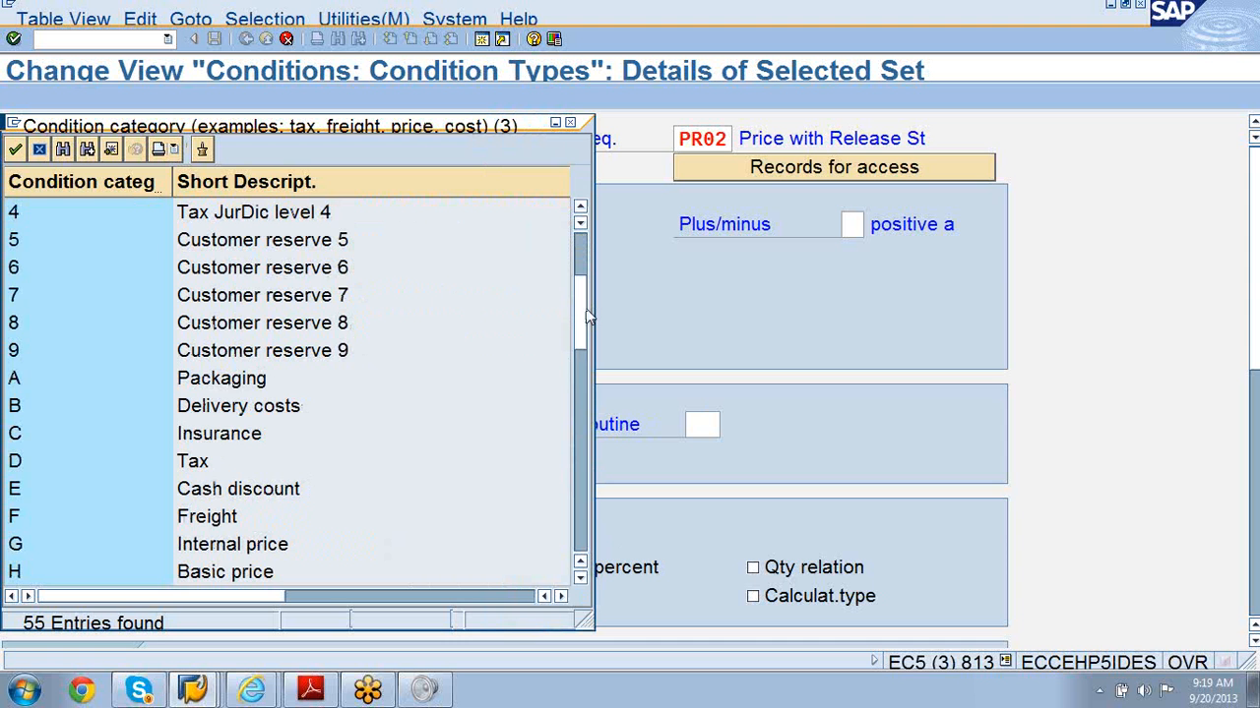
{"action": "left_click_drag", "start_coordinate": [586, 311], "coordinate": [581, 366]}
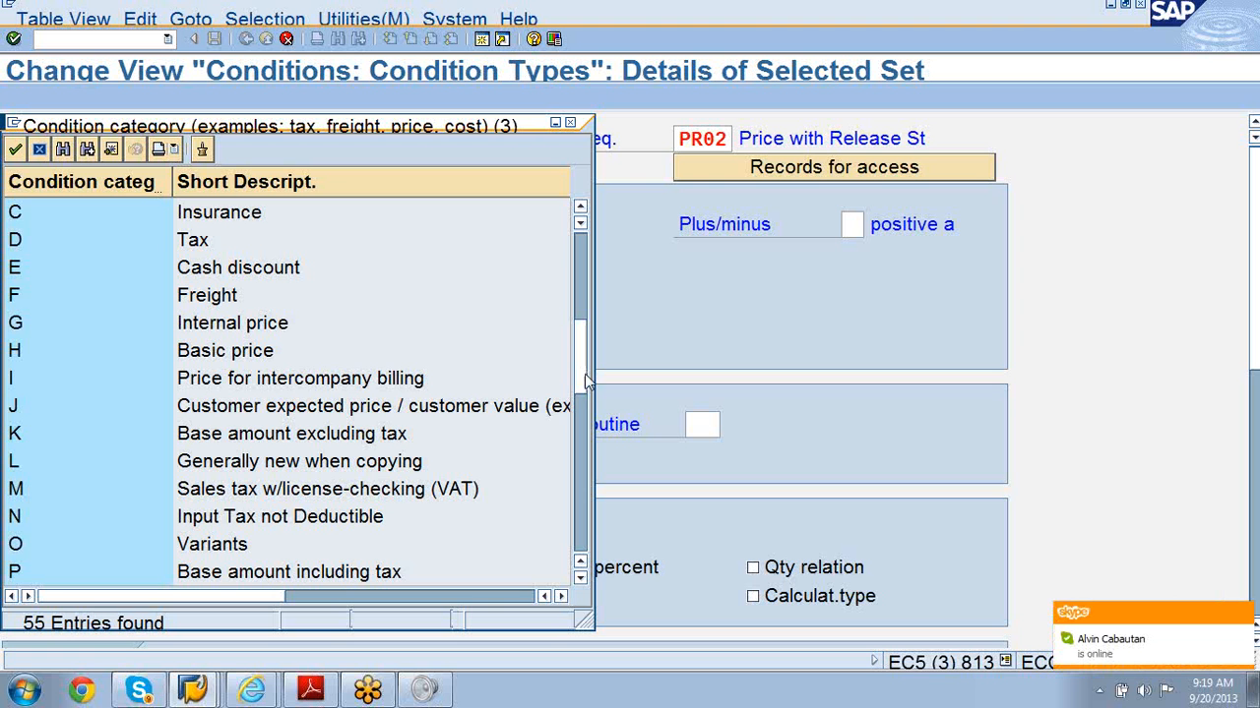
{"action": "left_click_drag", "start_coordinate": [586, 375], "coordinate": [586, 391]}
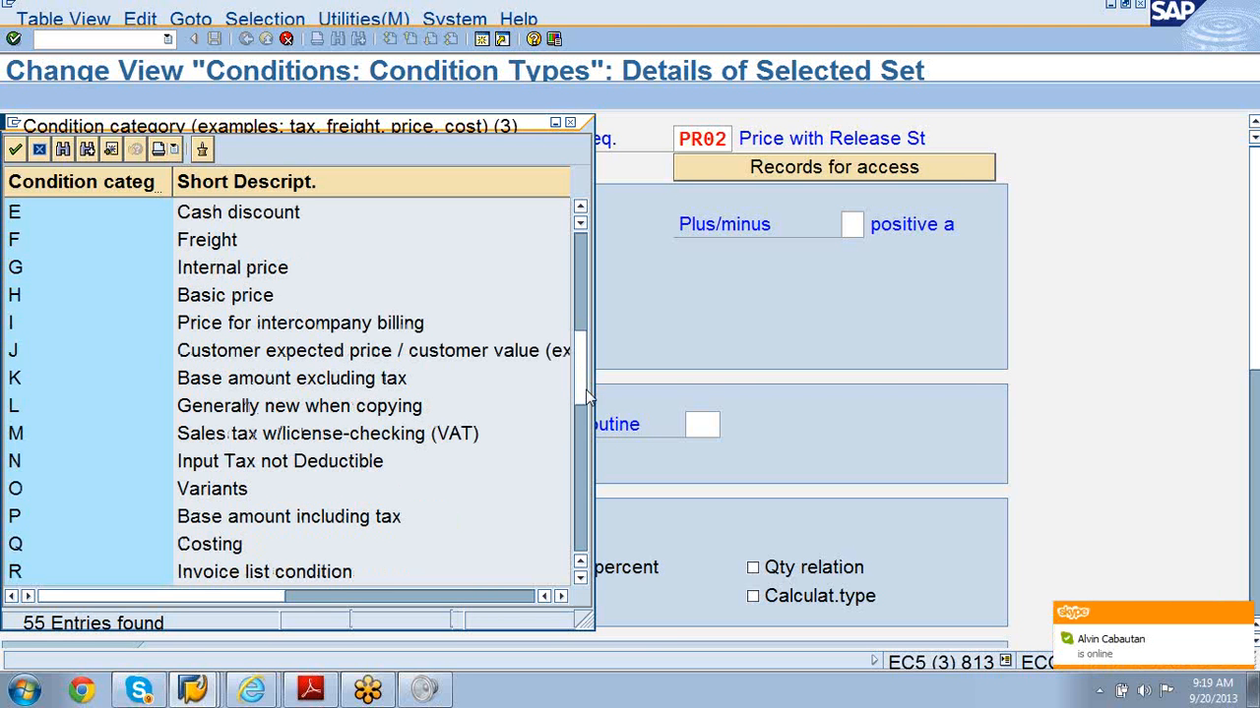
{"action": "left_click_drag", "start_coordinate": [585, 390], "coordinate": [570, 271]}
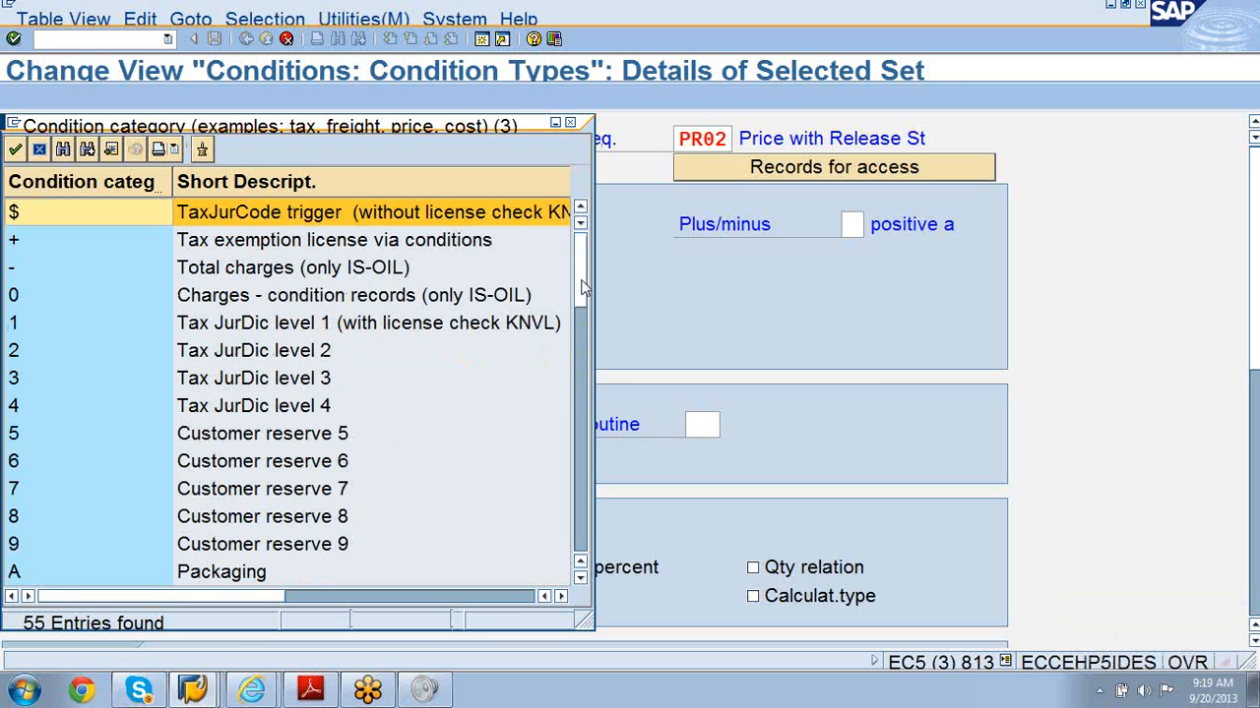
{"action": "scroll", "coordinate": [582, 330], "scroll_direction": "down", "scroll_amount": 3}
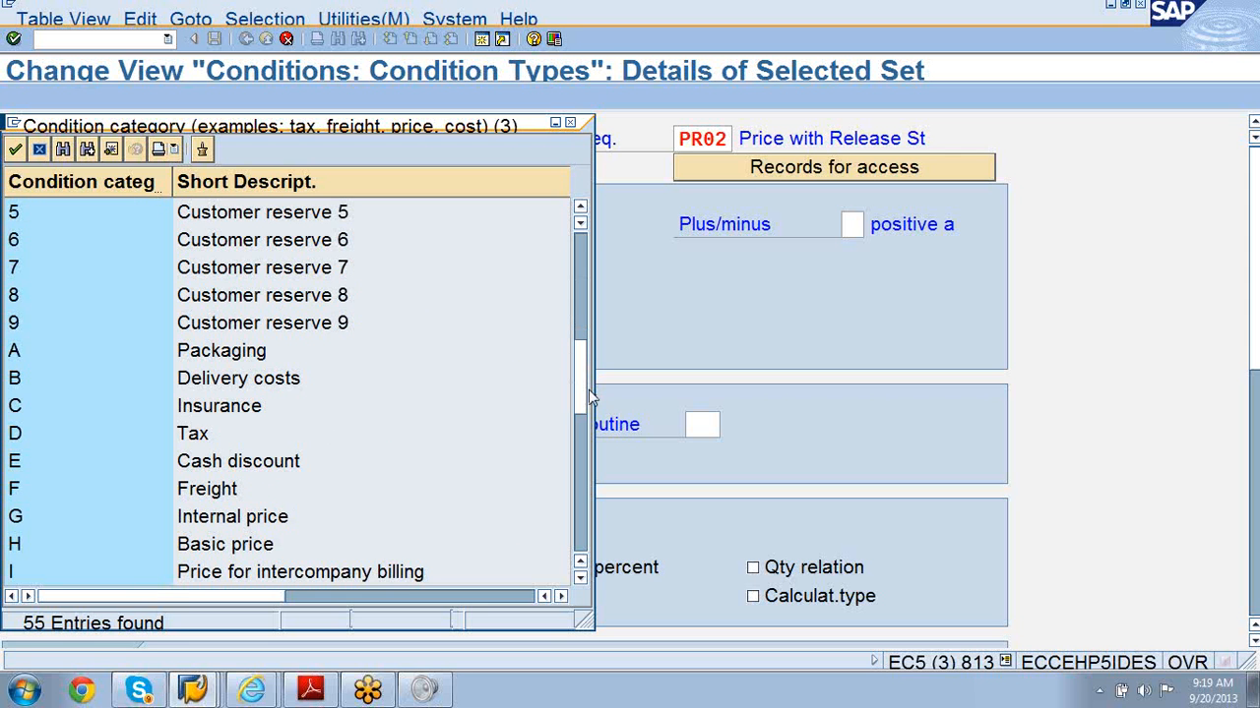
{"action": "scroll", "coordinate": [588, 391], "scroll_direction": "down", "scroll_amount": 4}
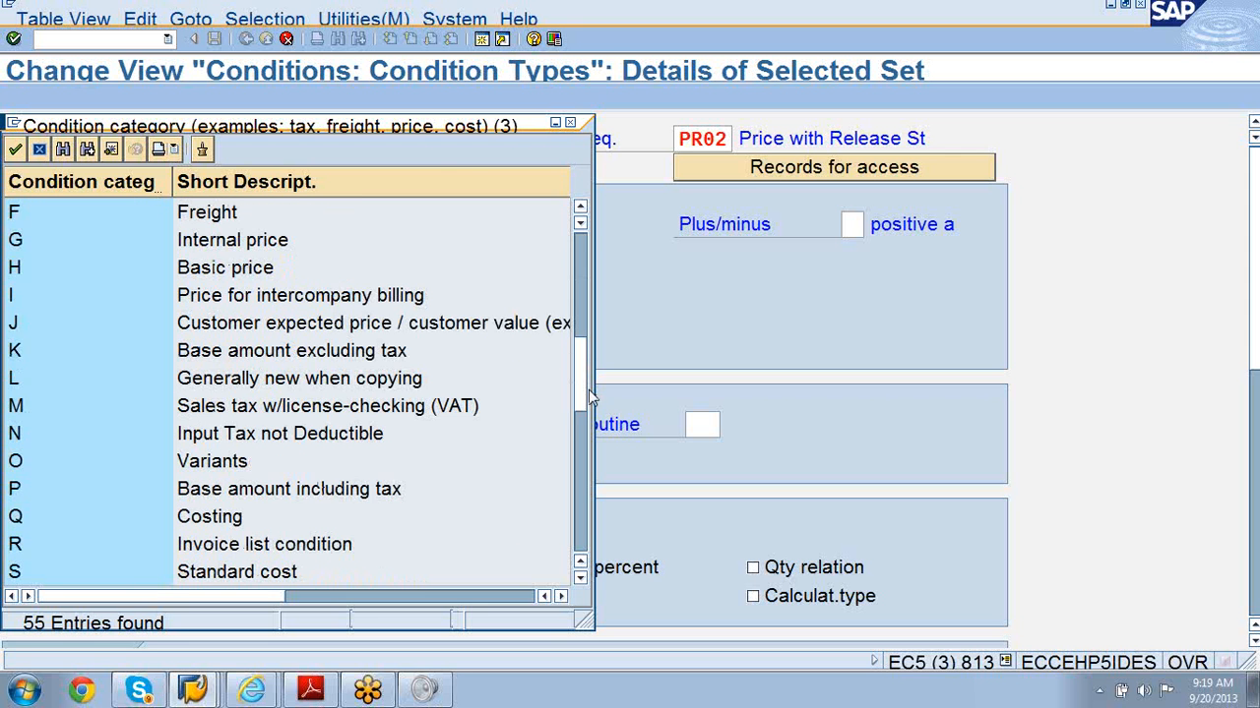
{"action": "left_click", "coordinate": [578, 126]}
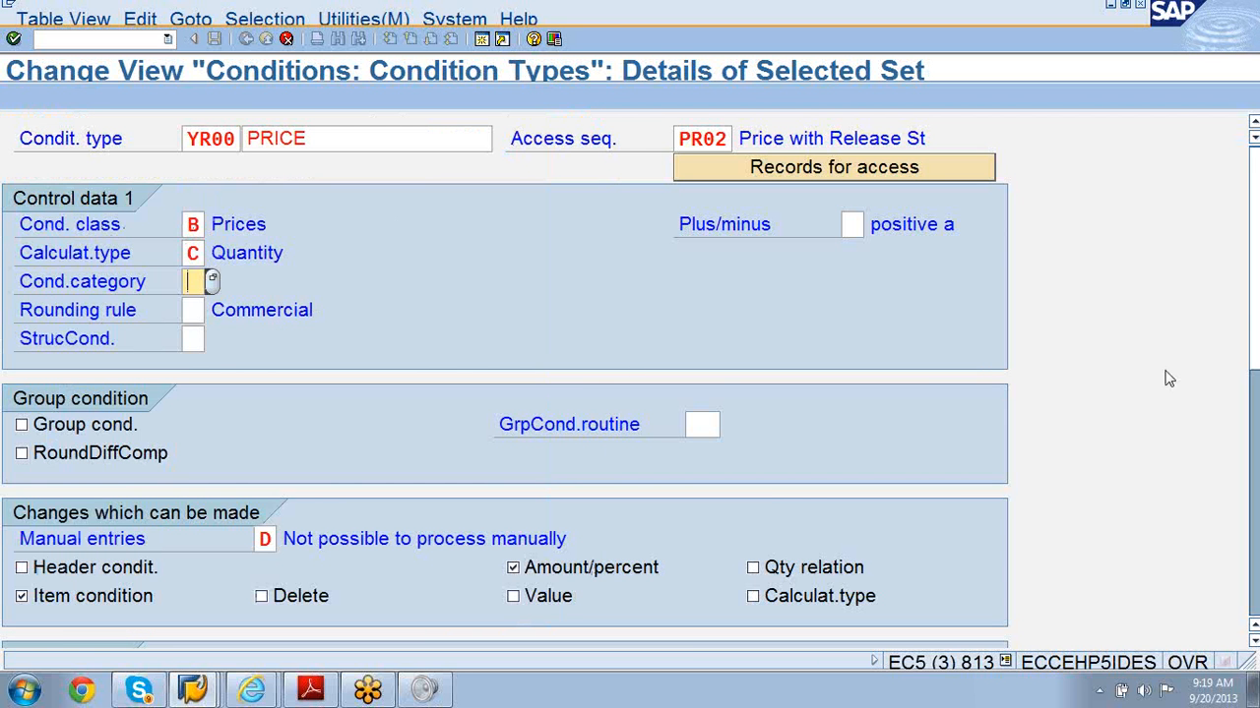
{"action": "left_click_drag", "start_coordinate": [1254, 347], "coordinate": [1253, 349]}
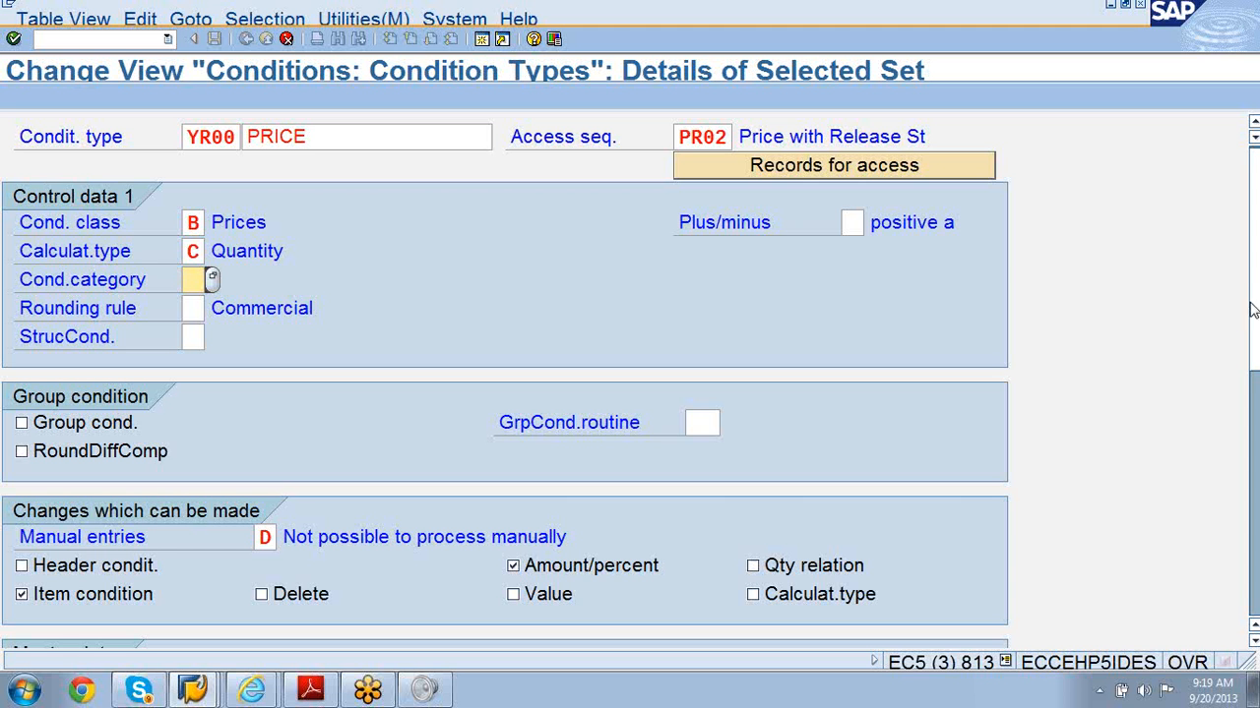
{"action": "key", "text": "F4"}
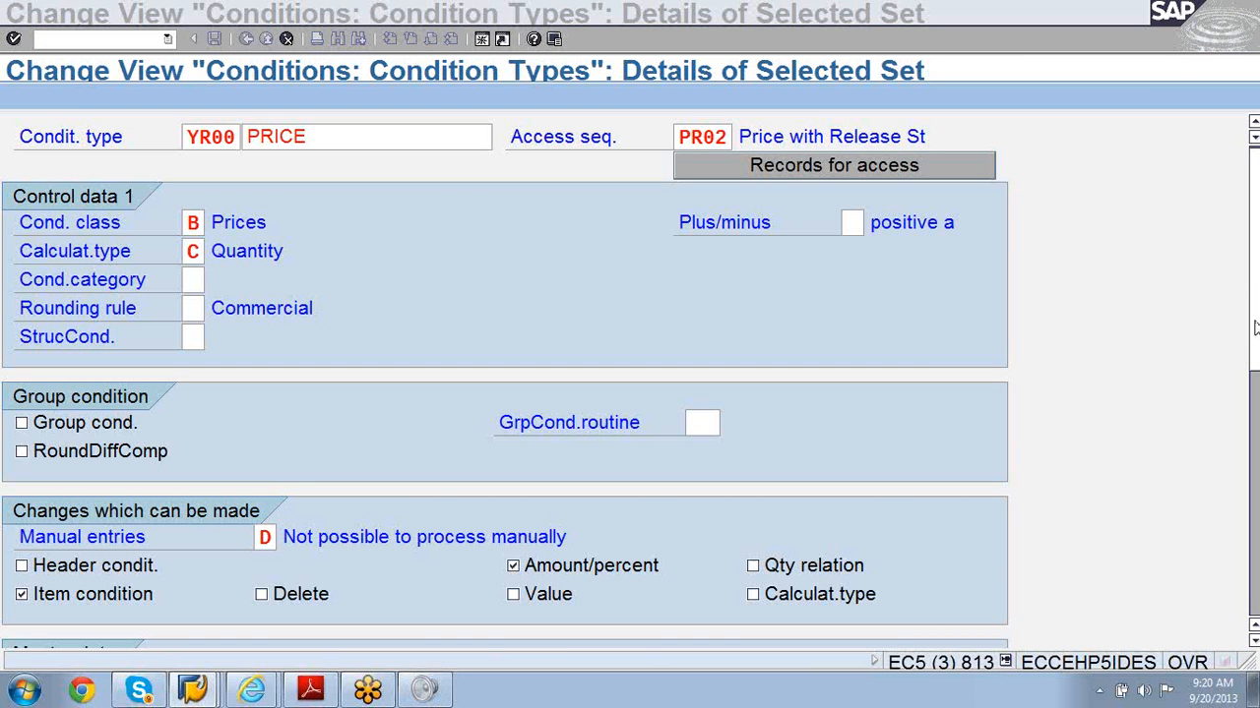
{"action": "key", "text": "Escape"}
{"action": "left_click_drag", "start_coordinate": [1254, 328], "coordinate": [1219, 622]}
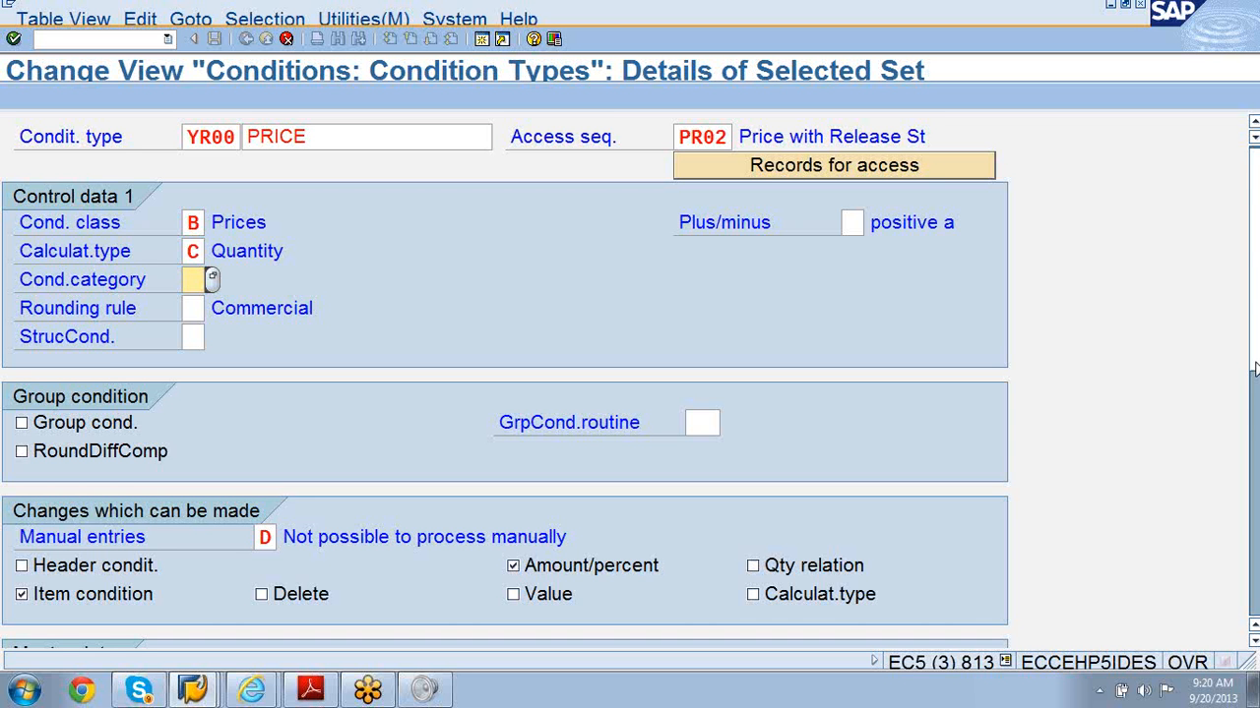
{"action": "left_click_drag", "start_coordinate": [1254, 368], "coordinate": [1254, 337]}
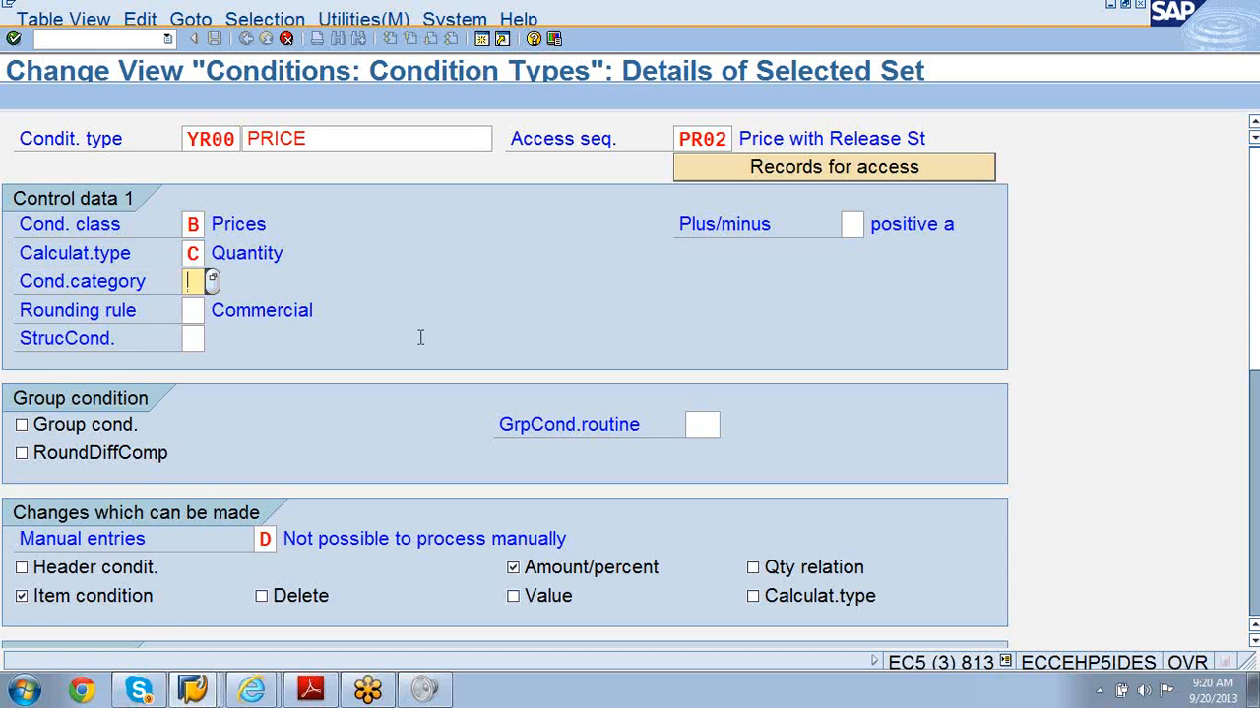
Read the field documentation for the group condition indicator of YR00, leaving the indicator cleared
{"action": "left_click", "coordinate": [22, 426]}
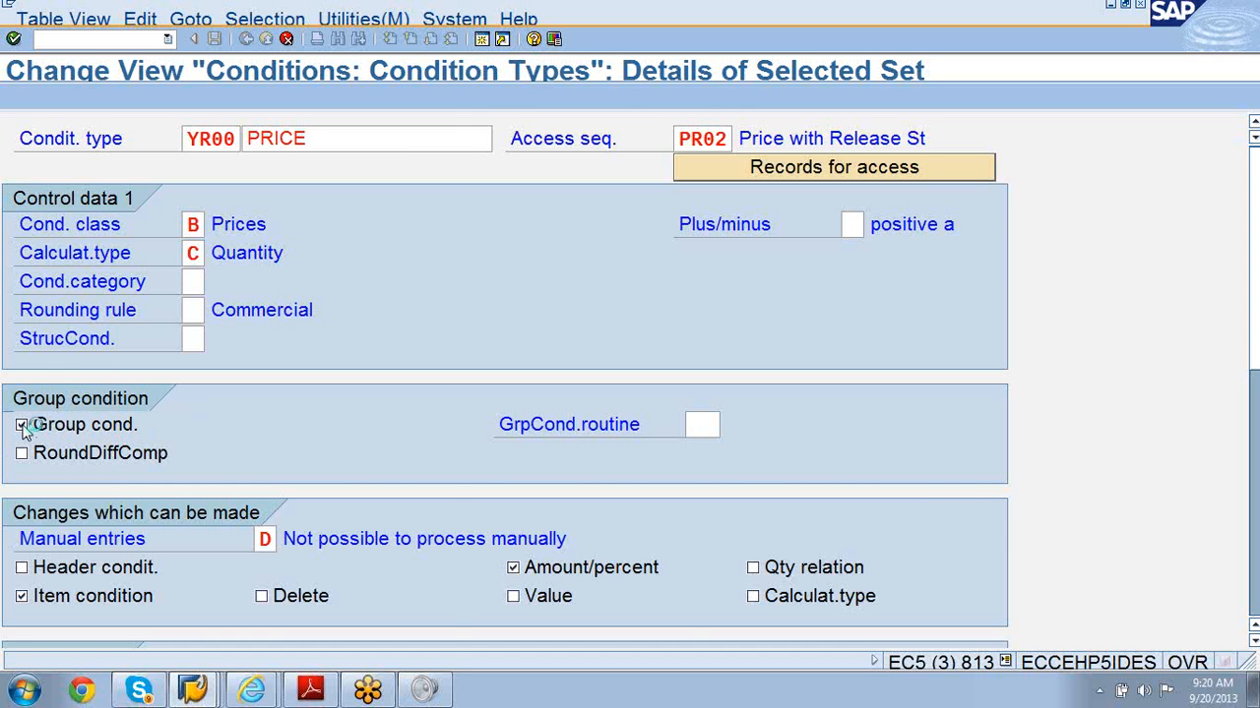
{"action": "key", "text": "F1"}
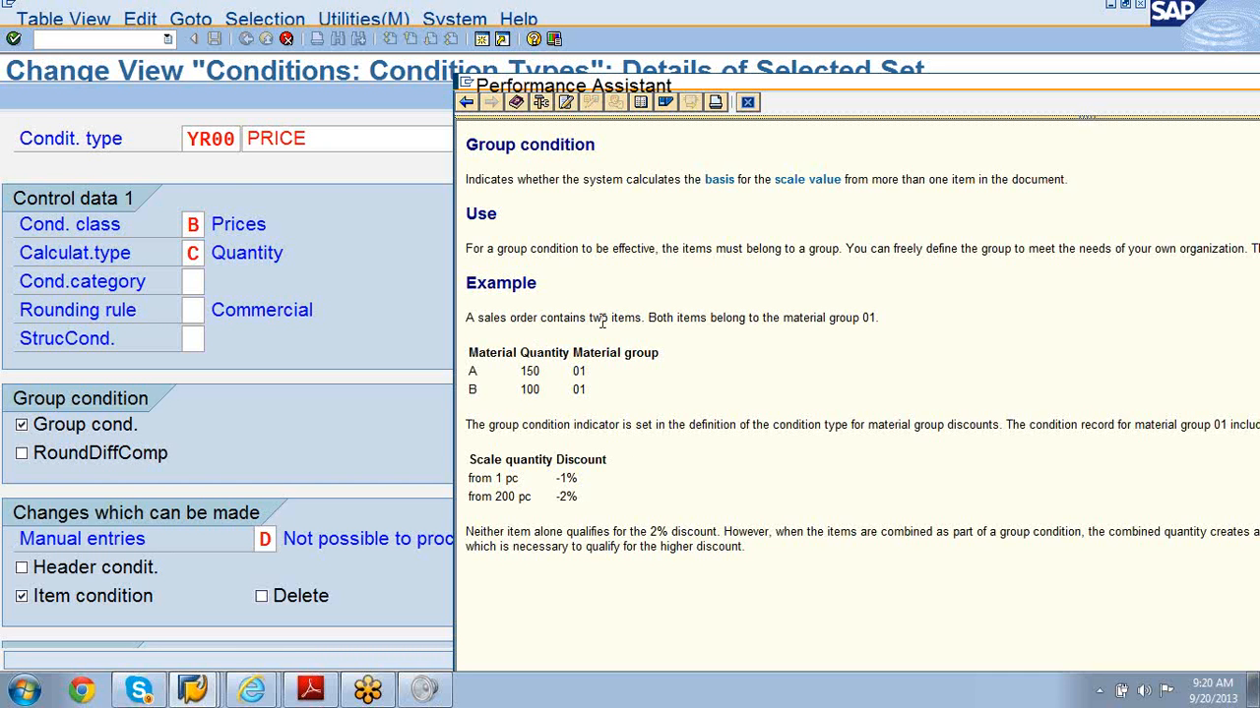
{"action": "double_click", "coordinate": [867, 318]}
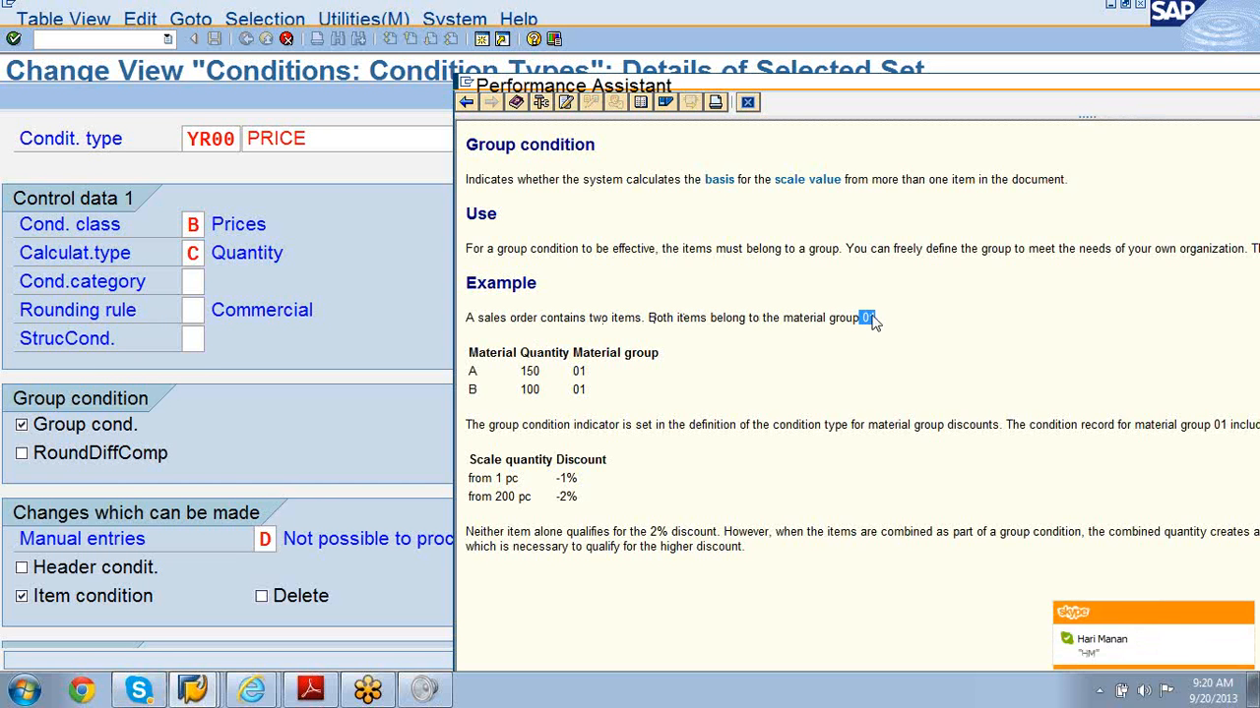
{"action": "left_click", "coordinate": [21, 426]}
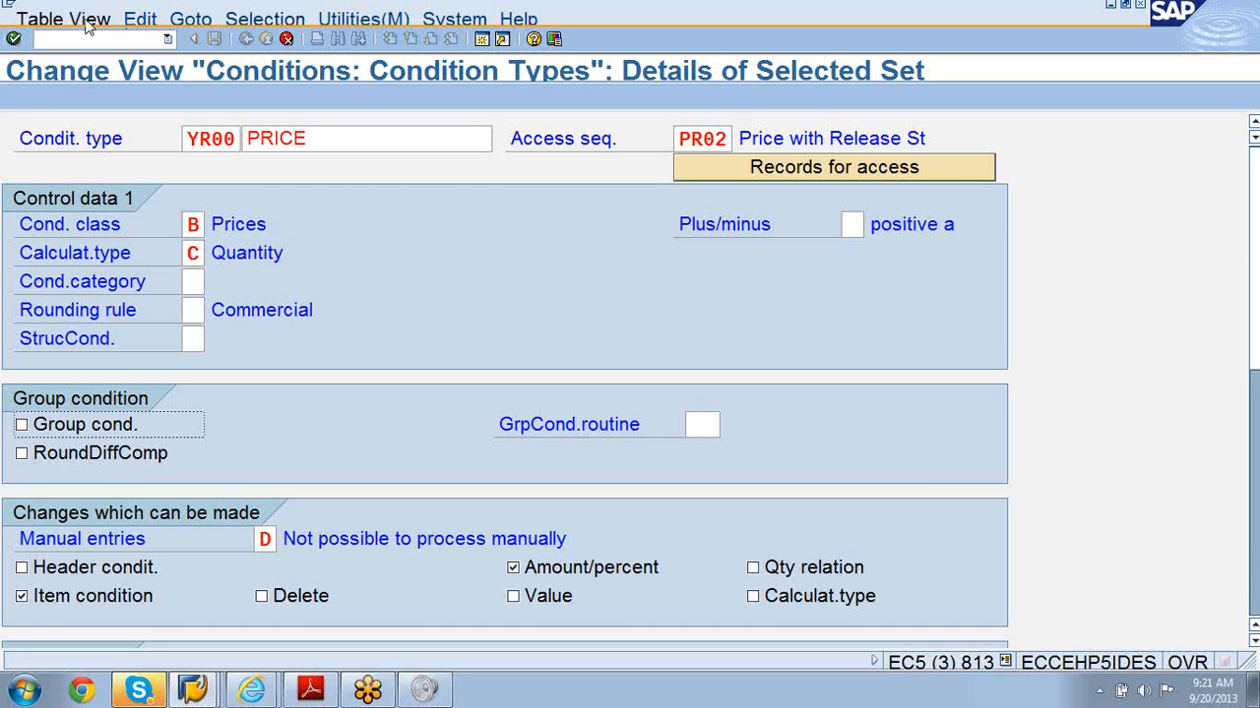
Decline discarding the entry and confirm the copy of condition type PR00 as YR00
{"action": "left_click", "coordinate": [286, 39]}
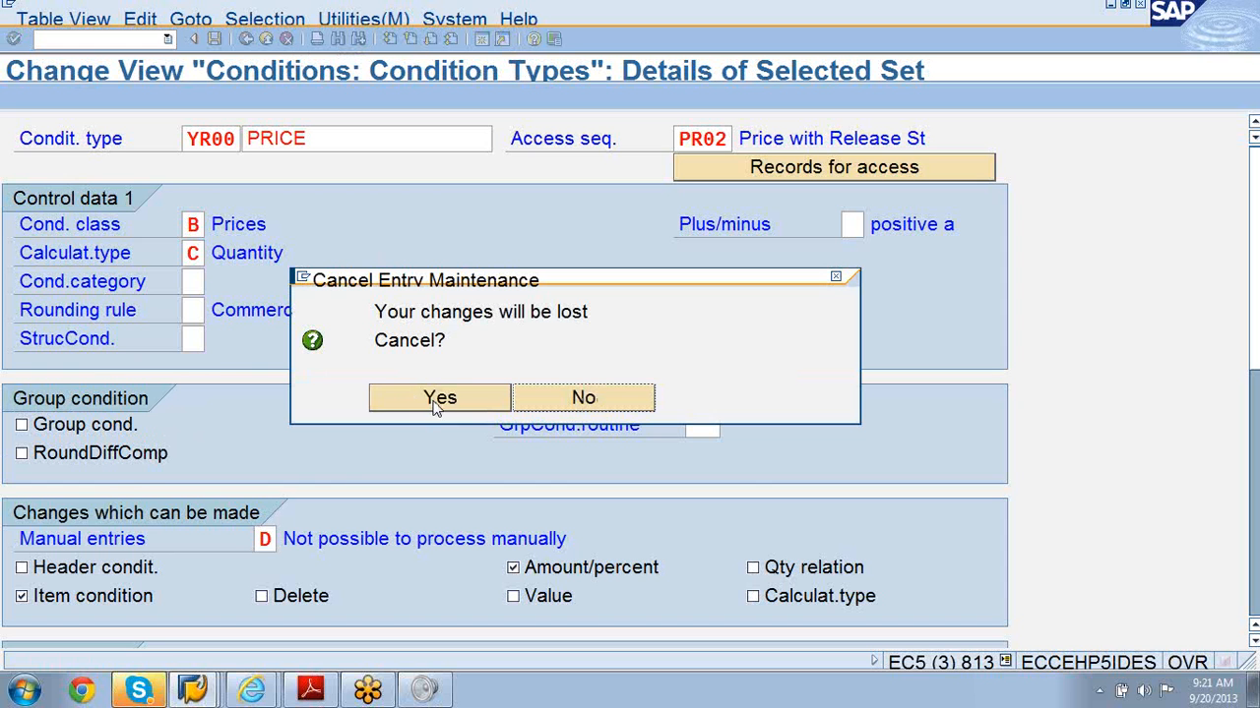
{"action": "left_click", "coordinate": [559, 404]}
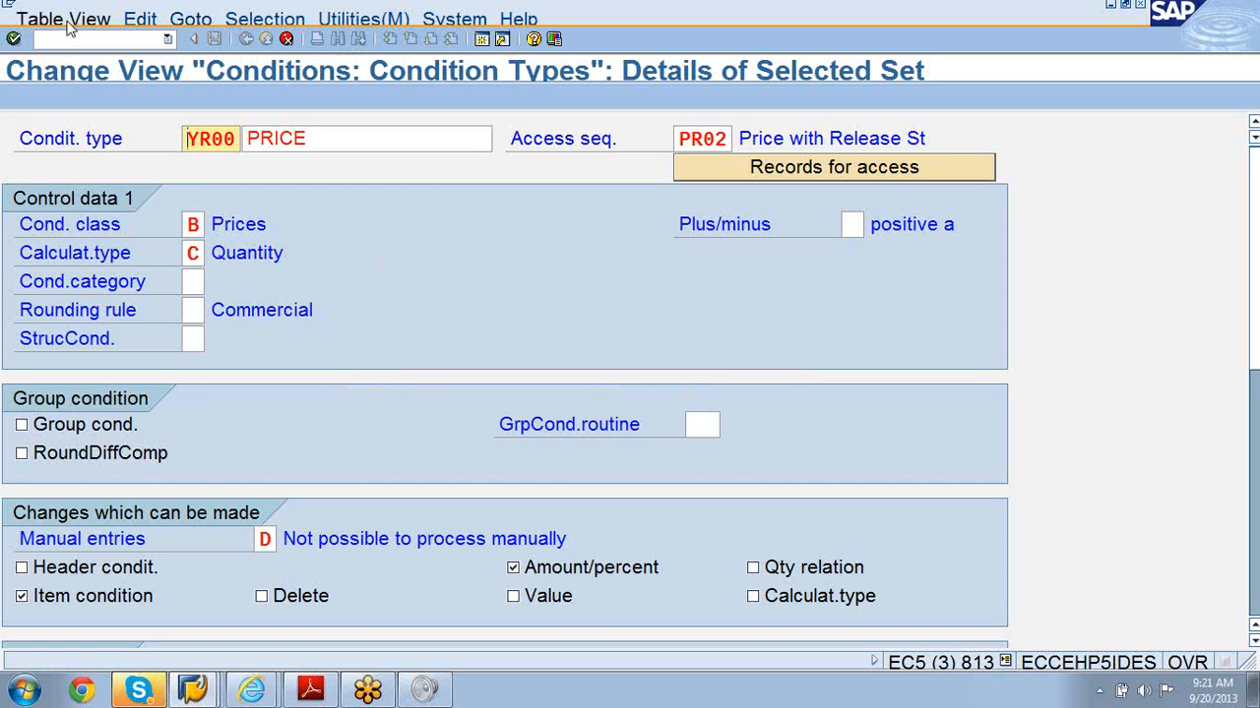
{"action": "left_click", "coordinate": [13, 40]}
{"action": "left_click", "coordinate": [13, 39]}
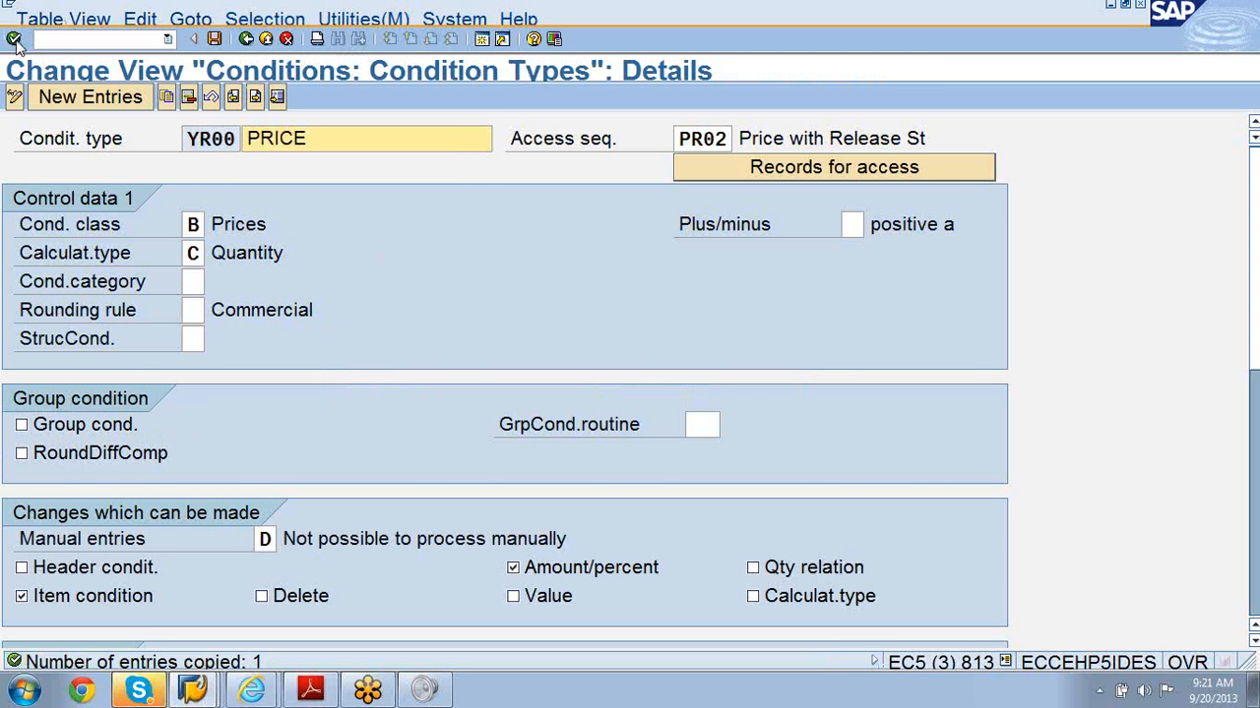
Save condition type YR00 under customizing request EC5K901423 and go back to the condition types overview
{"action": "left_click", "coordinate": [212, 40]}
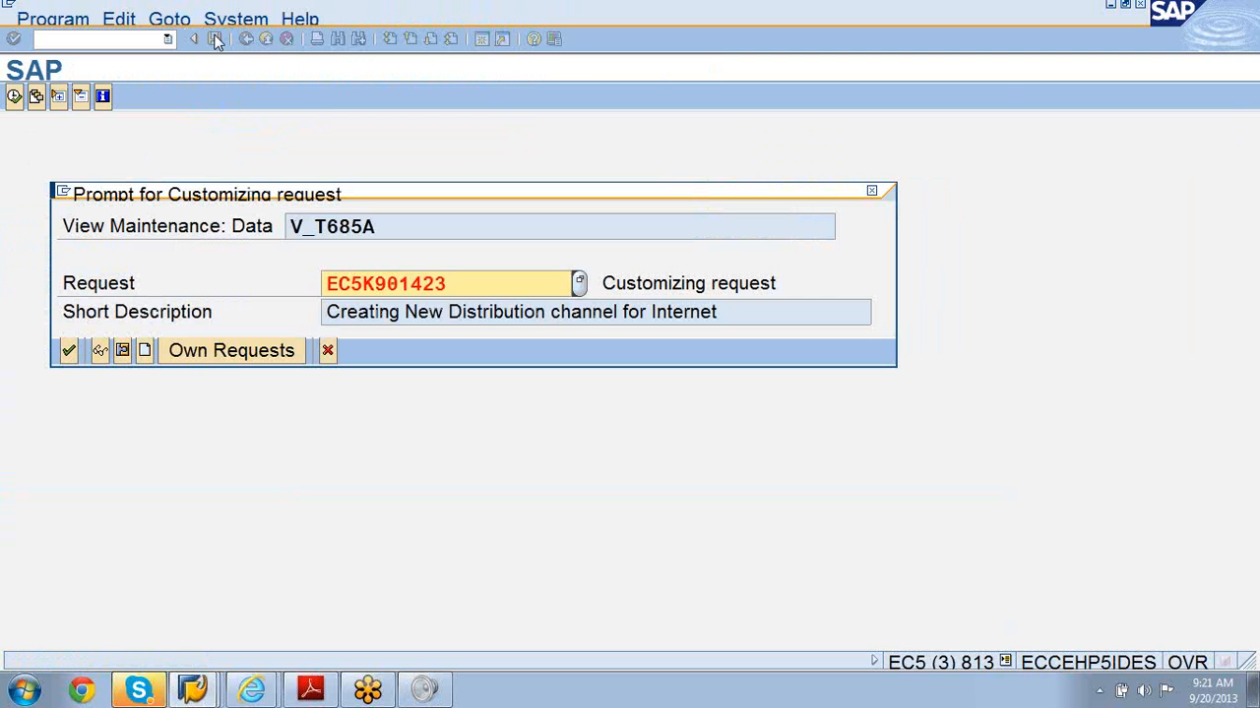
{"action": "left_click", "coordinate": [68, 354]}
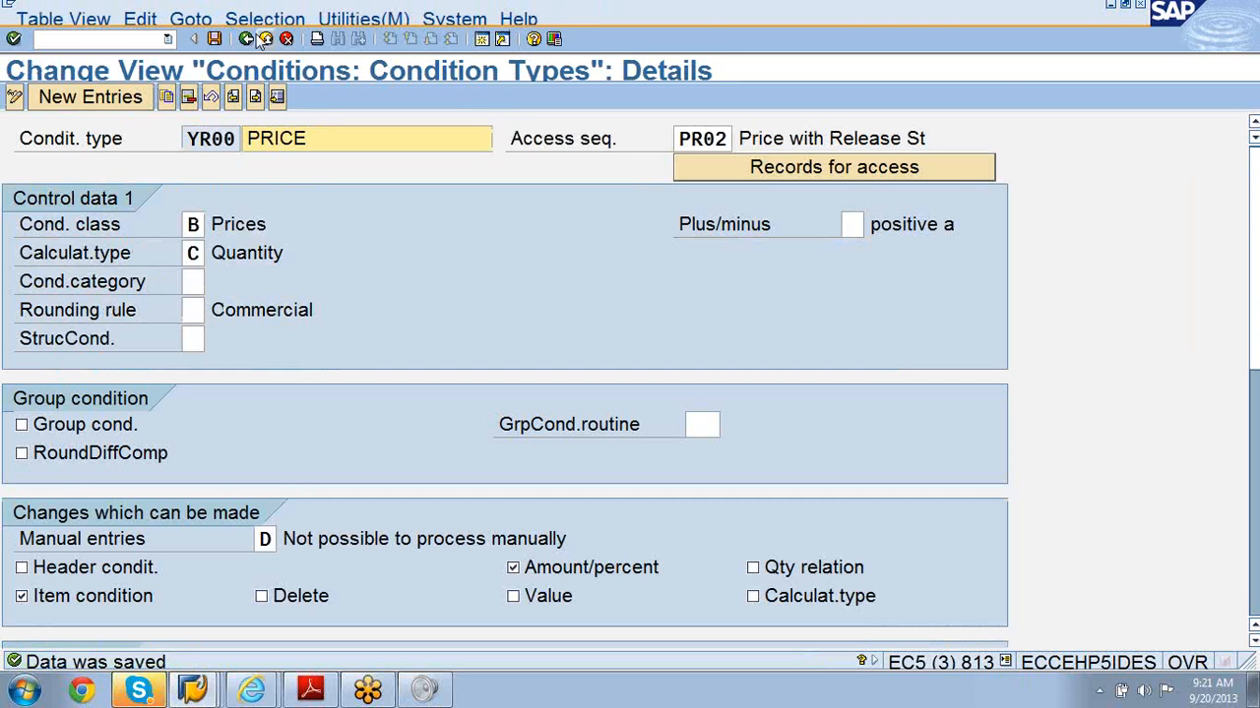
{"action": "left_click", "coordinate": [246, 39]}
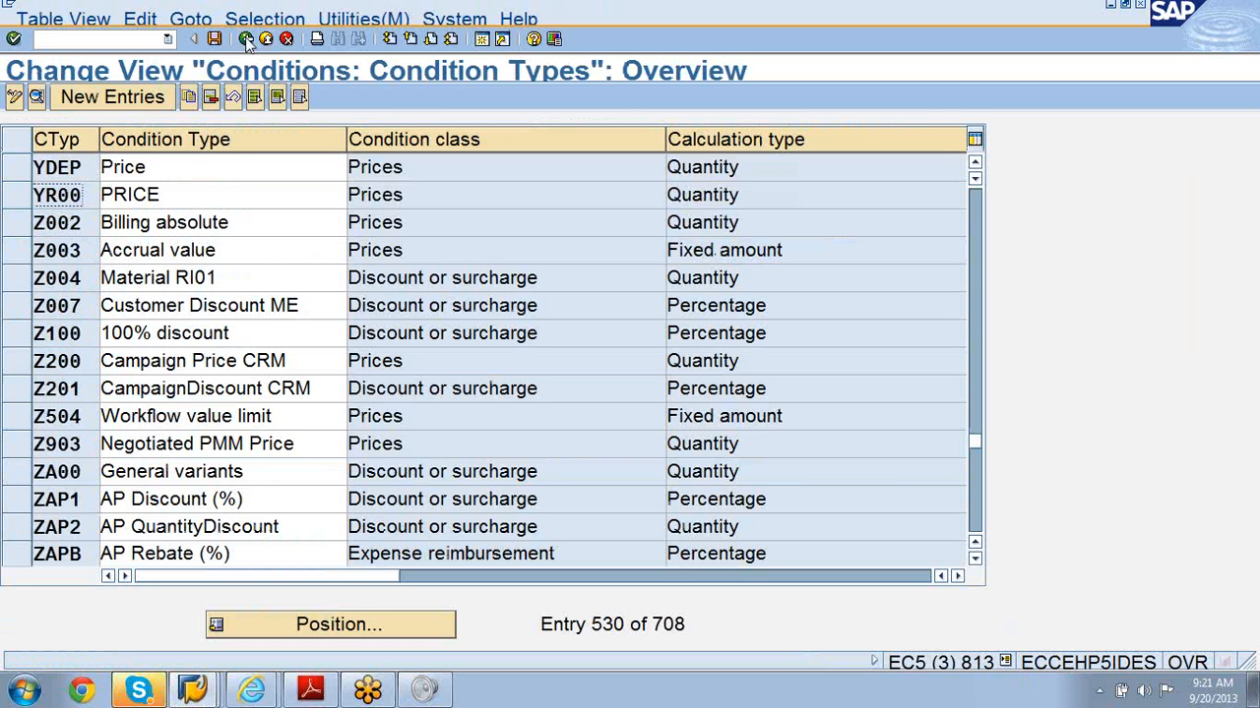
{"action": "left_click", "coordinate": [246, 39]}
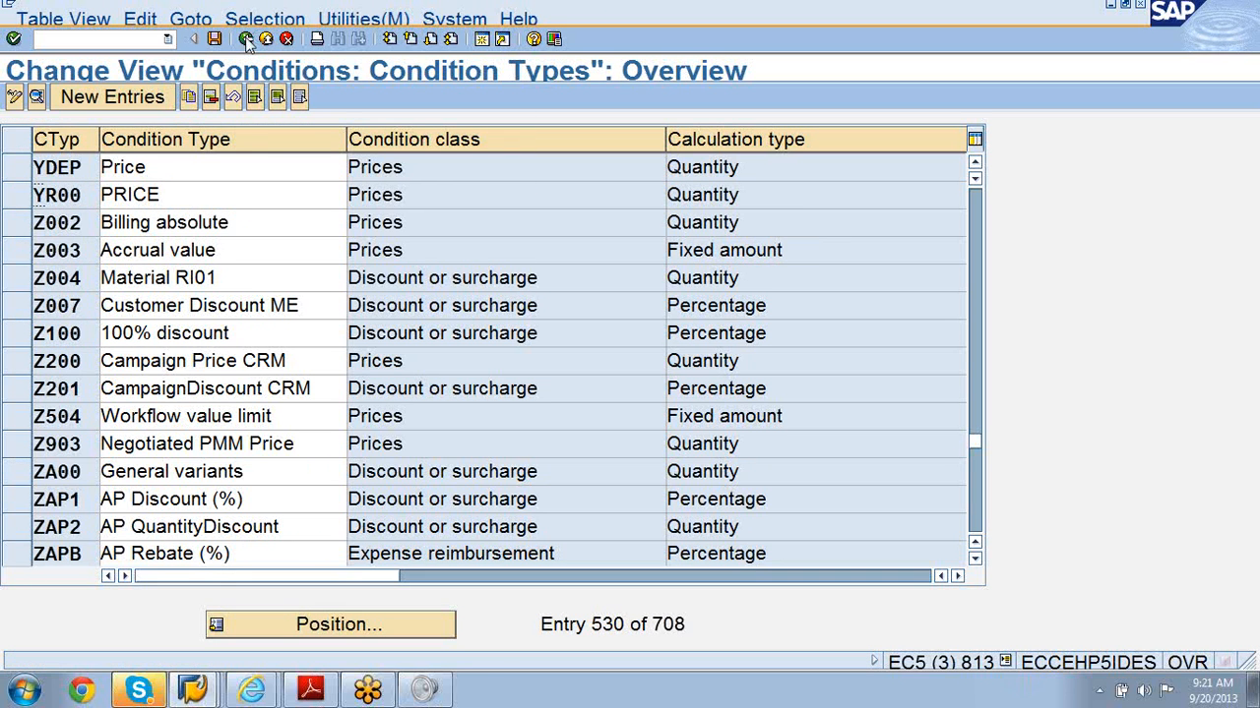